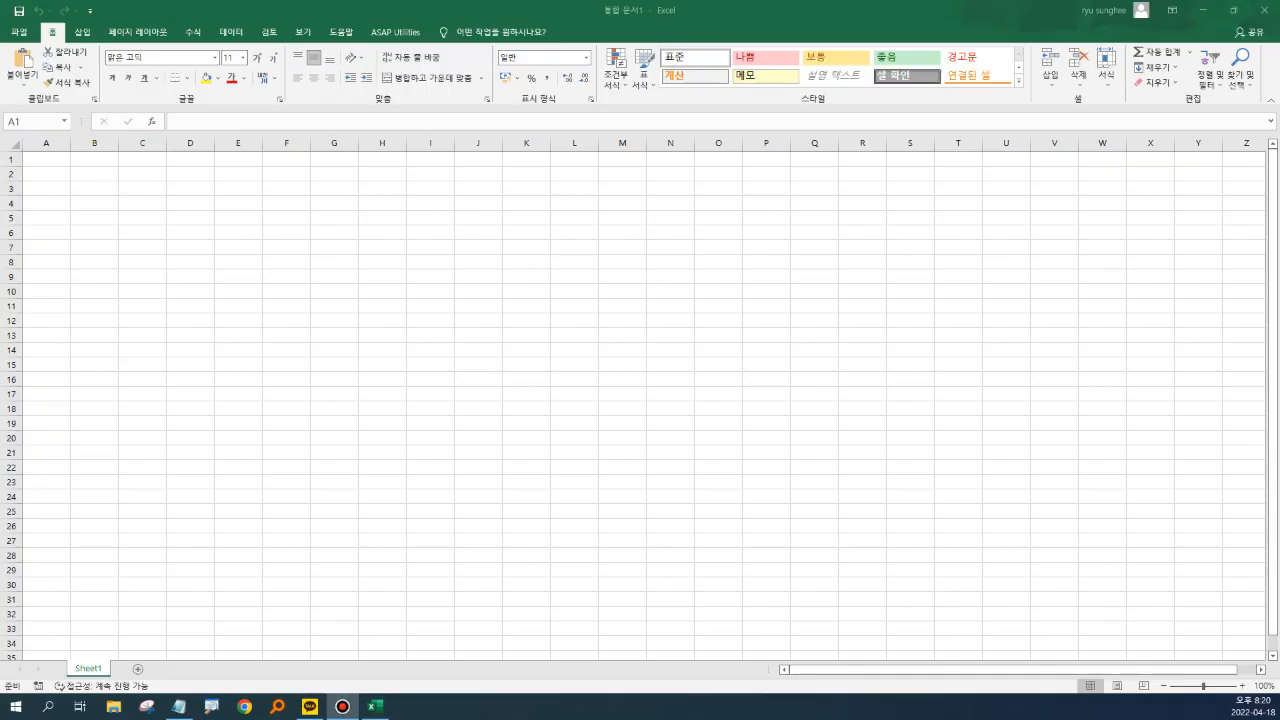
Enter the header 요구사항ID in cell A1 and fit column A's width to the text
left_click(255, 392)
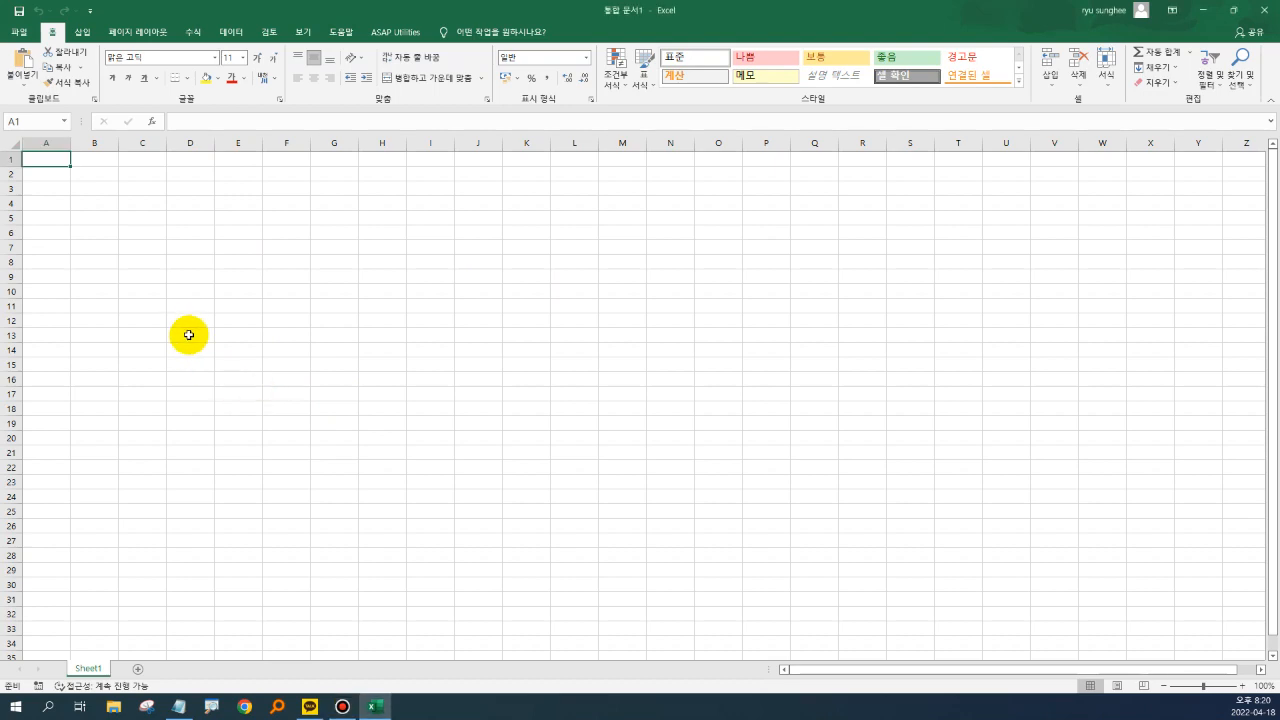
type("의")
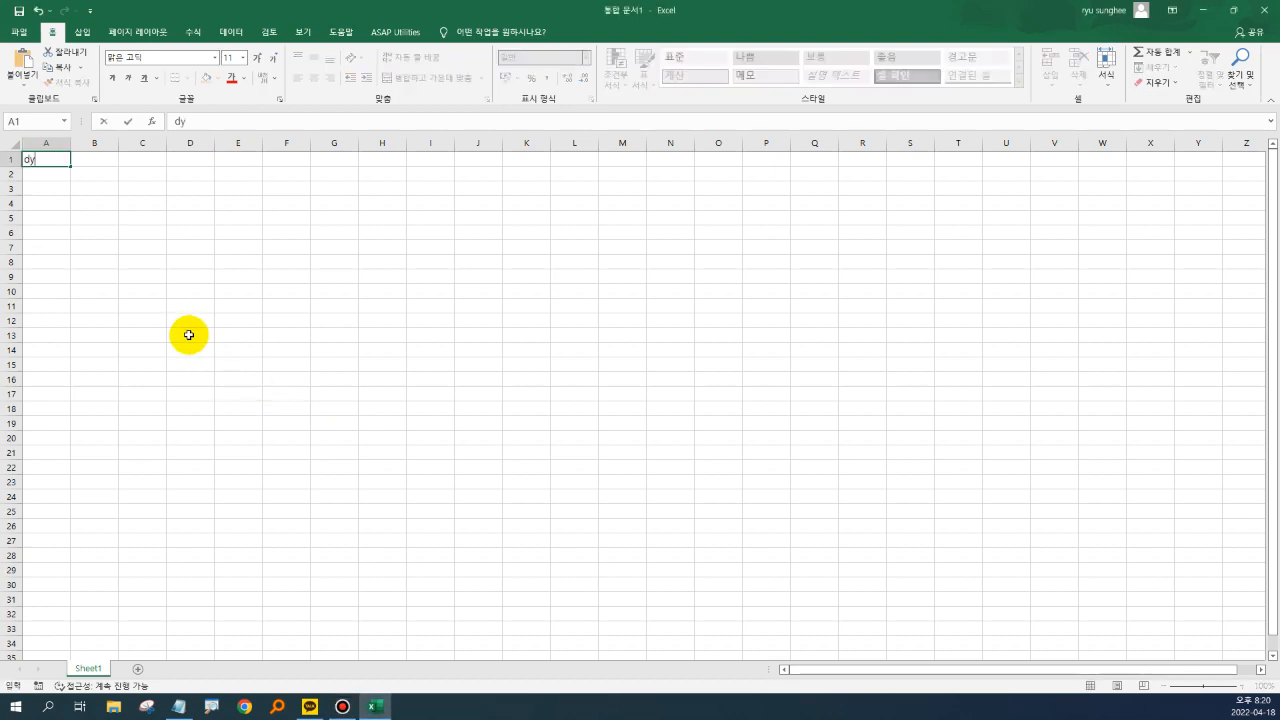
type("구사항ID")
key("Return")
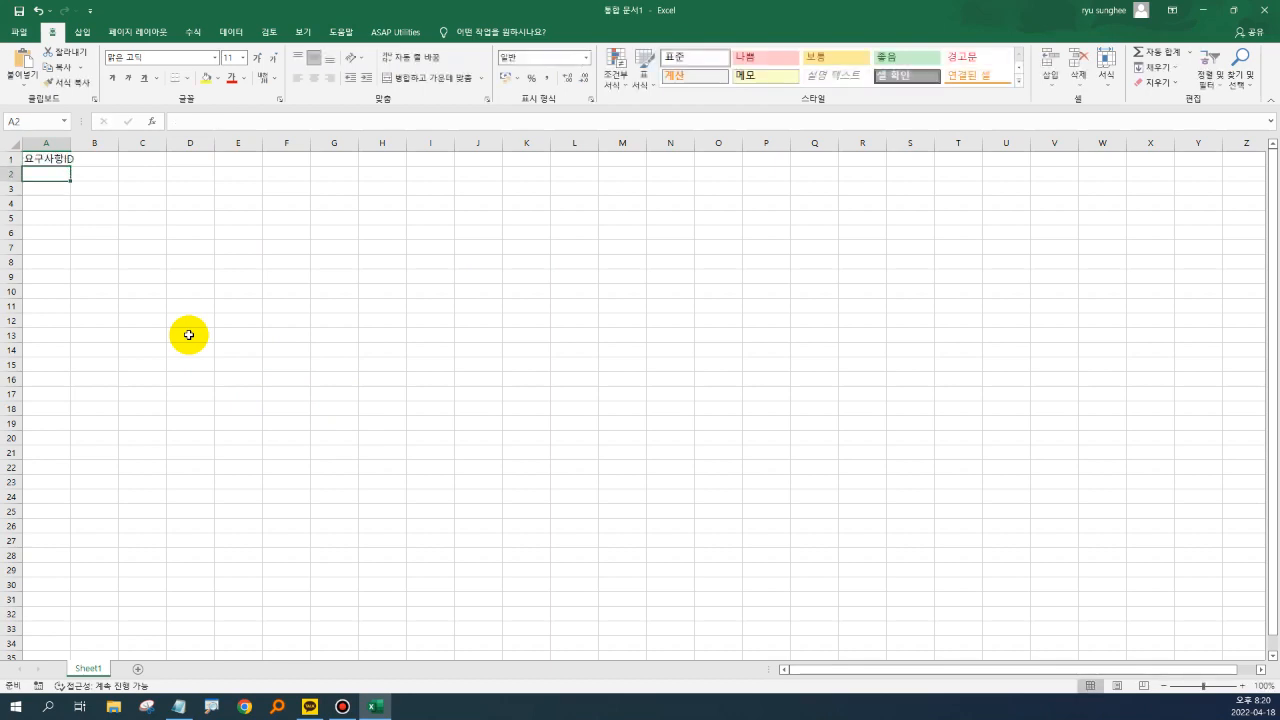
double_click(71, 144)
Enter the first requirement ID SFR-001 in cell A2
type("ㄴㄹㄲ")
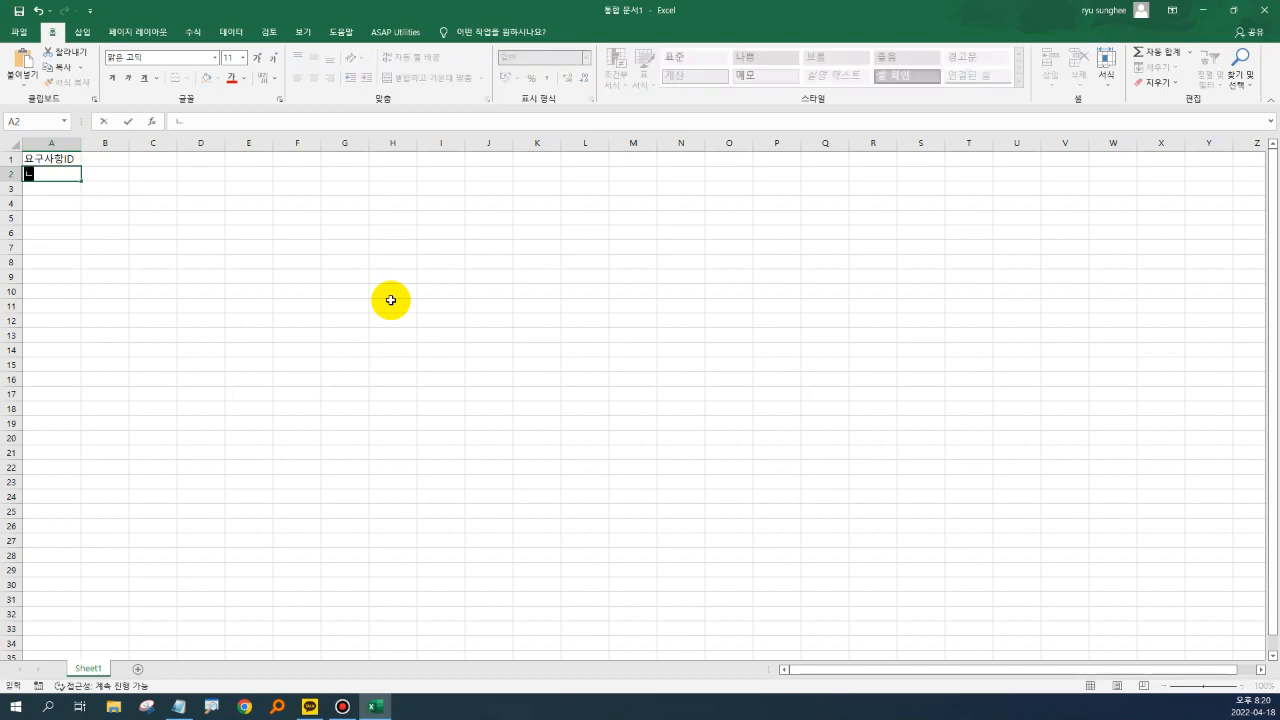
key("BackSpace")
key("BackSpace")
key("BackSpace")
type("SFR-001")
key("Return")
Copy SFR-001 into cell A3 and change the copy to SFR-002
key("Up")
key("ctrl+c")
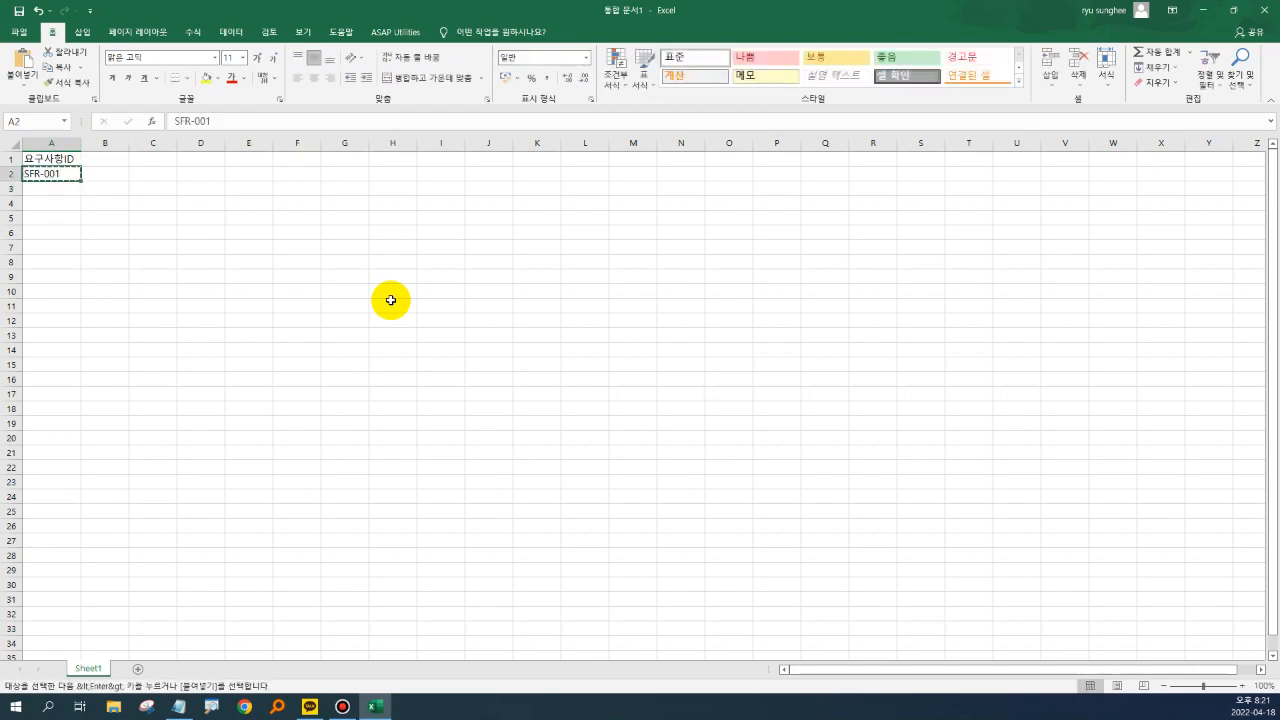
key("Down")
key("ctrl+v")
key("Escape")
key("F2")
key("BackSpace")
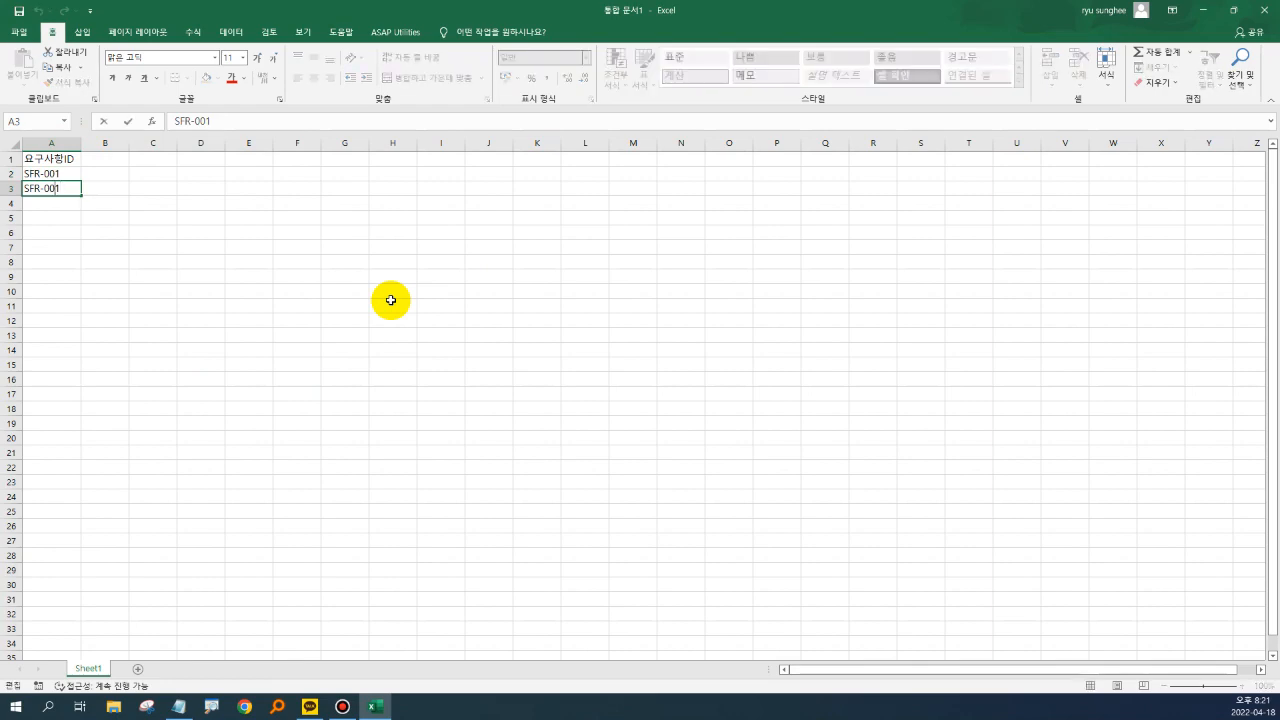
type("2")
key("Return")
Extend the requirement ID series from A2:A3 down to SFR-010 in cell A11
key("Up")
key("Up")
key("shift+Down")
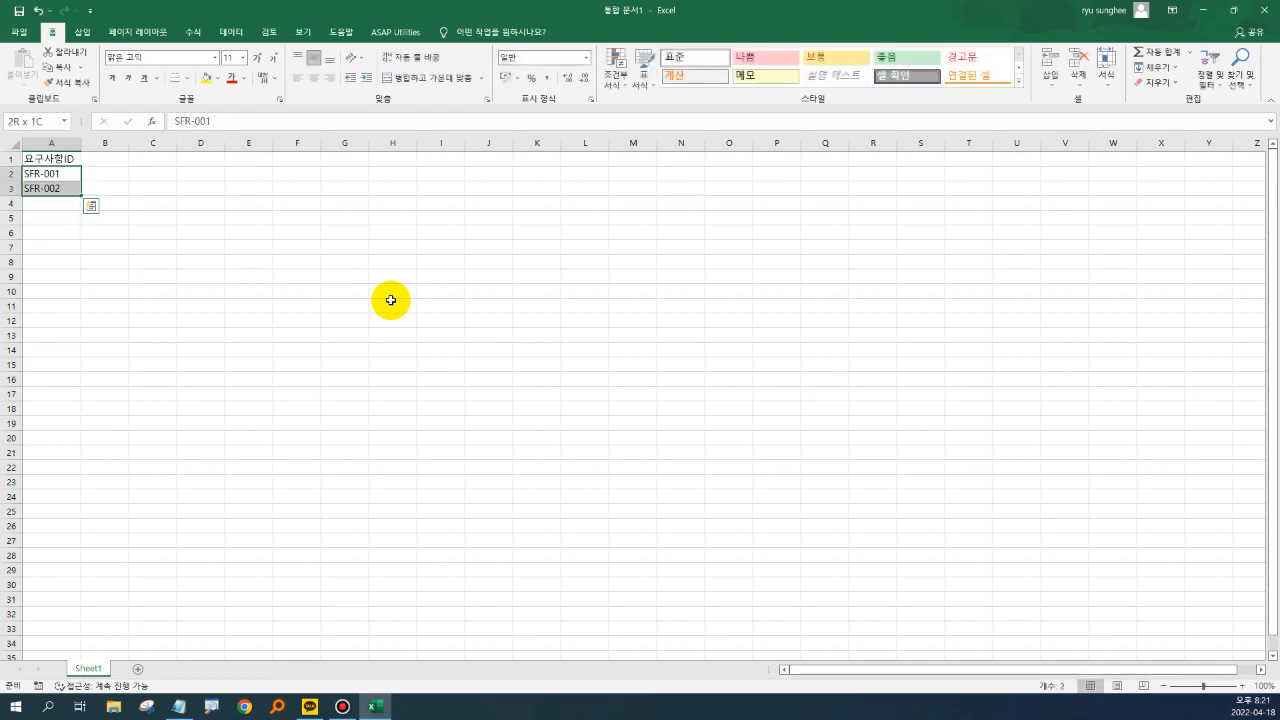
left_click_drag(78, 197, 86, 312)
left_click(150, 396)
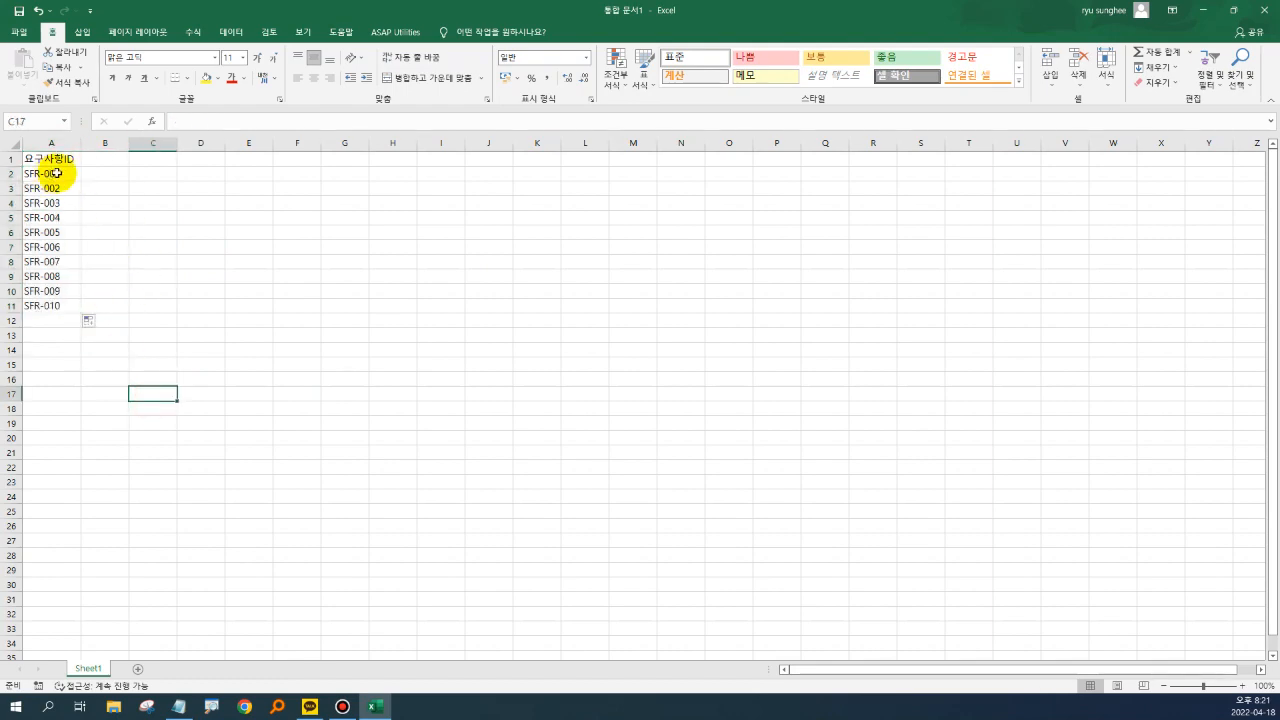
Enter the header 화면ID in cell B1
left_click(234, 176)
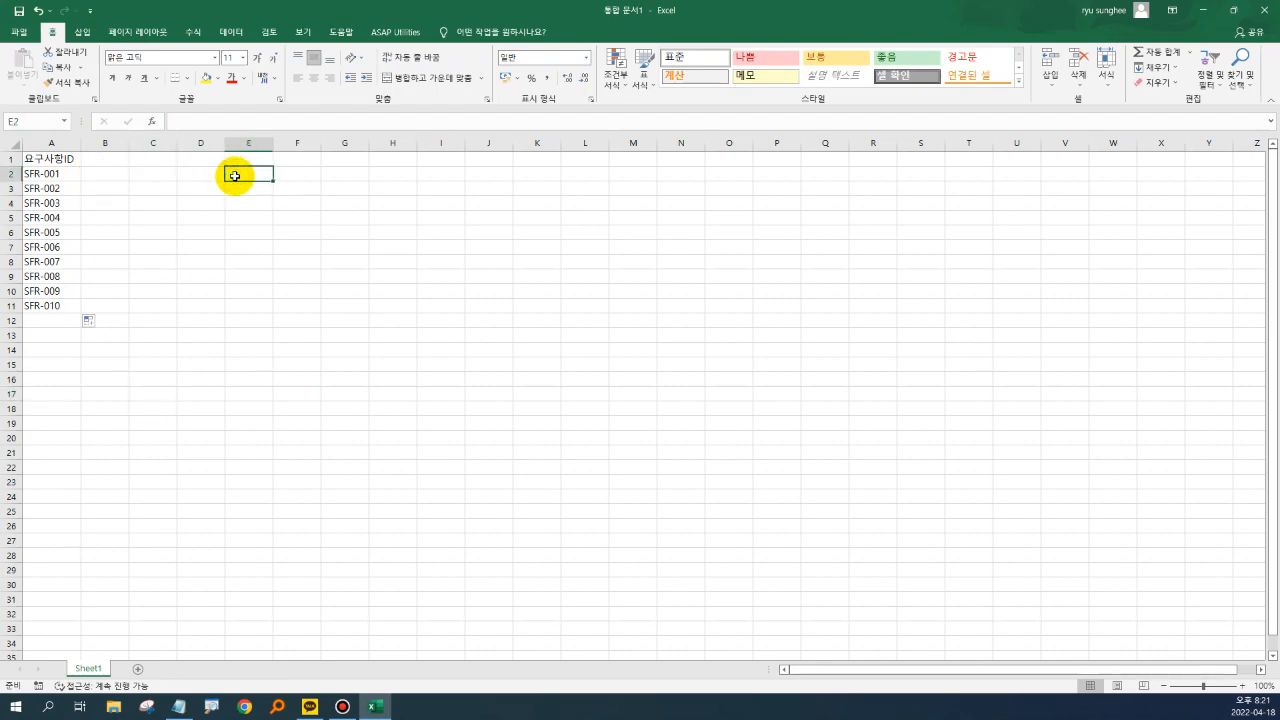
key("Left")
key("Left")
key("Left")
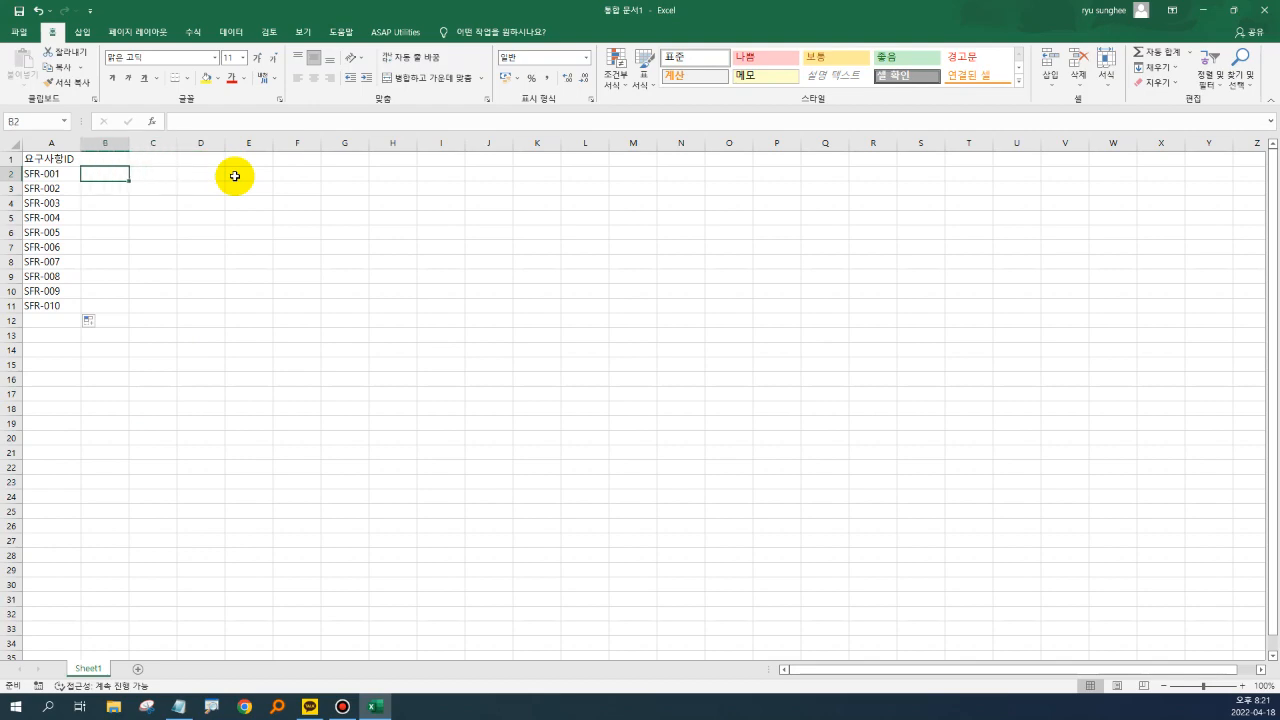
key("Up")
key("Right")
key("Left")
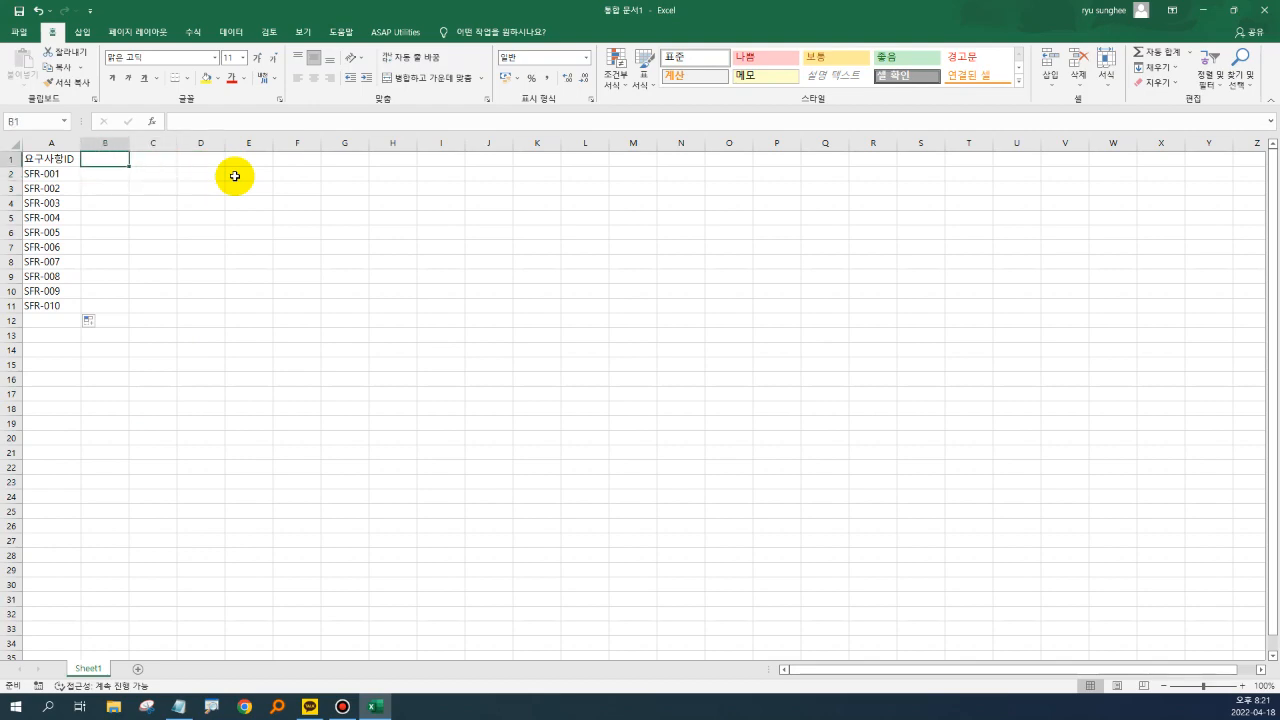
type("ghk")
key("BackSpace")
key("BackSpace")
key("BackSpace")
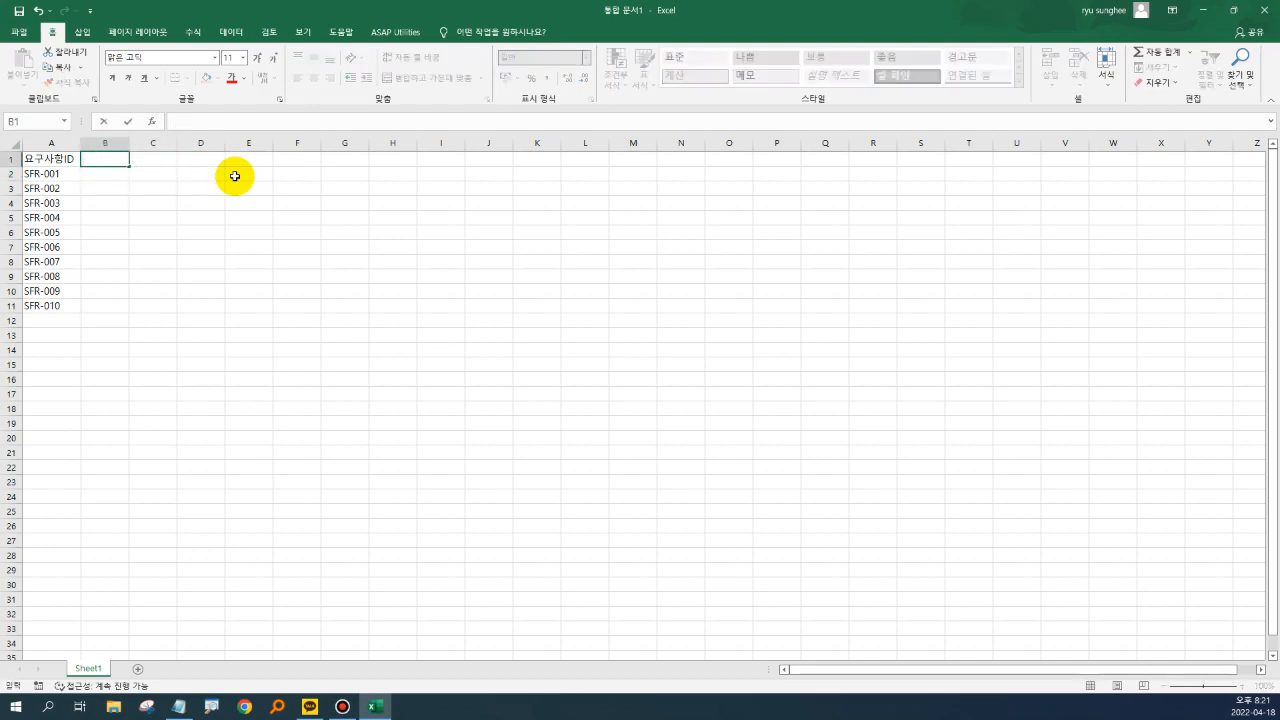
type("화면ID")
key("Return")
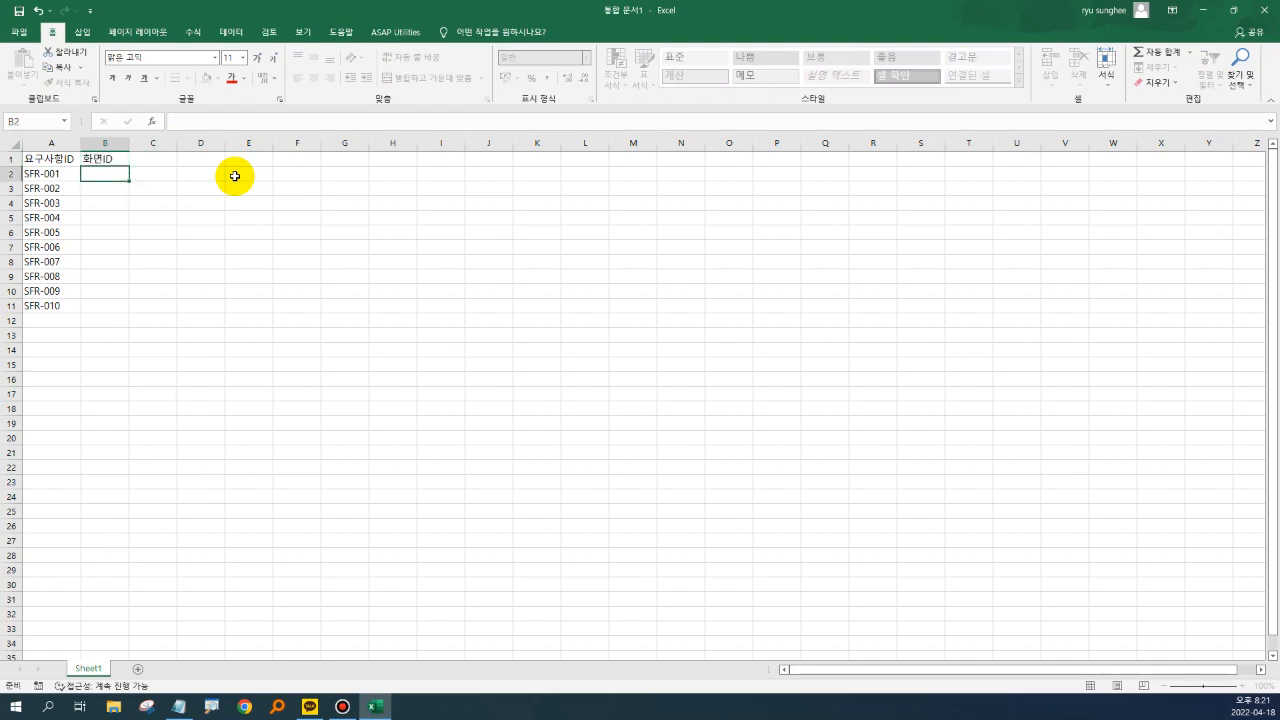
Enter the header 프로그램ID in cell C1
key("Up")
key("Right")
type("ghk")
key("BackSpace")
key("BackSpace")
key("BackSpace")
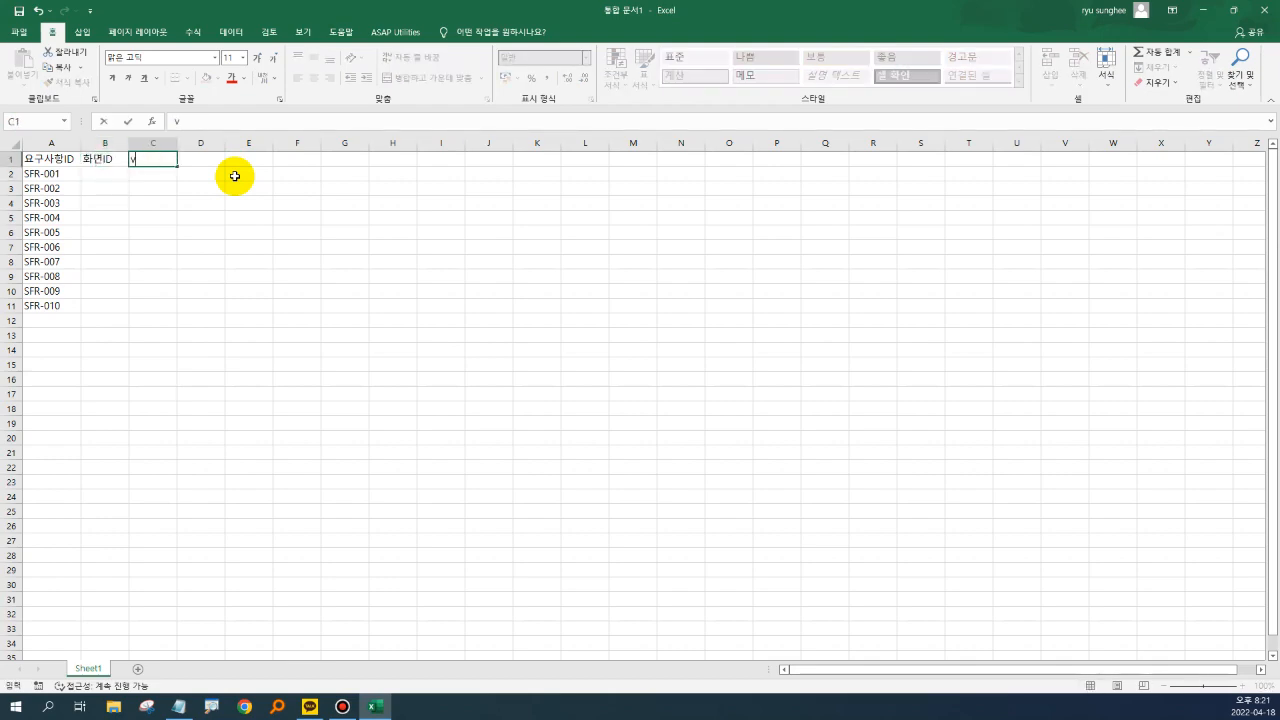
type("프로그램ID")
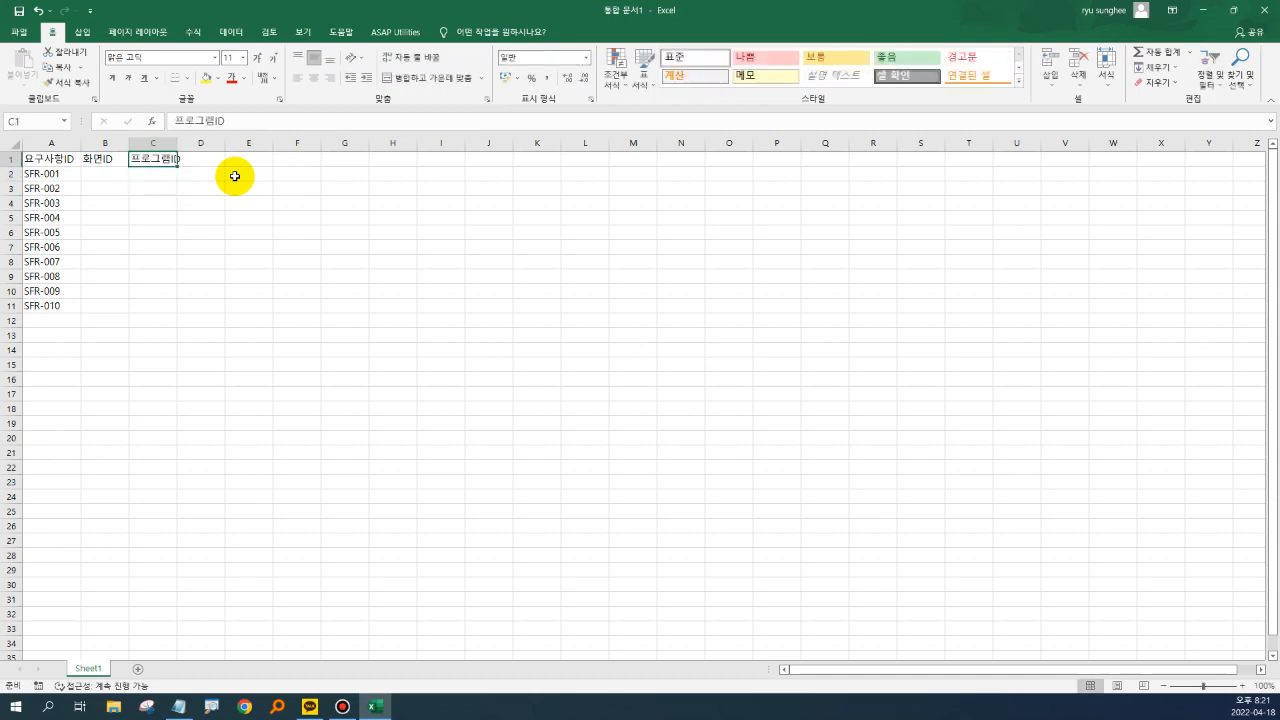
Enter the header 테스트케이스ID in cell D1
key("Right")
type("테")
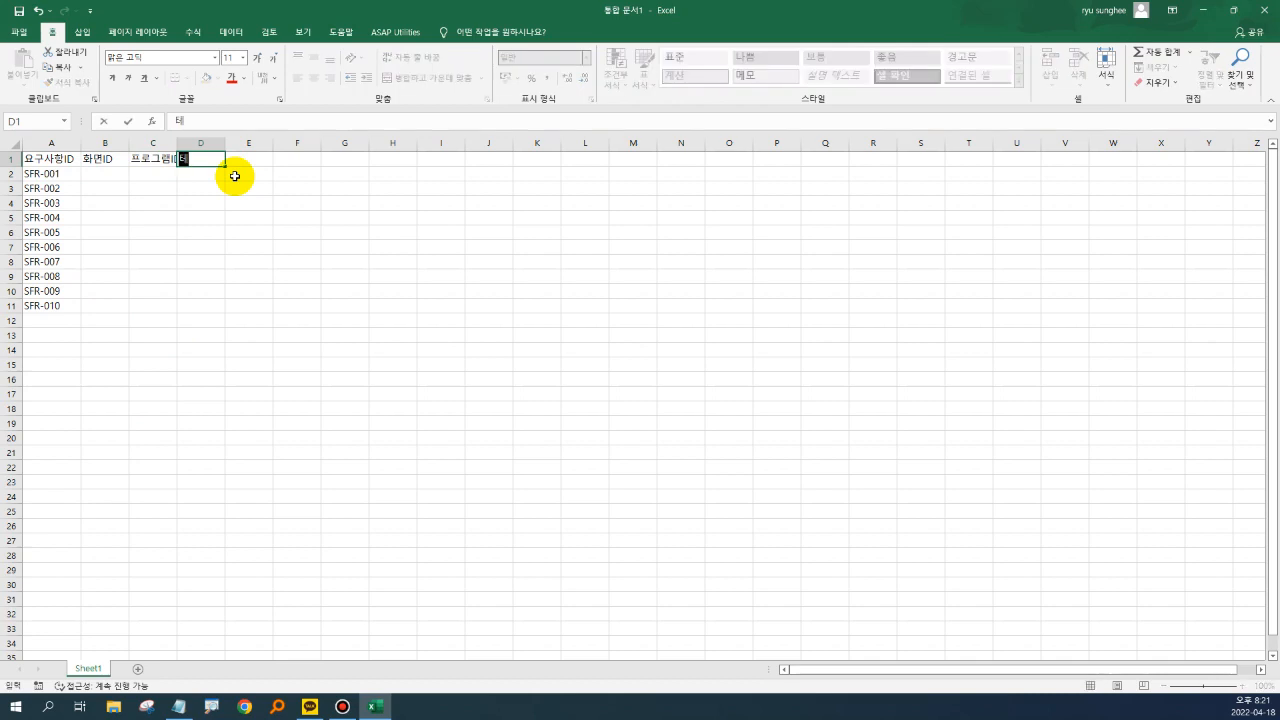
type("스트케이스ID")
key("ctrl+Return")
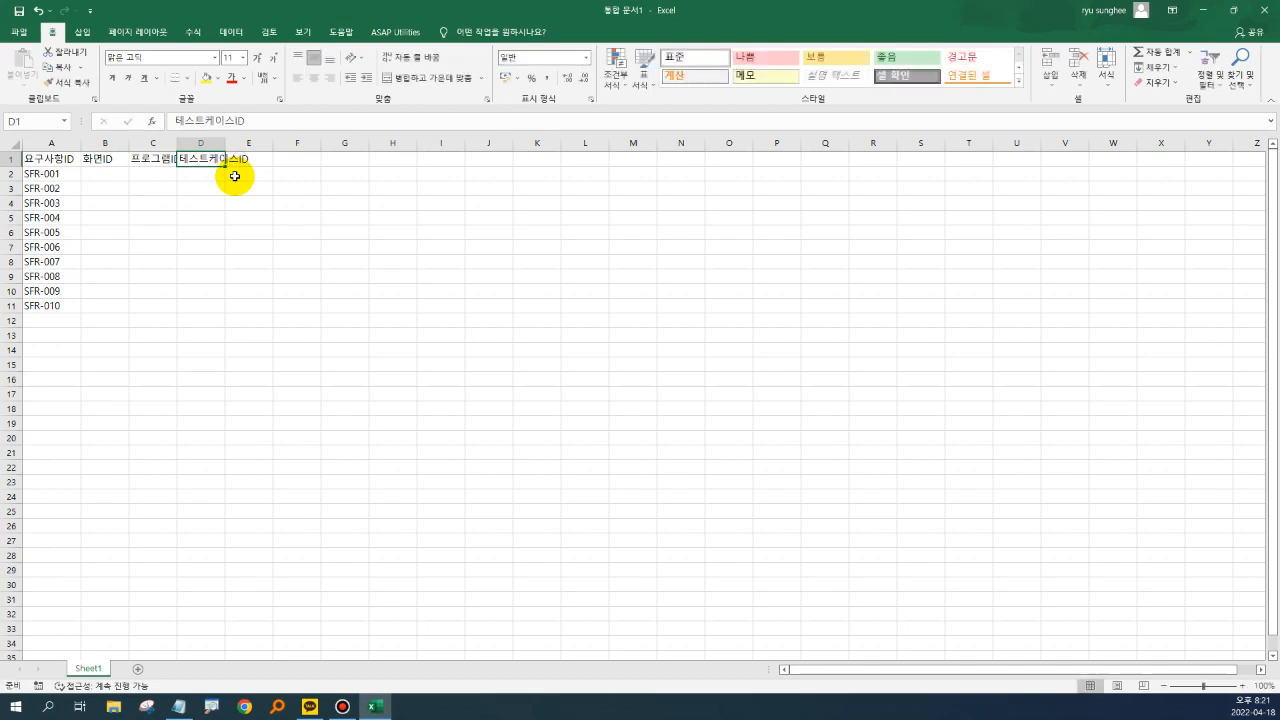
Fit the widths of all the sheet's columns to their contents
left_click(15, 144)
double_click(128, 143)
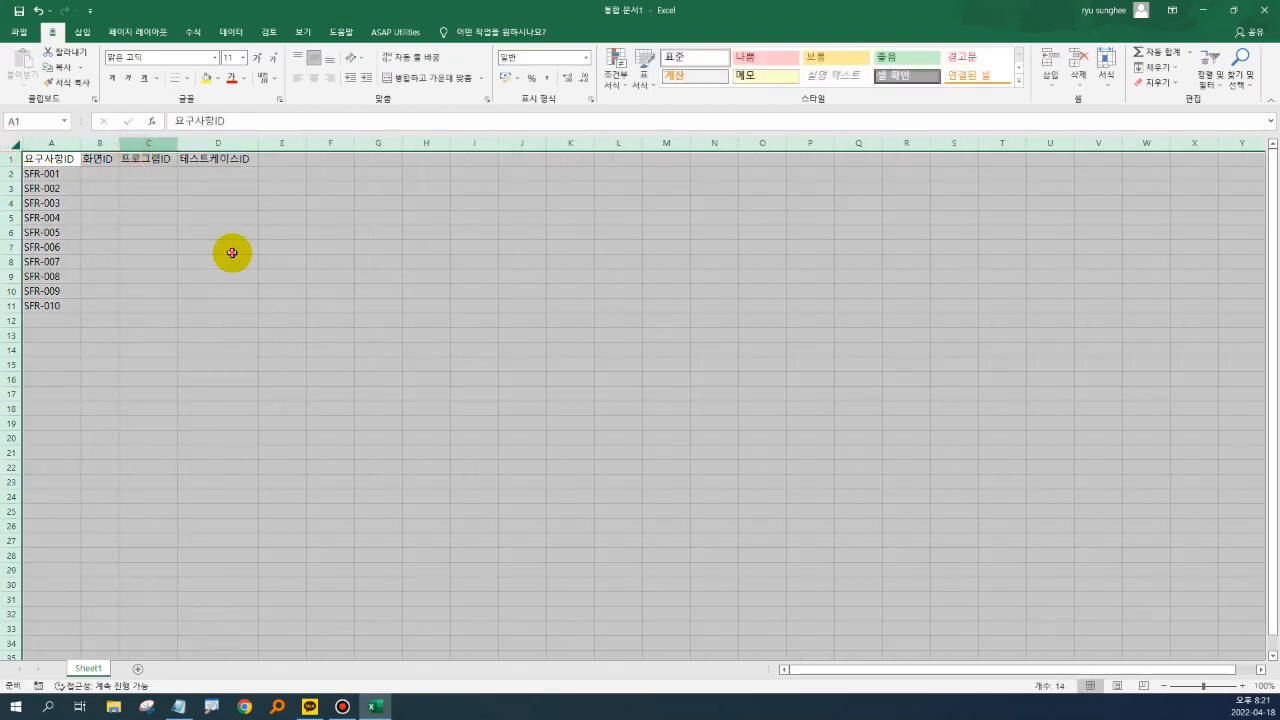
left_click(229, 250)
Copy the IDs SFR-002 through SFR-010 and paste them two rows lower, starting at cell A5
left_click(66, 190)
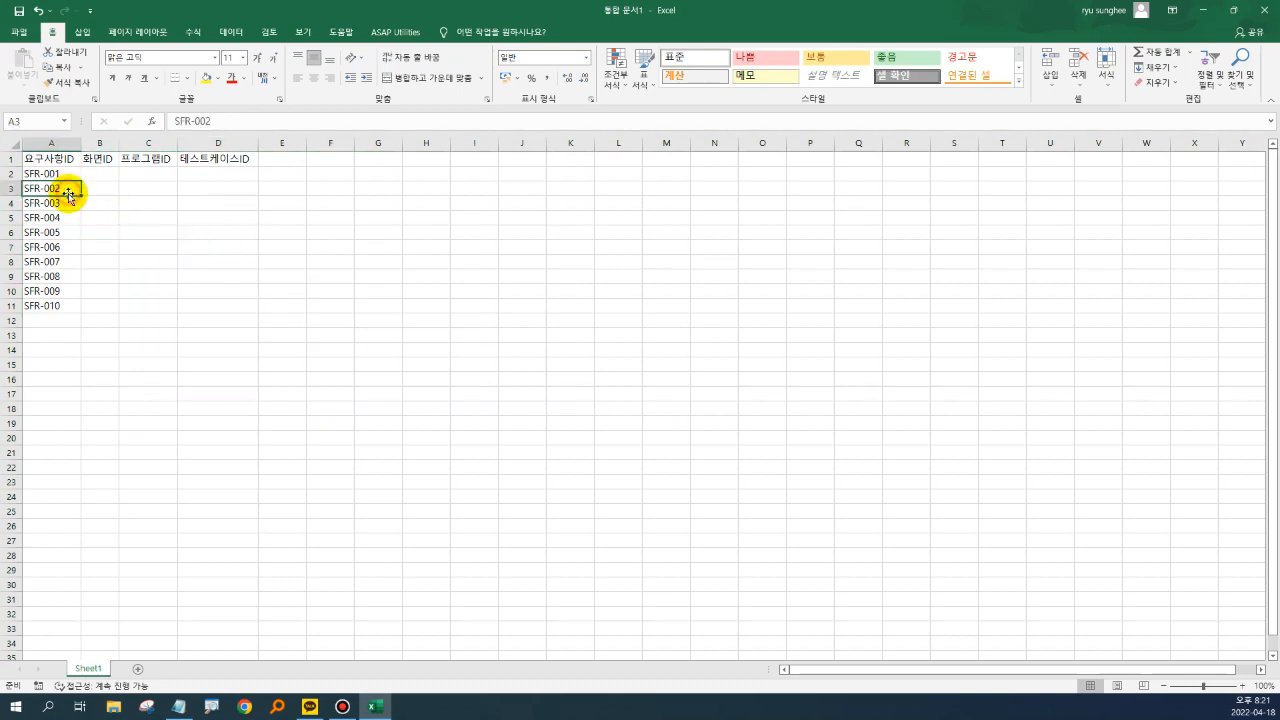
key("shift+Down")
key("ctrl+shift+Down")
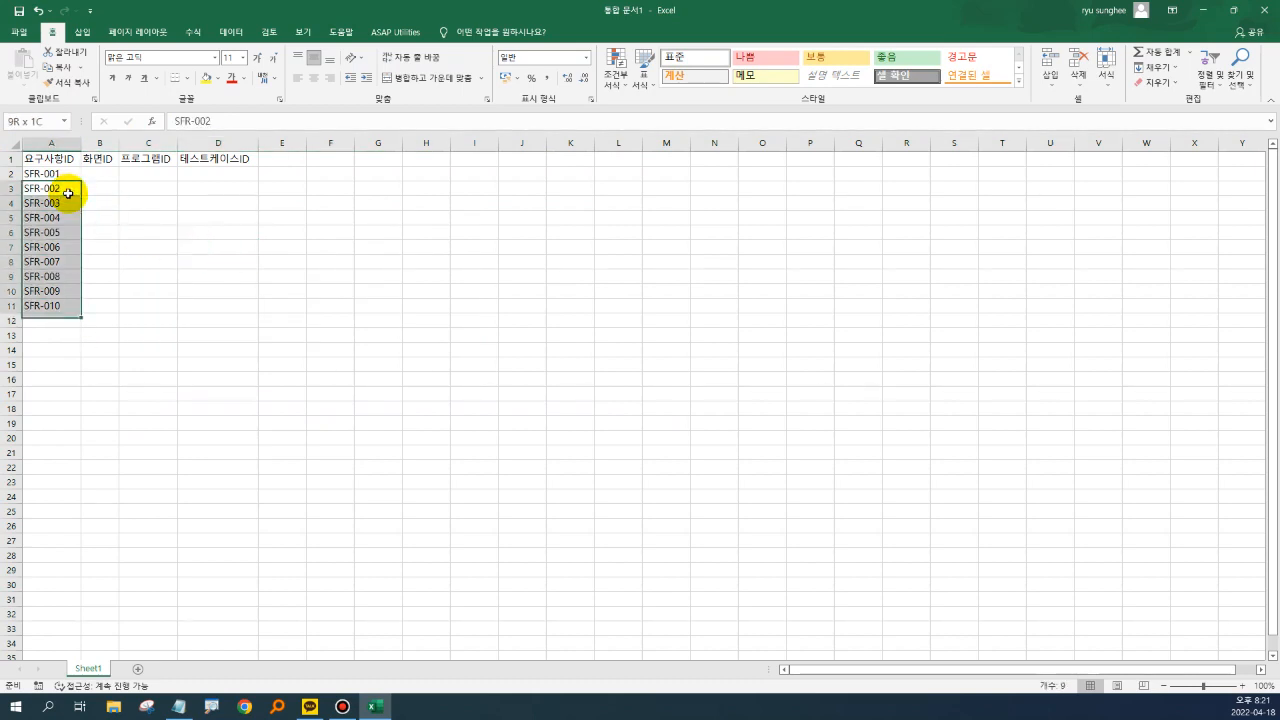
key("ctrl+c")
key("Down")
key("Down")
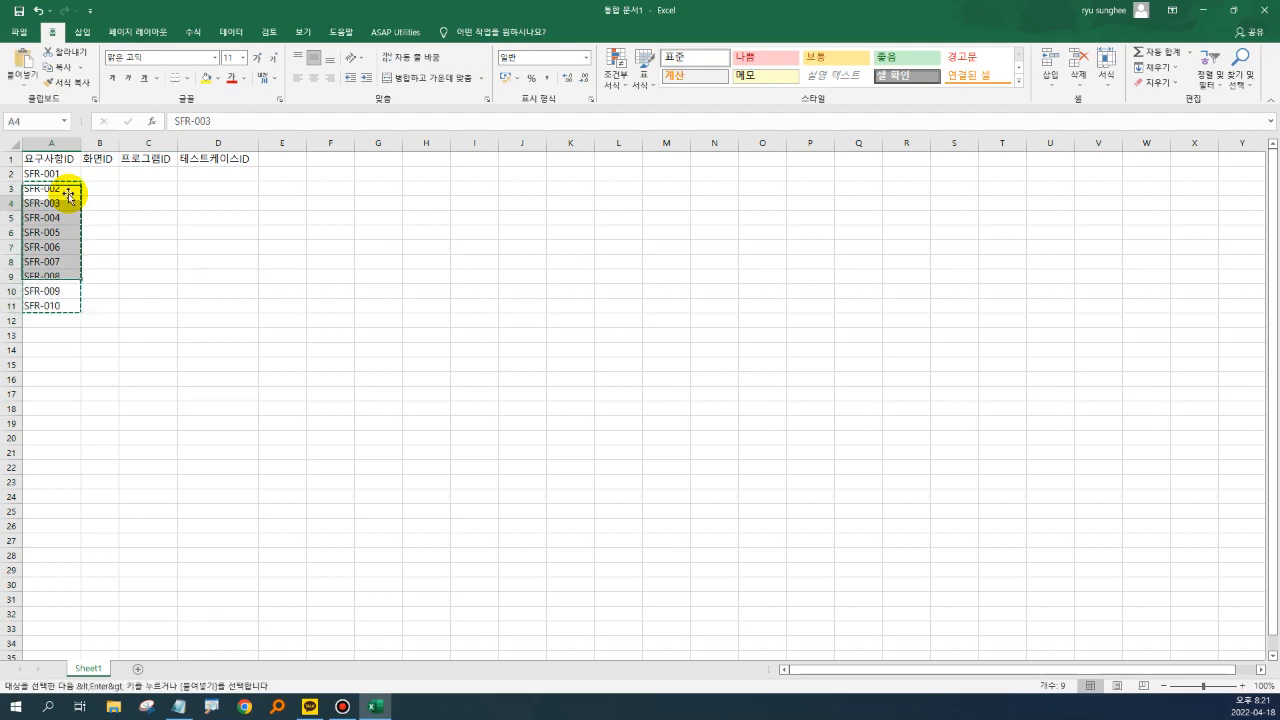
key("ctrl+v")
Clear the contents of cells A3 through A5 in the requirement ID column
key("Up")
key("Up")
key("shift+Down")
key("shift+Down")
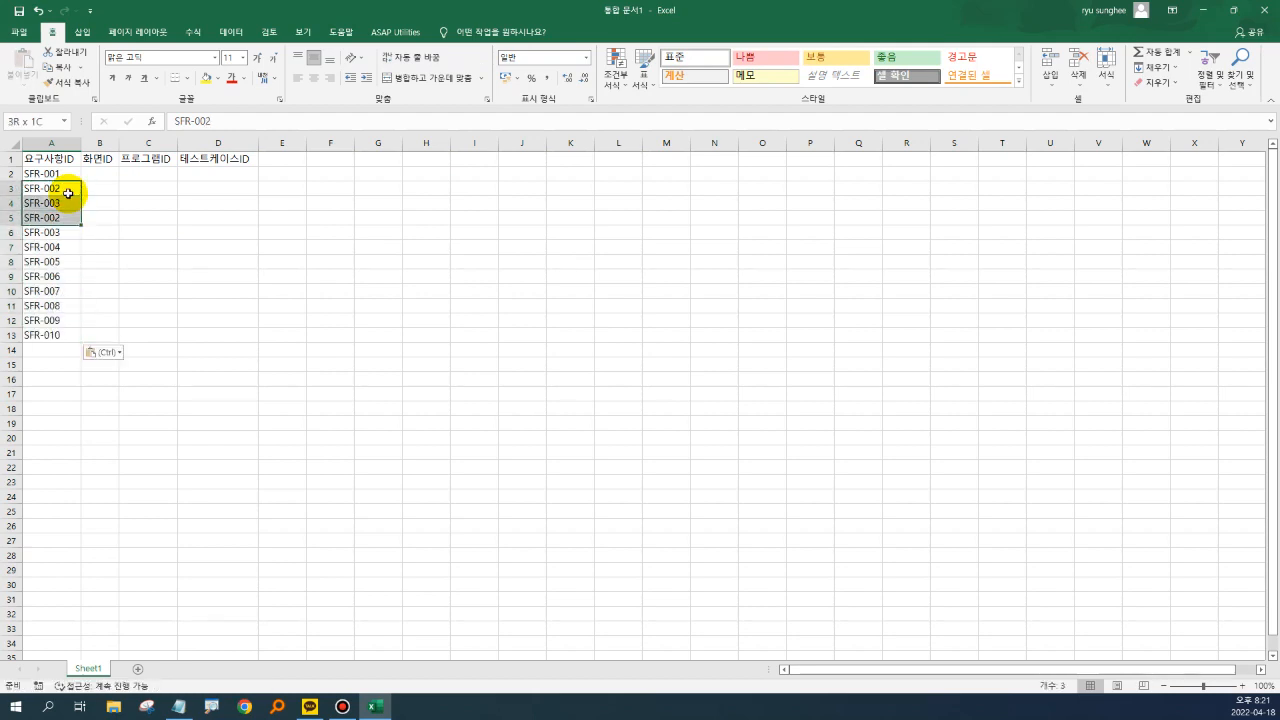
key("Delete")
Widen column B and enter the screen ID SCR-001 in cell B2
key("Up")
key("Right")
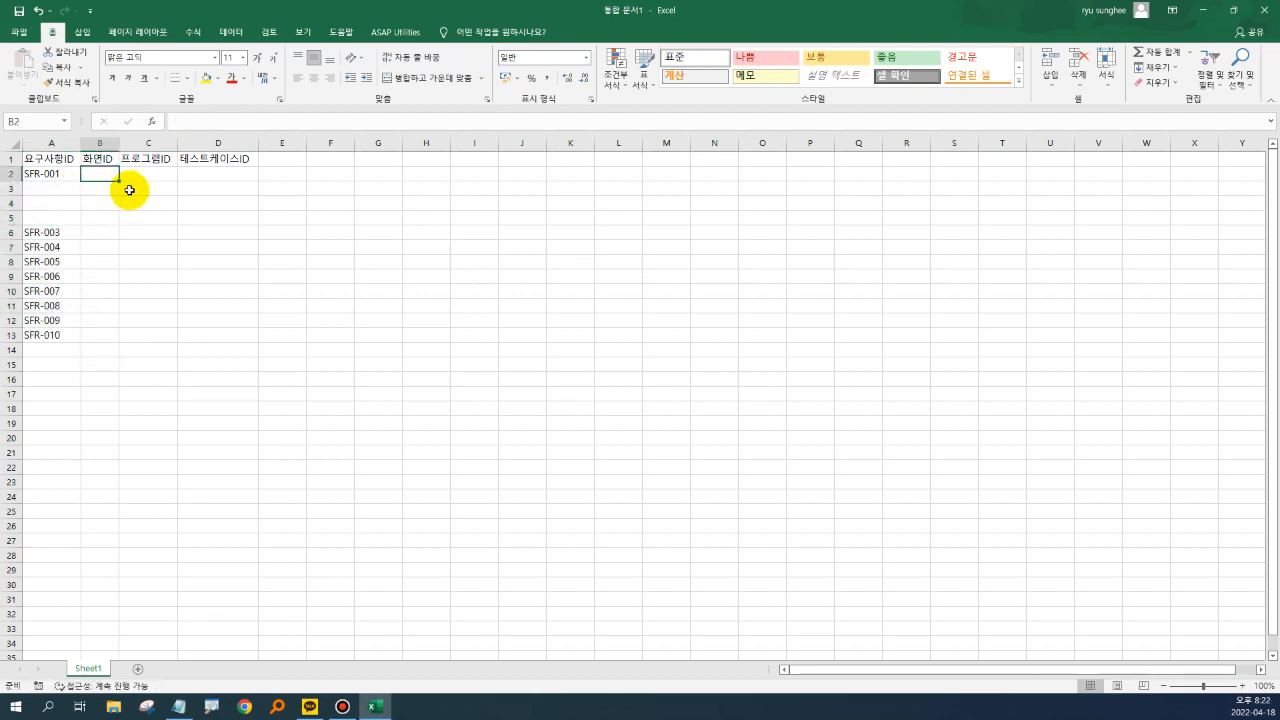
left_click_drag(114, 146, 146, 146)
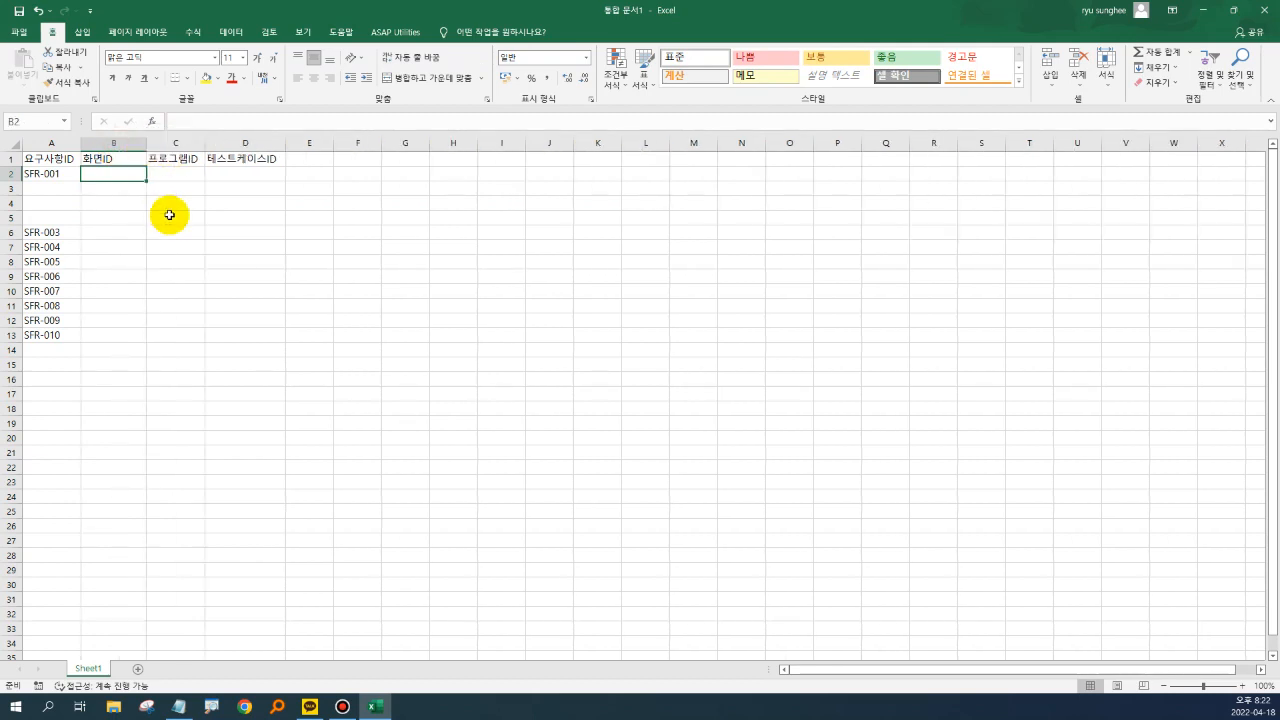
type("ㄴ")
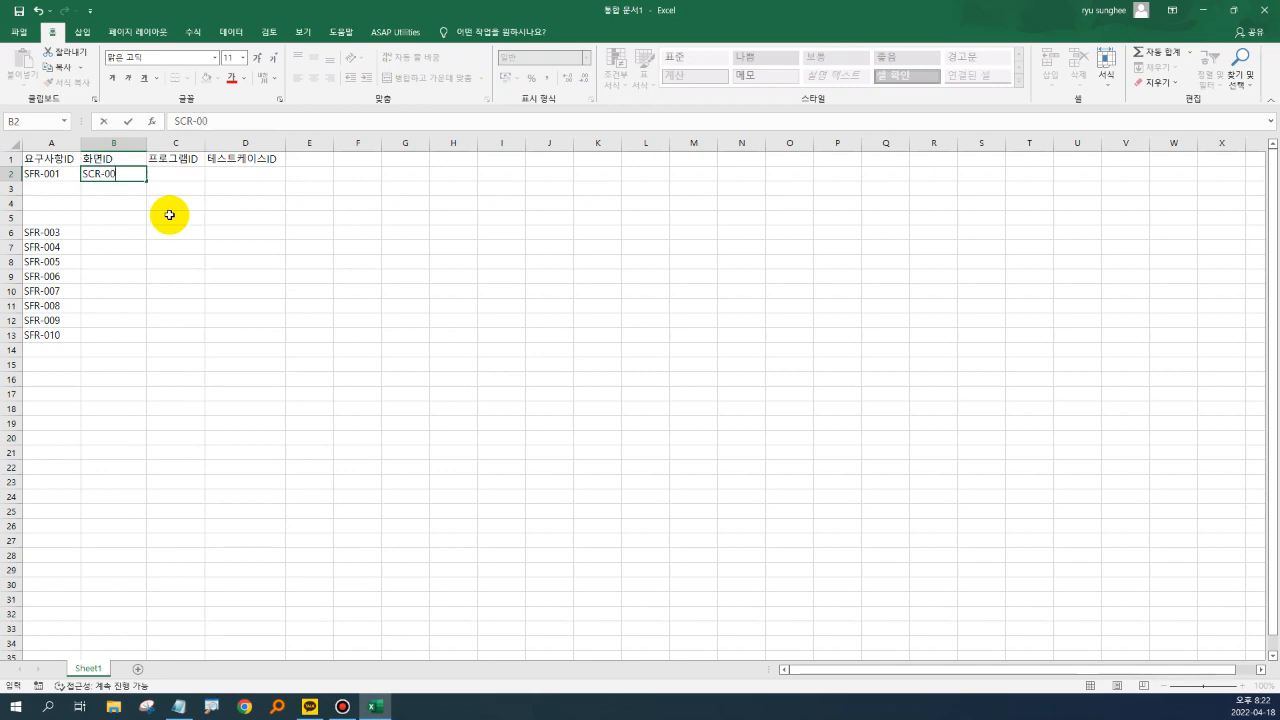
key("Return")
Copy SCR-001 into cell B3 and change the copy to SCR-002
key("Up")
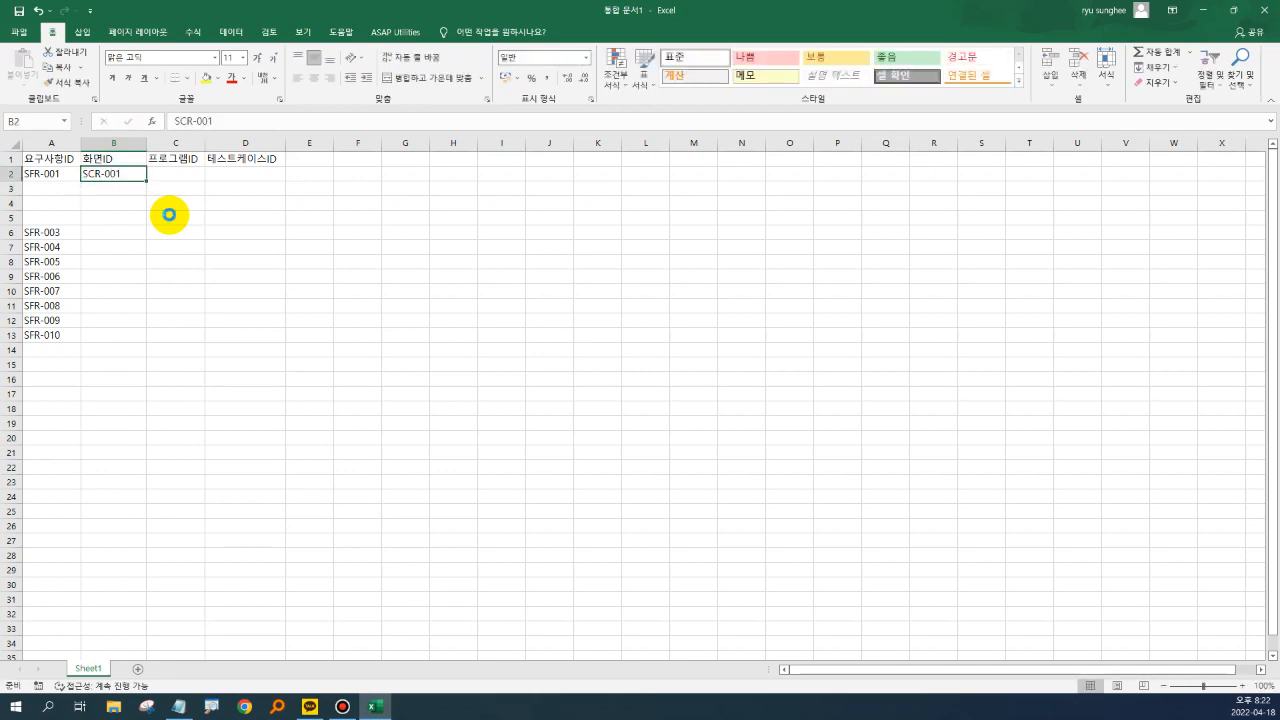
key("ctrl+c")
key("Down")
key("ctrl+v")
key("F2")
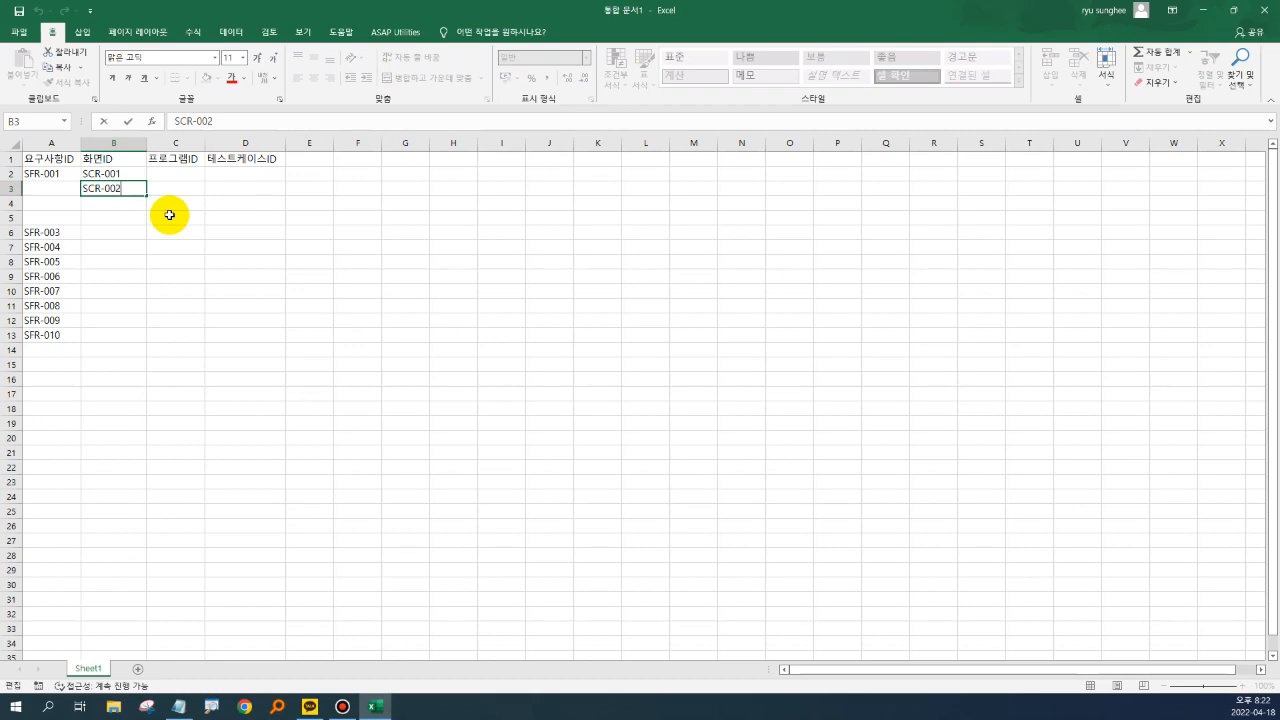
key("Return")
Extend the screen ID series from B2:B3 down to SCR-012 in cell B13
key("Up")
key("Up")
key("shift+Down")
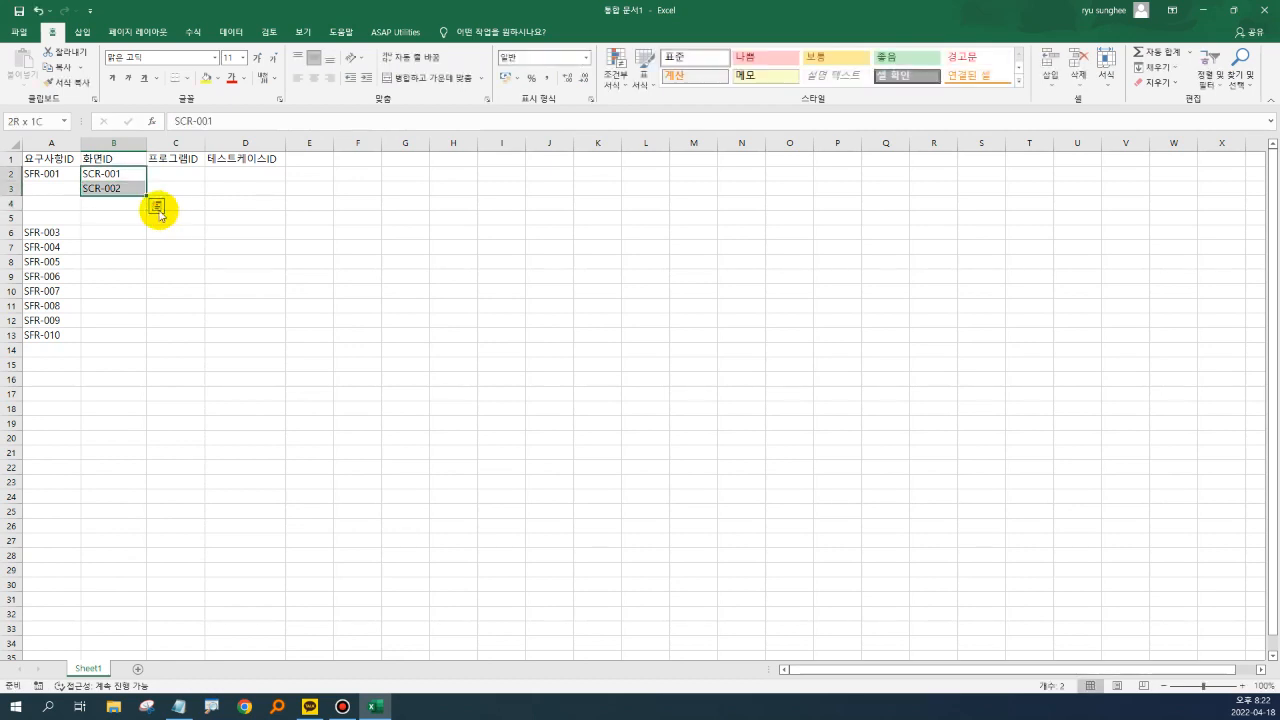
left_click_drag(146, 196, 130, 340)
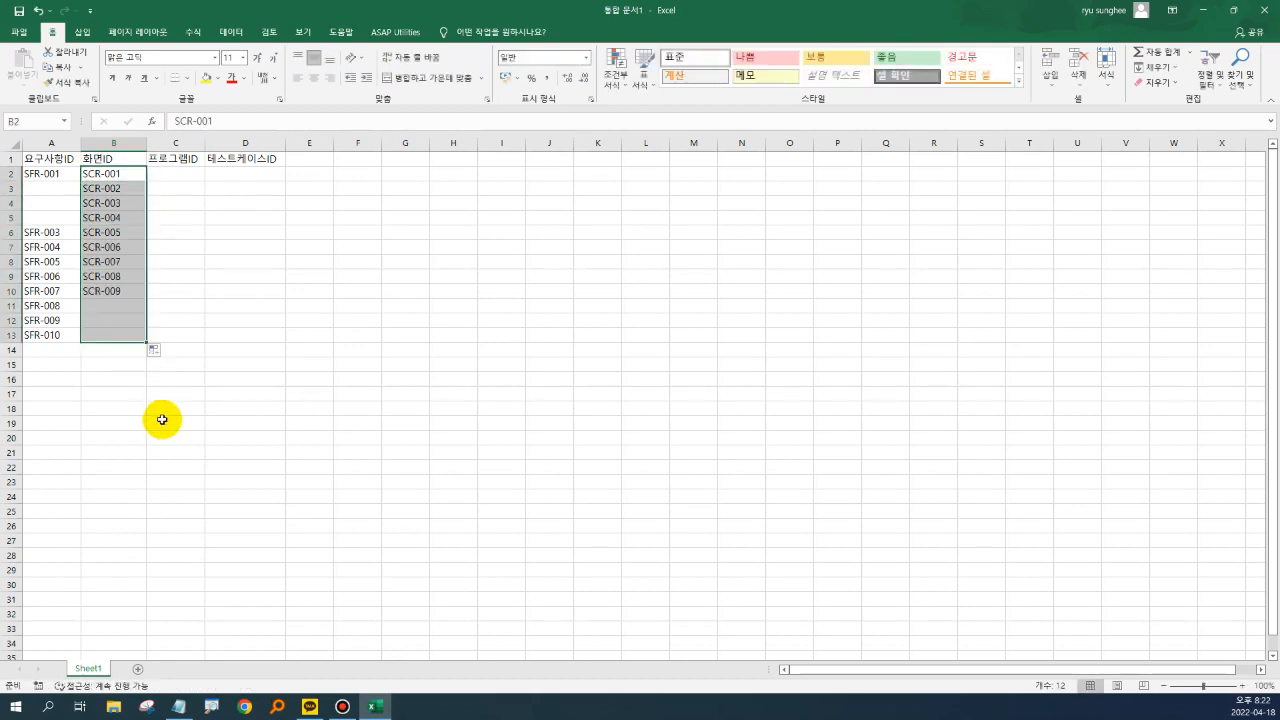
left_click(163, 420)
left_click(226, 279)
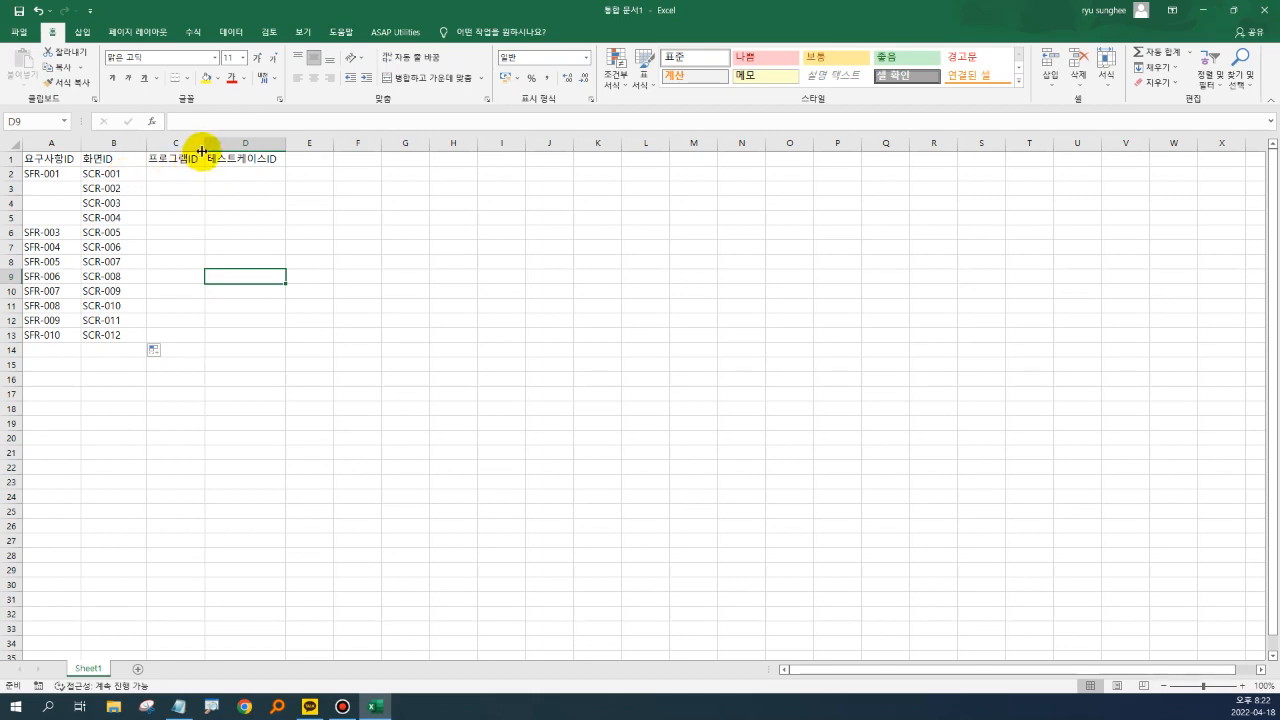
Widen column C and enter the program ID PRM-001 in cell C2
left_click_drag(204, 143, 245, 143)
left_click(126, 172)
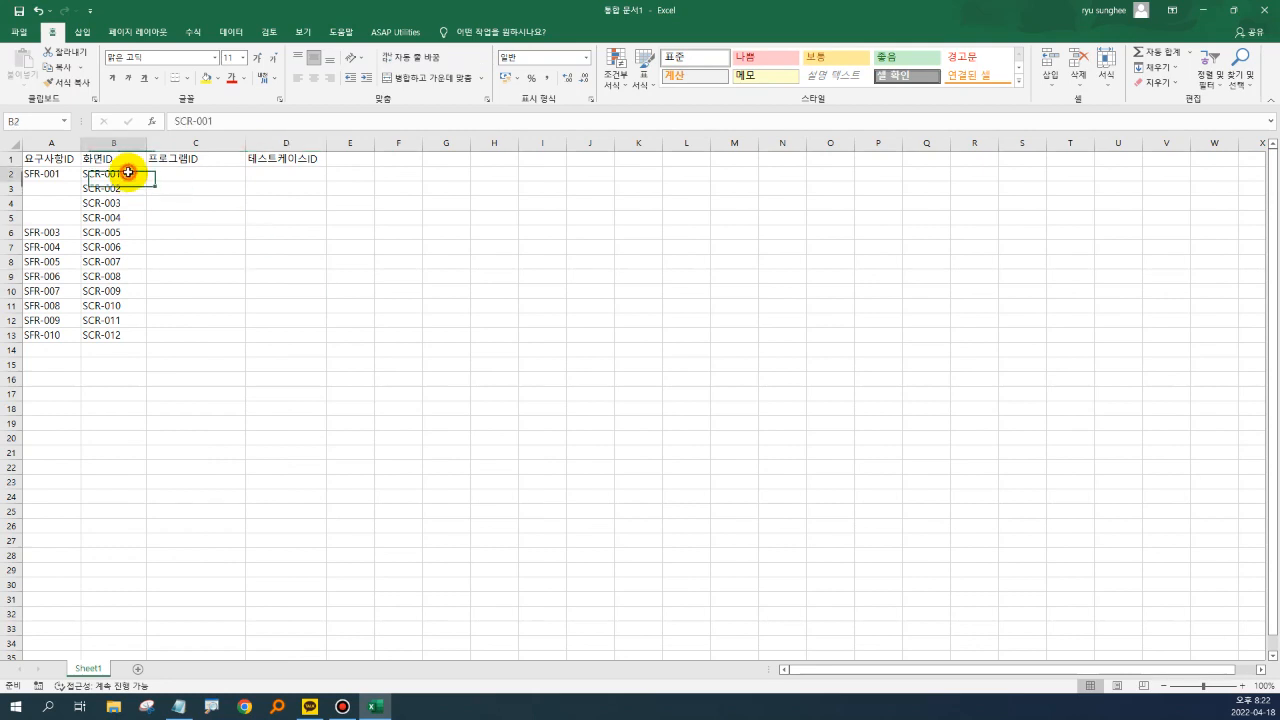
left_click(172, 174)
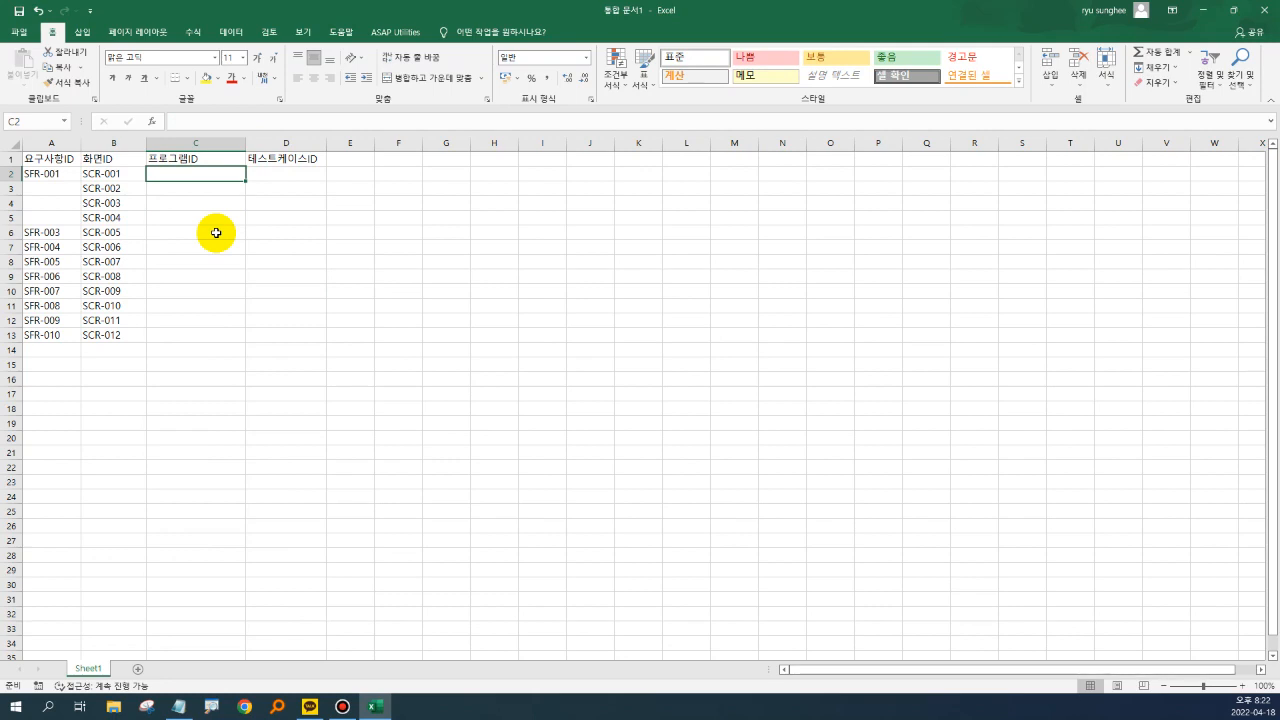
type("PR")
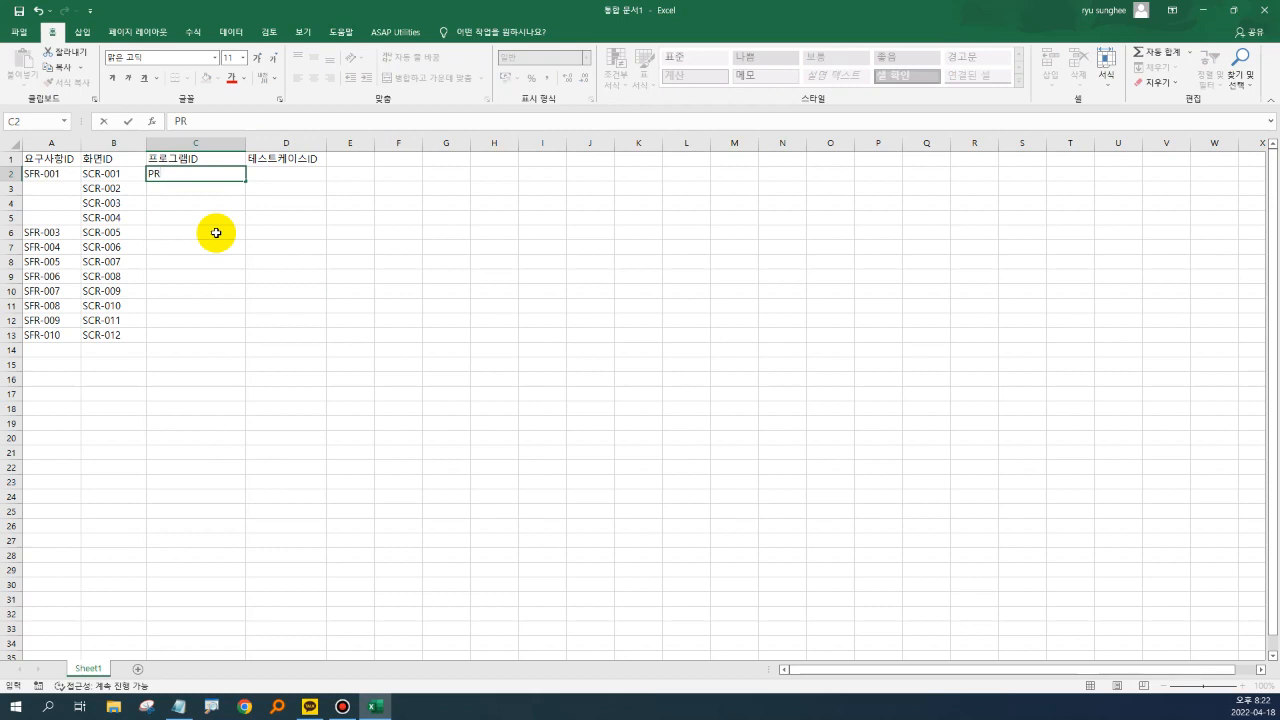
type("M-001")
key("Return")
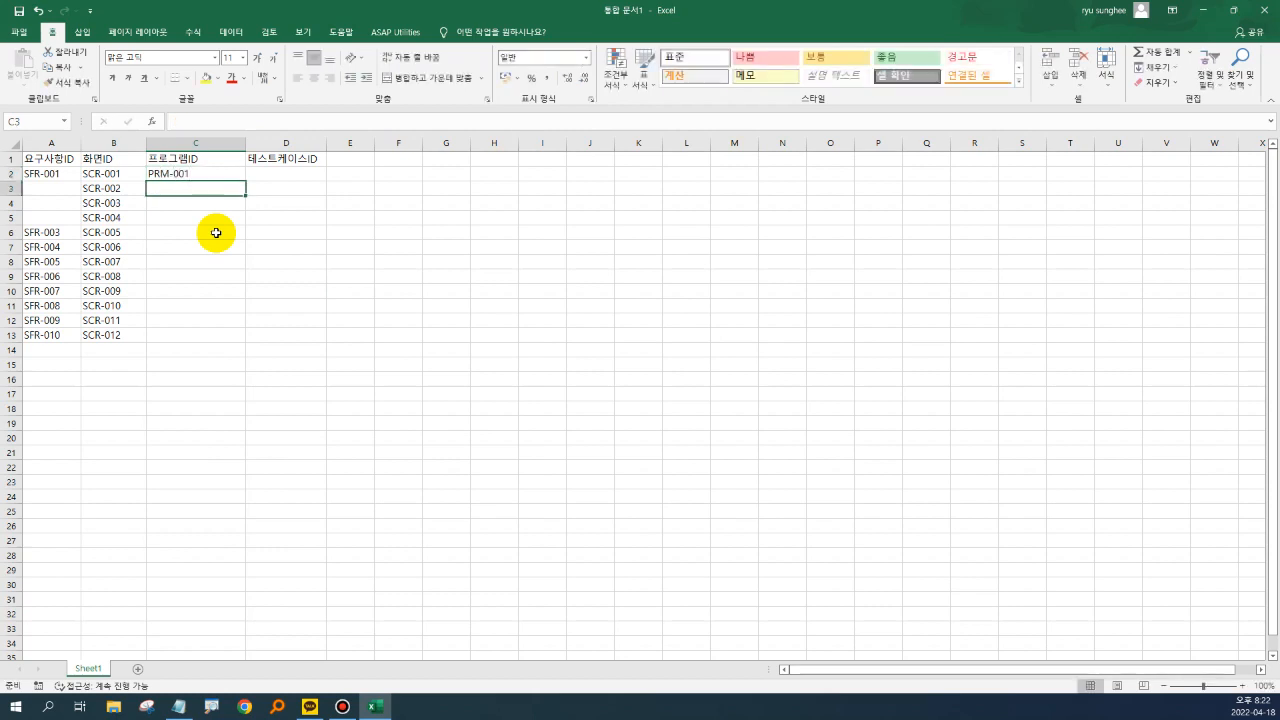
Insert a blank row above row 4, between SCR-002 and SCR-003
right_click(12, 203)
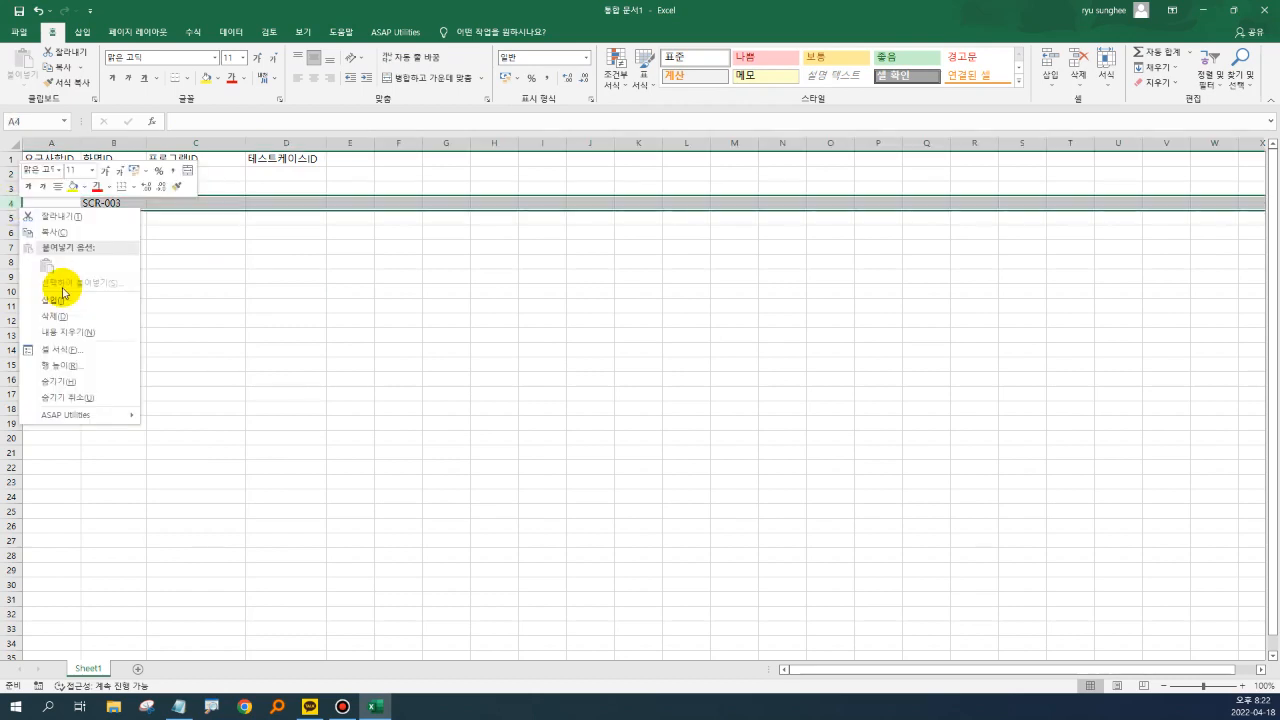
left_click(62, 298)
Copy PRM-001 from C2 into cell C3 and change the copy to PRM-002
key("Up")
key("Right")
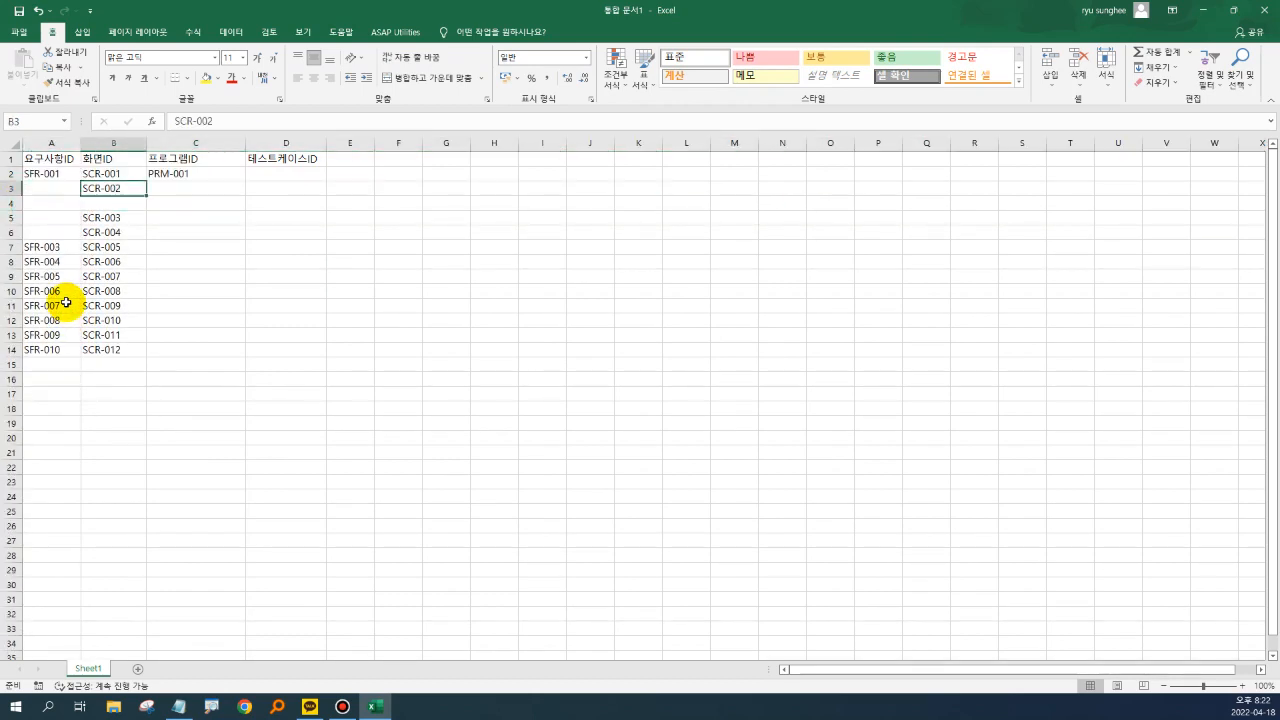
key("Right")
key("Up")
key("ctrl+c")
key("Down")
key("ctrl+v")
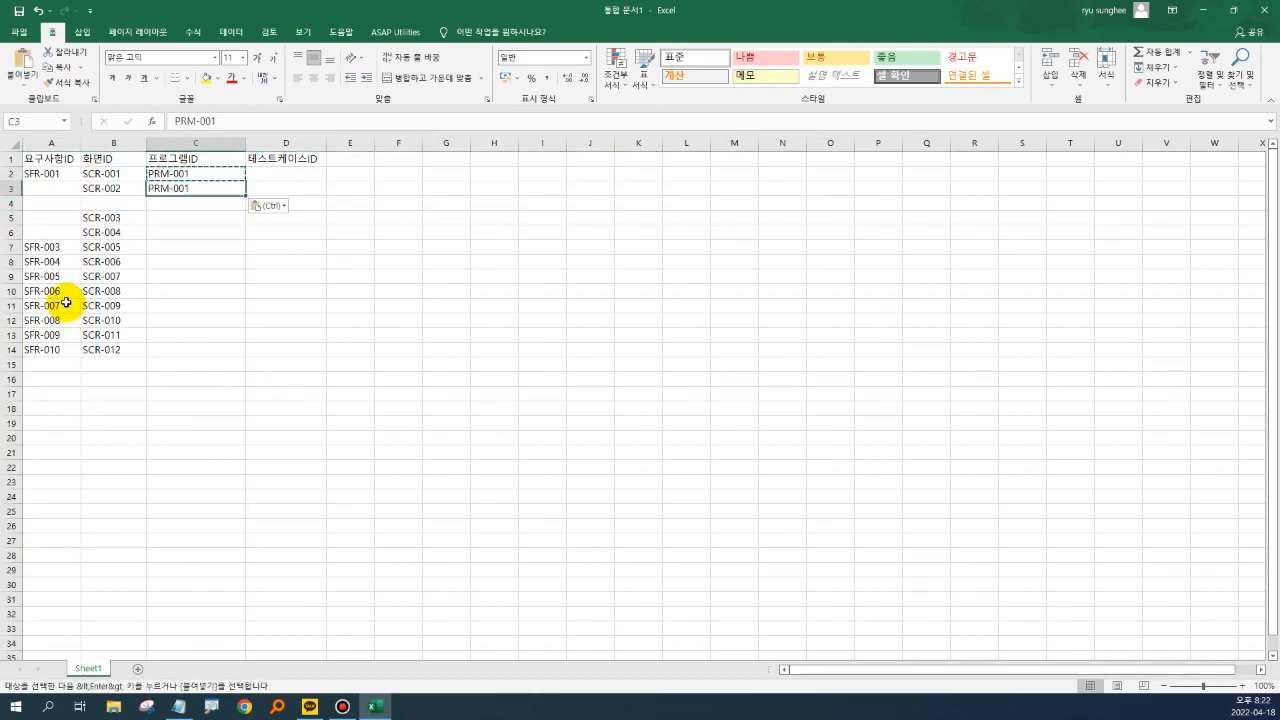
key("Escape")
key("Down")
key("Up")
key("F2")
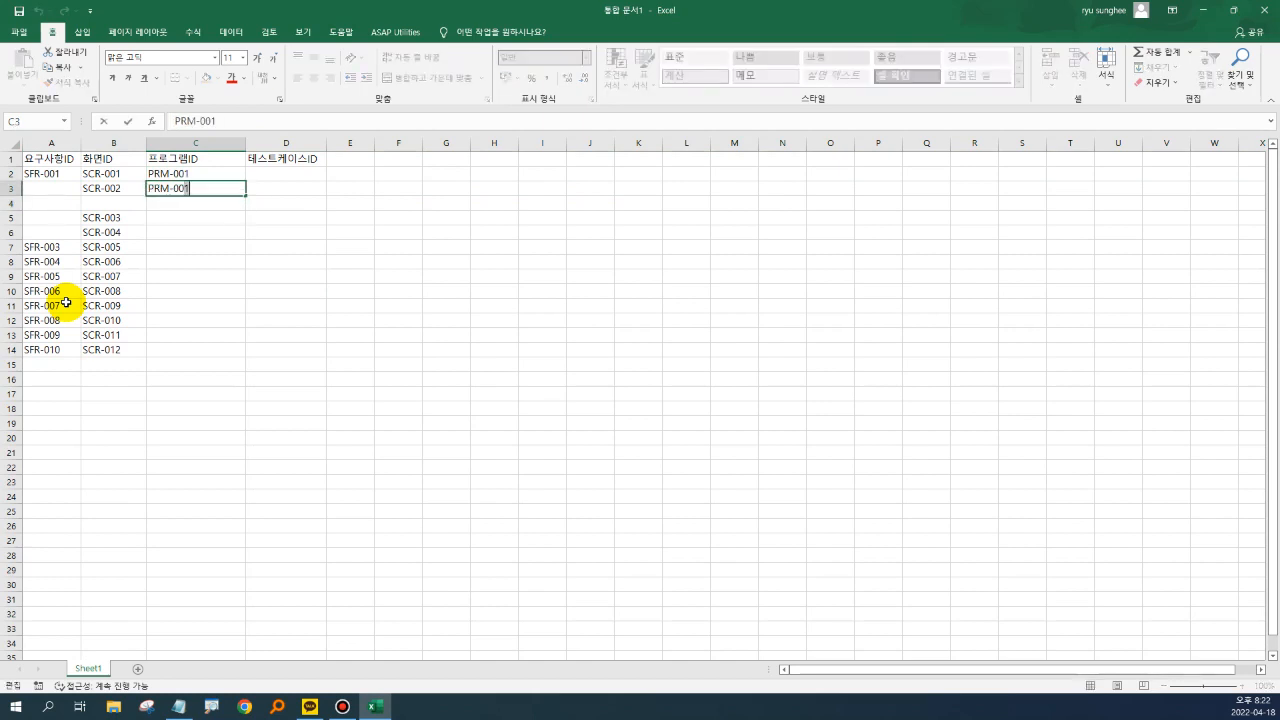
key("Return")
Extend the program ID series from C2:C3 down to PRM-013 in cell C14
key("Up")
key("Up")
key("shift+Down")
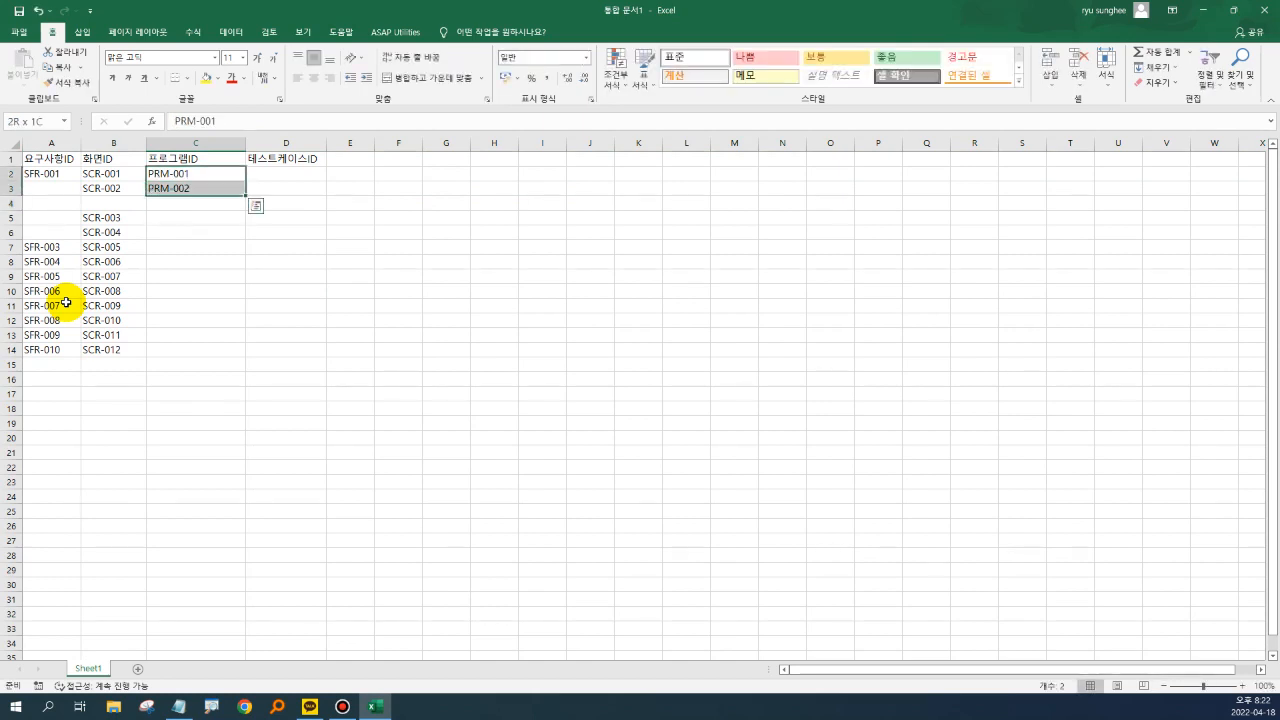
left_click_drag(245, 198, 226, 356)
left_click(186, 433)
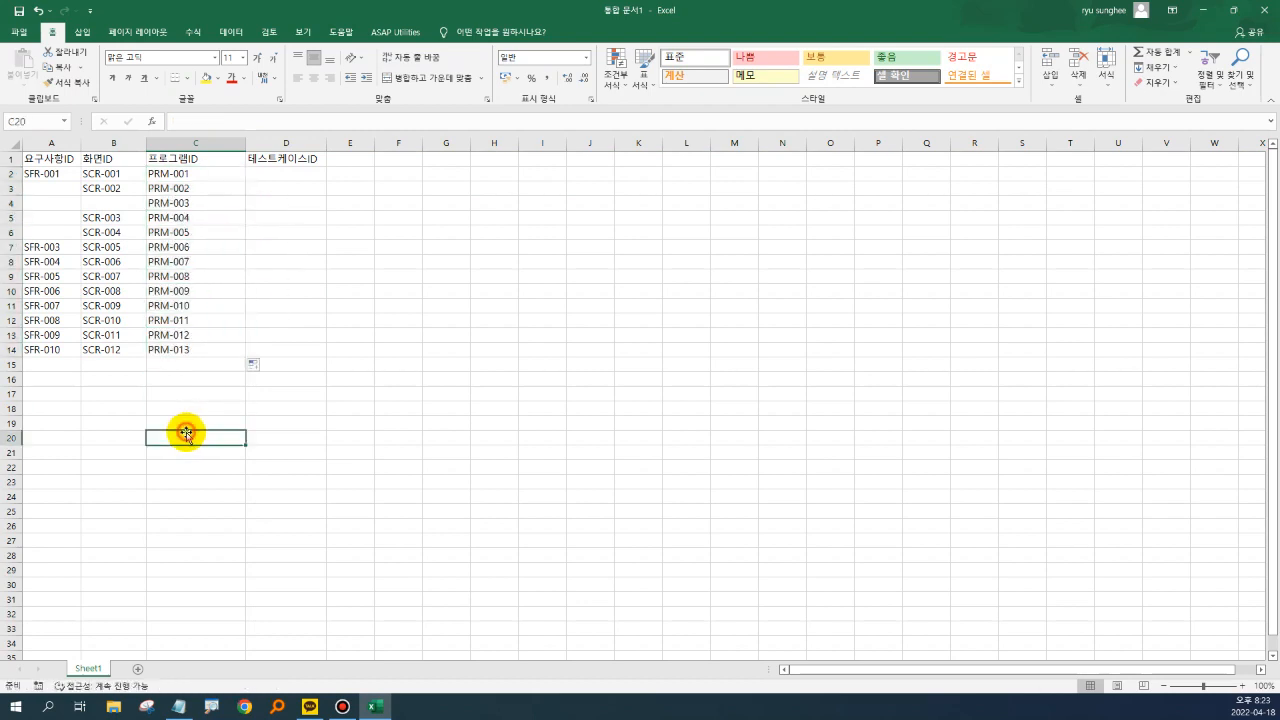
Examine how the requirement, screen and program IDs correspond in each row, including row 4 with its blank screen ID
left_click(214, 346)
left_click(205, 204)
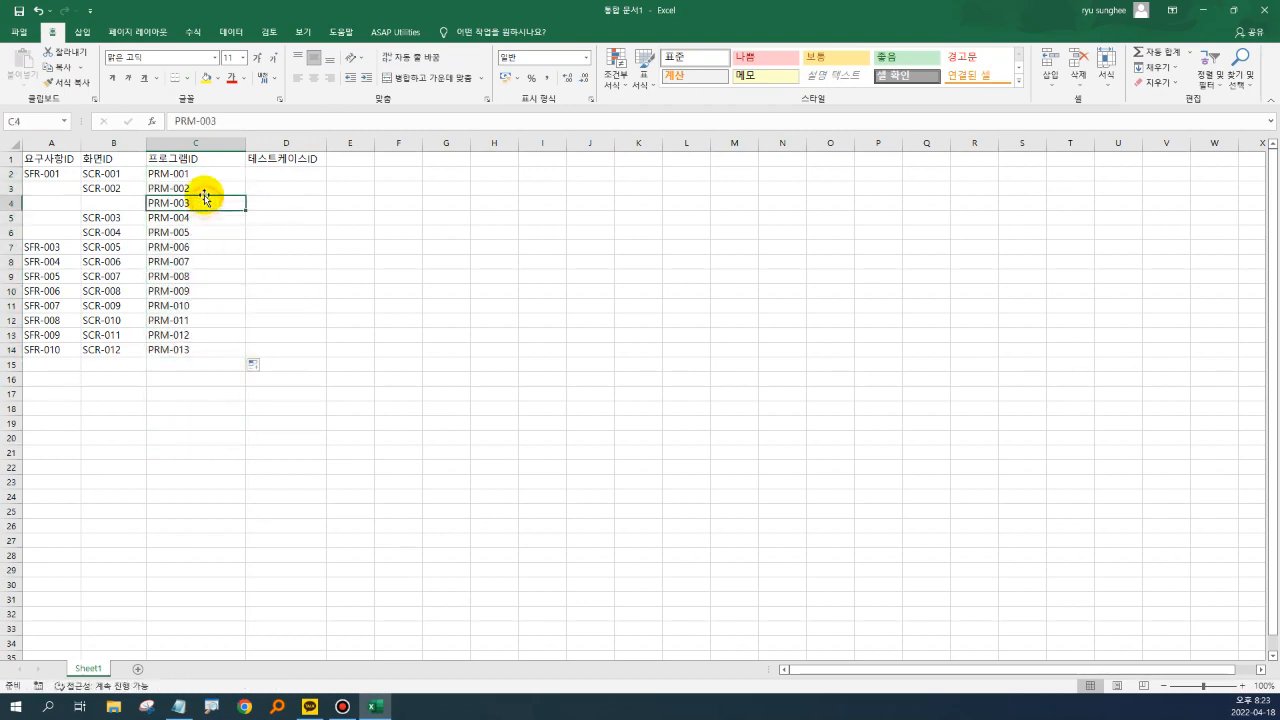
left_click(129, 186)
left_click(205, 188)
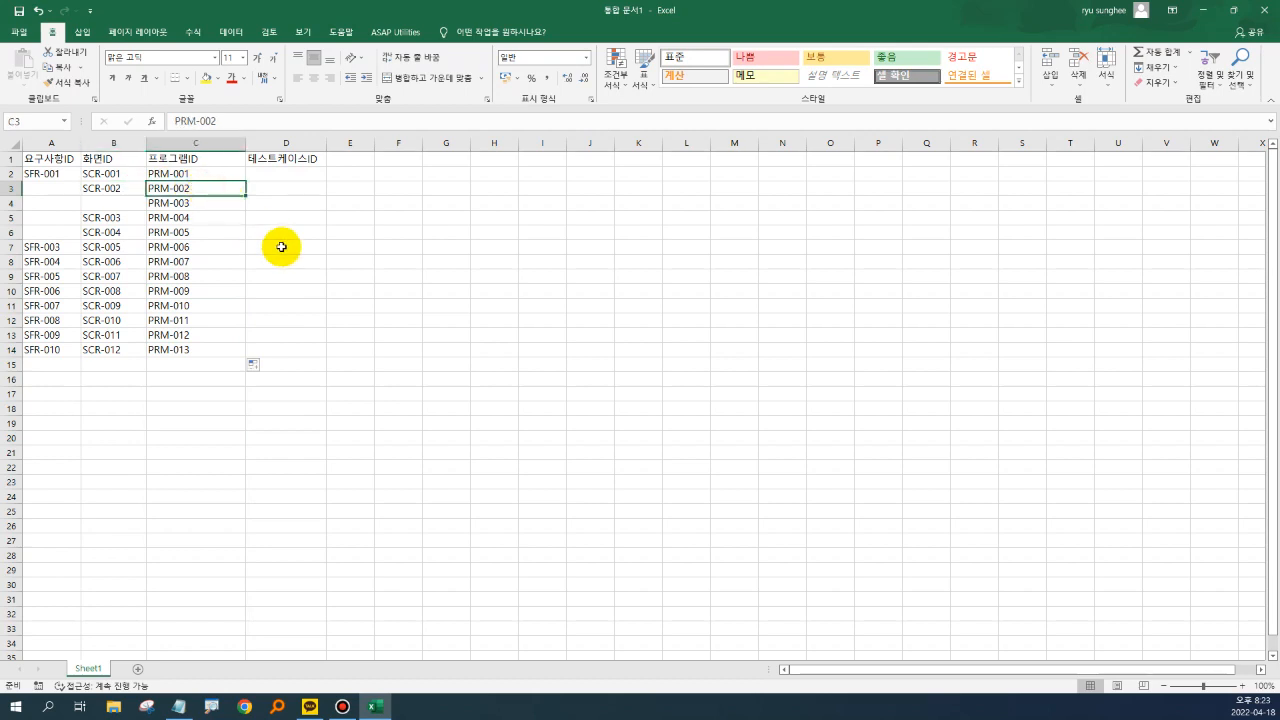
key("Down")
key("Down")
key("Down")
key("Down")
key("Down")
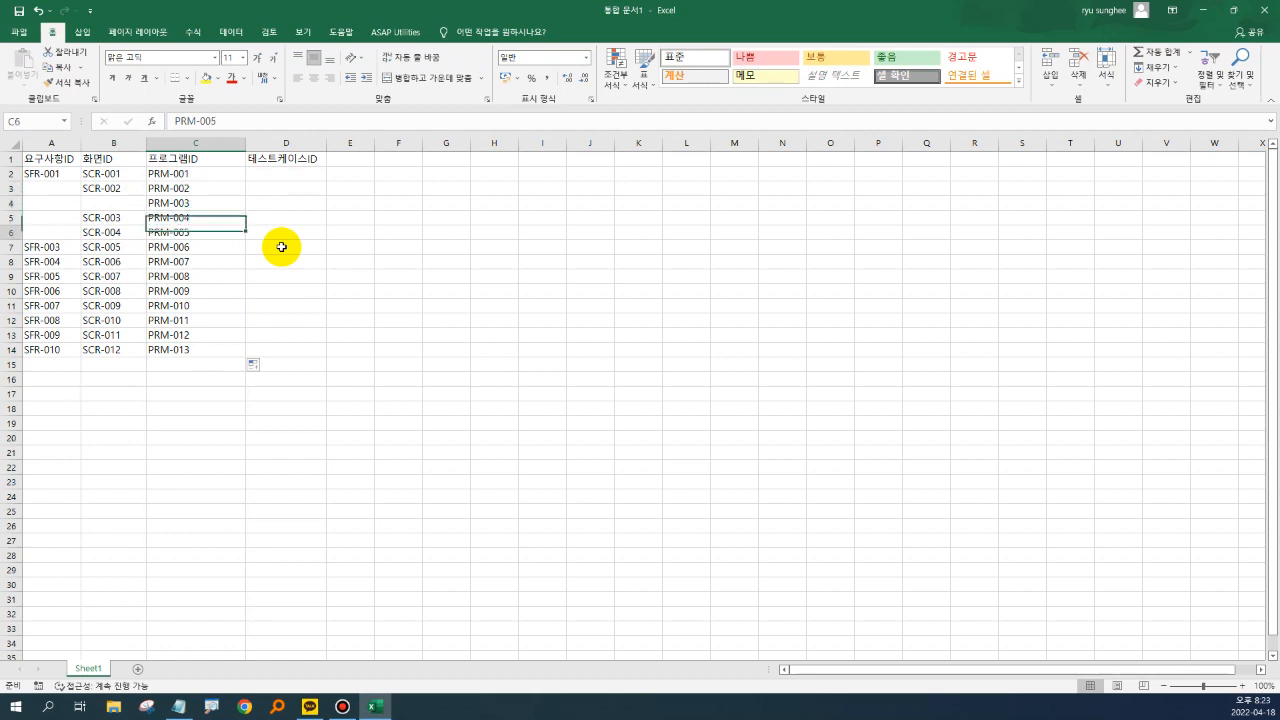
key("Left")
key("Down")
key("Down")
key("Down")
key("Down")
key("Down")
key("Down")
key("Down")
key("Down")
key("Down")
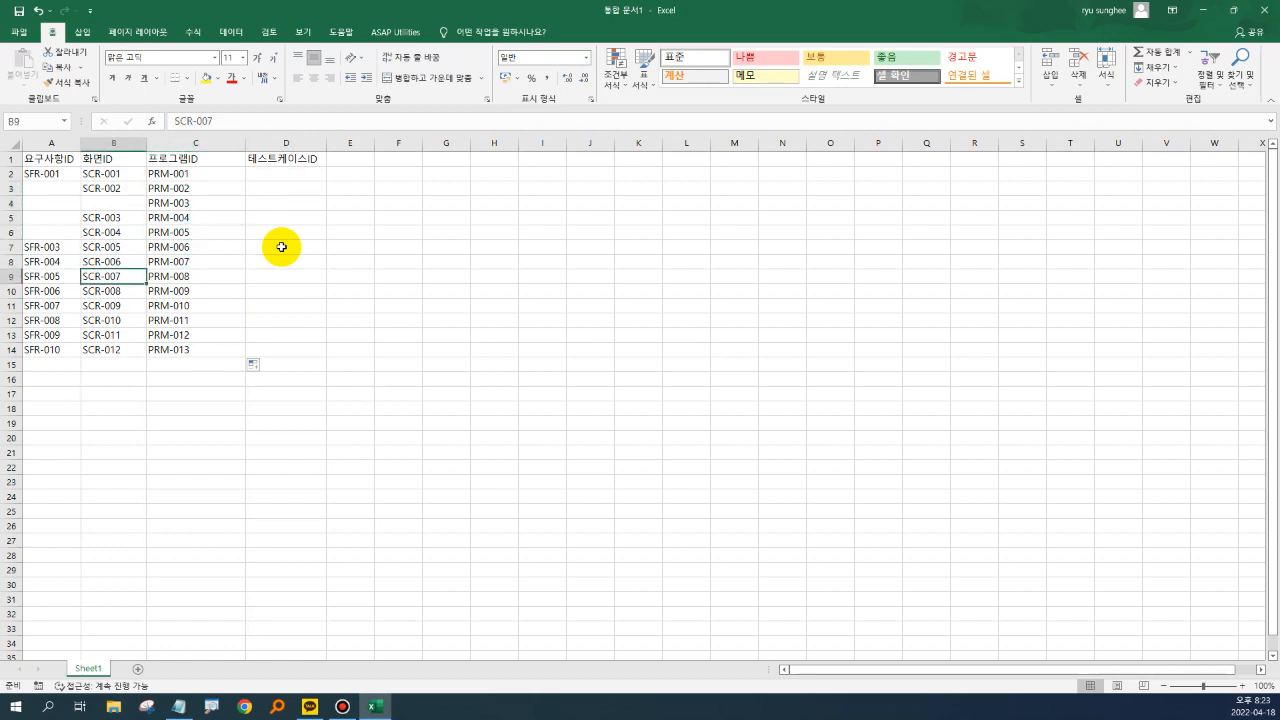
key("Right")
key("Up")
key("Up")
key("Left")
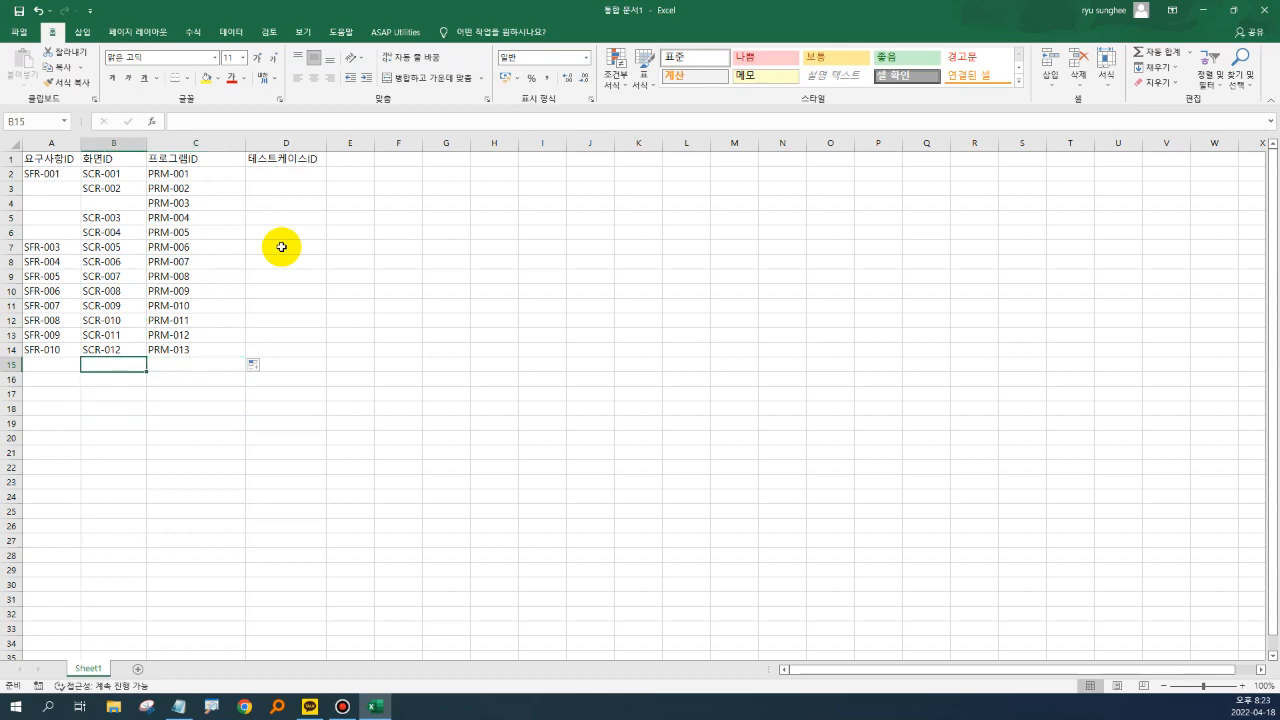
key("Left")
key("Right")
key("Up")
key("Left")
key("Right")
key("Right")
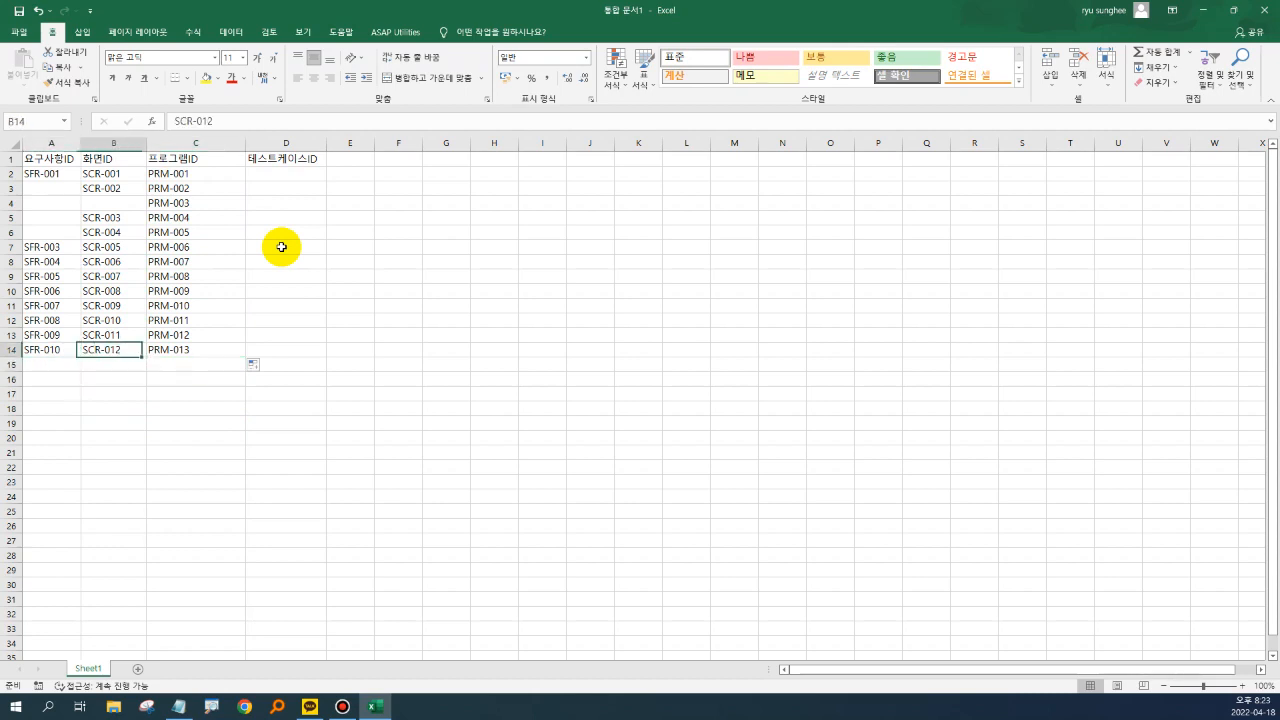
key("Left")
key("Left")
key("Up")
key("Up")
key("Up")
key("Up")
key("Up")
key("Up")
key("Up")
key("Up")
key("Up")
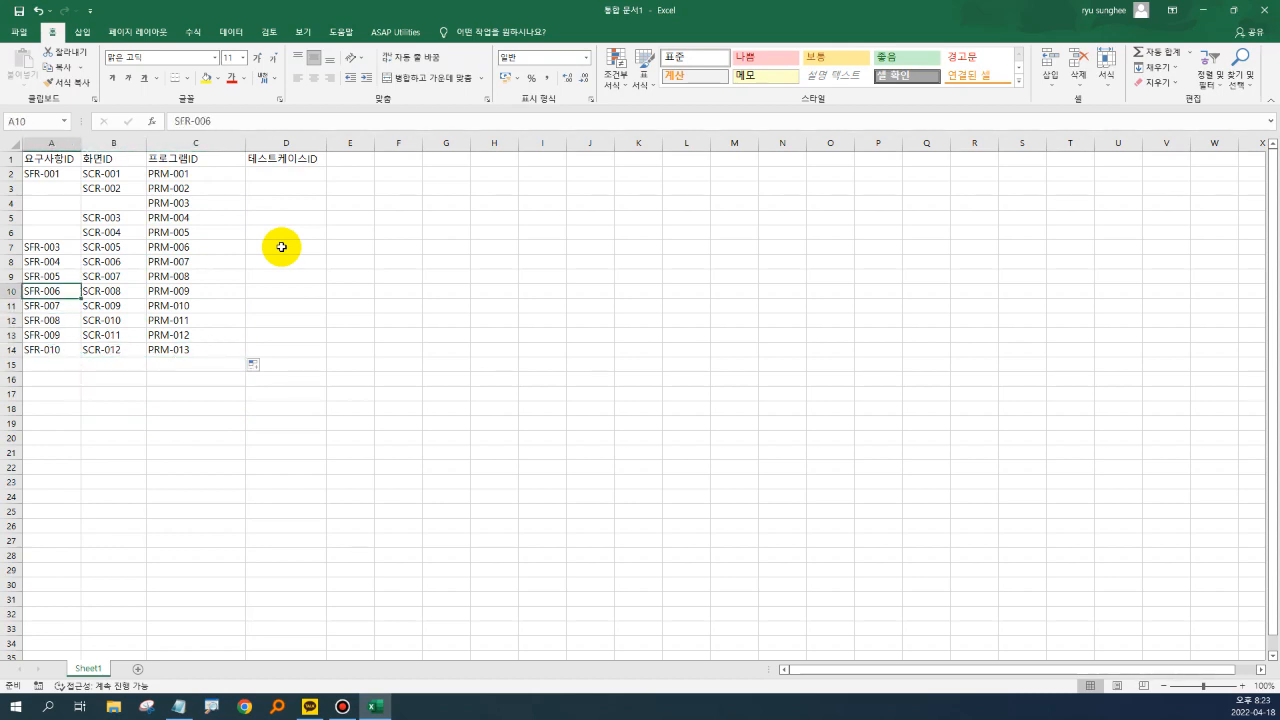
key("Right")
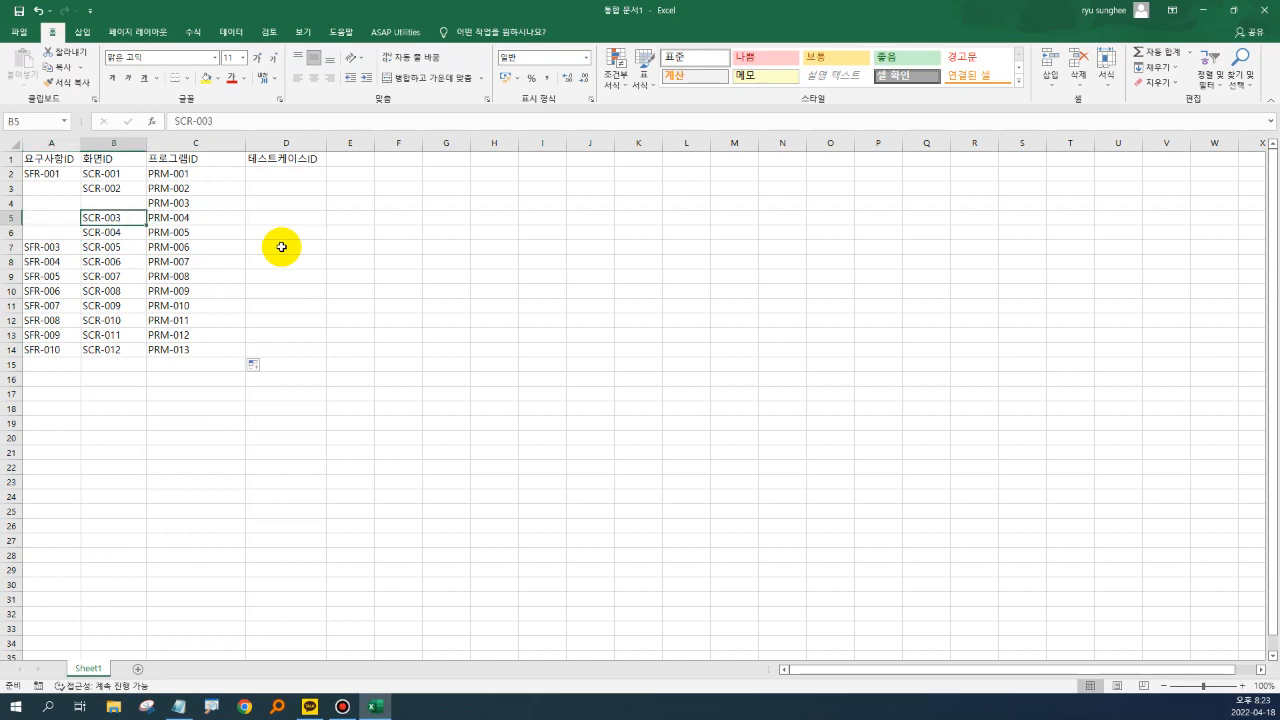
key("Right")
key("Up")
key("Up")
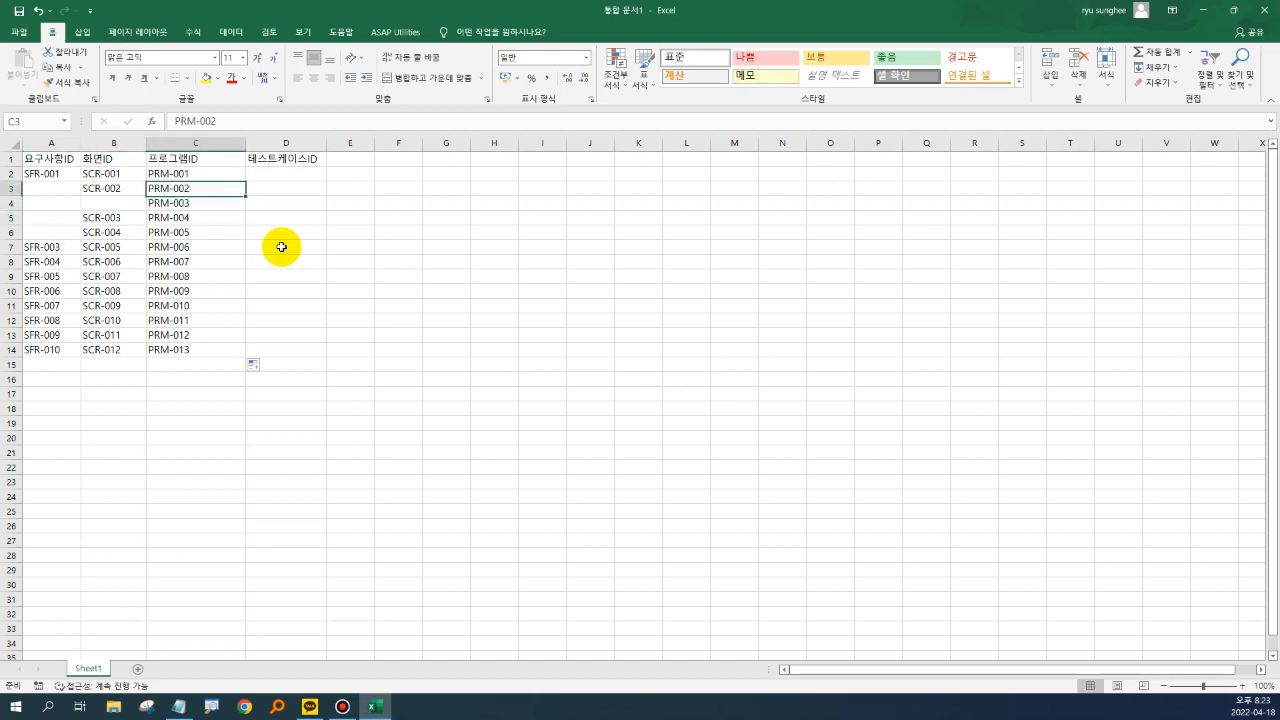
key("Up")
key("Down")
key("Down")
key("Down")
key("Down")
key("Up")
key("Up")
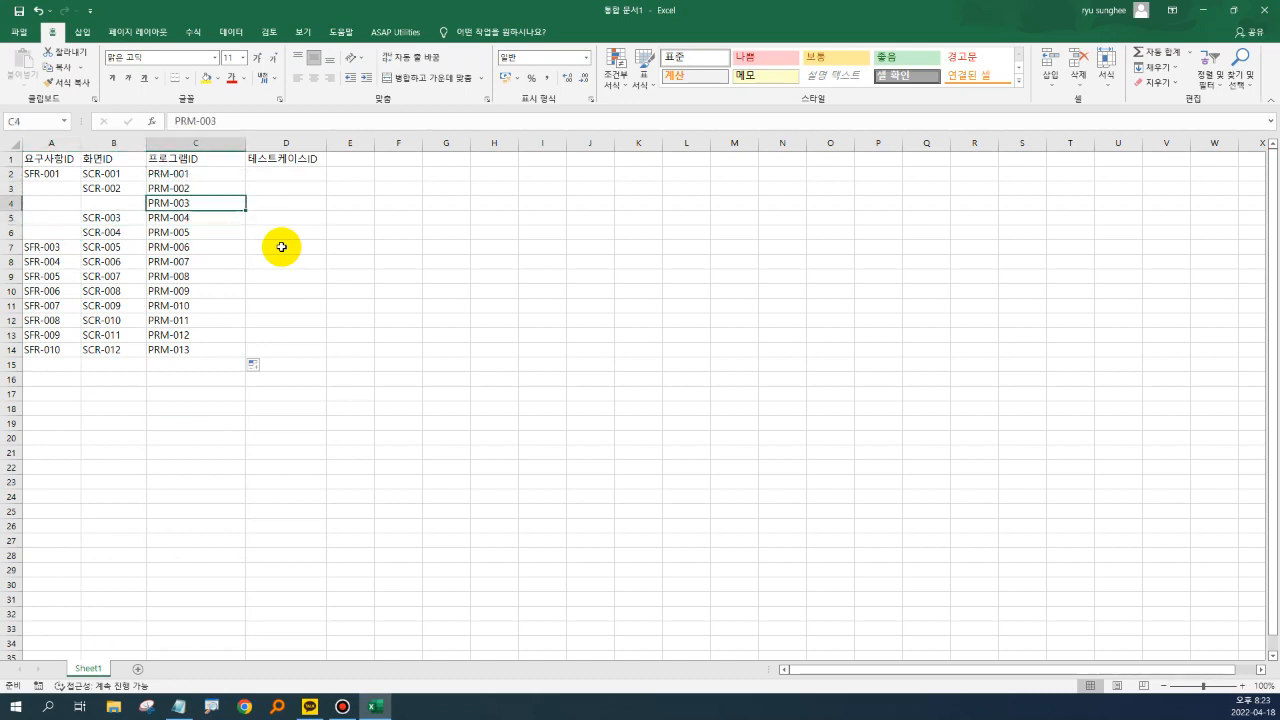
key("Left")
key("Left")
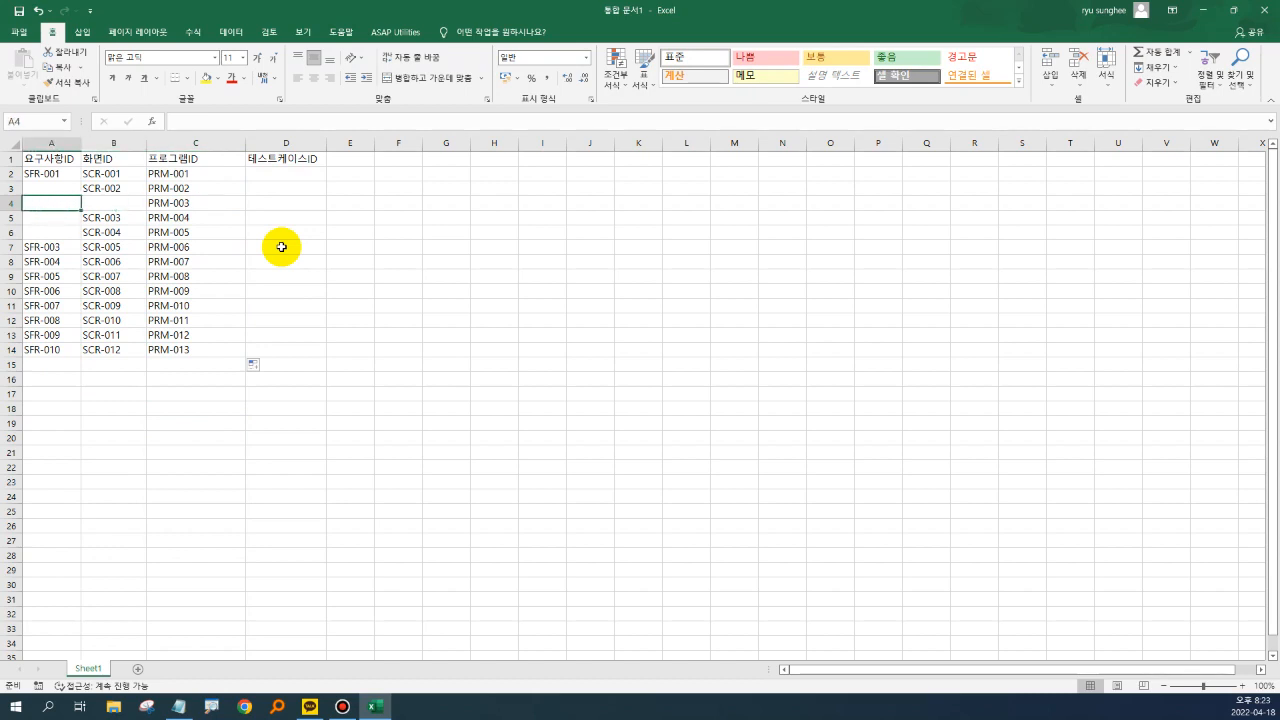
Trace row 2 across the requirement, screen and program IDs to the empty test case ID cell
key("Right")
key("Right")
key("Right")
key("Up")
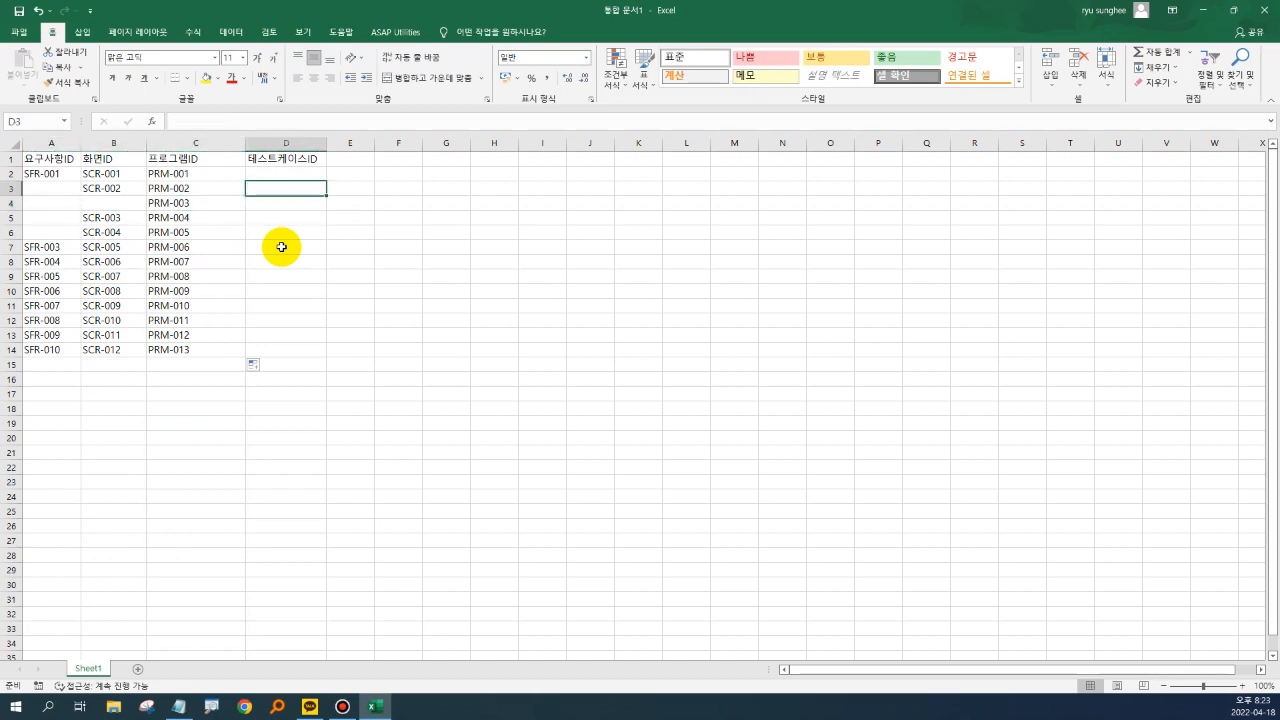
key("Up")
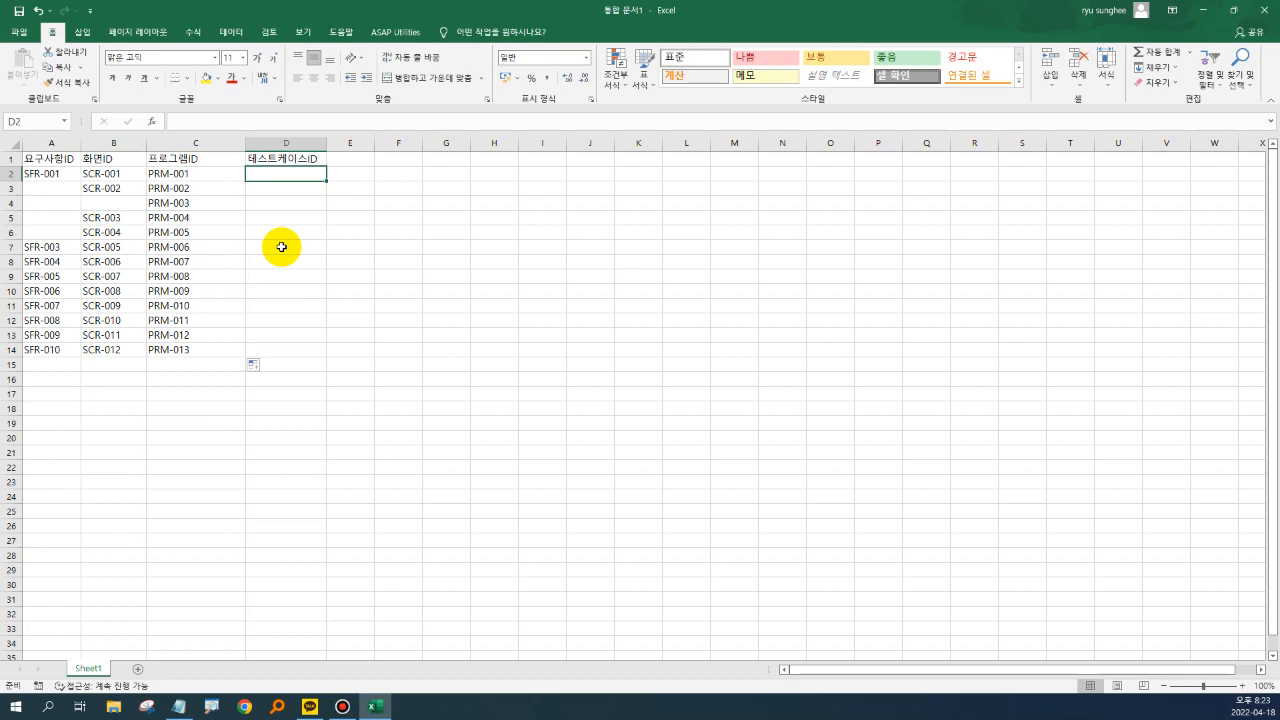
key("Left")
key("Left")
key("Left")
key("Right")
key("Right")
key("Right")
key("Left")
key("Left")
key("Left")
key("Right")
key("Right")
key("Right")
Enter the test case ID TES-001 in cell D2
type("TE")
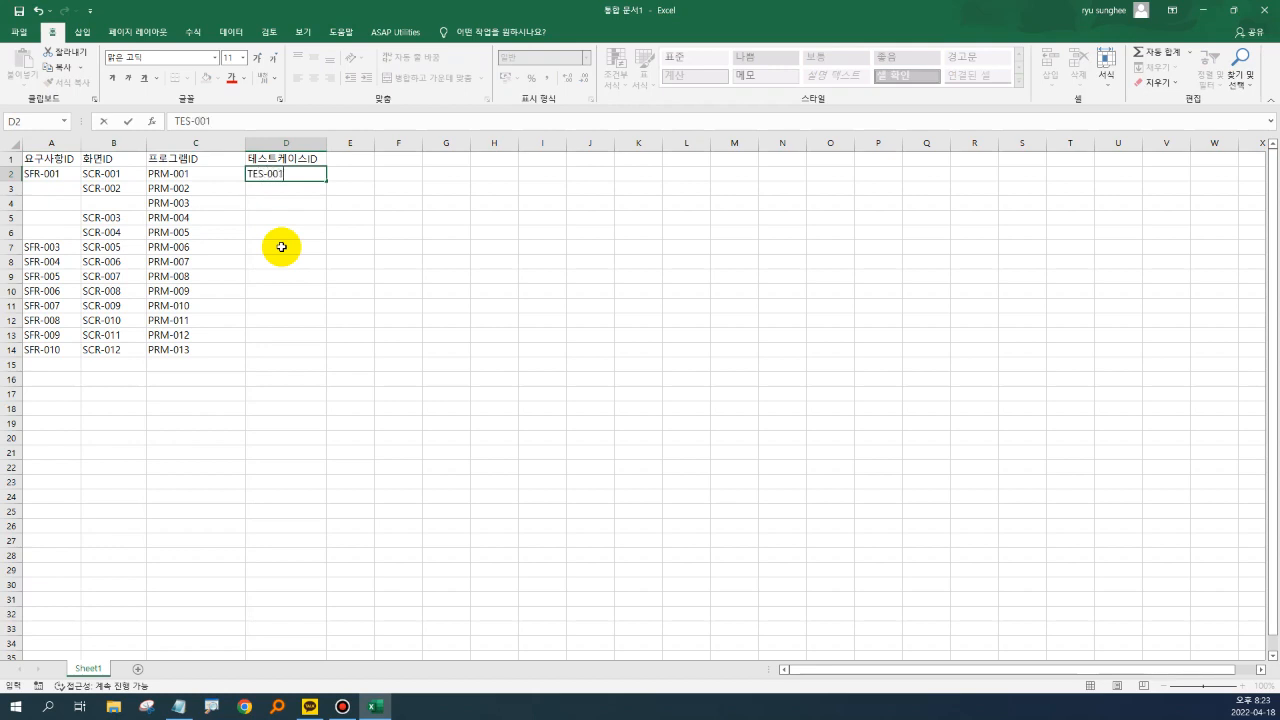
type("S-001")
key("Return")
Copy TES-001 into cell D3 and change the copy to TES-002
key("Up")
key("Down")
key("ctrl+v")
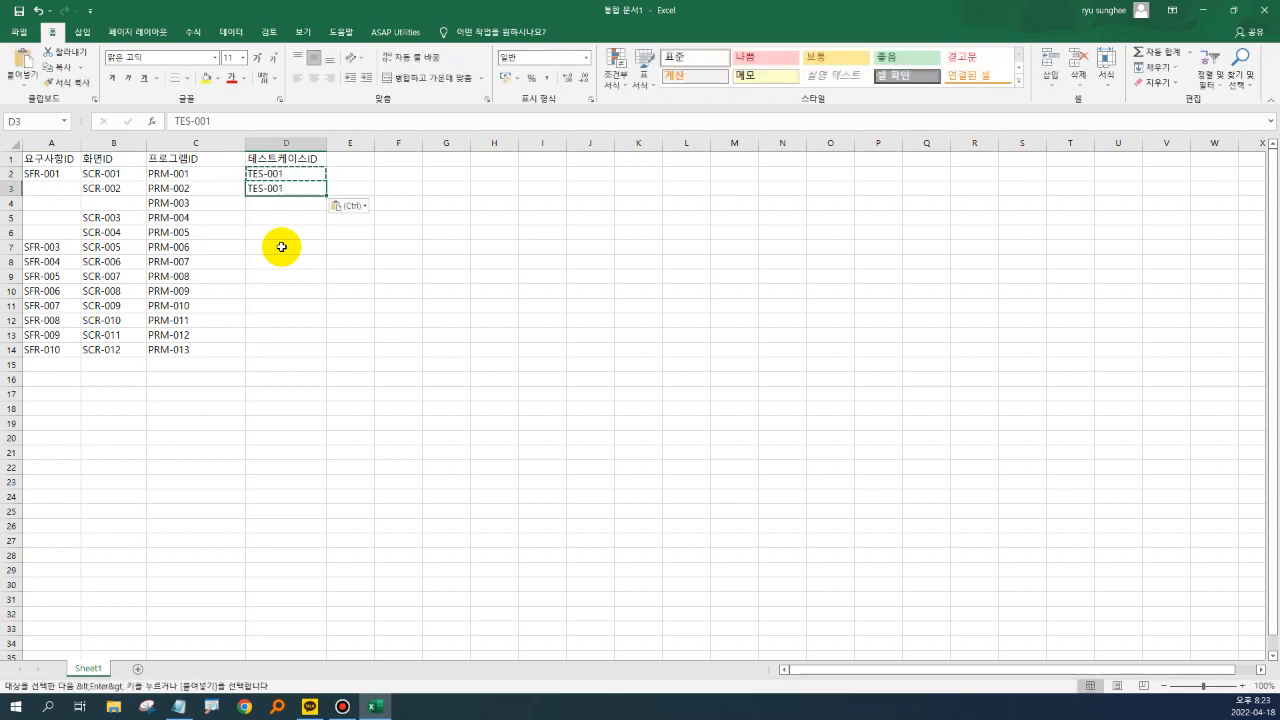
key("F2")
key("BackSpace")
type("2")
key("Return")
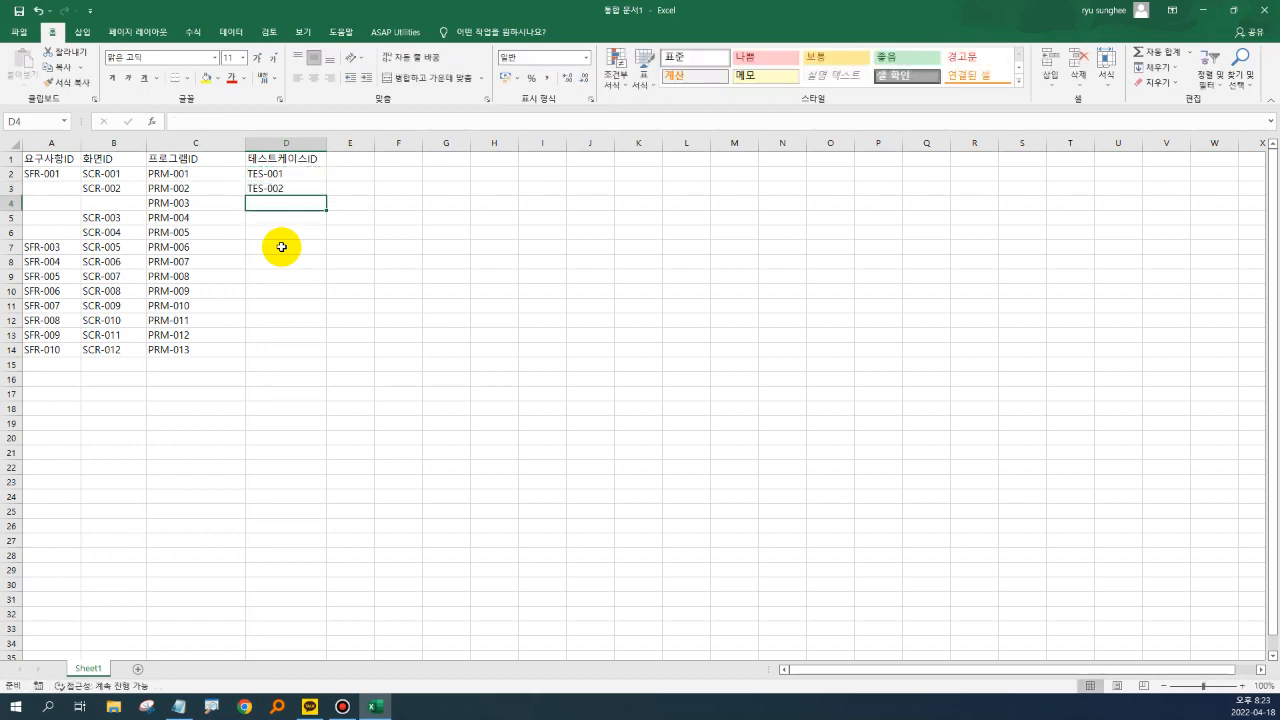
Copy TES-002 into cell D5, leaving D4 blank, and change the copy to TES-003
key("Up")
key("ctrl+c")
key("Down")
key("Down")
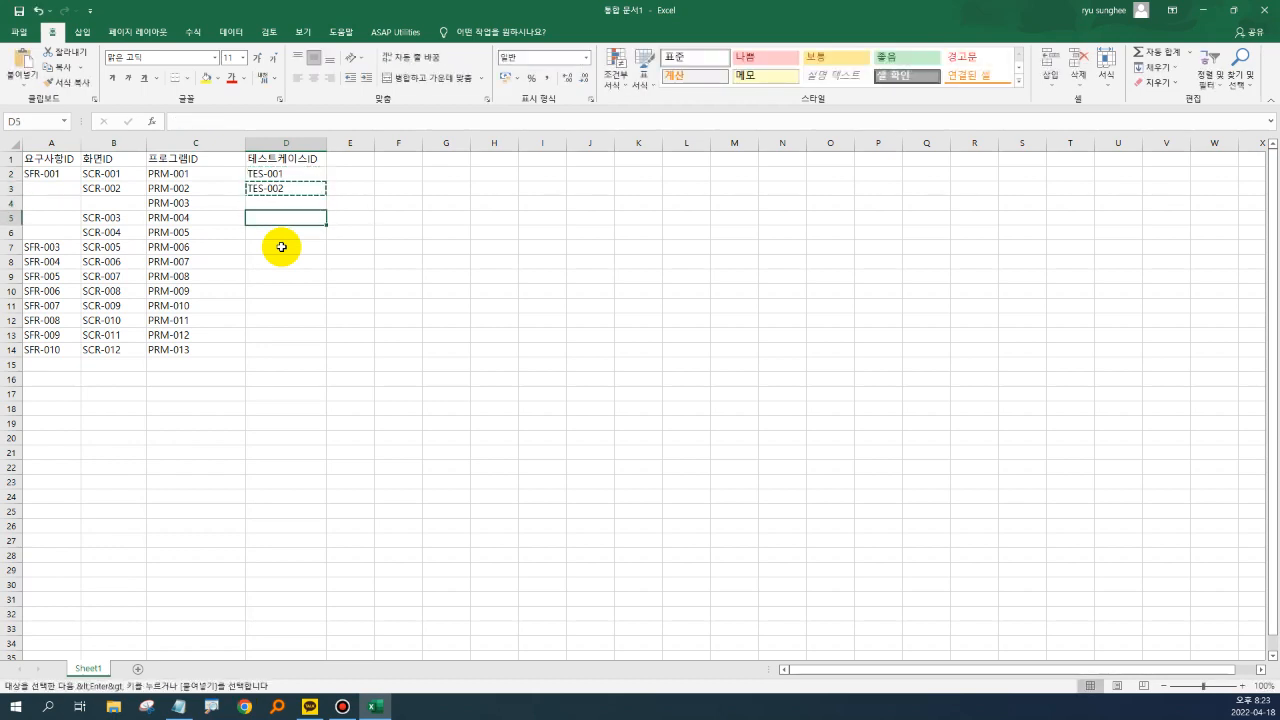
key("ctrl+v")
key("F2")
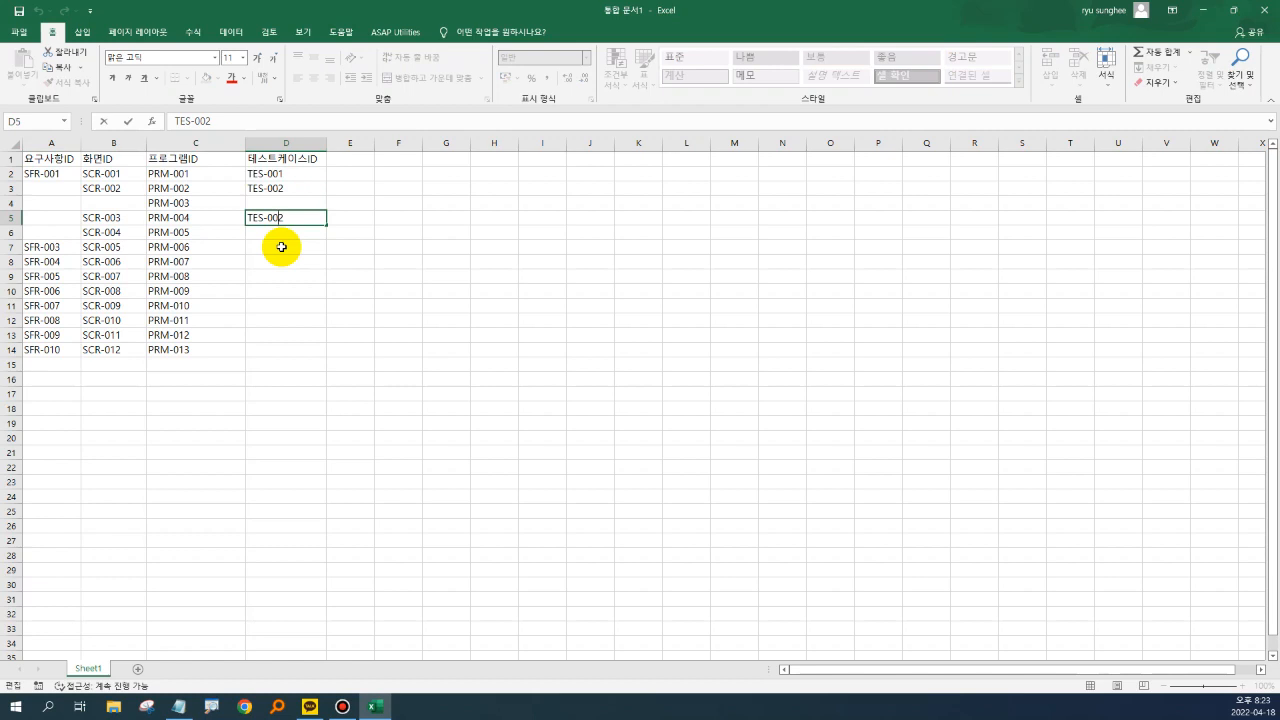
key("BackSpace")
type("3")
key("Return")
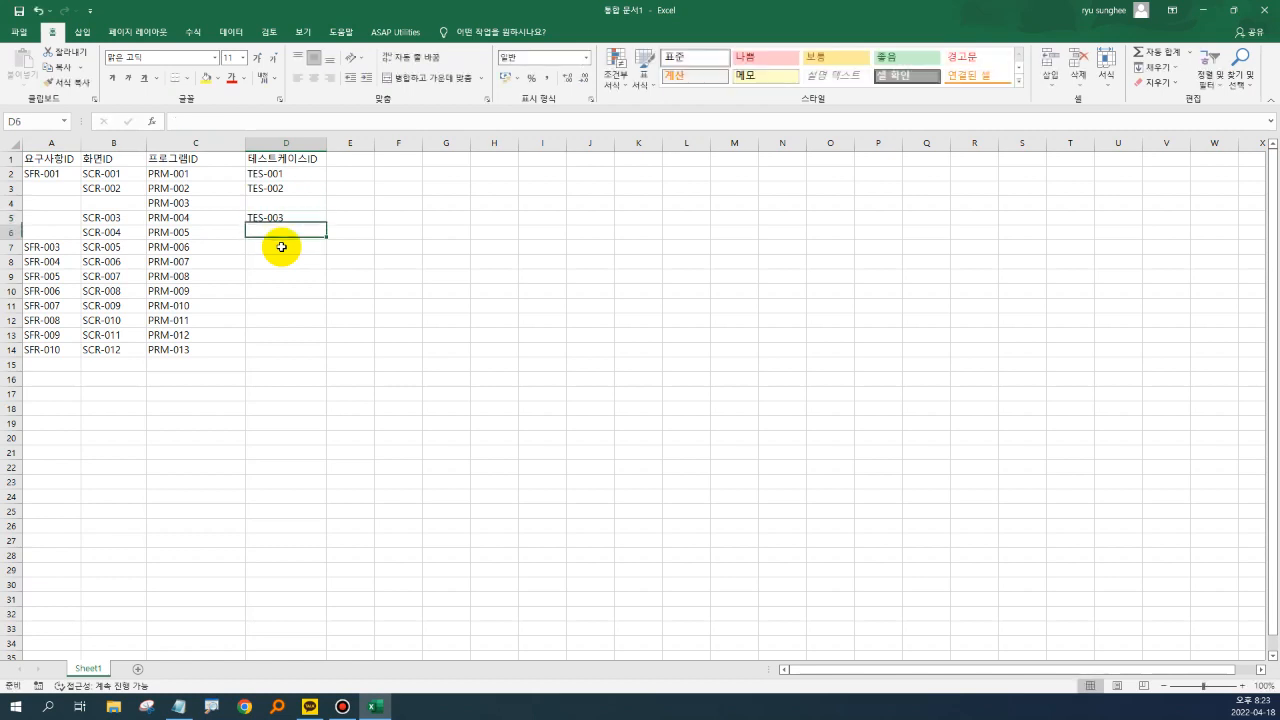
Copy TES-003 into cell D6 and change the copy to TES-004
key("Up")
key("ctrl+c")
key("Down")
key("ctrl+v")
key("F2")
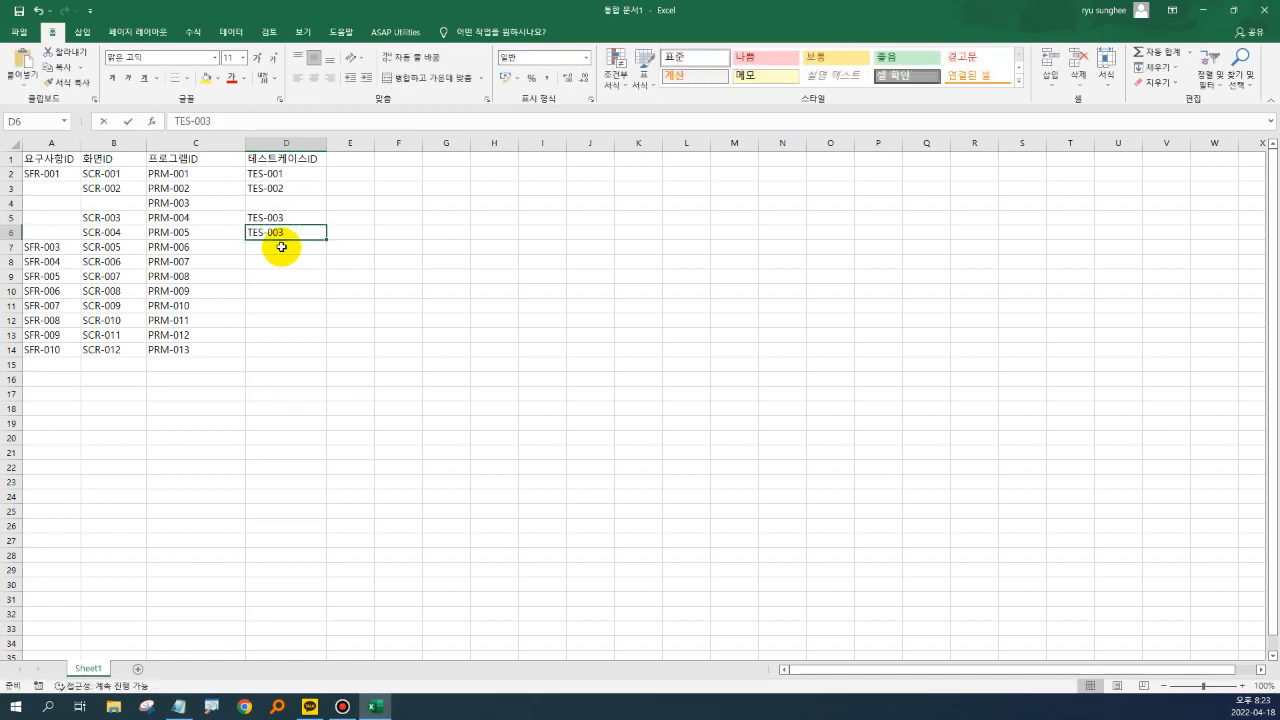
key("BackSpace")
type("4")
key("Return")
Extend the test case ID series from D5:D6 down through D15 and clear the surplus TES-013 in D15
key("Up")
key("Up")
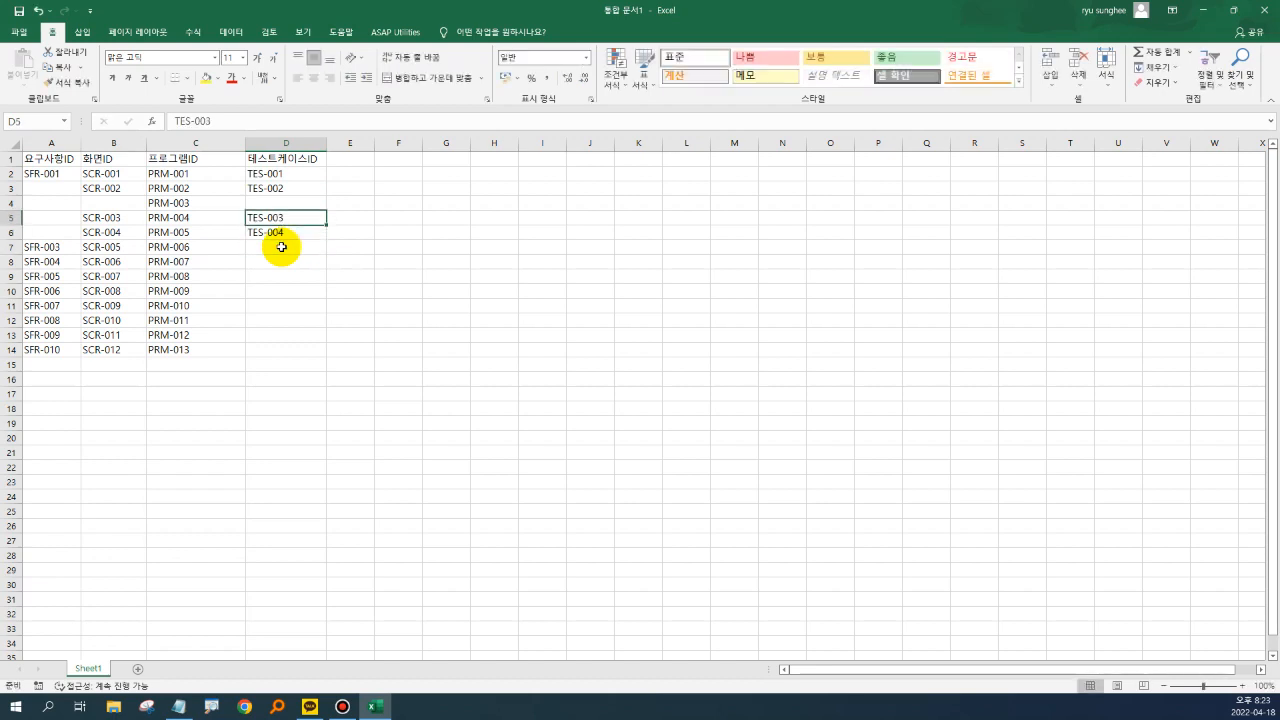
key("shift+Down")
left_click_drag(326, 241, 286, 380)
left_click(286, 363)
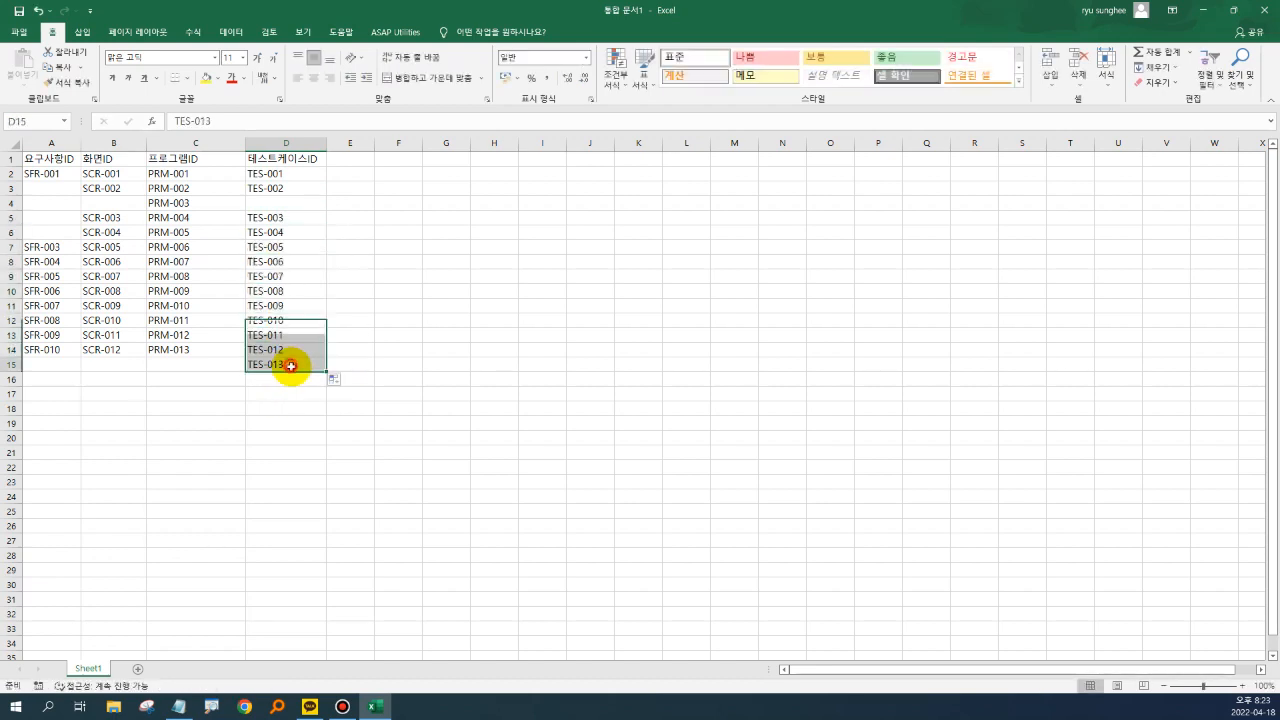
Compare the screen IDs with the test case IDs row by row from row 2 to row 5
key("Up")
key("Up")
key("Up")
key("Up")
key("Up")
key("Up")
key("Up")
key("Up")
key("Up")
key("Up")
key("Up")
key("Up")
key("Up")
key("Up")
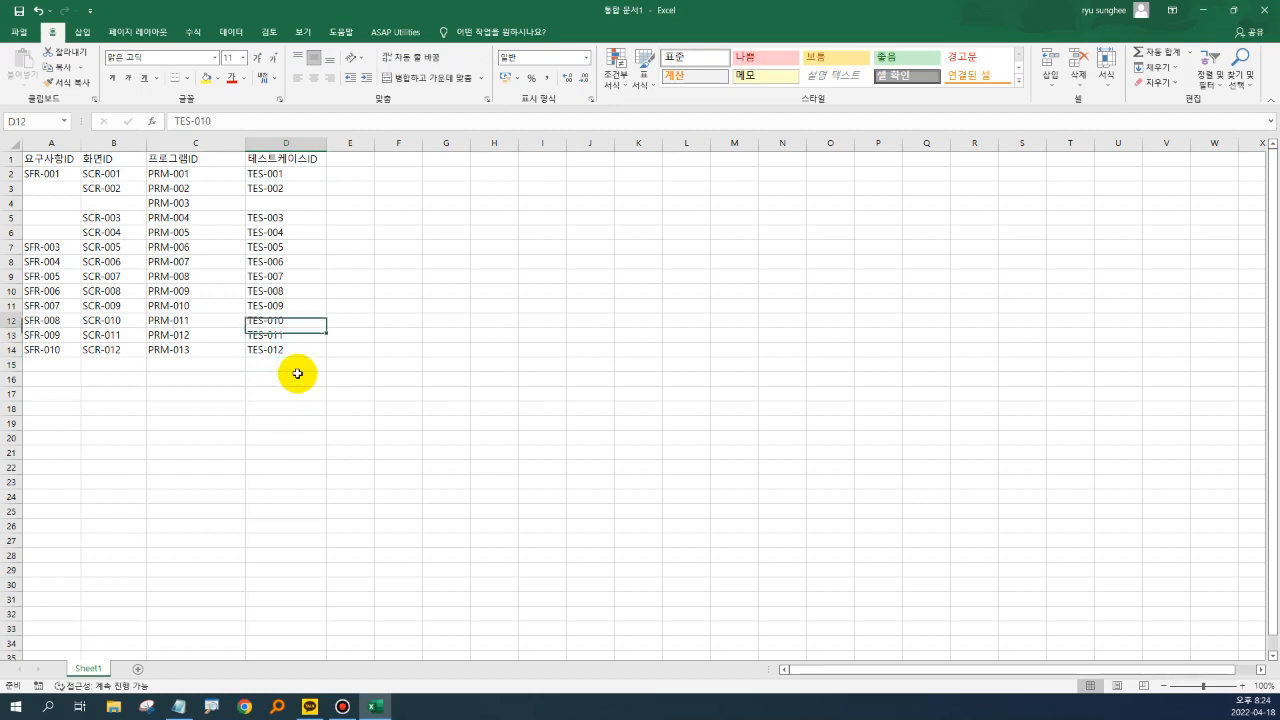
key("Left")
key("Left")
key("Down")
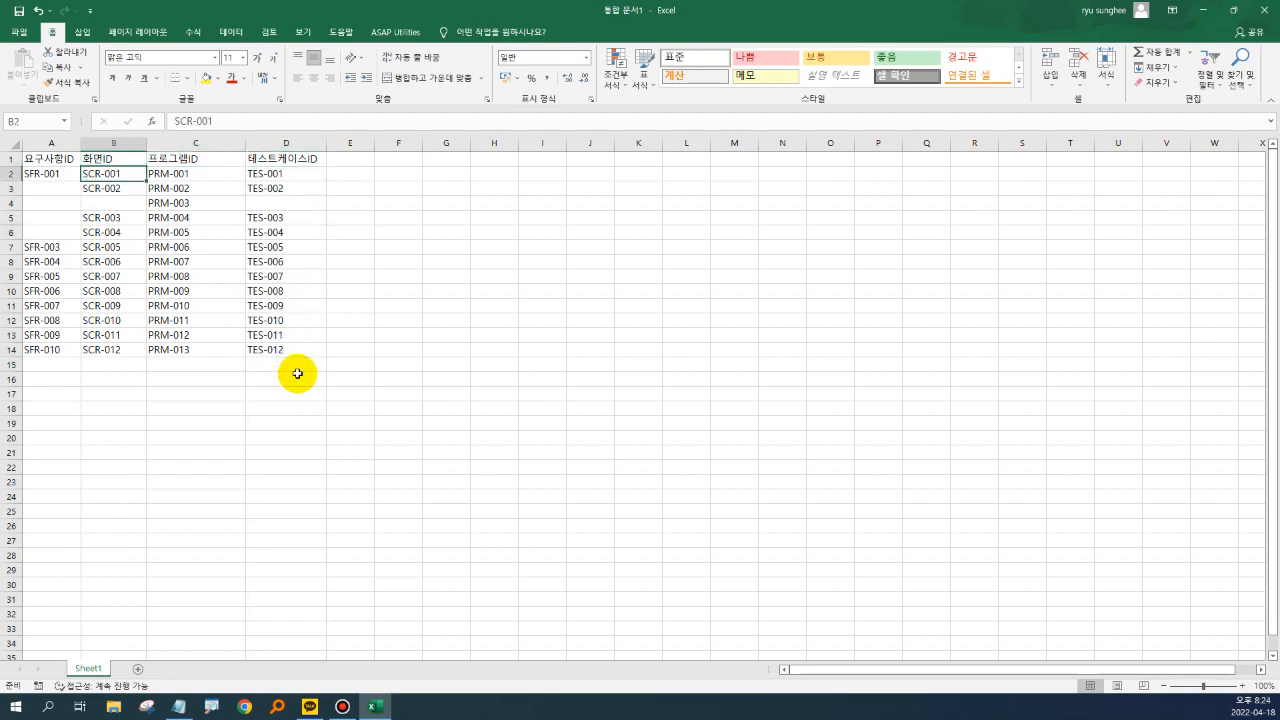
key("Right")
key("Right")
key("Down")
key("Left")
key("Left")
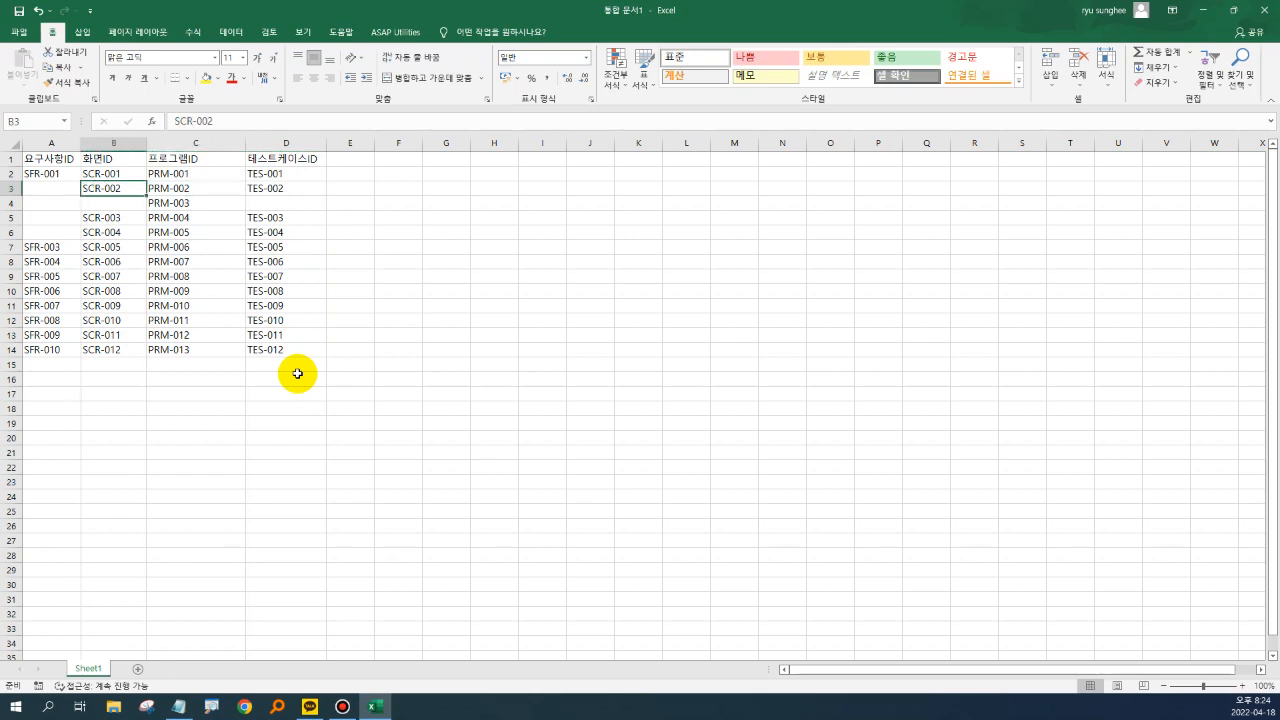
key("Right")
key("Right")
key("Down")
key("Down")
key("Left")
key("Left")
key("Right")
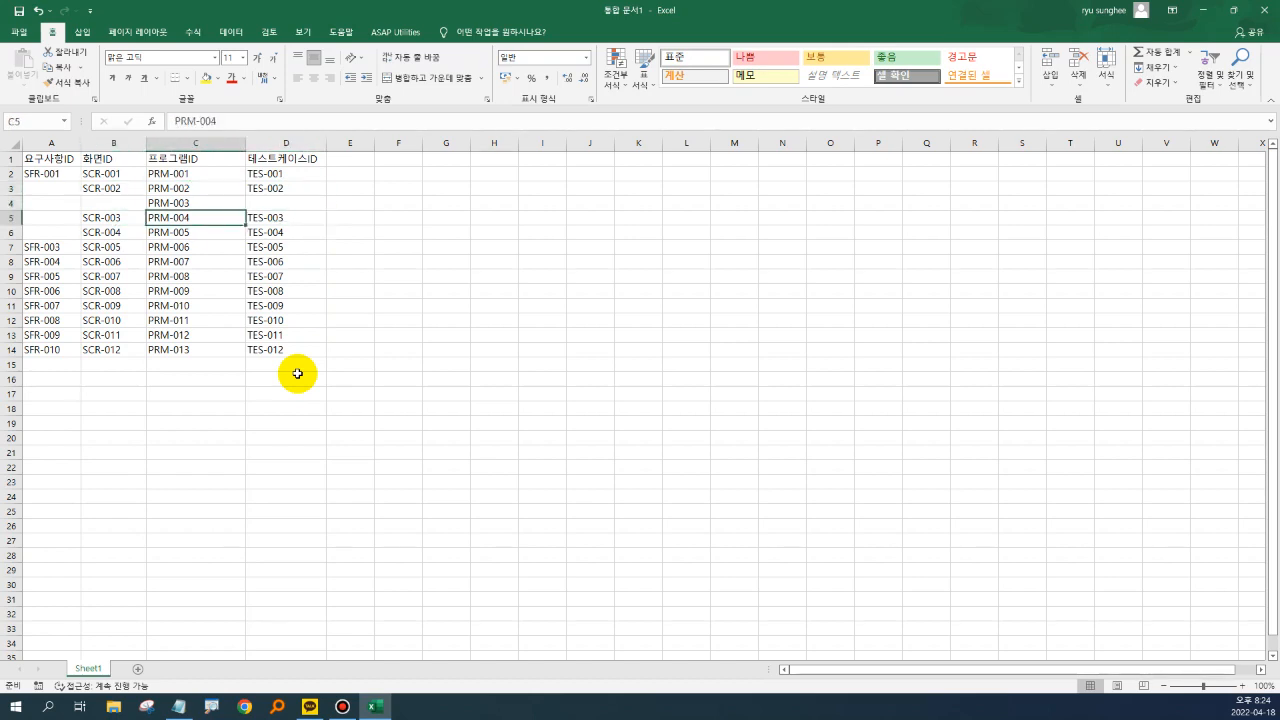
Check the blank test case cell in row 4 against the program IDs in column C
key("Right")
key("Up")
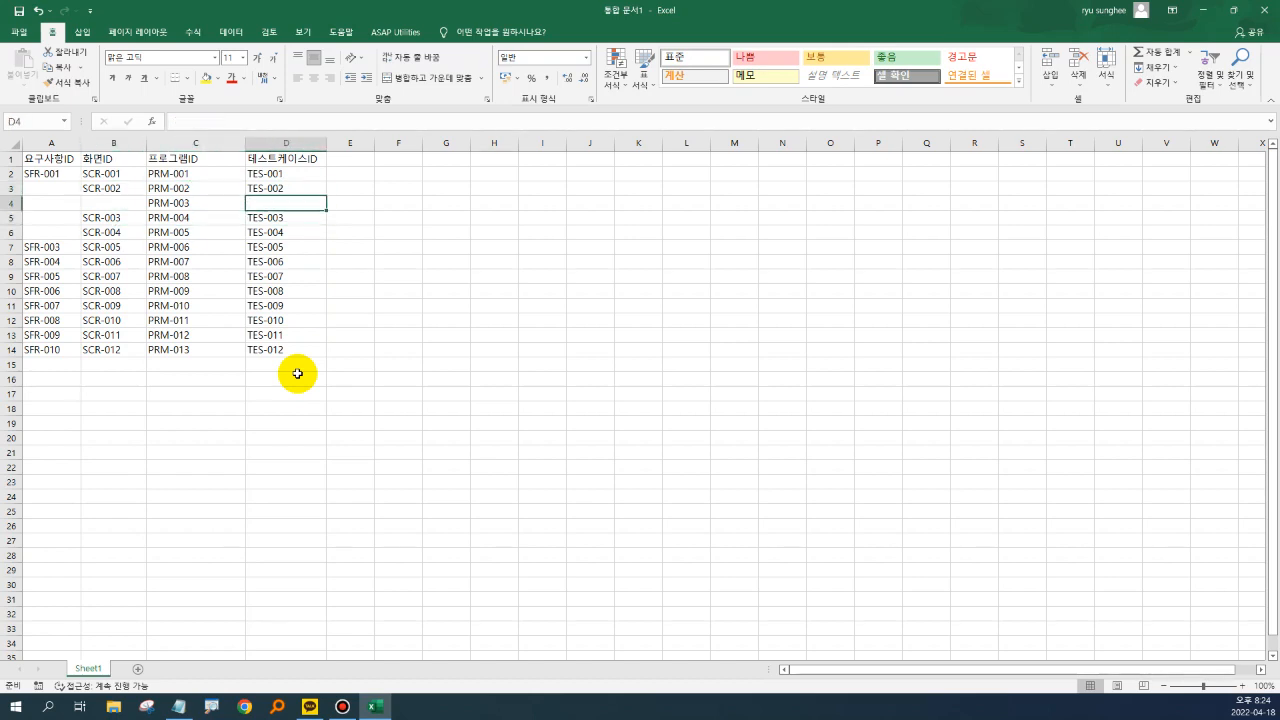
key("Up")
key("Left")
key("Up")
key("Down")
key("Down")
key("Down")
key("Down")
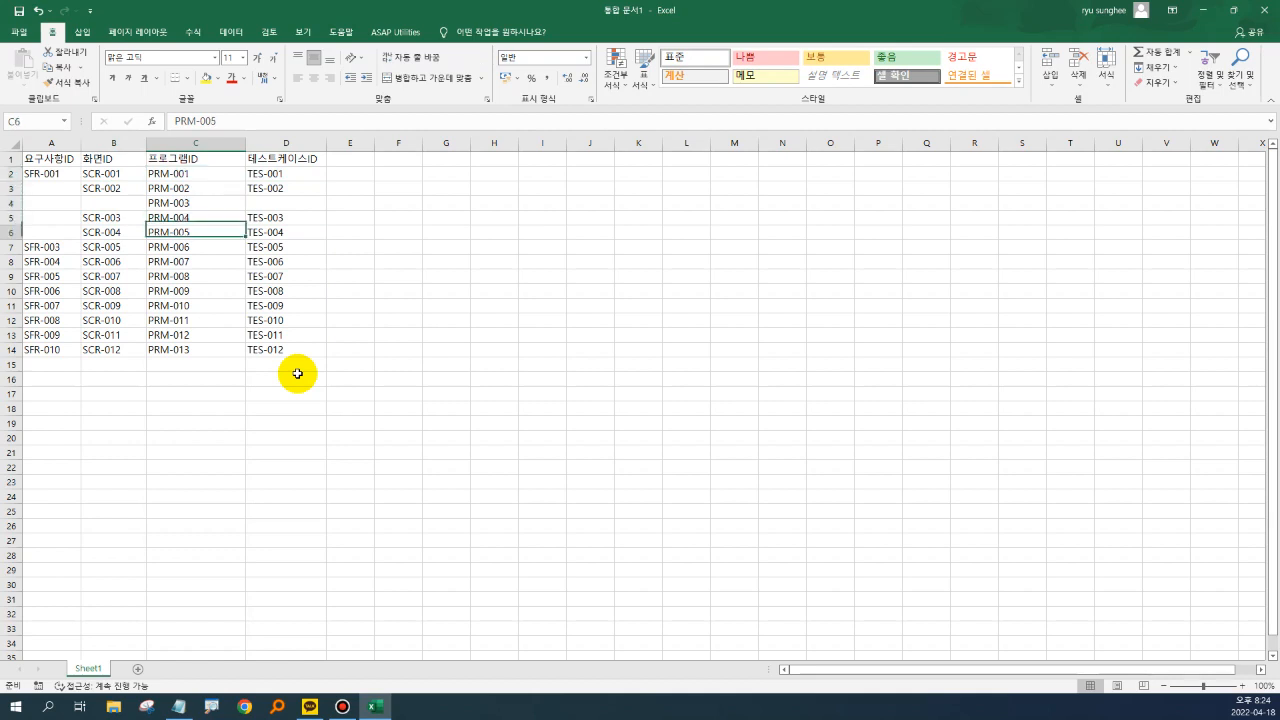
Check the test case IDs in column D from row 2 down past the blank row 4 cell
key("Up")
key("Up")
key("Up")
key("Up")
key("Right")
key("Down")
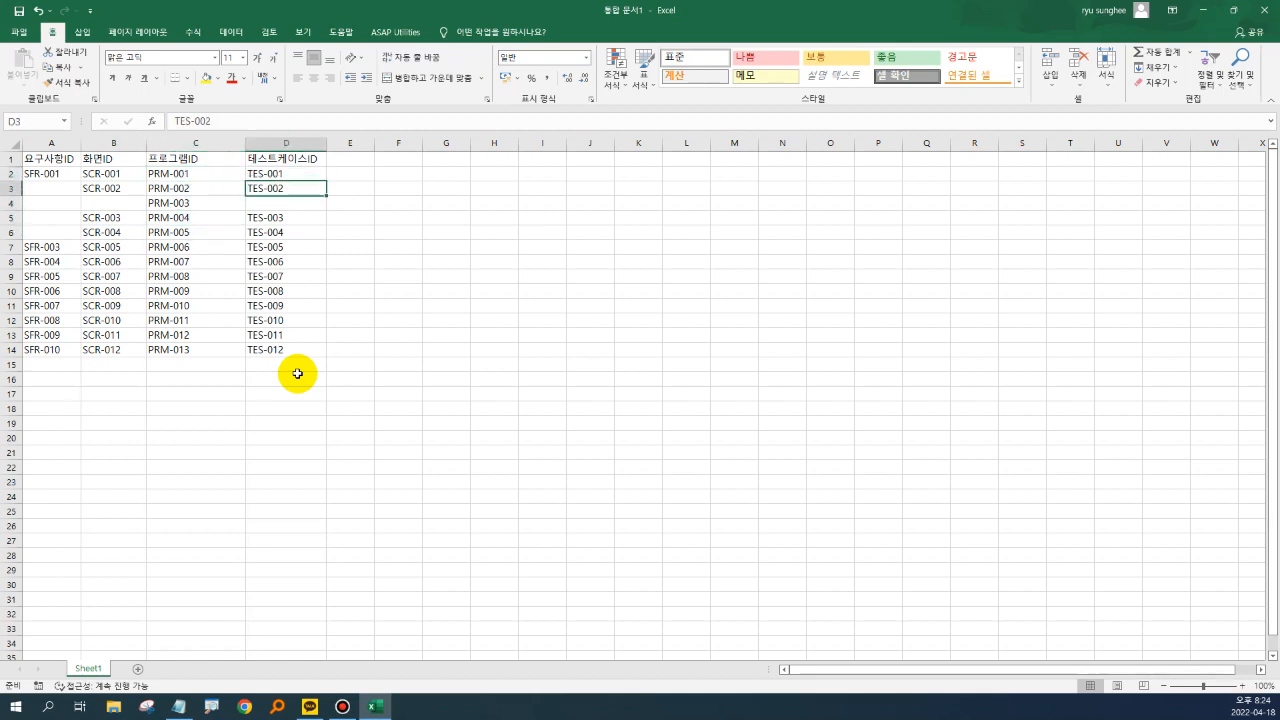
key("Down")
key("Down")
key("shift+Down")
Copy the test case ID column D1:D14 into column E and fit column E's width to its contents
key("Up")
key("Up")
key("Up")
key("Up")
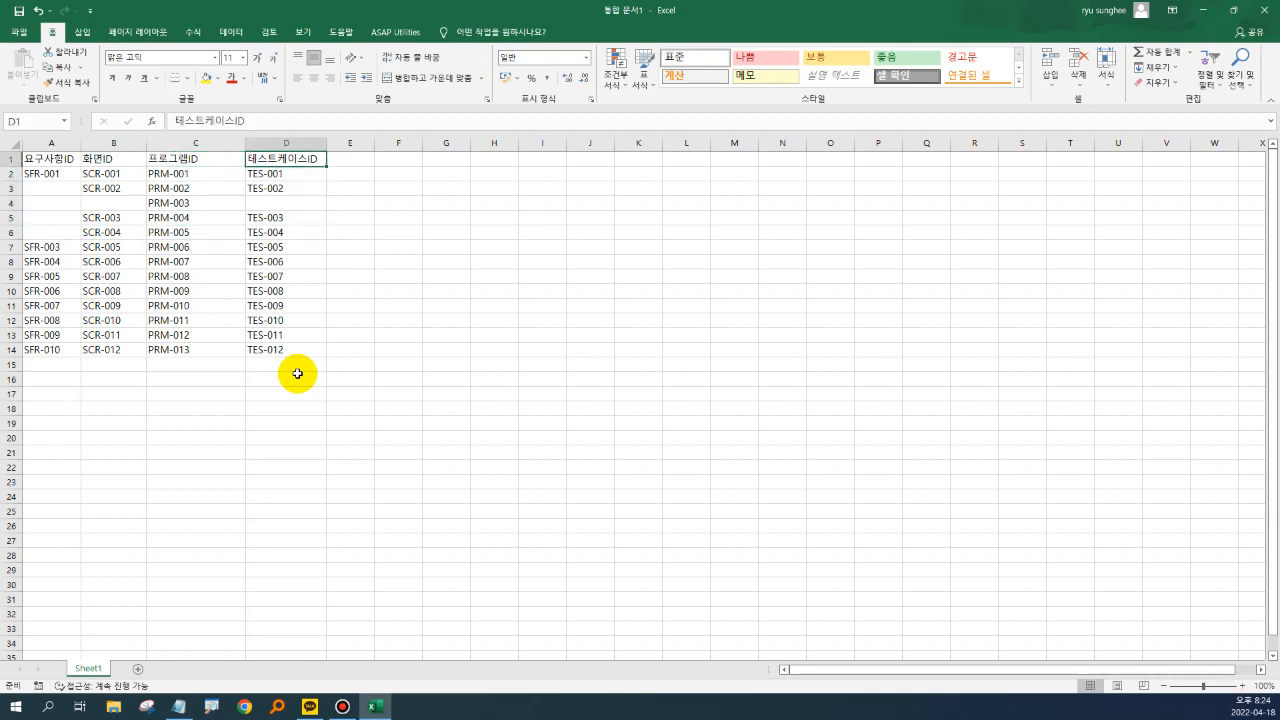
key("shift+Down")
key("shift+Down")
key("shift+Down")
key("shift+Down")
key("shift+Down")
key("shift+Down")
key("shift+Down")
key("shift+Down")
key("shift+Down")
key("shift+Down")
key("shift+Down")
key("shift+Down")
key("shift+Down")
key("ctrl+c")
key("Right")
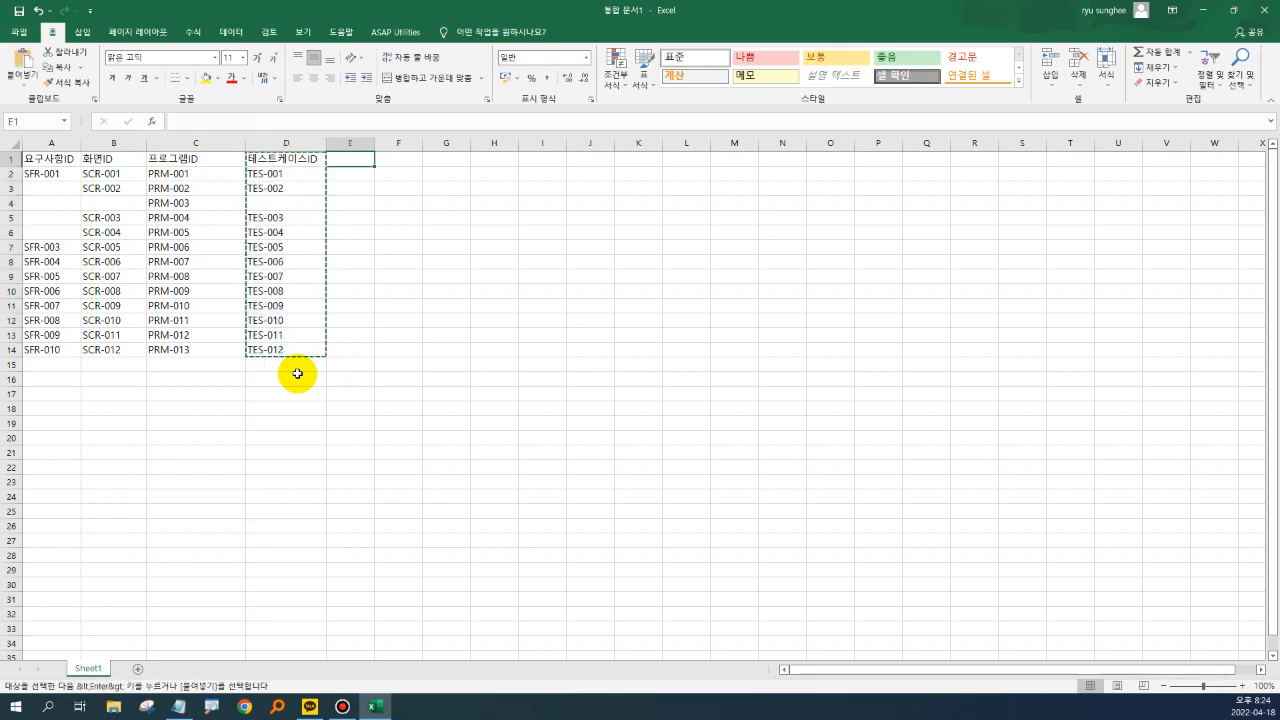
key("ctrl+v")
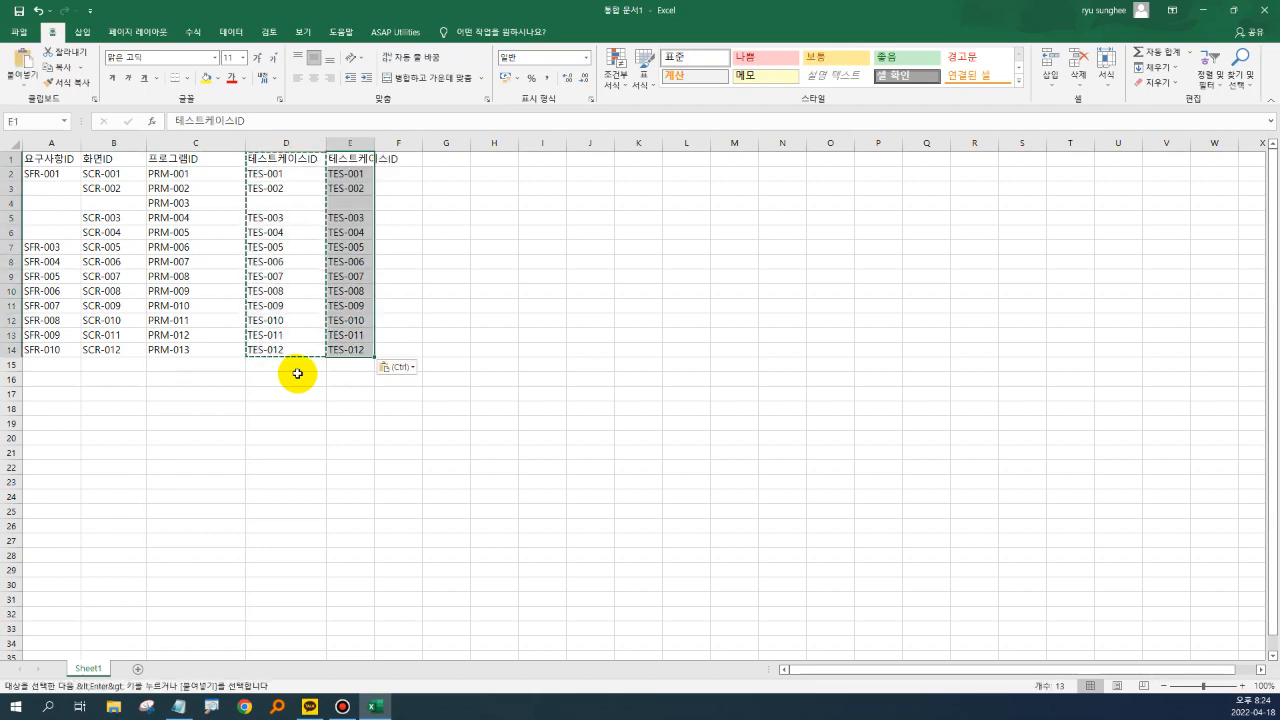
double_click(375, 143)
left_click(490, 231)
Move TES-003 through TES-012 in column E up one row so the block starts in E4
left_click(373, 217)
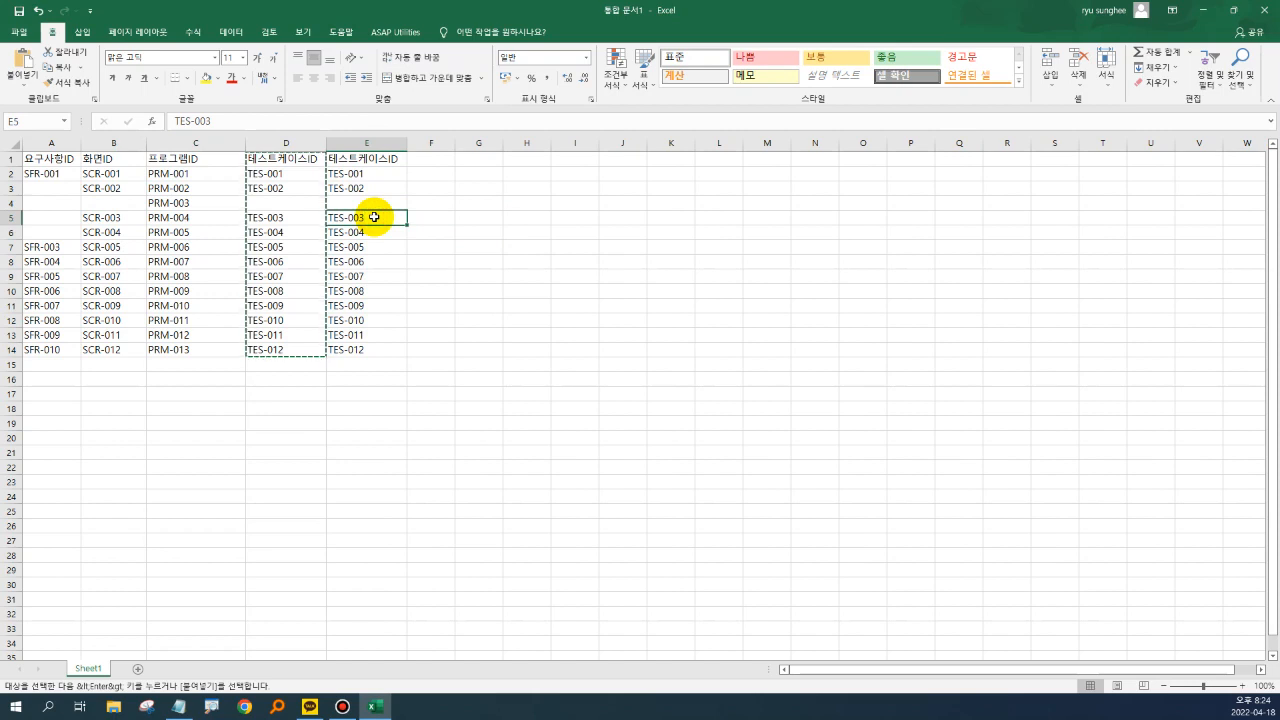
key("shift+Down")
key("shift+Down")
key("shift+Down")
key("shift+Down")
key("shift+Down")
key("shift+Down")
key("shift+Down")
key("shift+Down")
key("shift+Down")
key("ctrl+x")
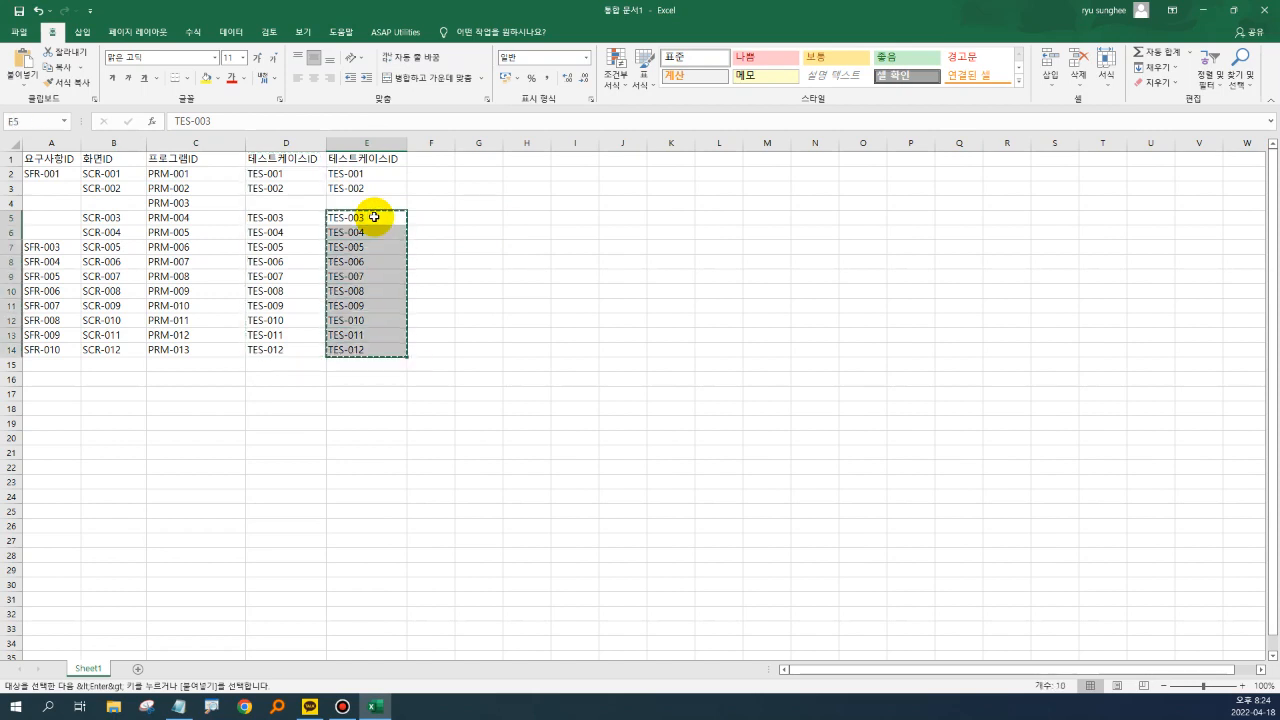
key("Up")
key("ctrl+v")
Copy TES-012 from E13 into E14 and change the copy to TES-013
key("Down")
key("Down")
key("ctrl+Down")
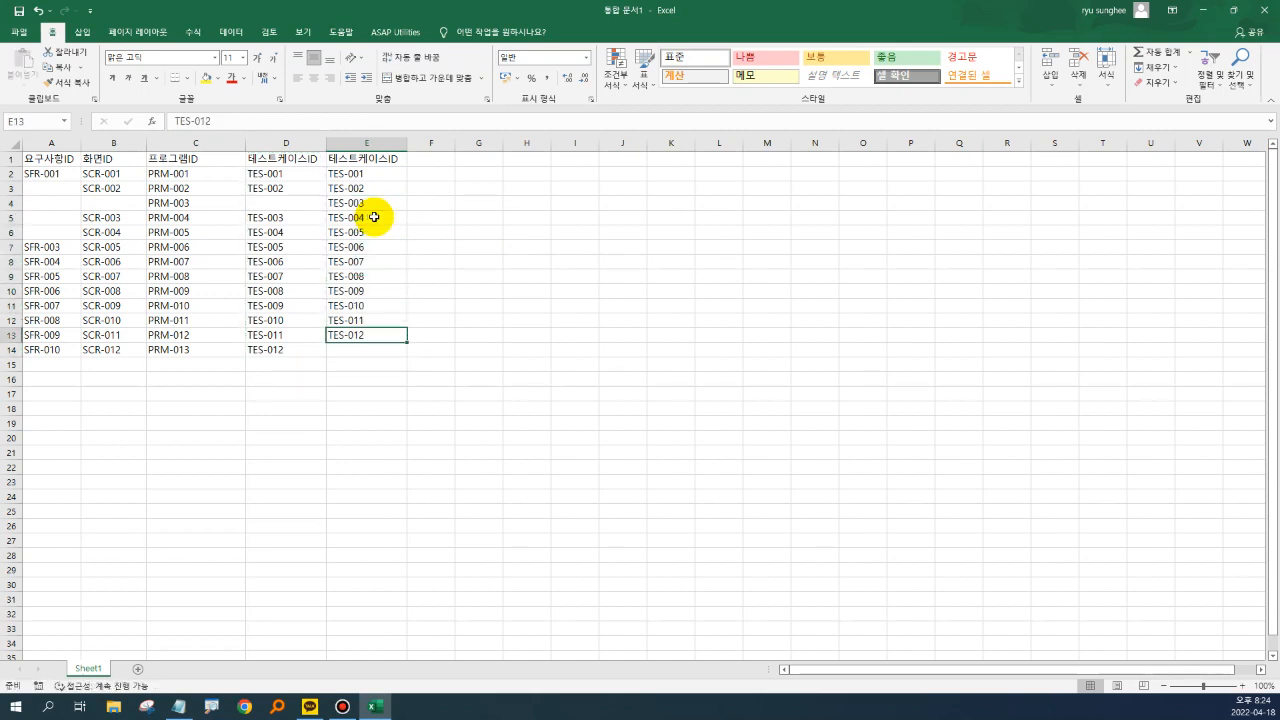
key("ctrl+c")
key("Down")
key("ctrl+v")
key("F2")
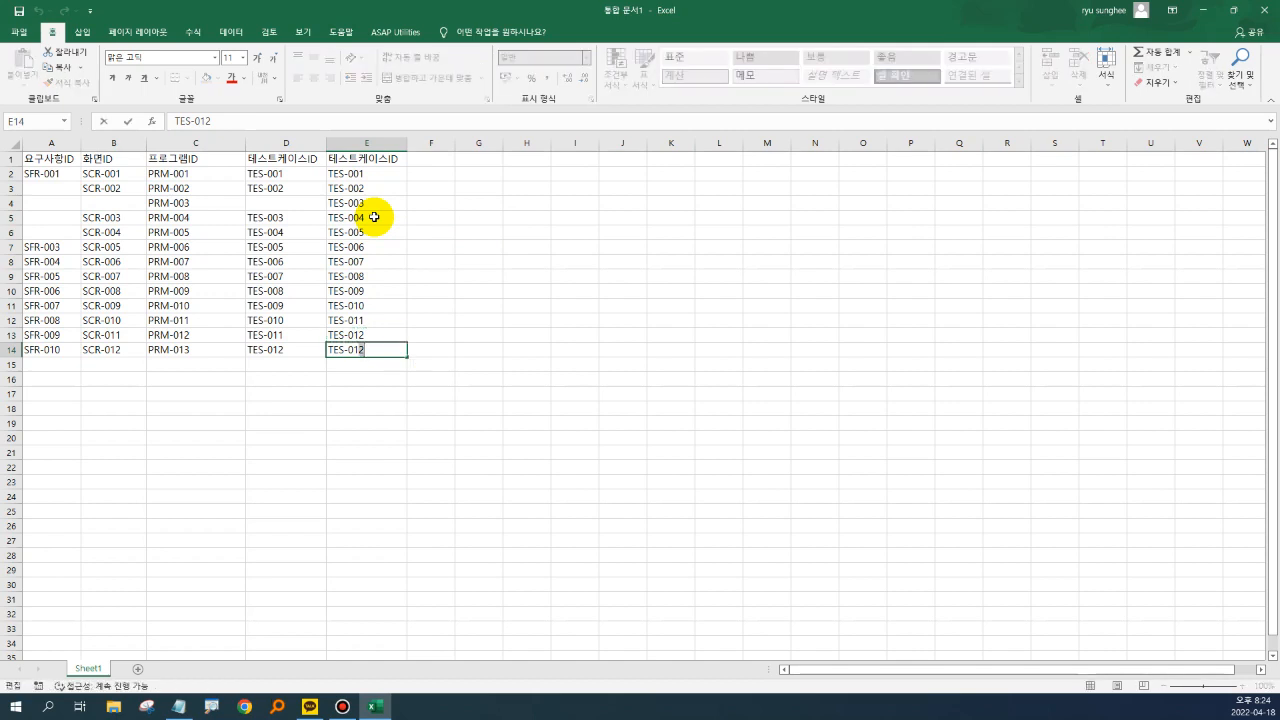
key("BackSpace")
type("3")
key("Return")
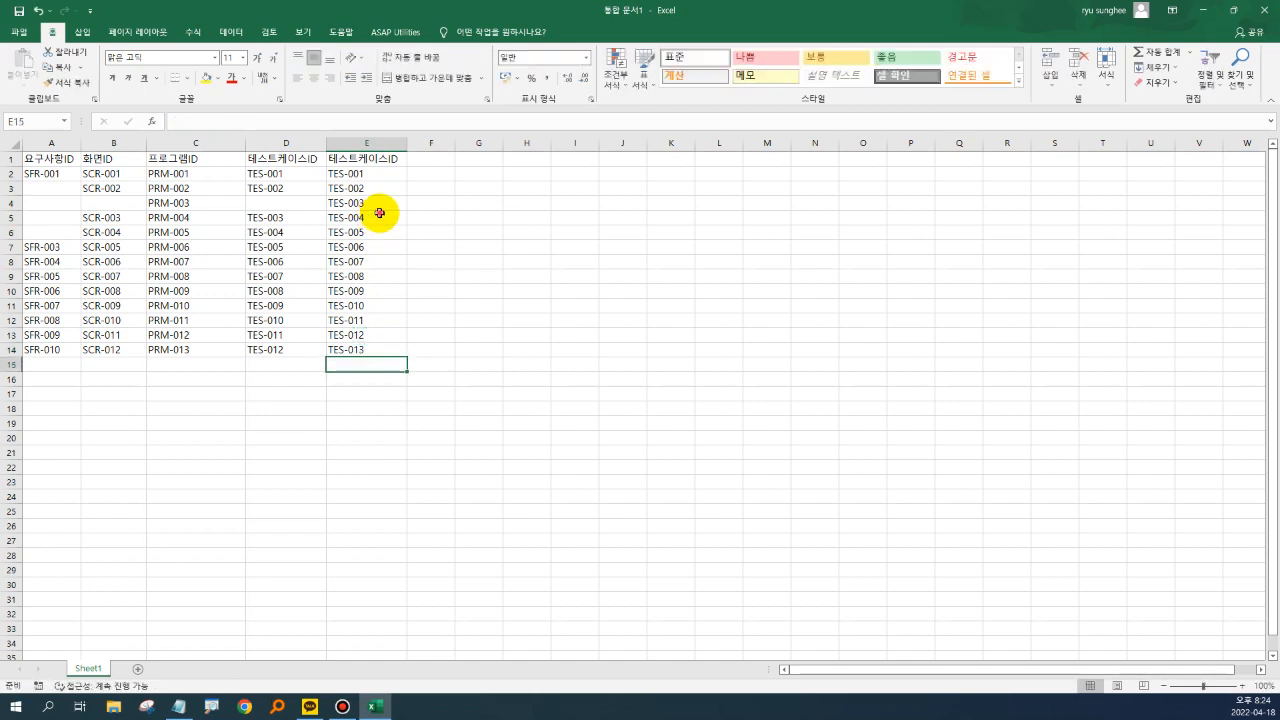
Compare the two test case ID columns with the screen ID and program ID columns
left_click(379, 214)
left_click(308, 145)
left_click(370, 145)
left_click(398, 220)
left_click(482, 238)
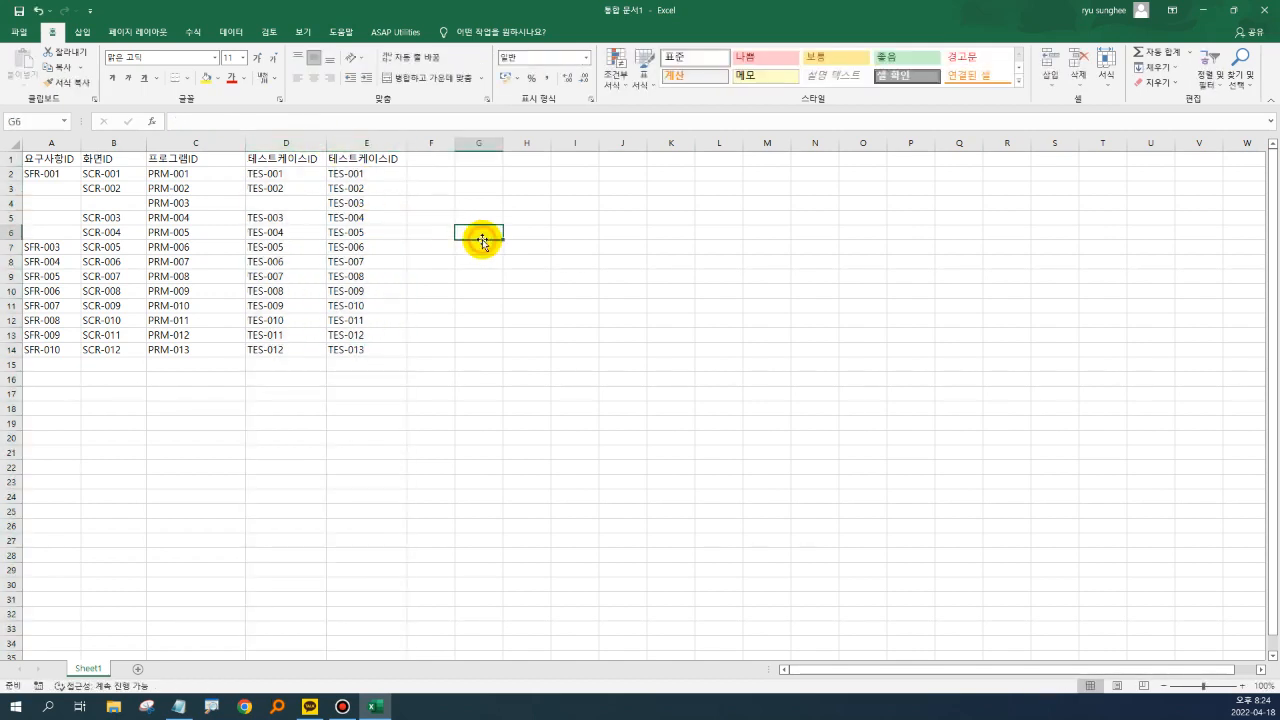
left_click(250, 378)
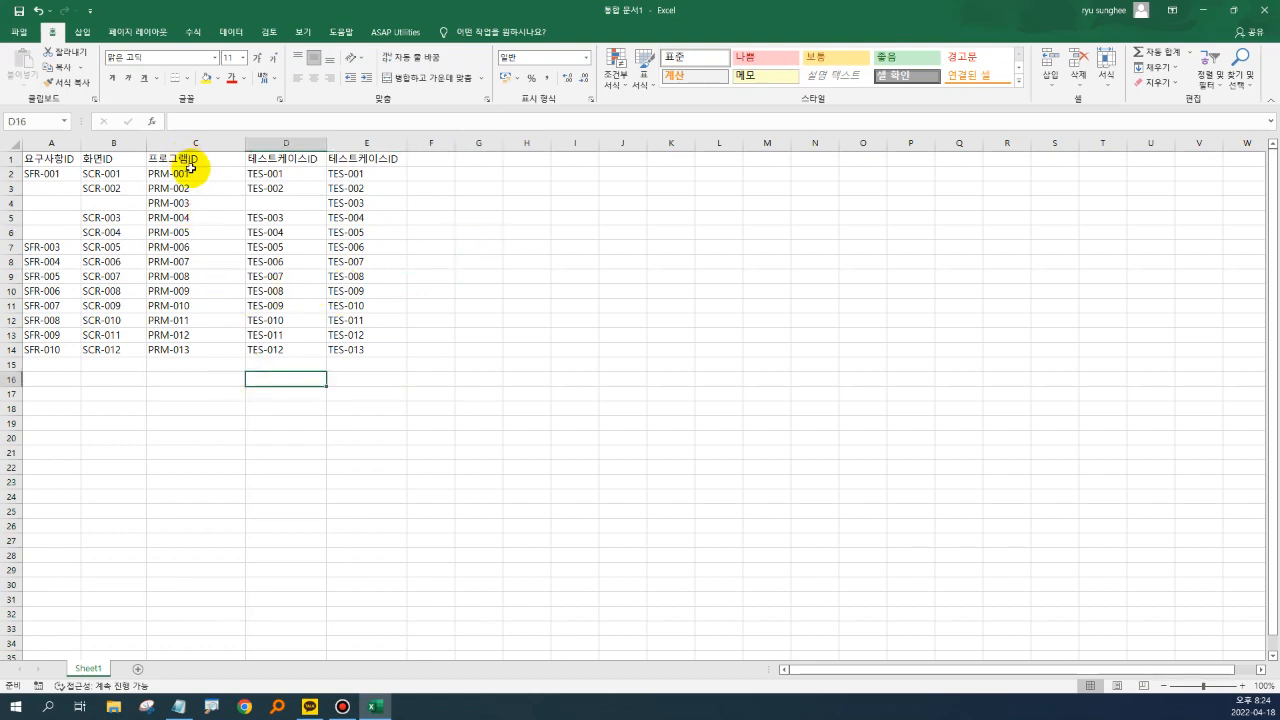
left_click(192, 376)
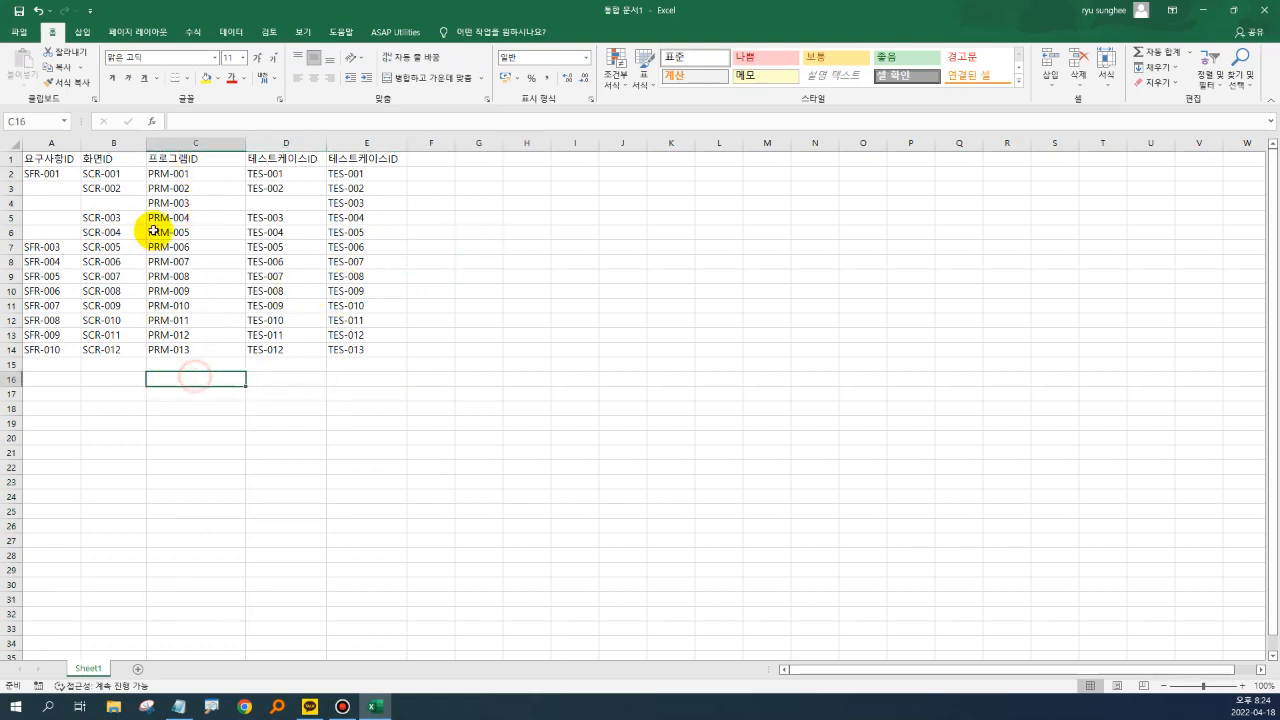
left_click(114, 143)
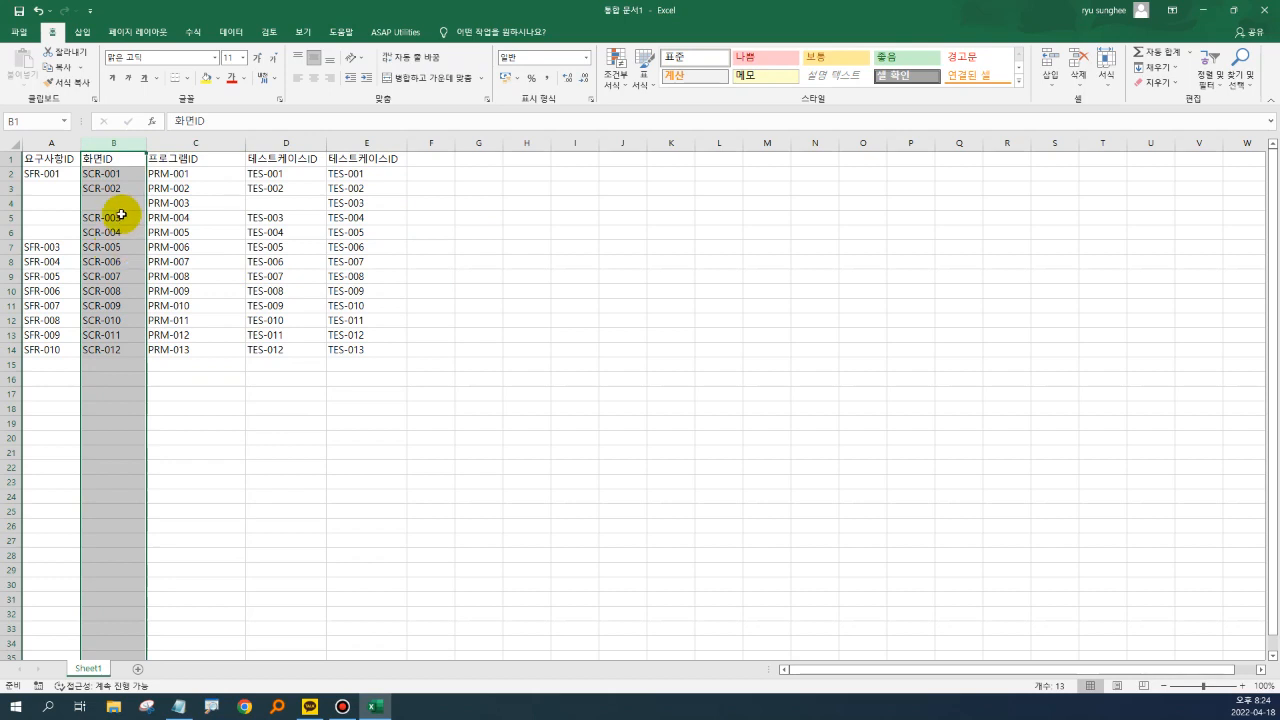
left_click(196, 144)
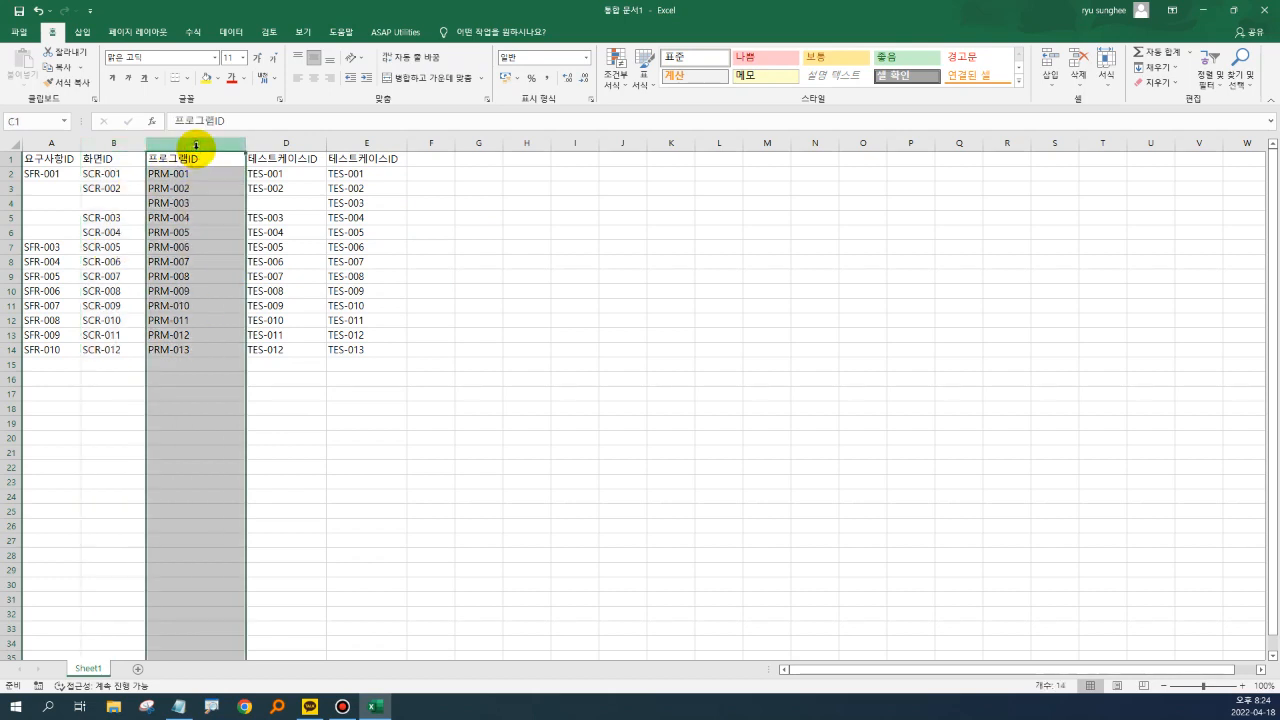
left_click(126, 146)
left_click(322, 190)
Delete the duplicate test case ID column E
left_click(349, 145)
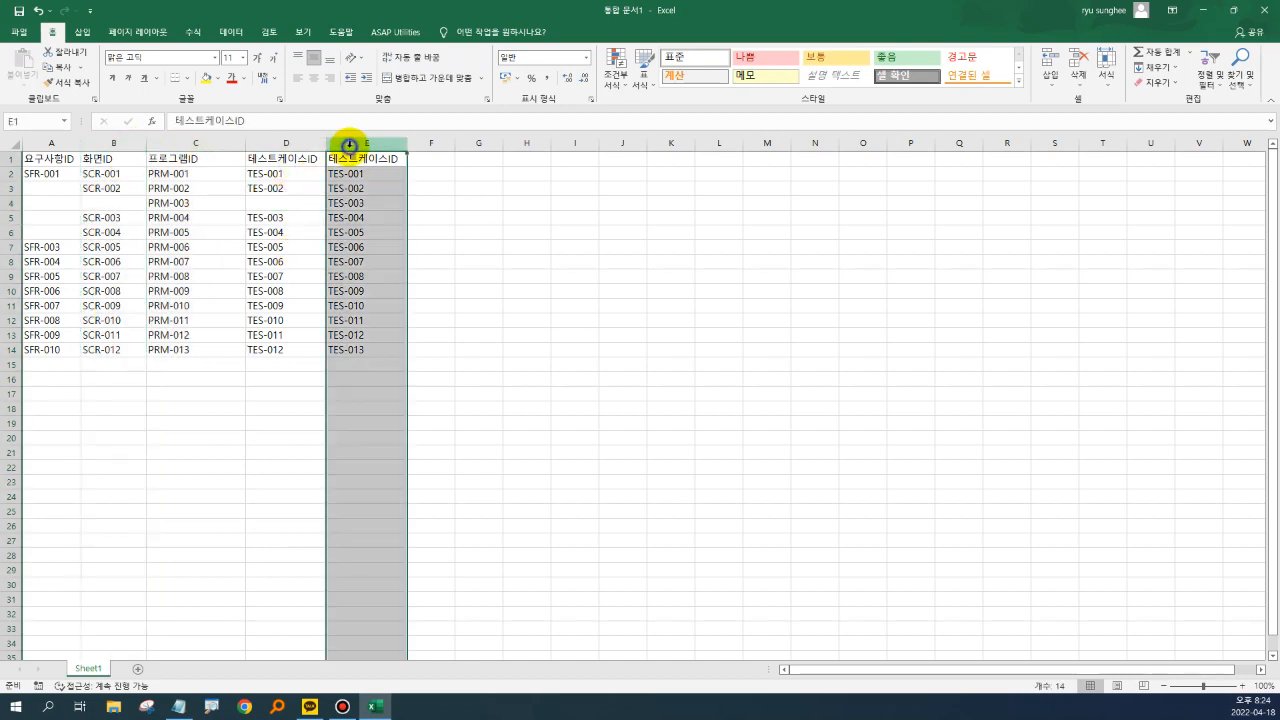
right_click(349, 145)
left_click(349, 245)
left_click(161, 435)
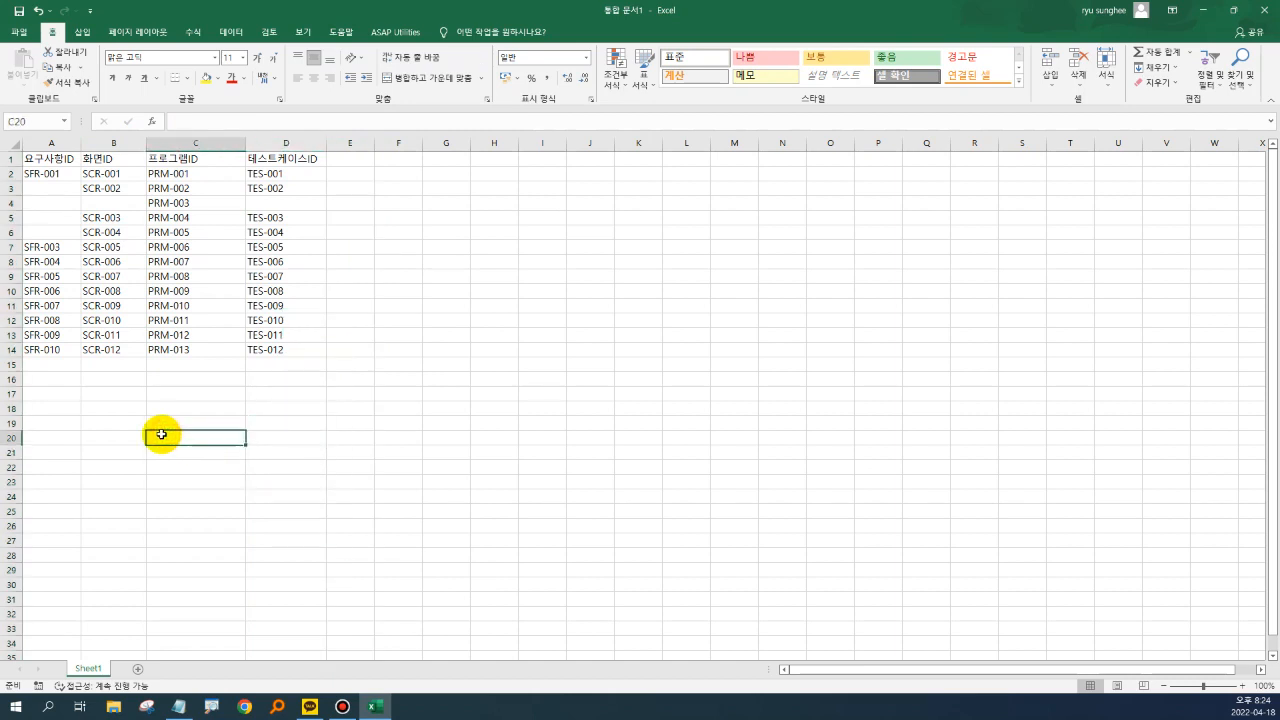
Review the ID mapping across the table and the screen ID column from B1 to B14
left_click(68, 160)
left_click_drag(84, 212, 290, 350)
left_click(399, 352)
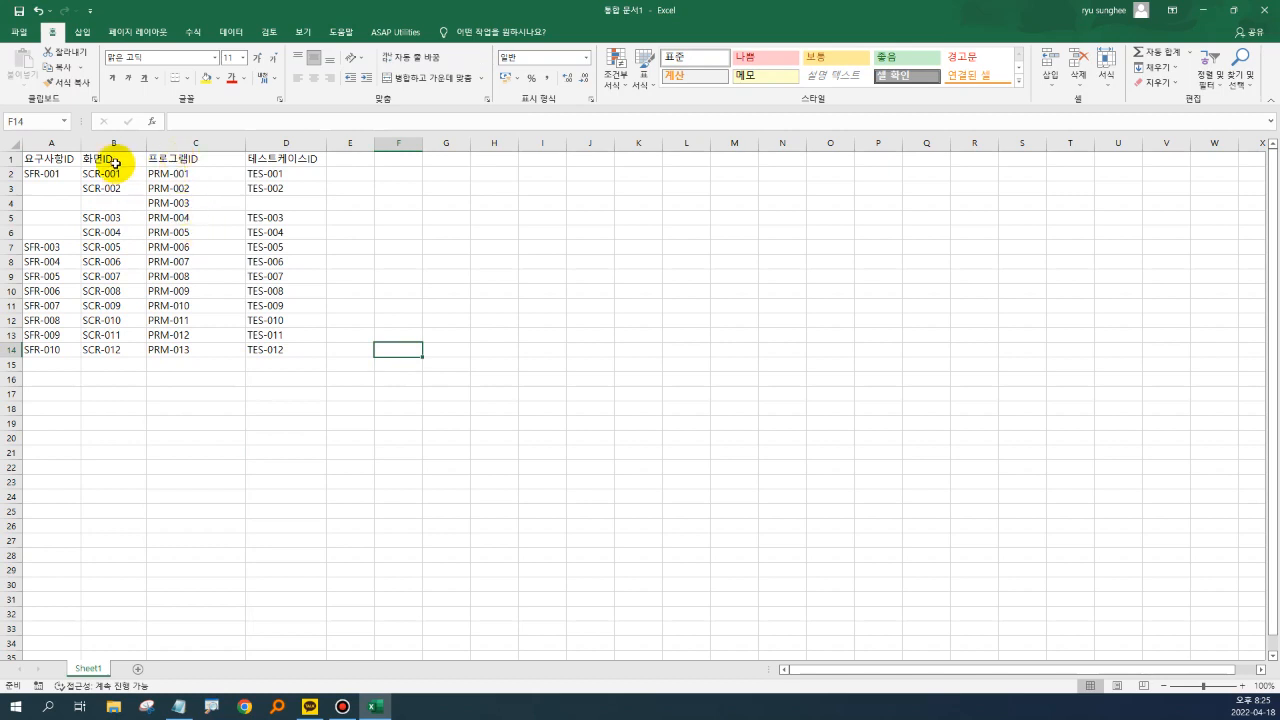
left_click_drag(115, 163, 115, 350)
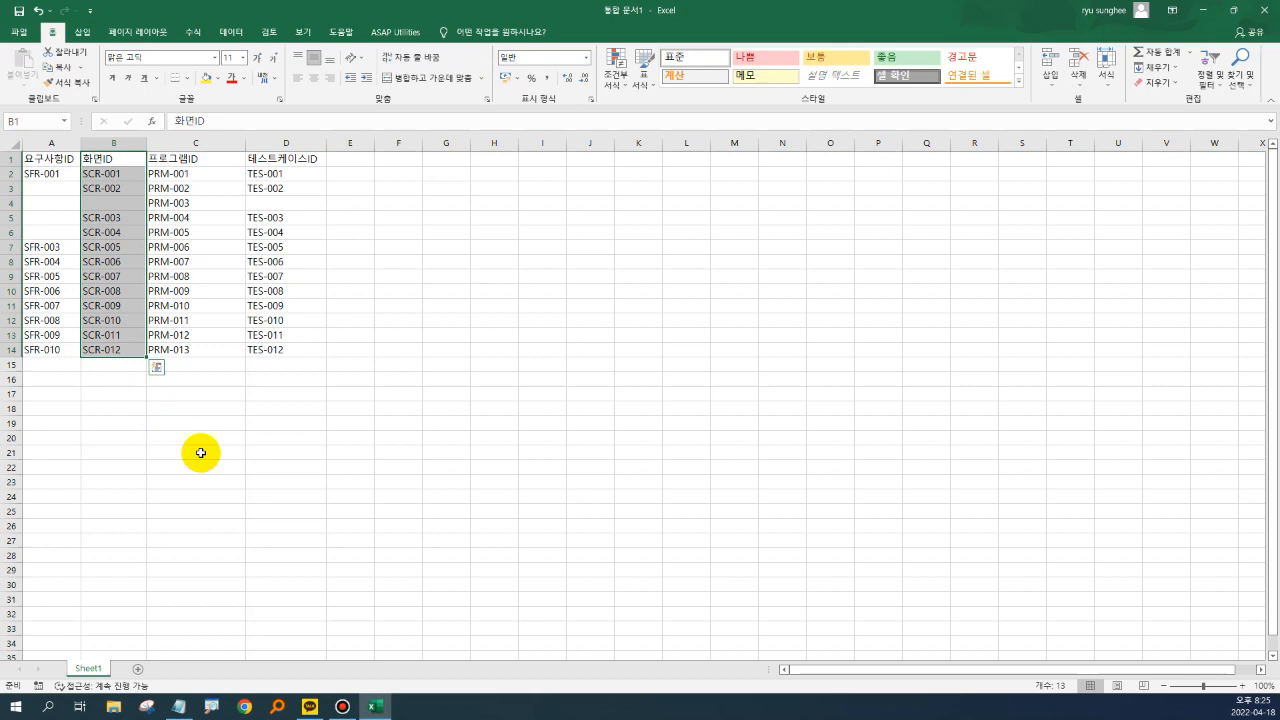
Insert a blank row above the headers and enter the title 요구사항추적표 in A1
left_click(12, 159)
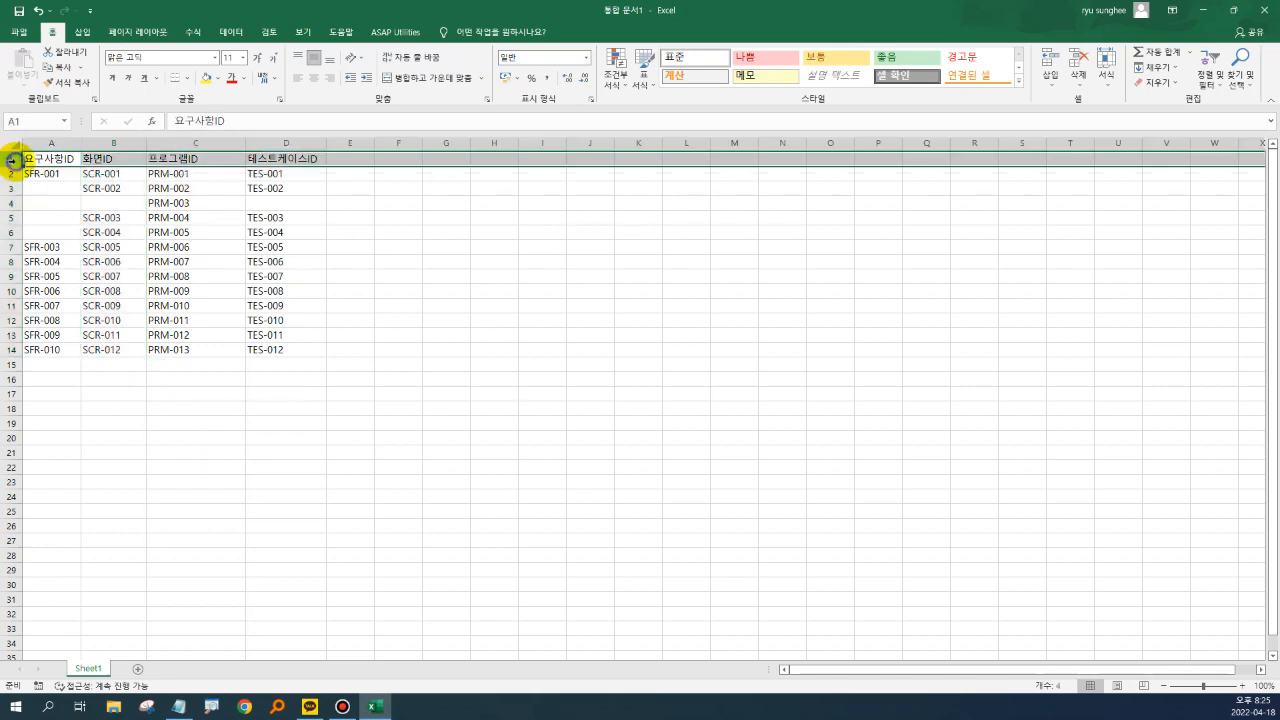
right_click(12, 159)
left_click(57, 256)
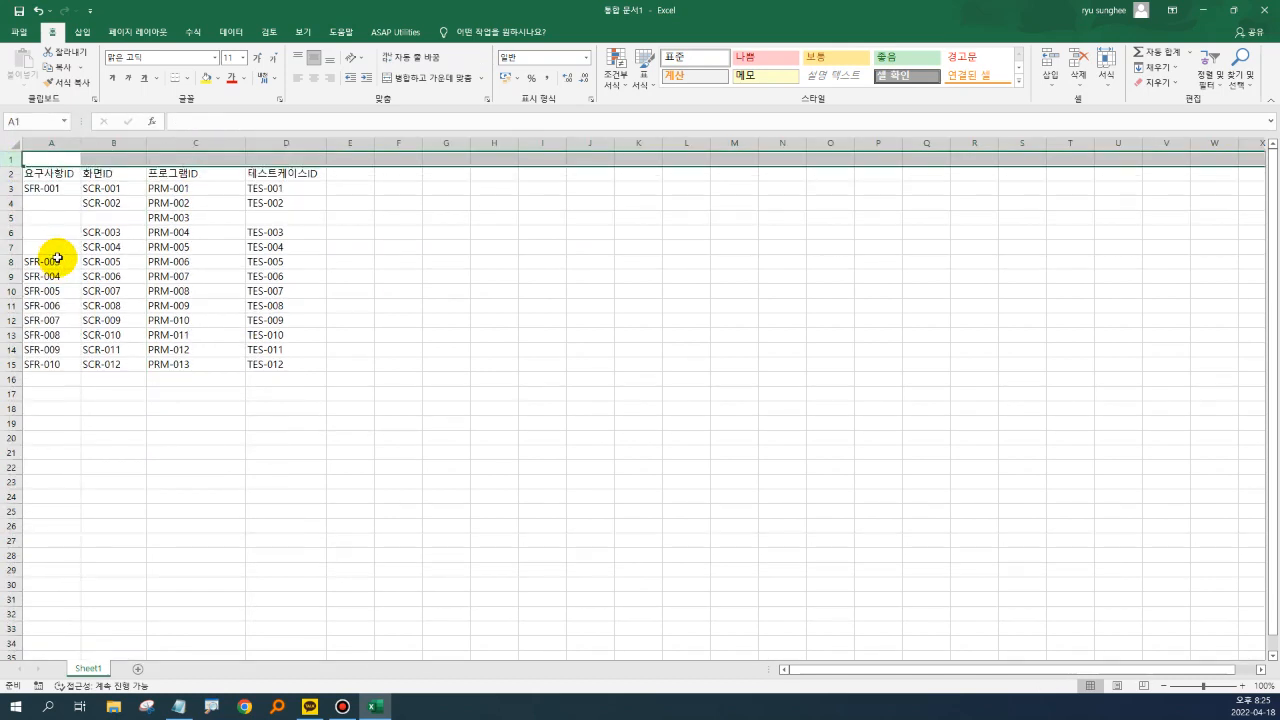
type("dyr")
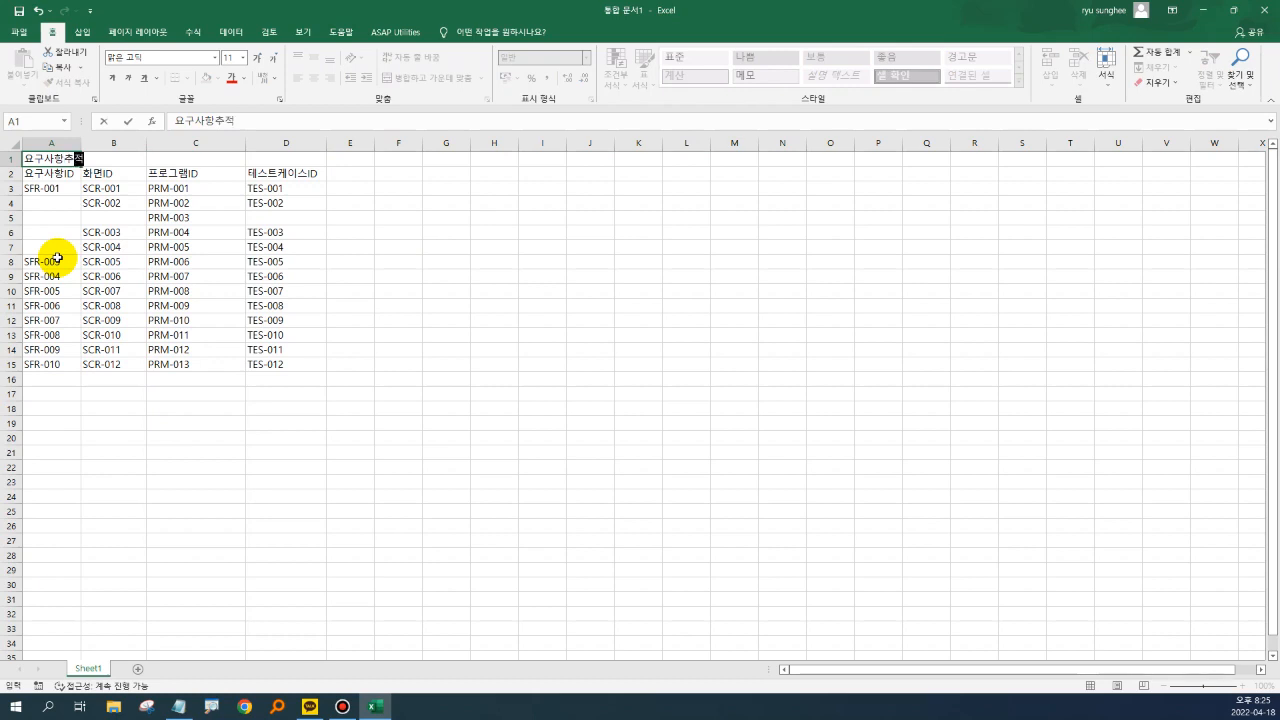
key("Right")
Enter the title 화면정의서 in G1 for a separate screen definition list
key("Right")
key("Right")
key("Right")
key("Right")
key("Right")
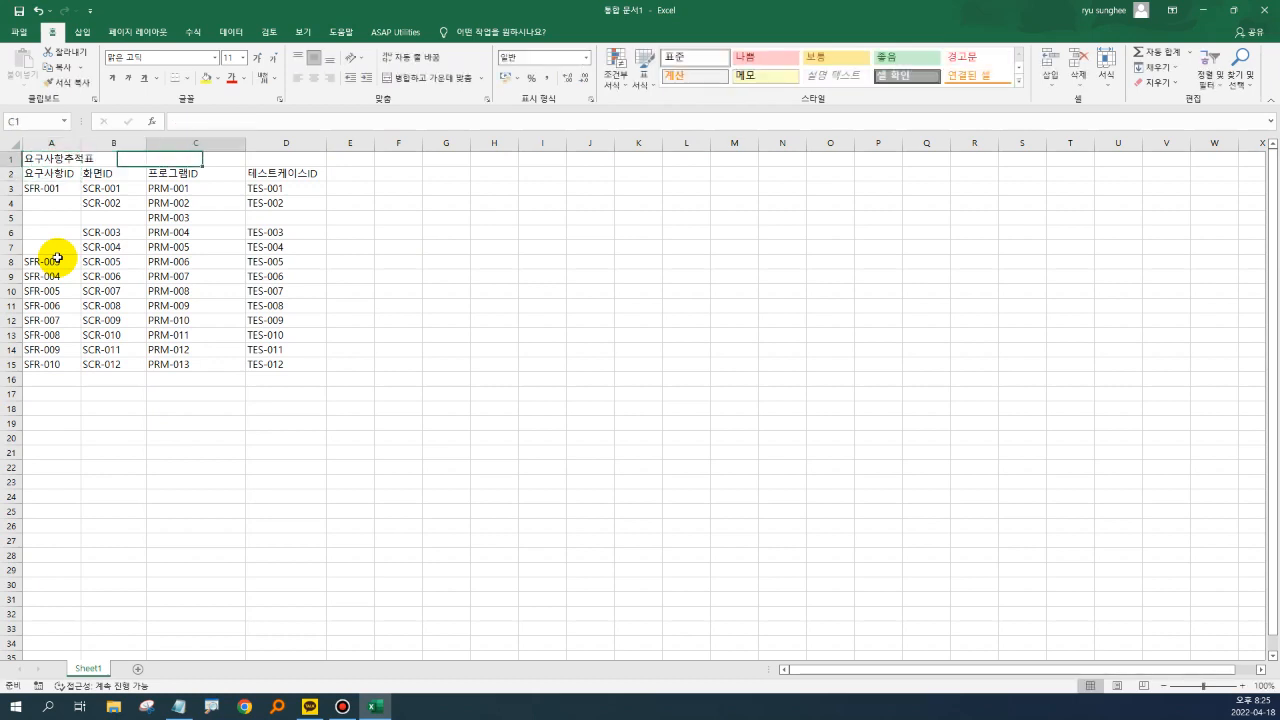
type("확")
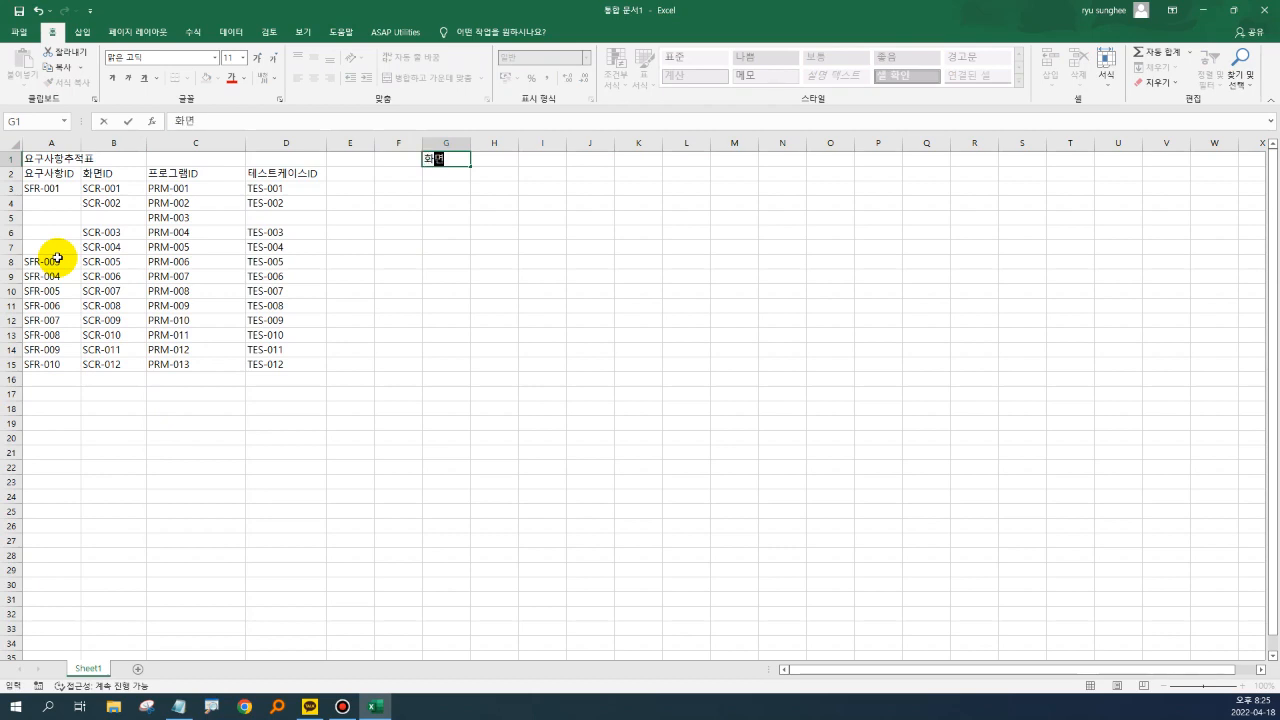
type("면정의서")
key("Return")
Copy the screen IDs in B3:B15 into column G starting at G3
key("Left")
key("Left")
key("Left")
key("Left")
key("Left")
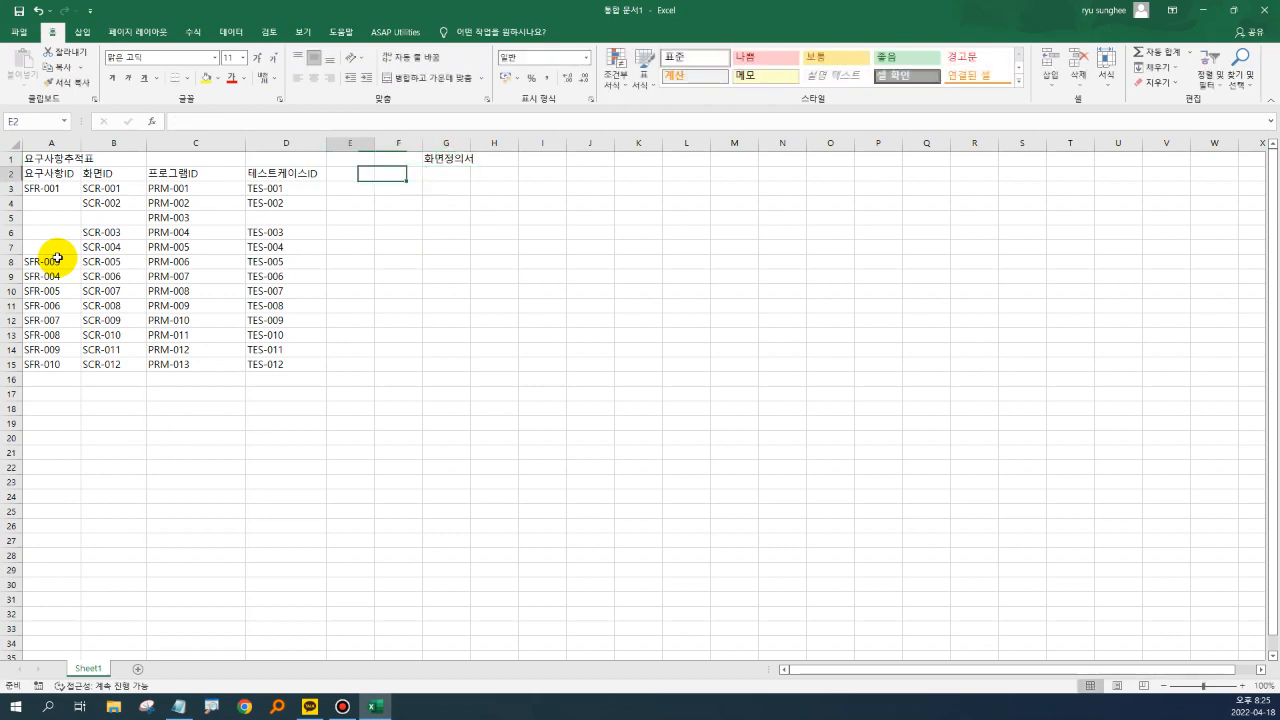
key("Down")
key("shift+Down")
key("shift+Down")
key("shift+Down")
key("shift+Down")
key("shift+Down")
key("shift+Down")
key("shift+Down")
key("shift+Down")
key("shift+Down")
key("shift+Down")
key("shift+Down")
key("shift+Down")
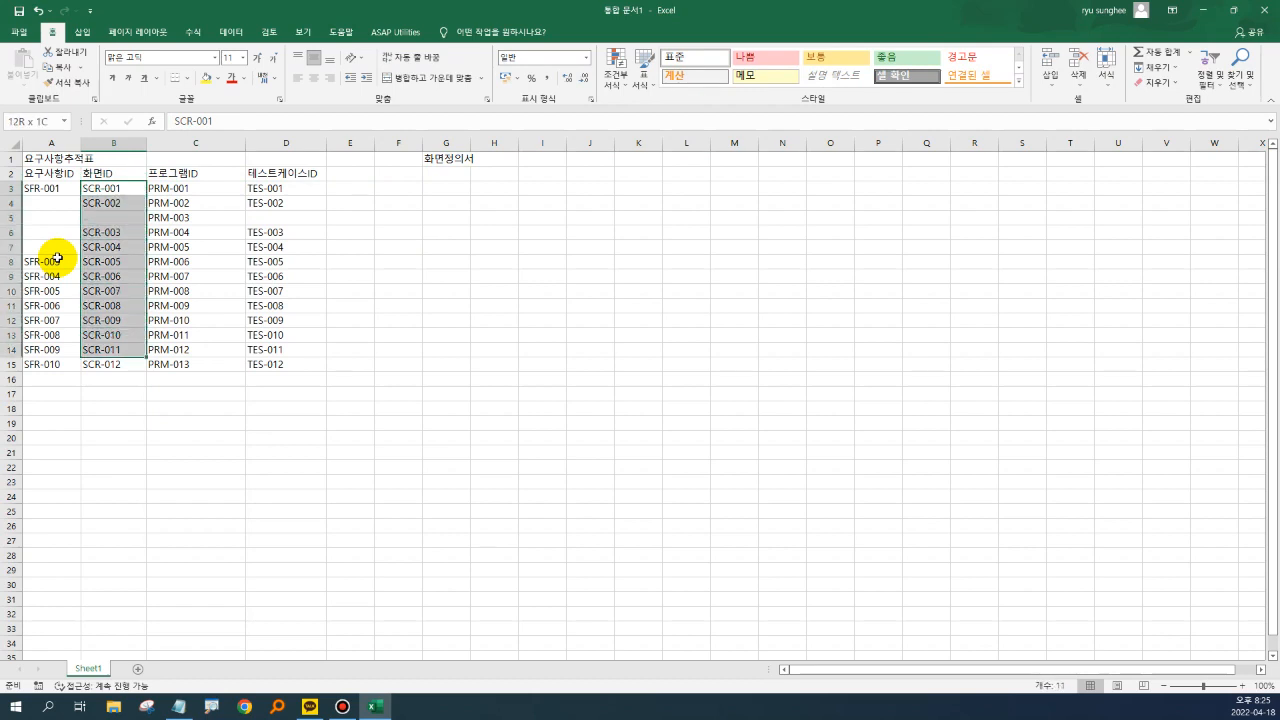
key("ctrl+c")
key("Right")
key("Right")
key("Right")
key("Right")
key("Right")
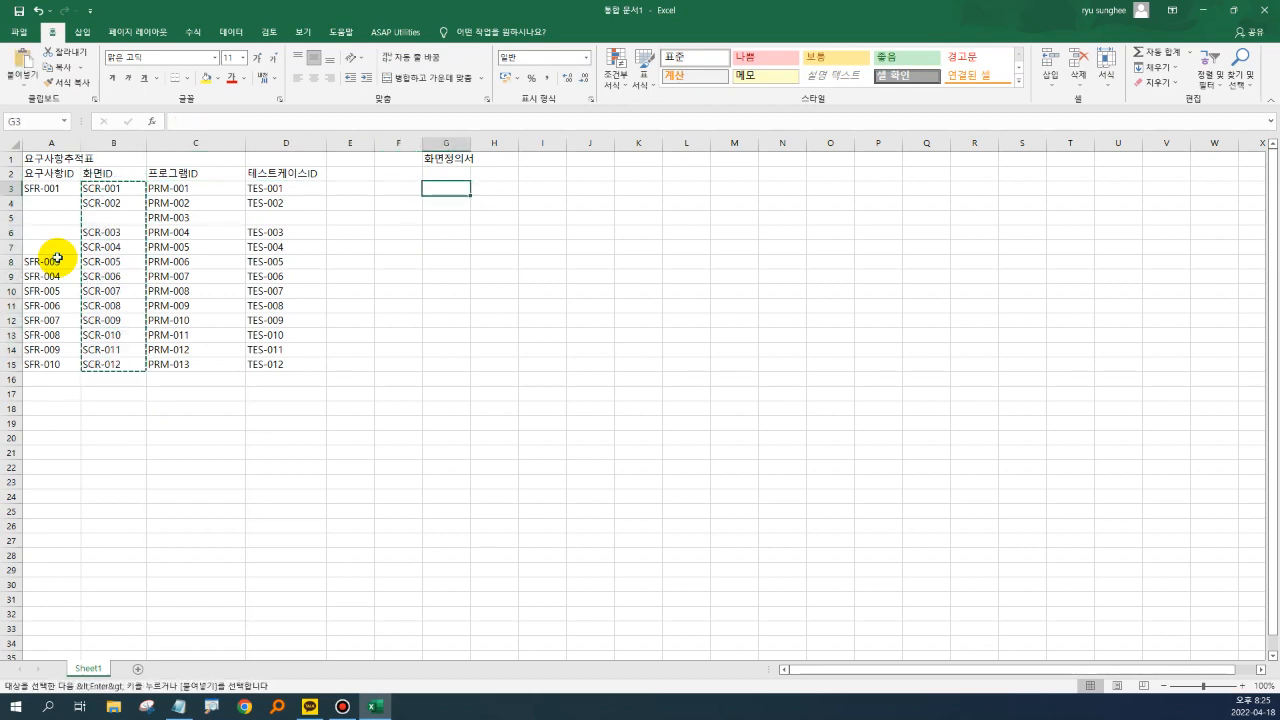
key("ctrl+v")
Copy the 화면ID header from B2 into G2 above the copied screen IDs
key("Left")
key("Left")
key("Left")
key("Left")
key("Left")
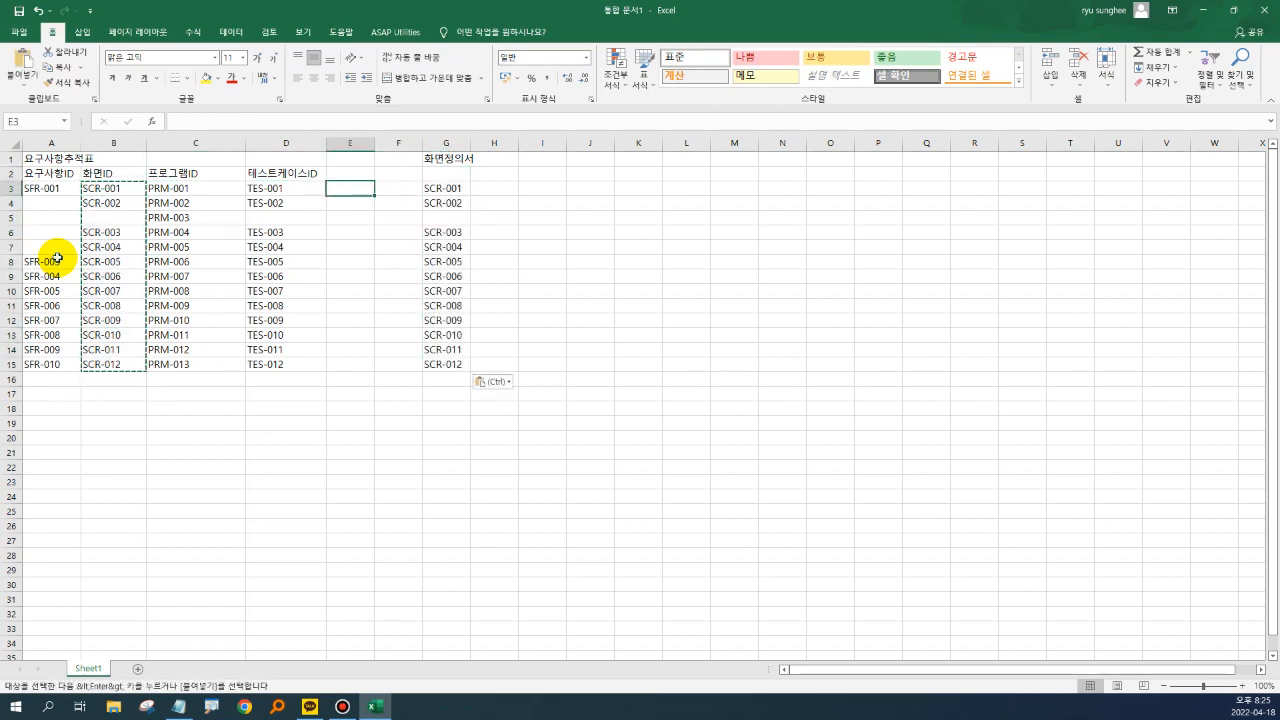
key("Up")
key("ctrl+c")
key("Right")
key("Right")
key("Right")
key("Right")
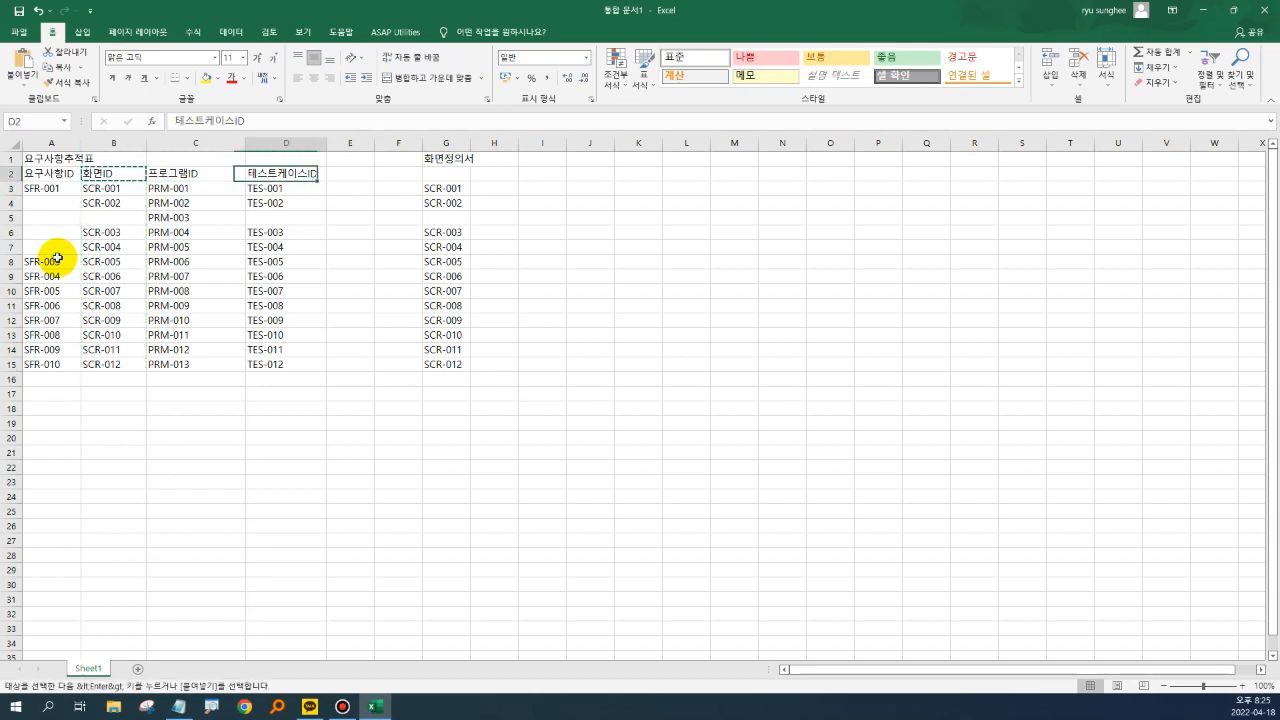
key("Return")
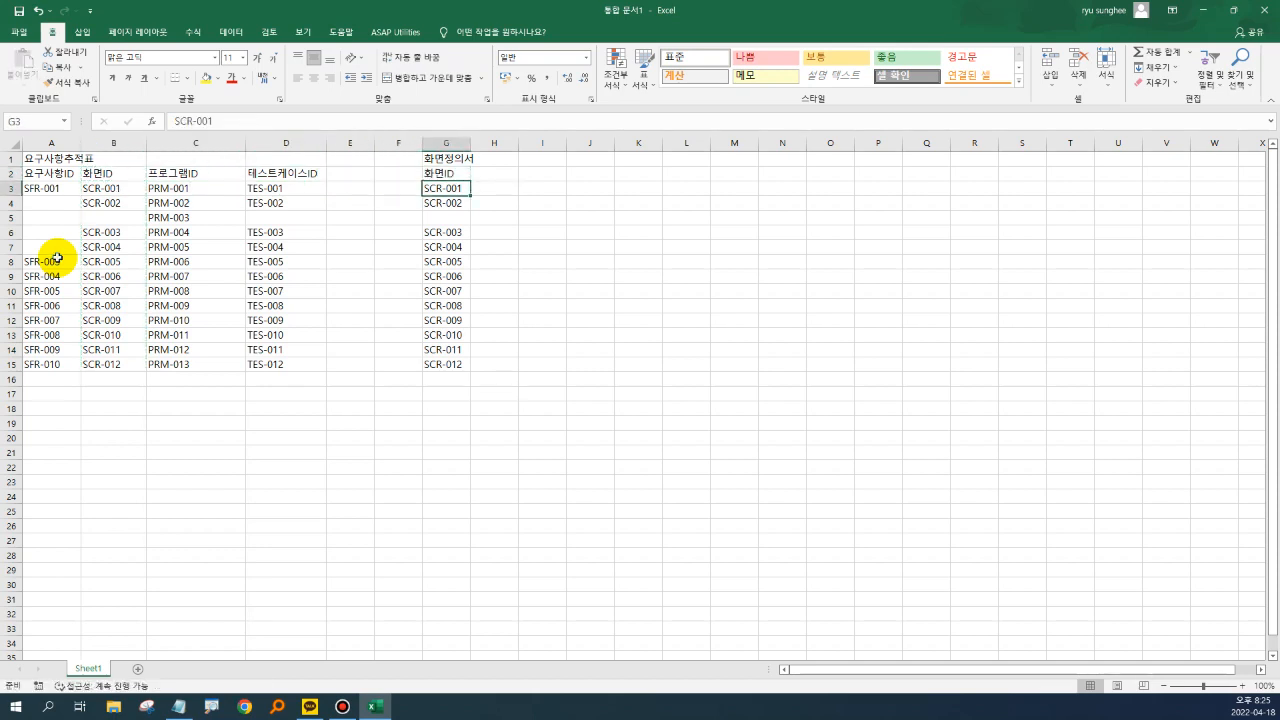
Append " ***관리" to SCR-001 in G3 and fit column G's width to its contents
key("F2")
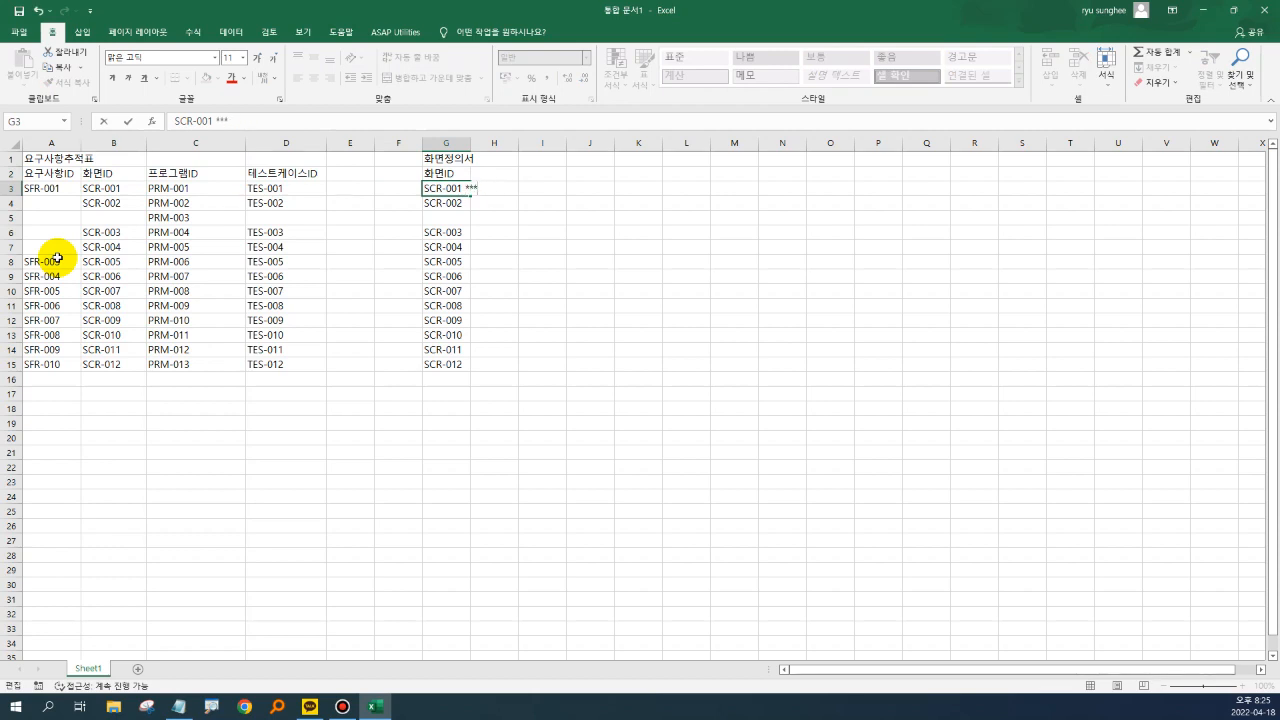
key("Return")
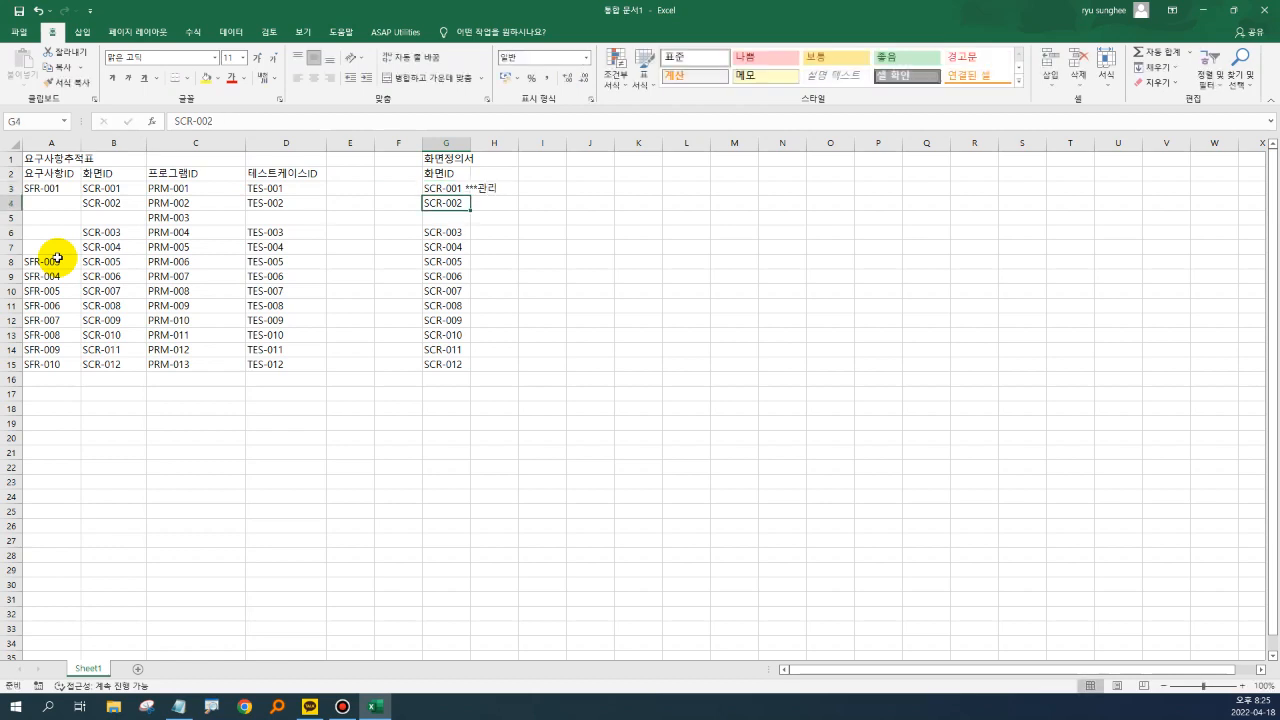
key("Right")
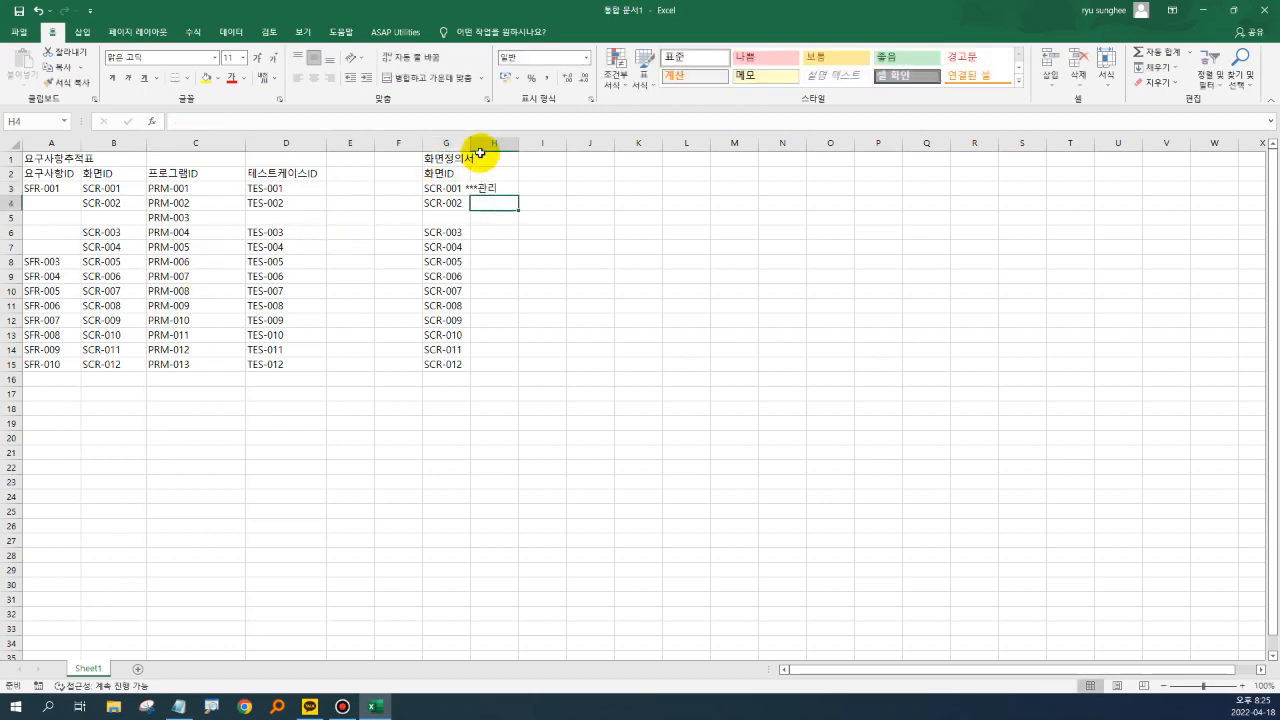
double_click(467, 143)
left_click(498, 230)
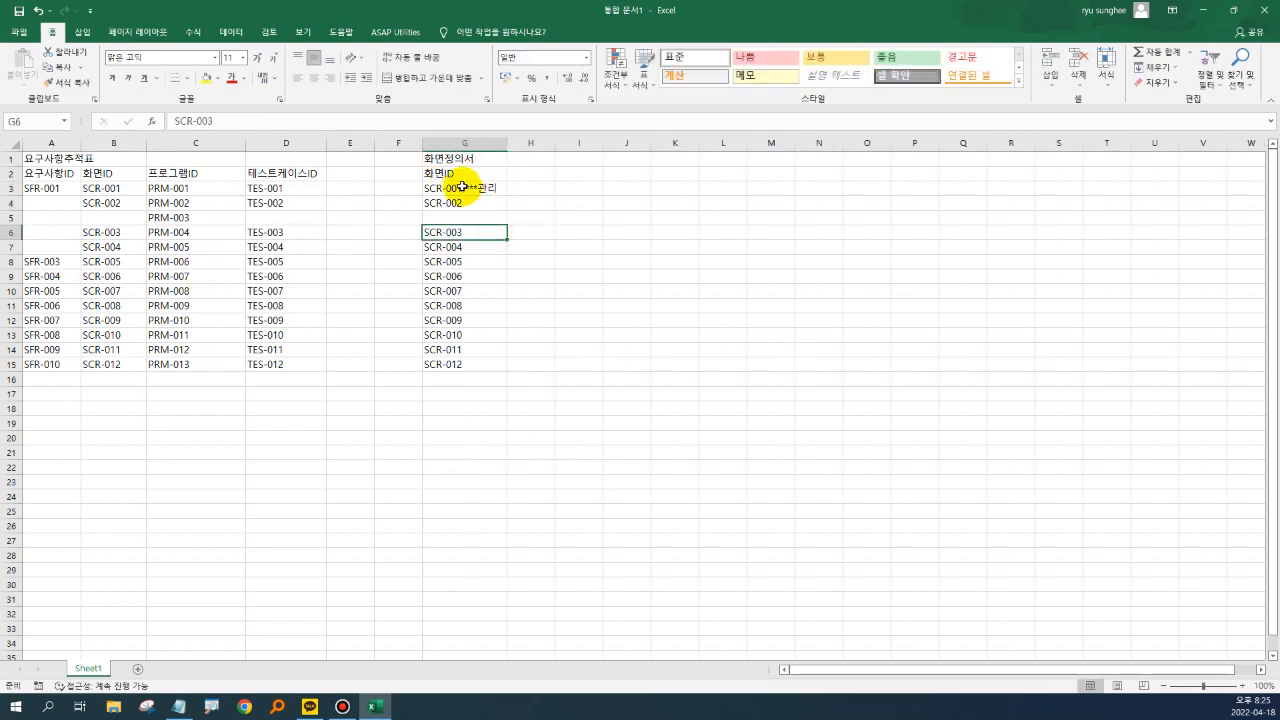
Remove " ***관리" from the end of SCR-001 in G3 and refit column G's width to its contents
left_click(467, 188)
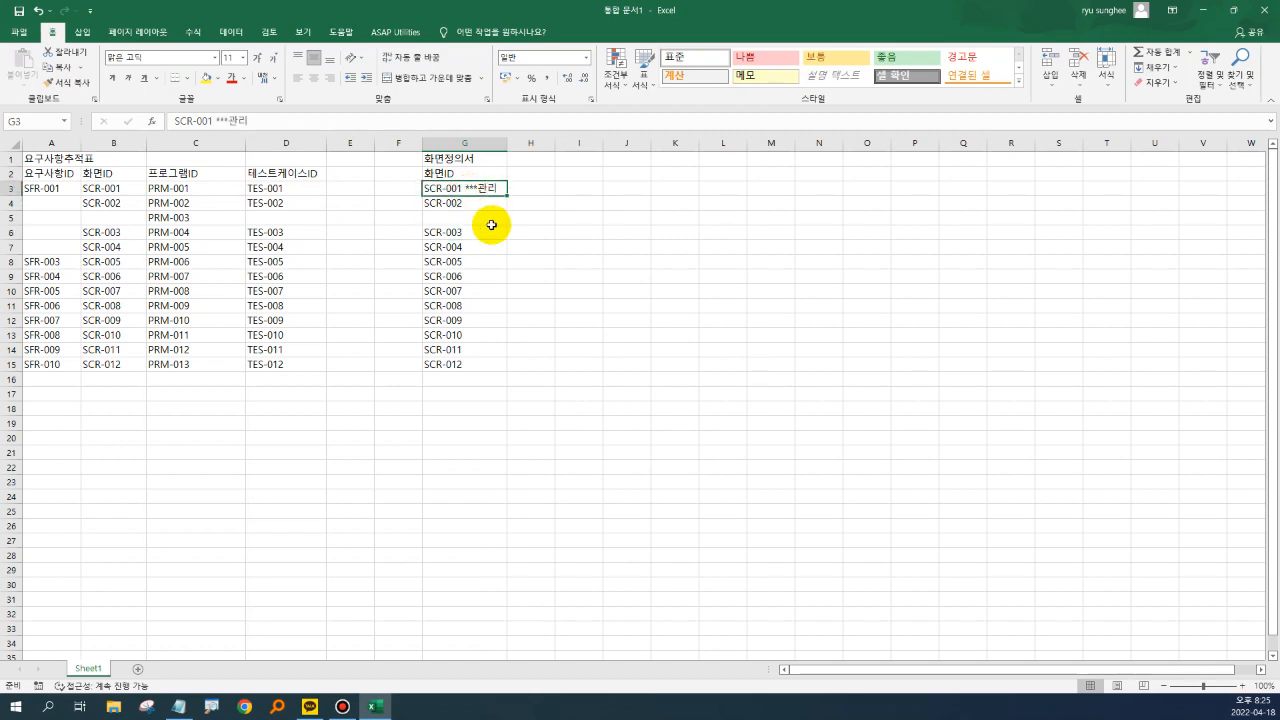
key("F2")
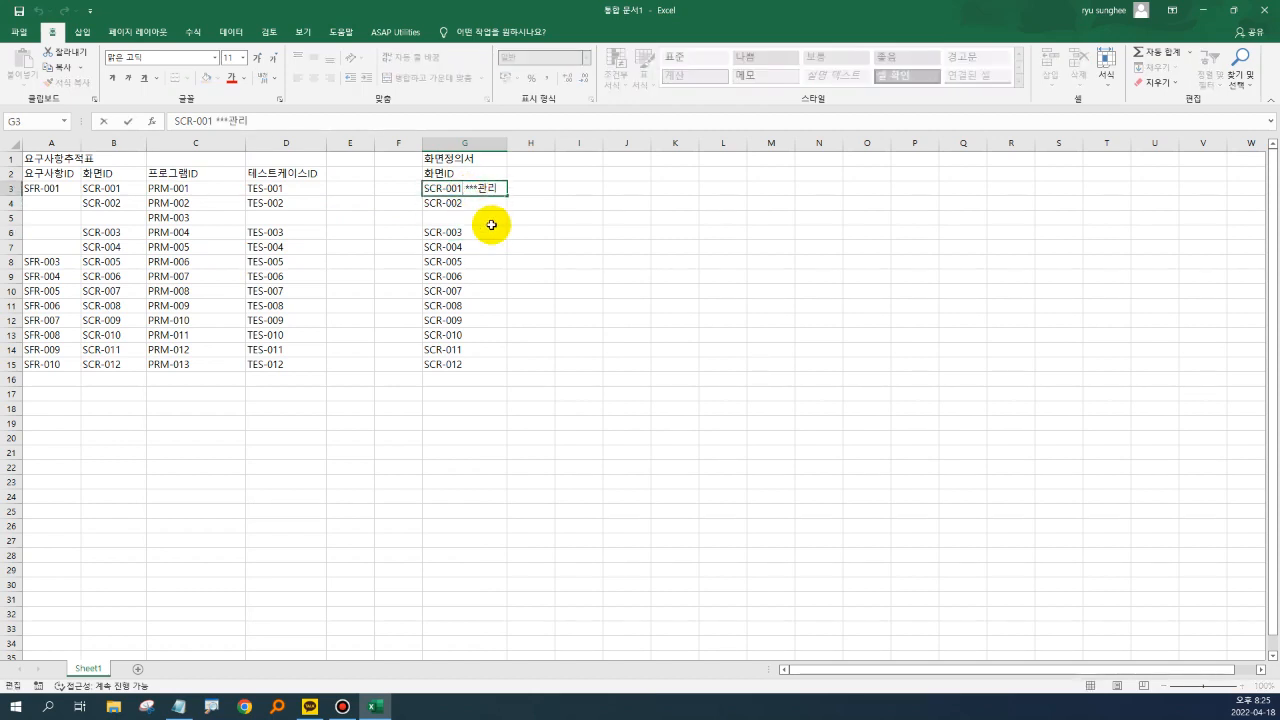
key("BackSpace")
key("BackSpace")
key("BackSpace")
key("BackSpace")
key("BackSpace")
key("BackSpace")
key("Return")
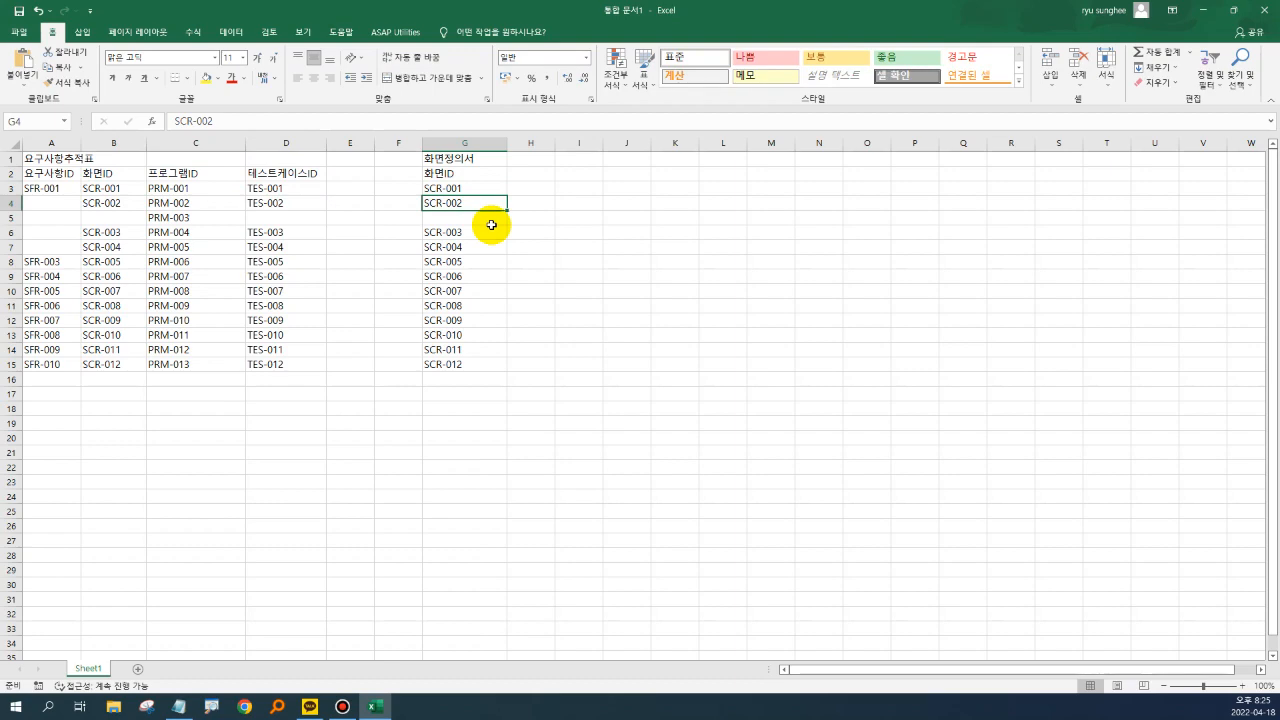
double_click(507, 143)
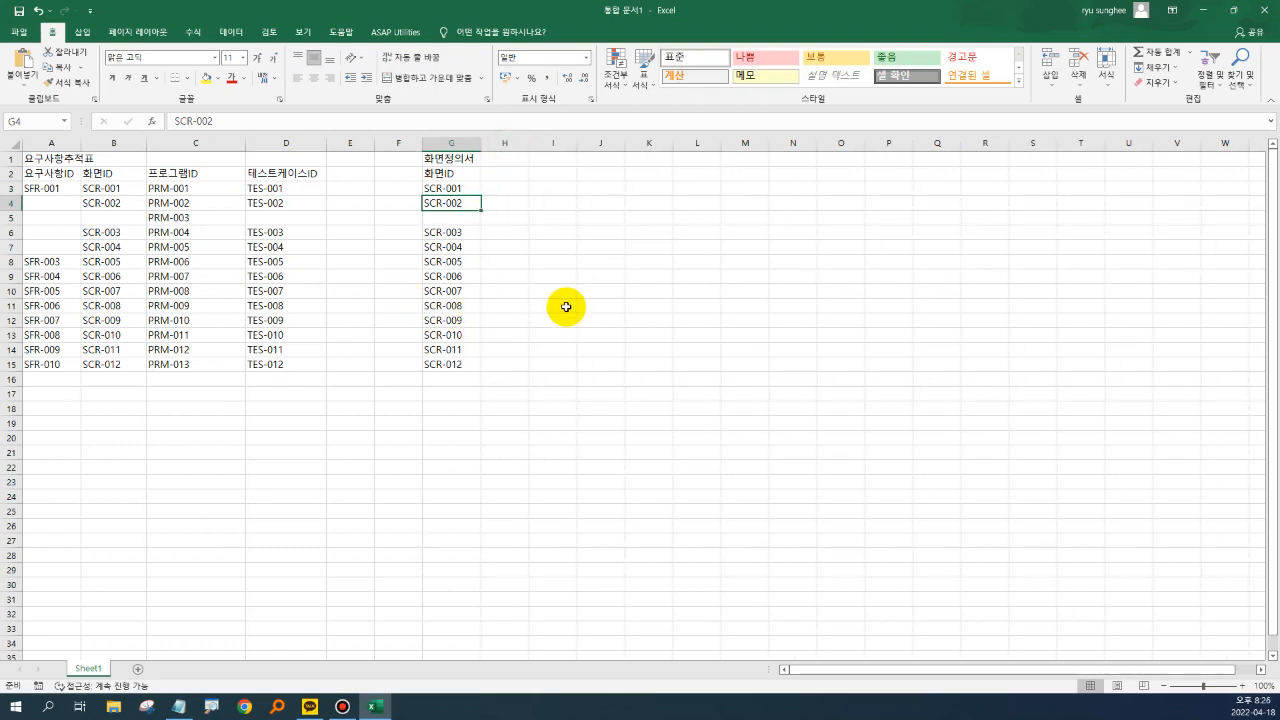
Look through the screen IDs in column G of the 화면정의서 list
key("Down")
key("Down")
key("Down")
key("Down")
key("Down")
key("Down")
key("Down")
key("Down")
key("Down")
key("Down")
key("Down")
key("Down")
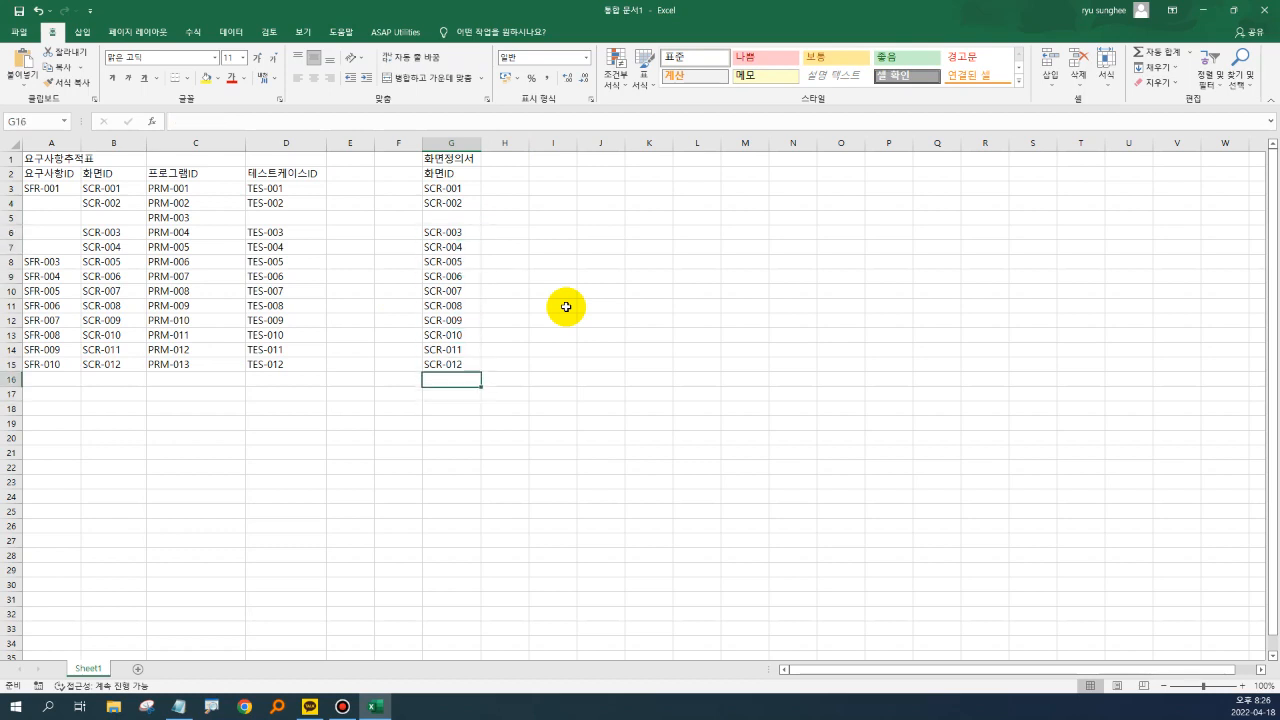
key("Up")
key("Up")
key("Up")
key("Up")
key("Up")
key("Up")
key("Up")
key("Up")
key("Up")
key("Up")
key("Up")
key("Up")
key("Up")
key("Up")
key("Up")
key("Down")
key("Down")
key("Down")
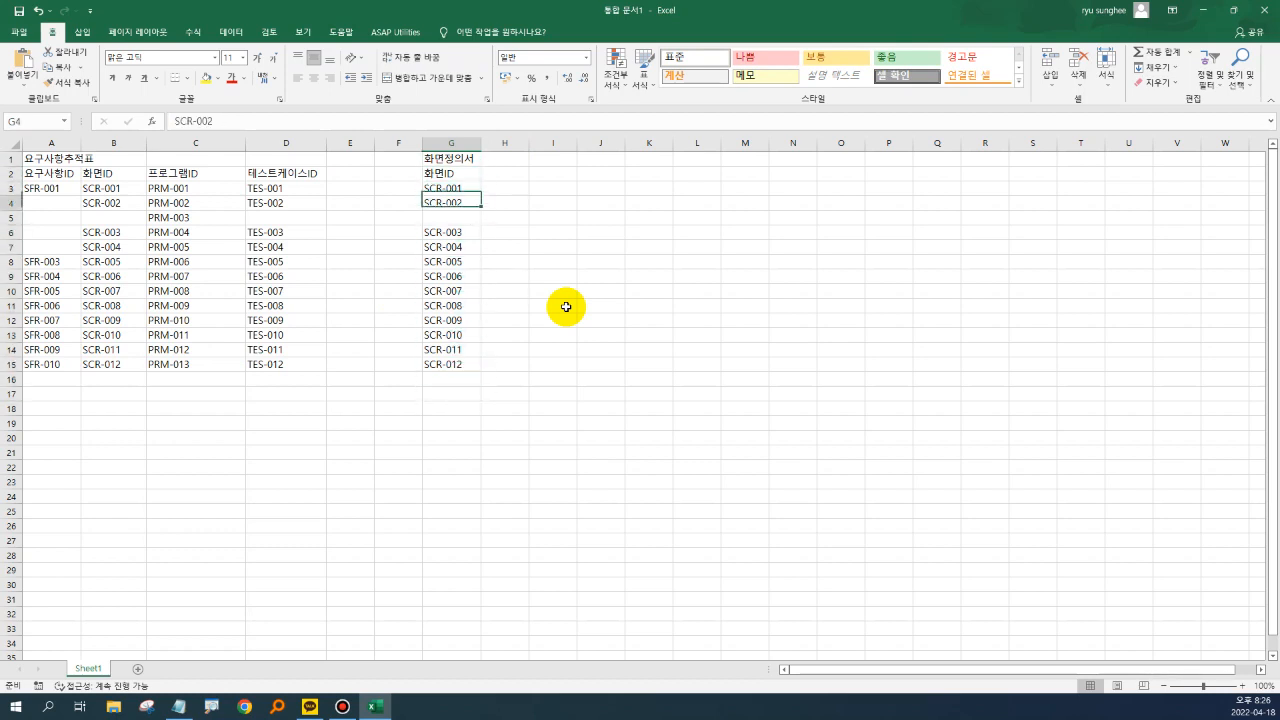
key("Down")
key("Down")
key("Down")
key("Up")
key("shift+Down")
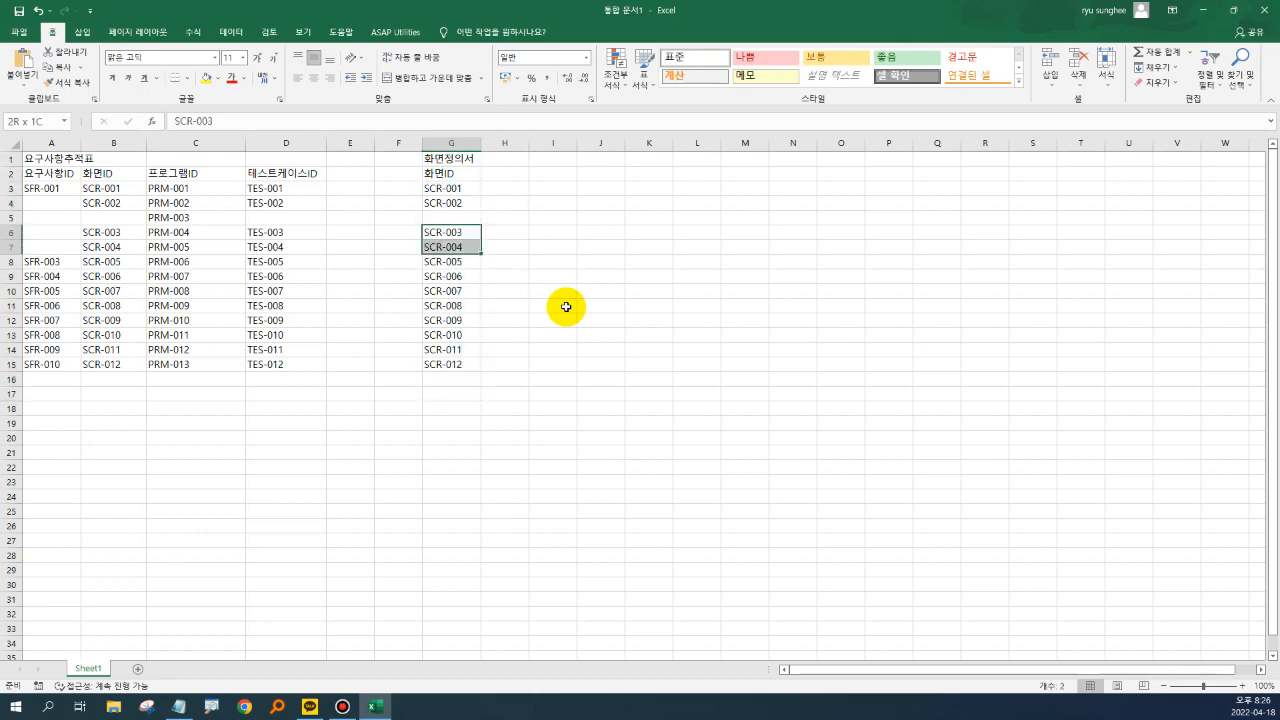
key("shift+Down")
key("shift+Down")
key("shift+Down")
key("shift+Down")
key("shift+Down")
Extend the screen ID series from SCR-011 and SCR-012 in B14:B15 down column B to SCR-098 in B101
key("Left")
key("Left")
key("Left")
key("Left")
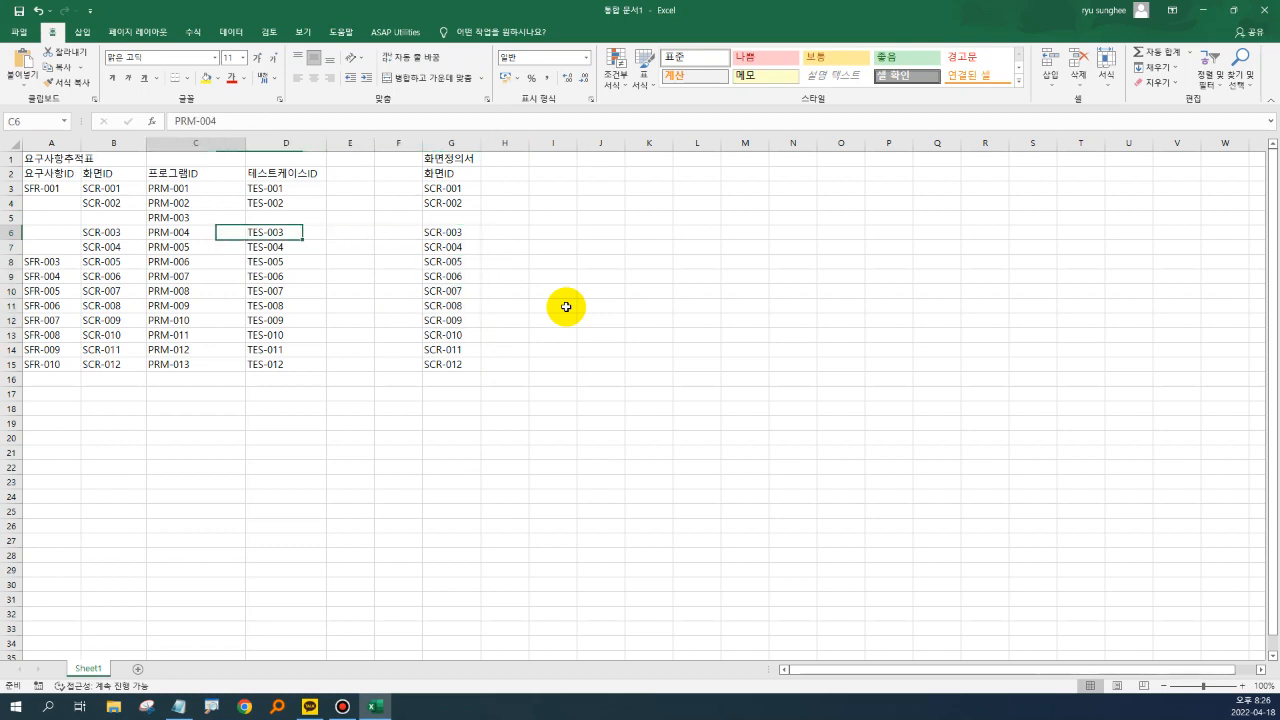
key("Left")
key("Down")
key("Down")
key("Down")
key("Down")
key("Down")
key("Down")
key("Down")
key("Down")
key("shift+Down")
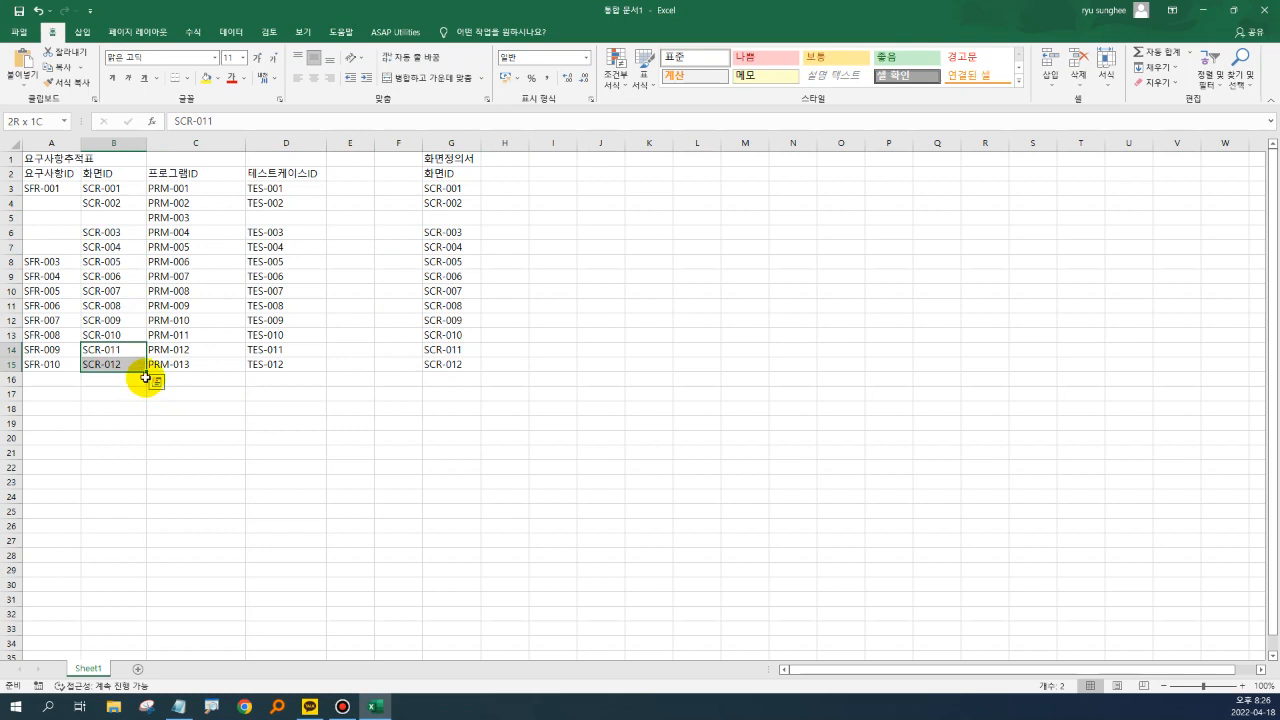
left_click_drag(145, 377, 147, 256)
key("ctrl+z")
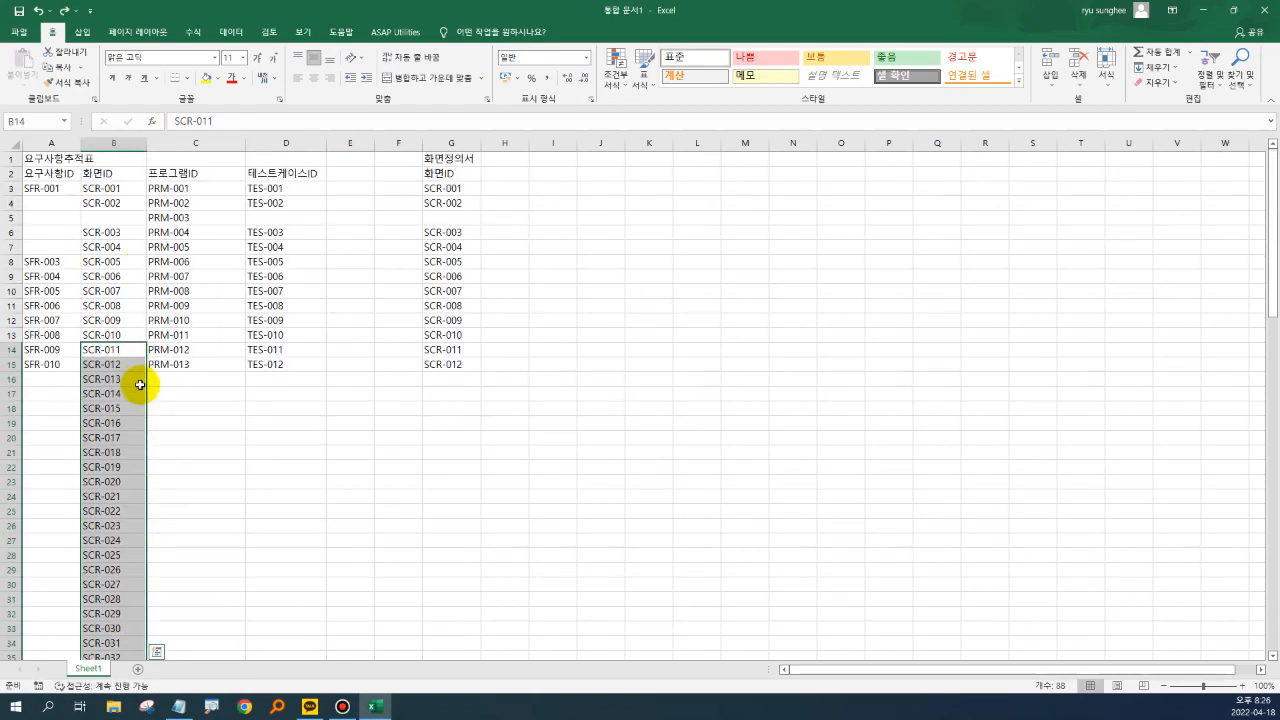
Continue the screen ID series at the end of column B through SCR-100 in B103
left_click(136, 390)
key("ctrl+Down")
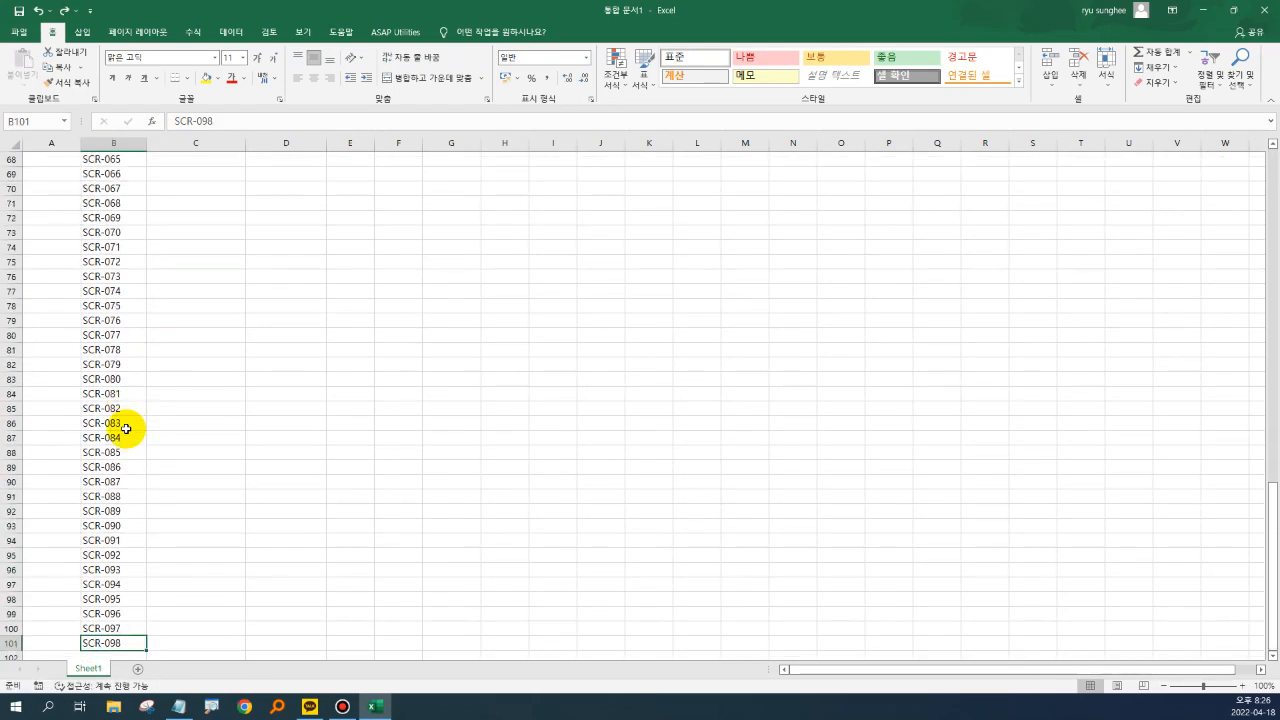
key("Up")
key("shift+Down")
scroll(133, 494, "down", 4)
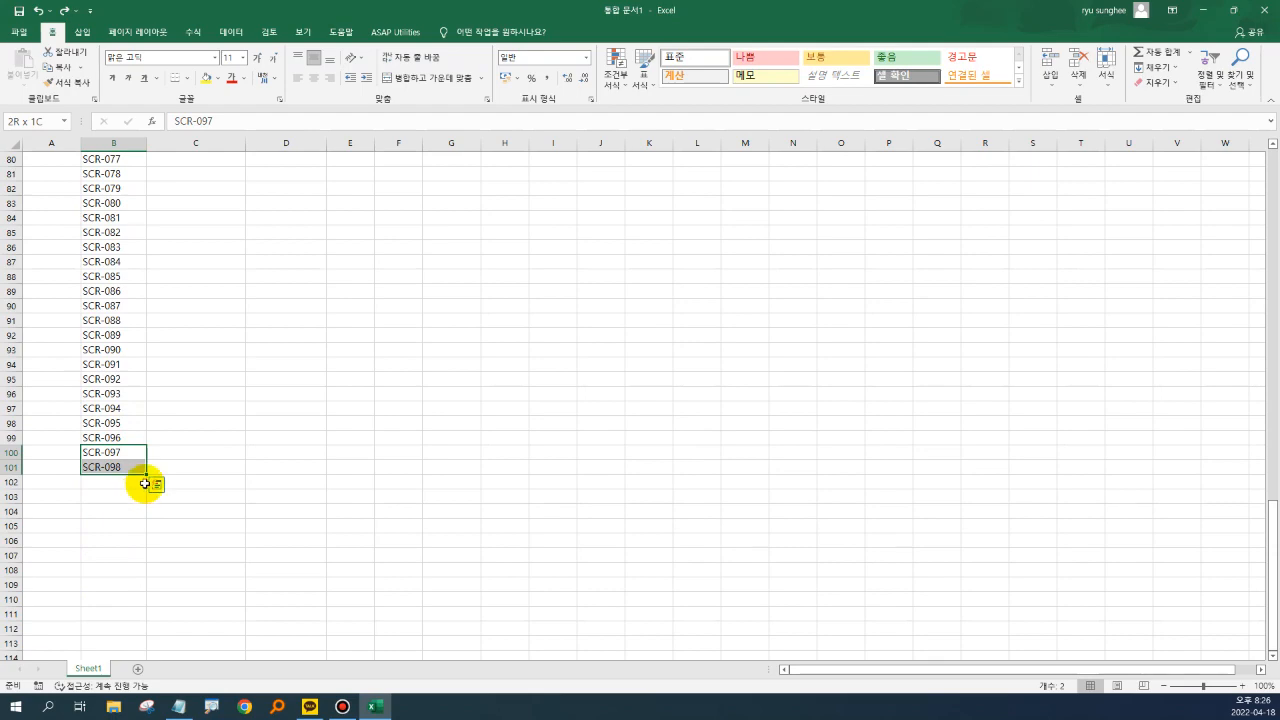
left_click_drag(146, 477, 144, 500)
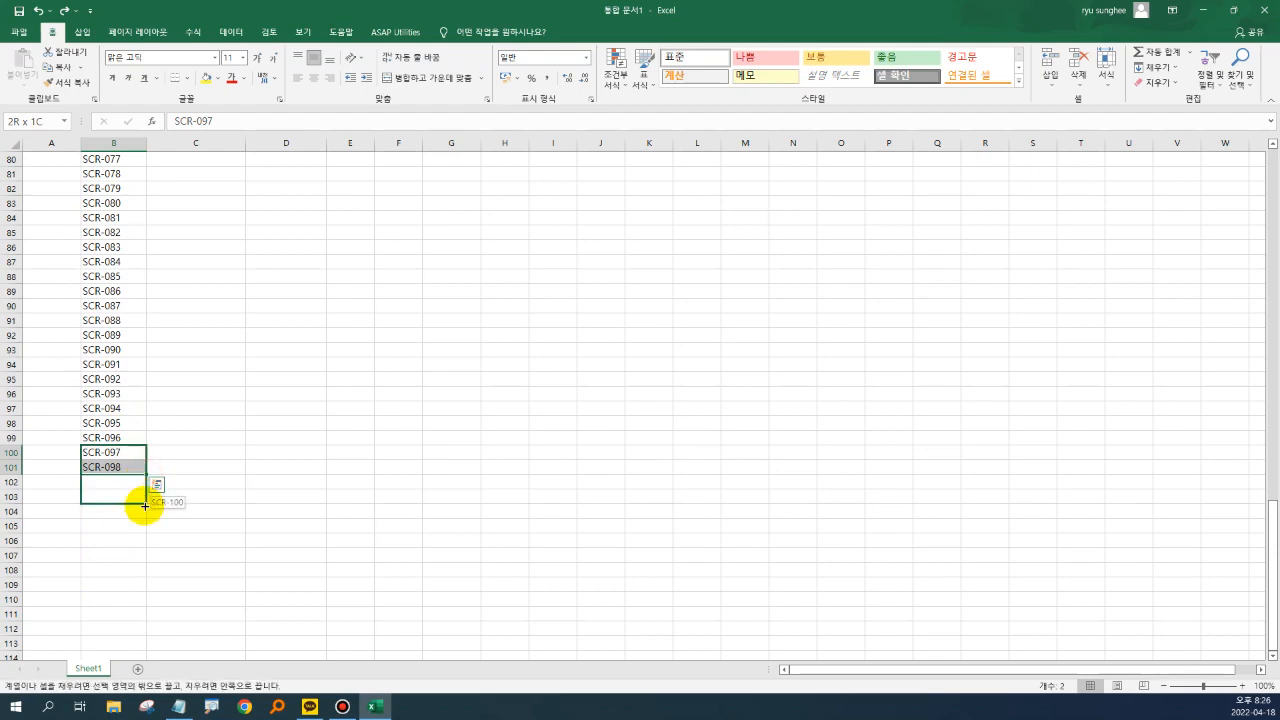
left_click(194, 452)
Extend the screen ID series from SCR-011 and SCR-012 in G14:G15 down column G alongside column B's list
key("ctrl+Home")
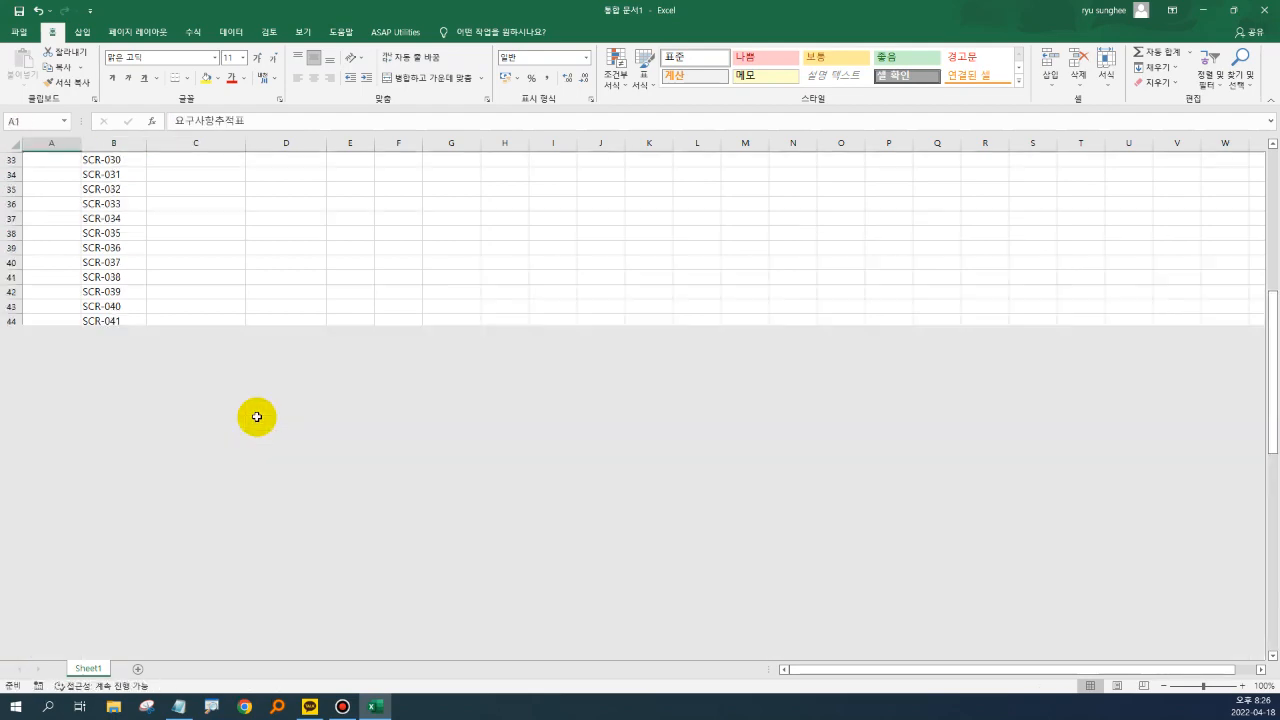
key("Right")
key("Right")
key("Right")
key("Right")
key("Right")
key("Right")
key("Right")
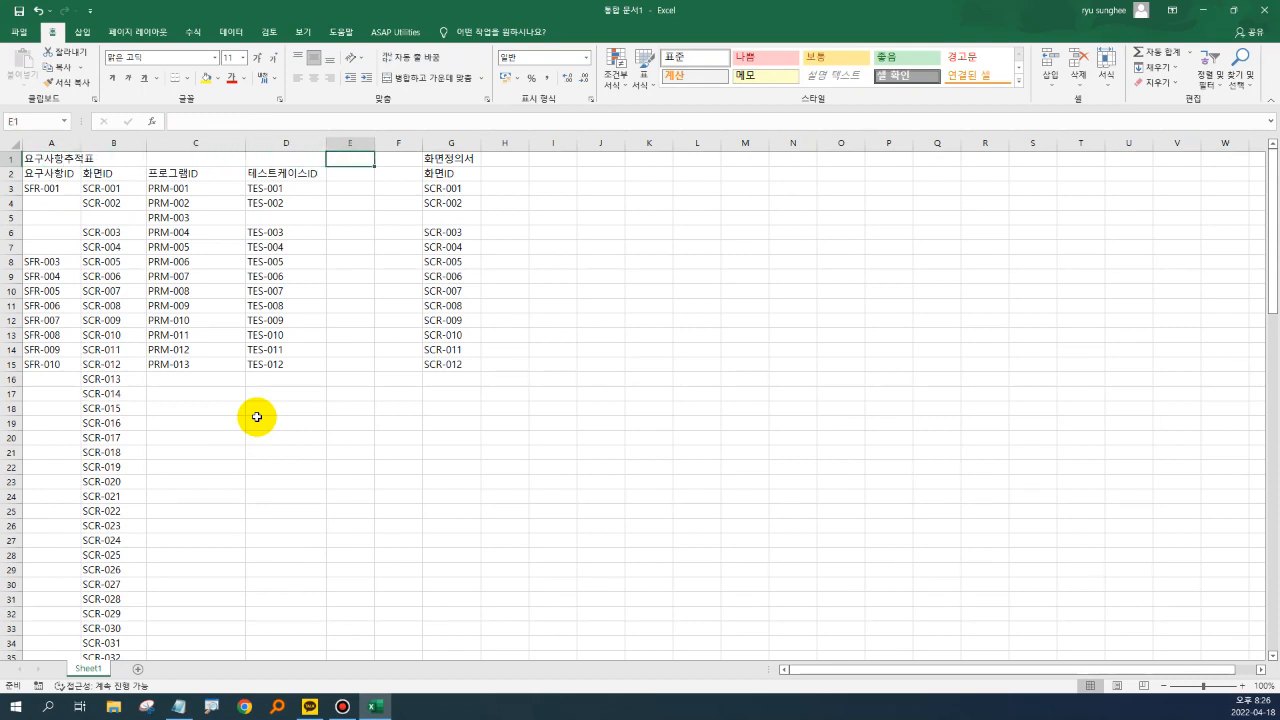
key("Down")
key("Down")
key("Down")
key("Down")
key("Down")
key("Down")
key("Down")
key("Down")
key("Down")
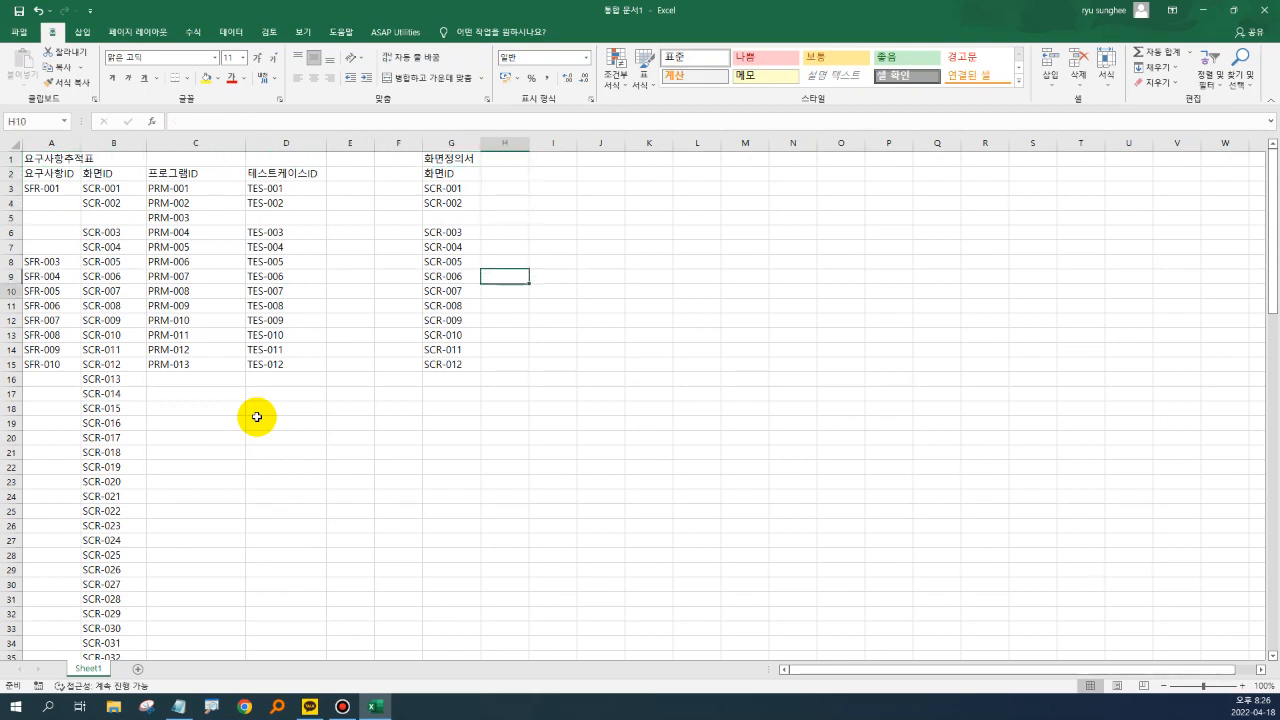
key("Left")
key("Down")
key("Down")
key("shift+Down")
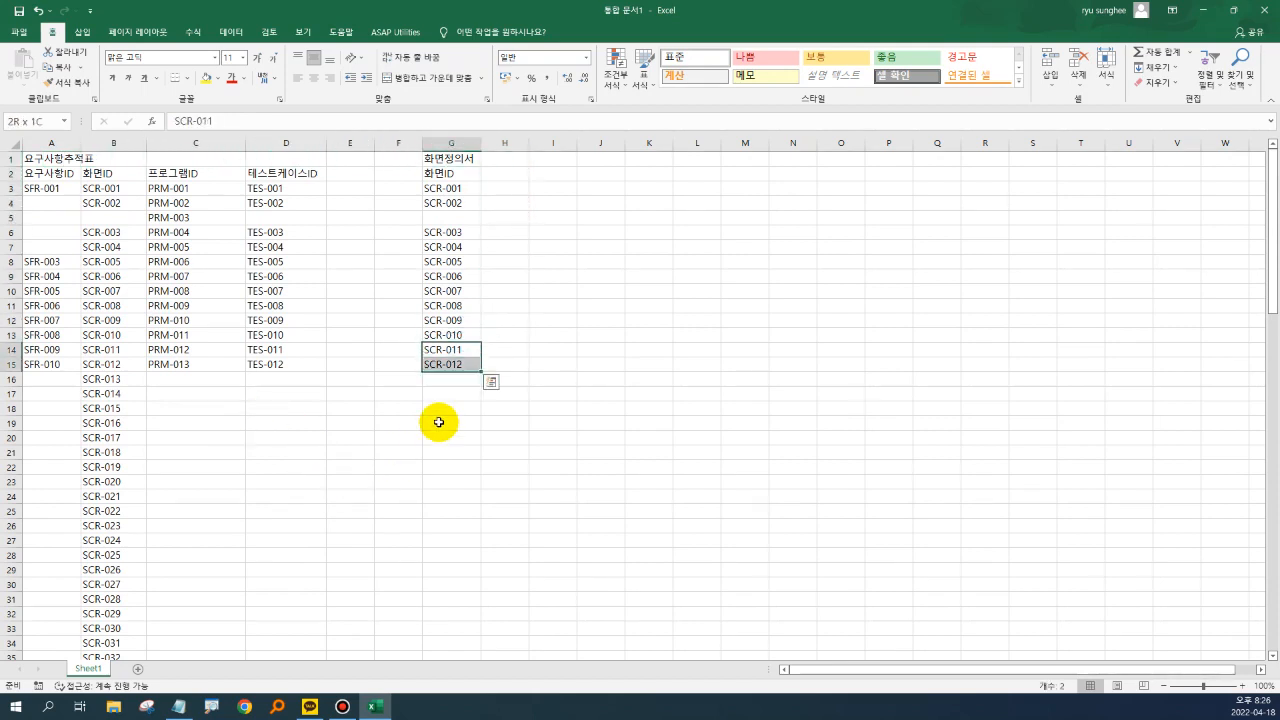
left_click_drag(481, 374, 486, 514)
left_click(522, 472)
Move the screen IDs from G6 downward up one row to start at G5, closing the blank cell
key("ctrl+Home")
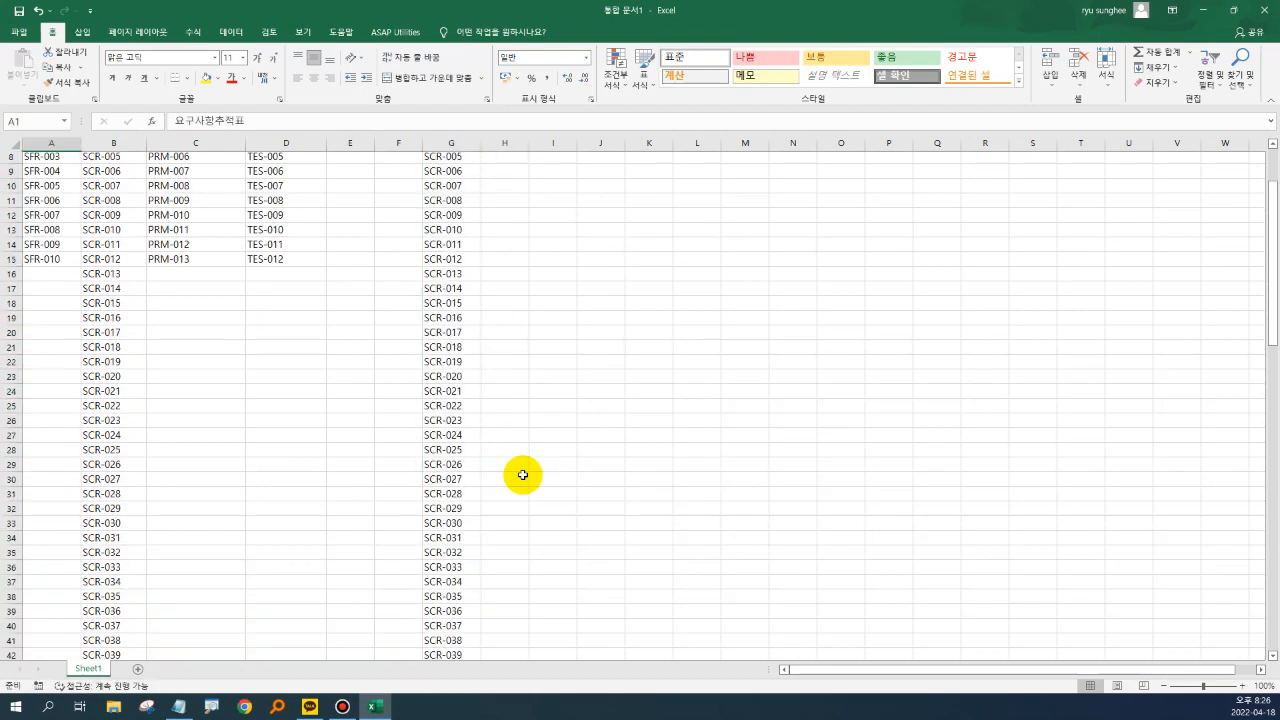
key("Right")
key("Right")
key("Right")
key("Right")
key("Right")
key("Right")
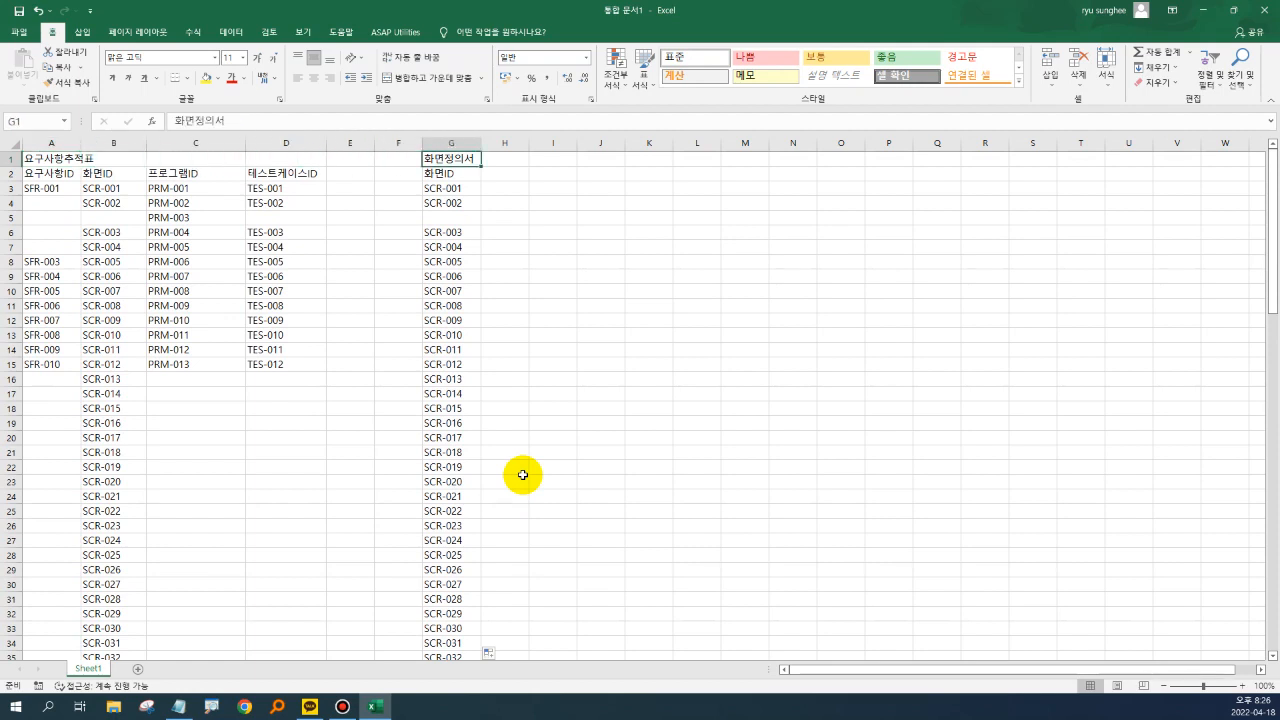
key("Down")
key("Down")
key("Down")
key("Down")
key("Down")
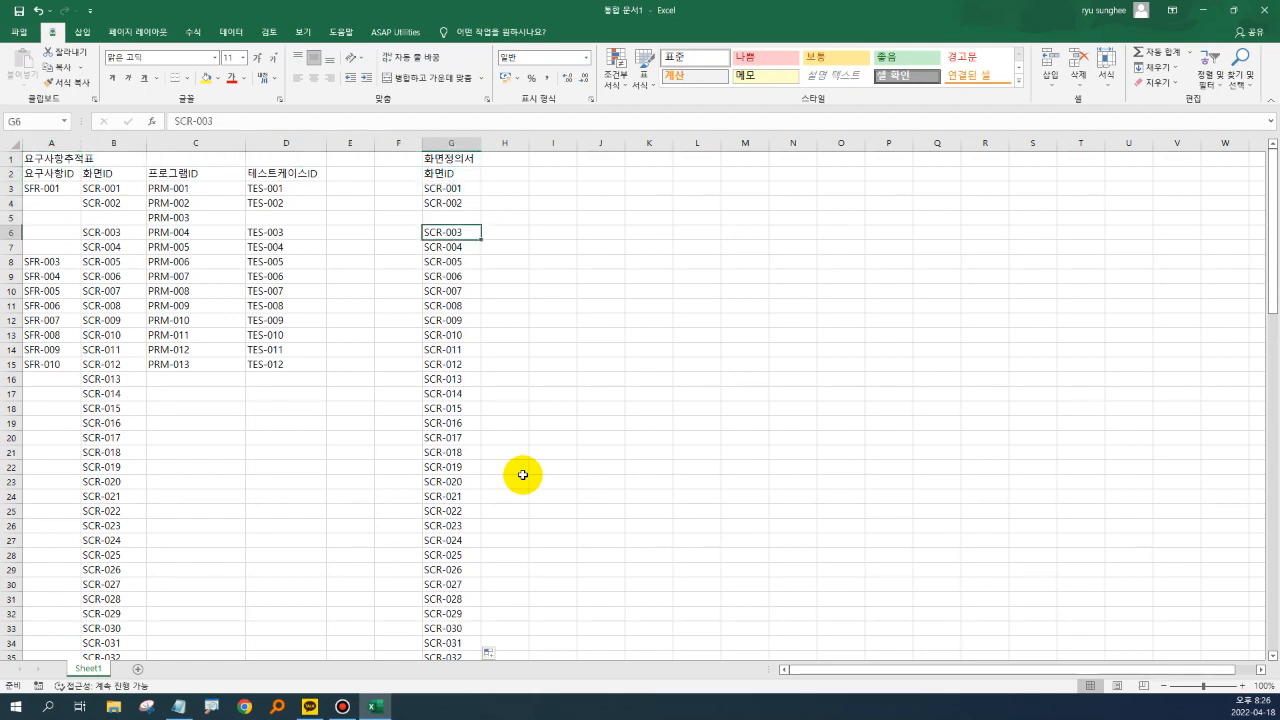
key("ctrl+shift+Down")
key("ctrl+x")
key("Up")
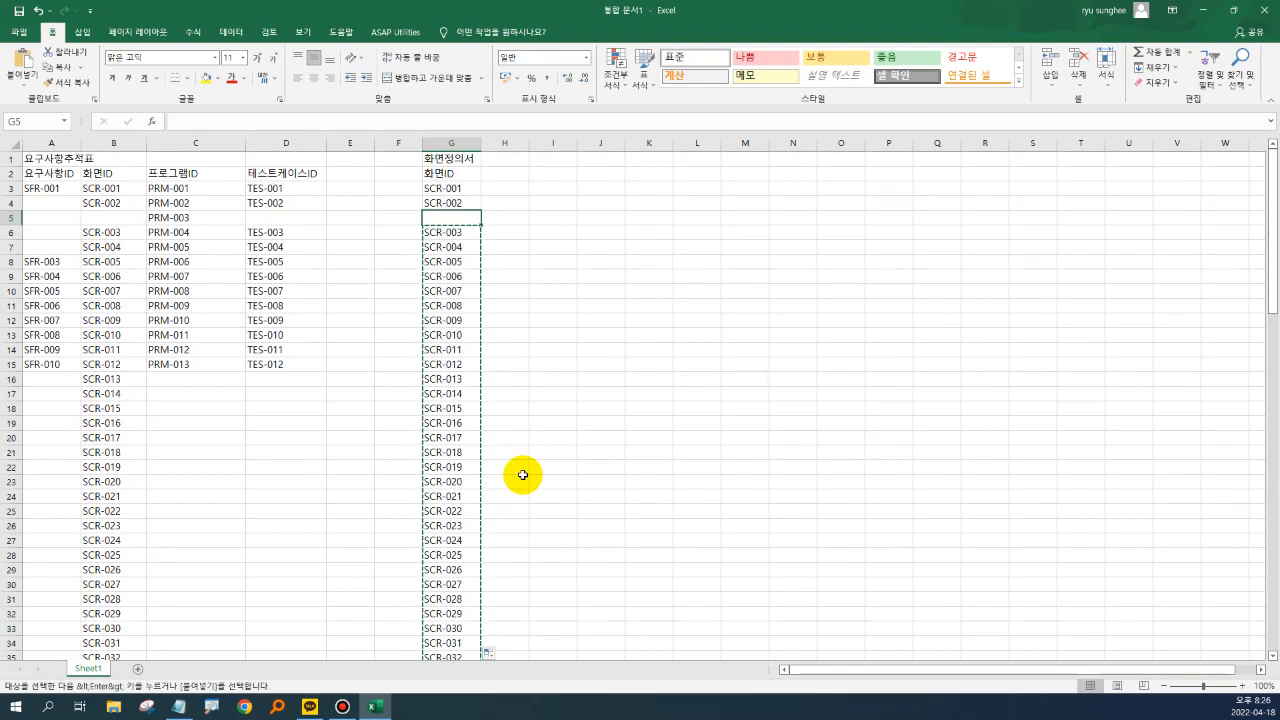
key("ctrl+v")
key("Down")
key("Down")
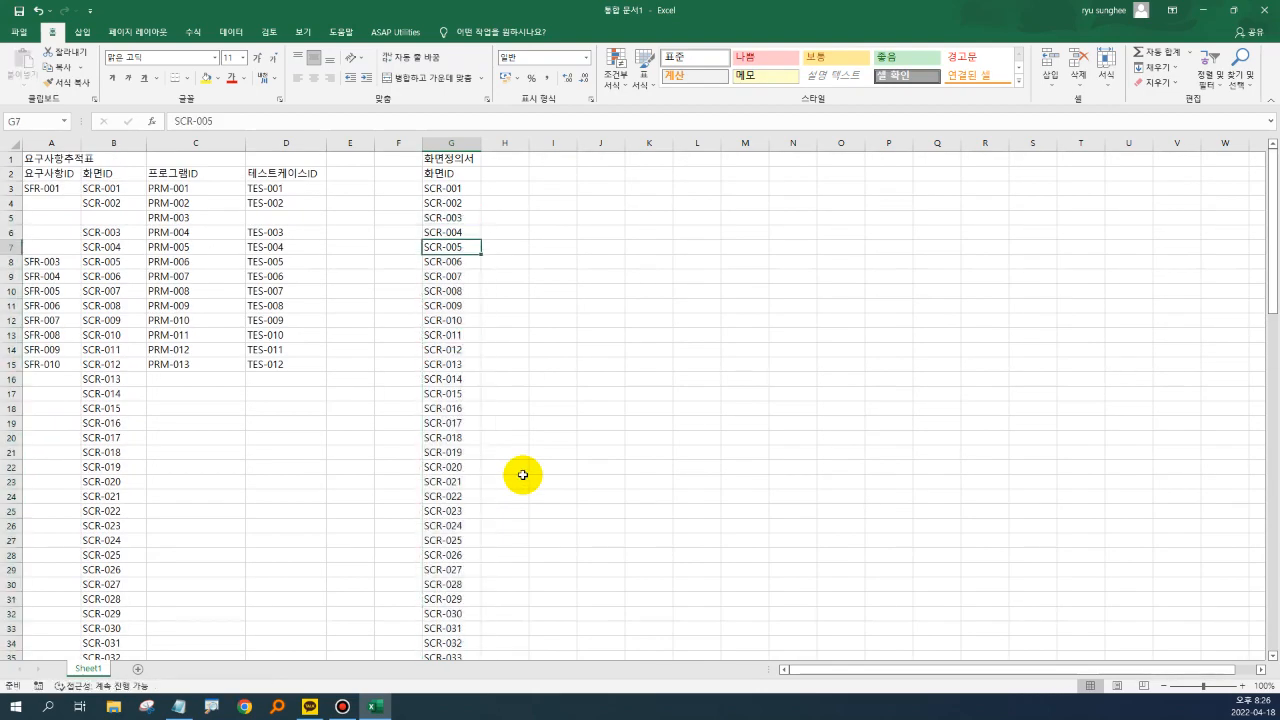
Clear the screen ID SCR-039 from G41 in the 화면정의서 list, leaving the cell empty
key("Left")
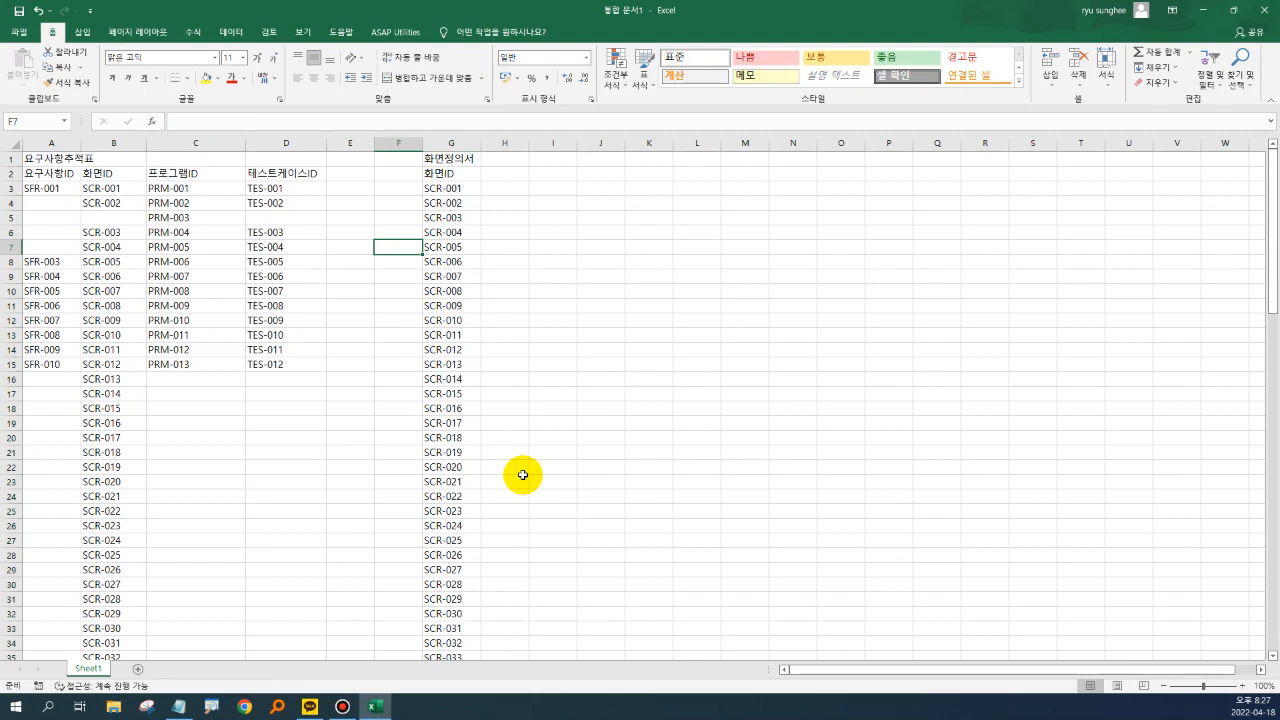
key("Left")
key("Left")
key("Left")
key("Right")
key("Right")
key("Right")
key("Down")
key("Down")
key("Down")
key("Down")
key("Down")
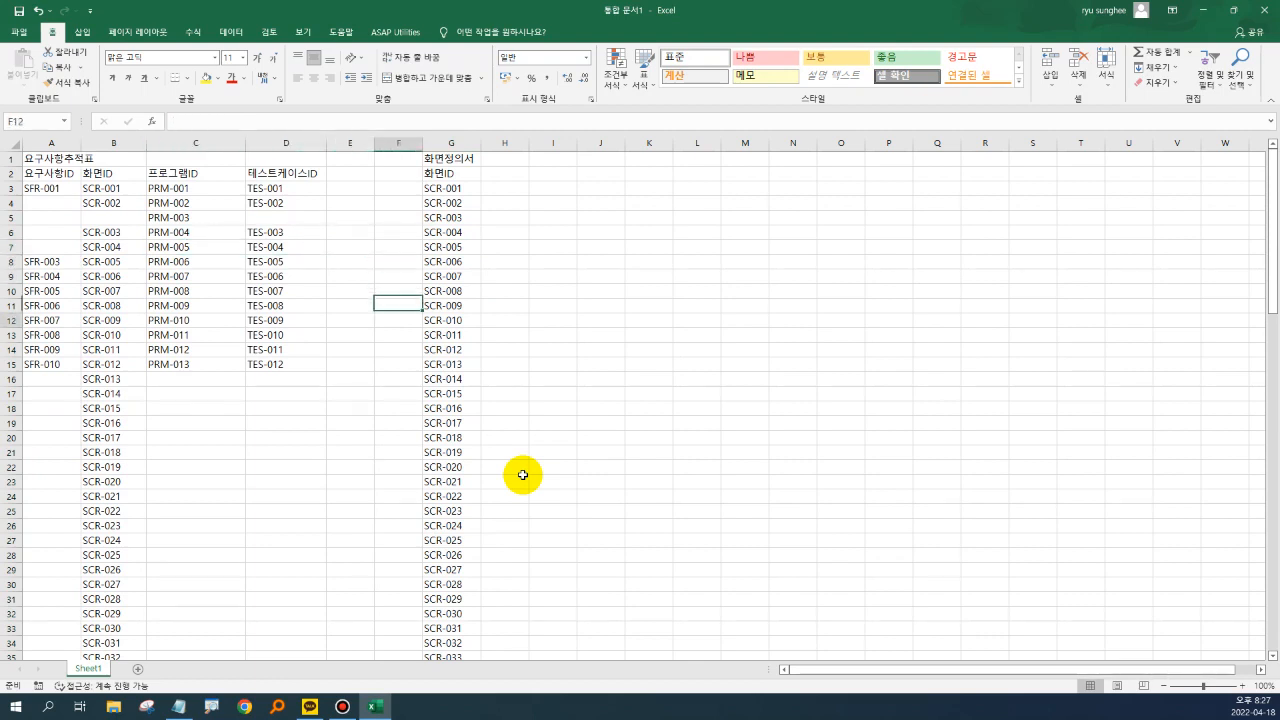
key("Down")
key("Down")
key("Down")
key("Down")
key("Down")
key("Down")
key("Down")
key("Down")
key("Down")
key("Down")
key("Down")
key("Down")
key("Down")
key("Down")
key("Down")
key("Down")
key("Down")
key("Down")
key("Down")
key("Down")
key("Right")
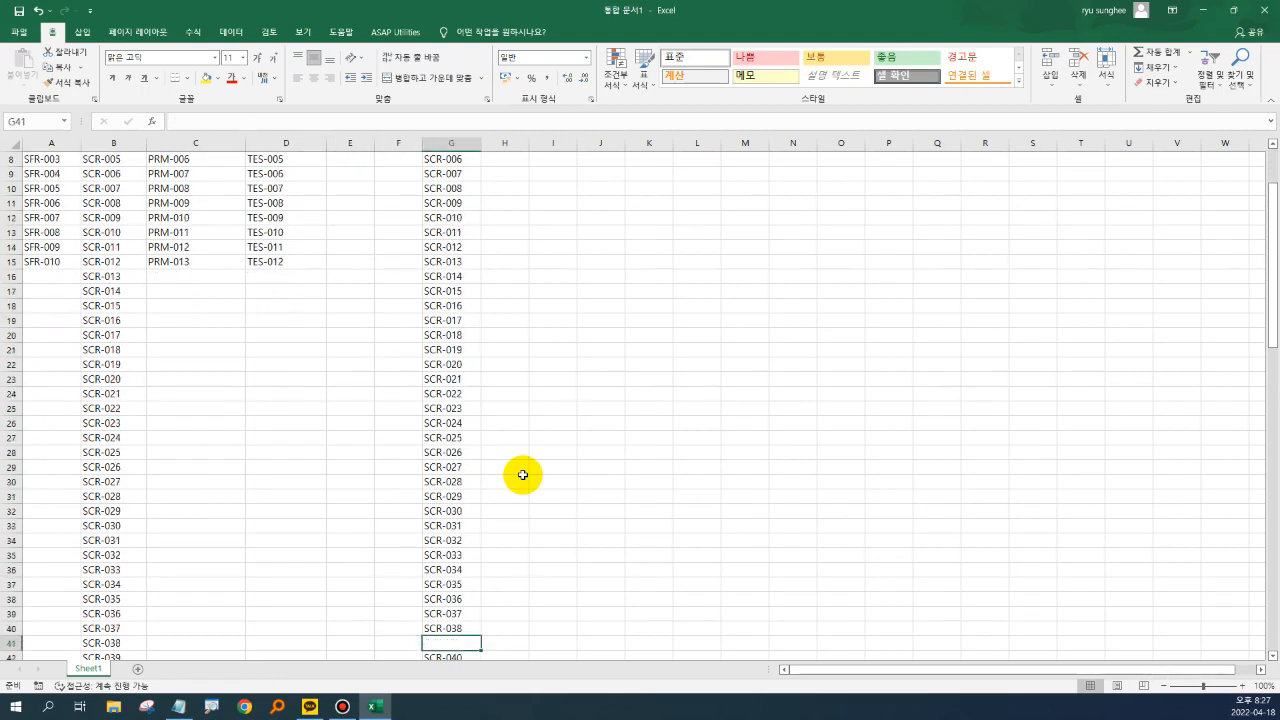
scroll(522, 475, "down", 2)
scroll(527, 475, "down", 6)
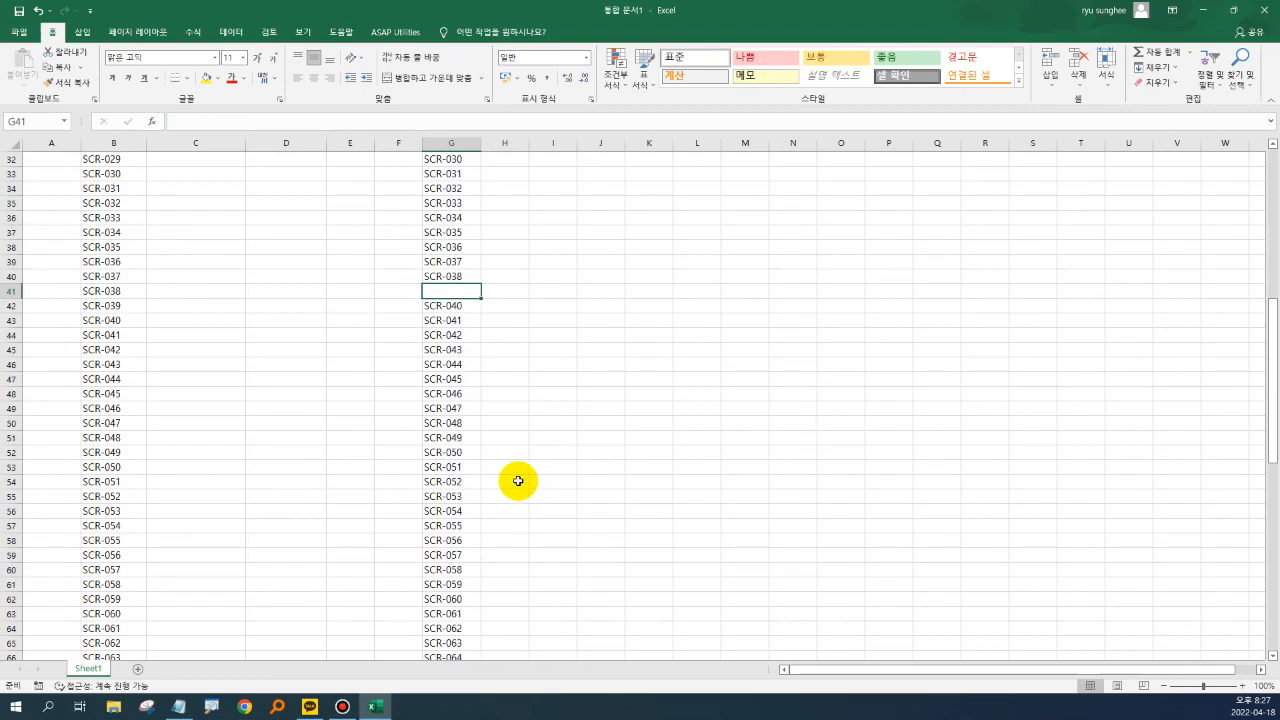
Clear the screen ID SCR-053 from G55 in the 화면정의서 list, leaving the cell empty
key("Down")
key("Down")
key("Down")
key("Down")
key("Down")
key("Down")
key("Down")
key("Down")
key("Down")
key("Down")
key("Down")
key("Down")
key("Down")
key("Down")
key("Up")
key("Up")
key("Up")
key("Up")
key("Up")
key("Up")
key("Up")
key("Up")
key("Up")
key("Up")
key("Up")
key("Up")
key("Up")
key("Up")
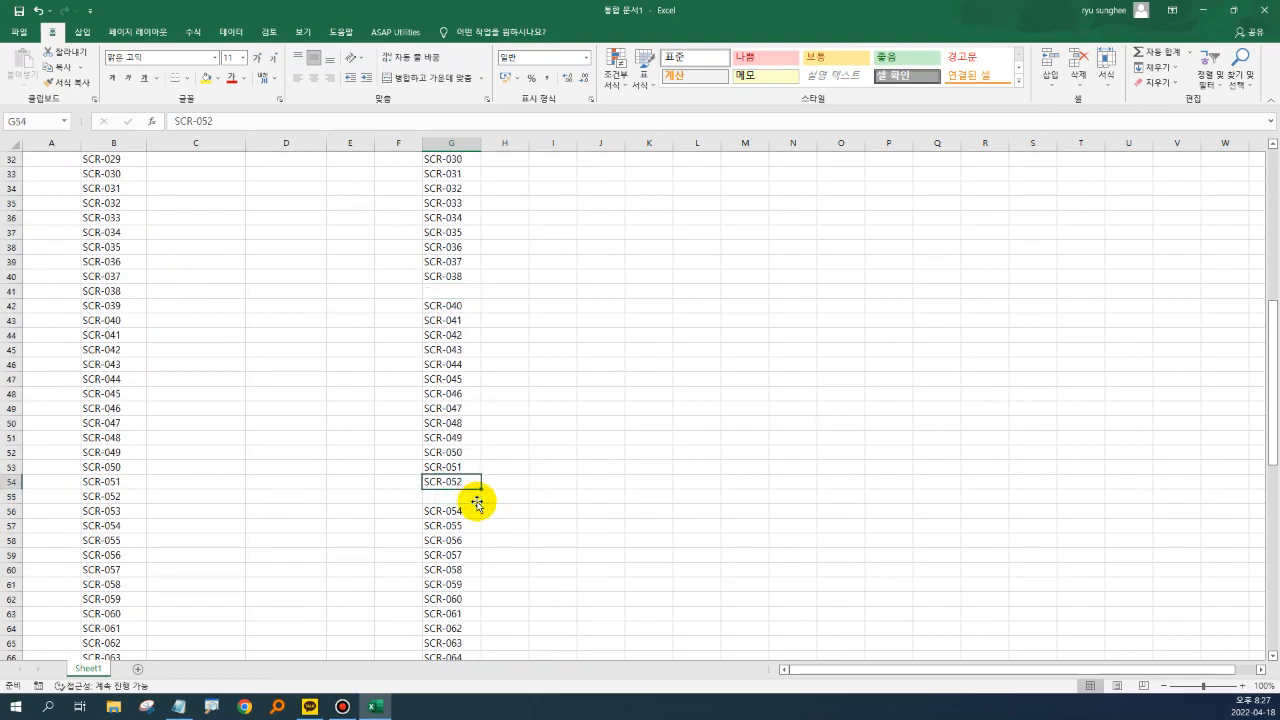
Move the screen IDs SCR-040 through SCR-052 in column G up one row to start at G41
key("Down")
key("shift+Down")
key("shift+Down")
key("shift+Down")
key("shift+Down")
key("shift+Down")
key("shift+Down")
key("shift+Down")
key("shift+Down")
key("shift+Down")
key("shift+Down")
key("shift+Down")
key("shift+Down")
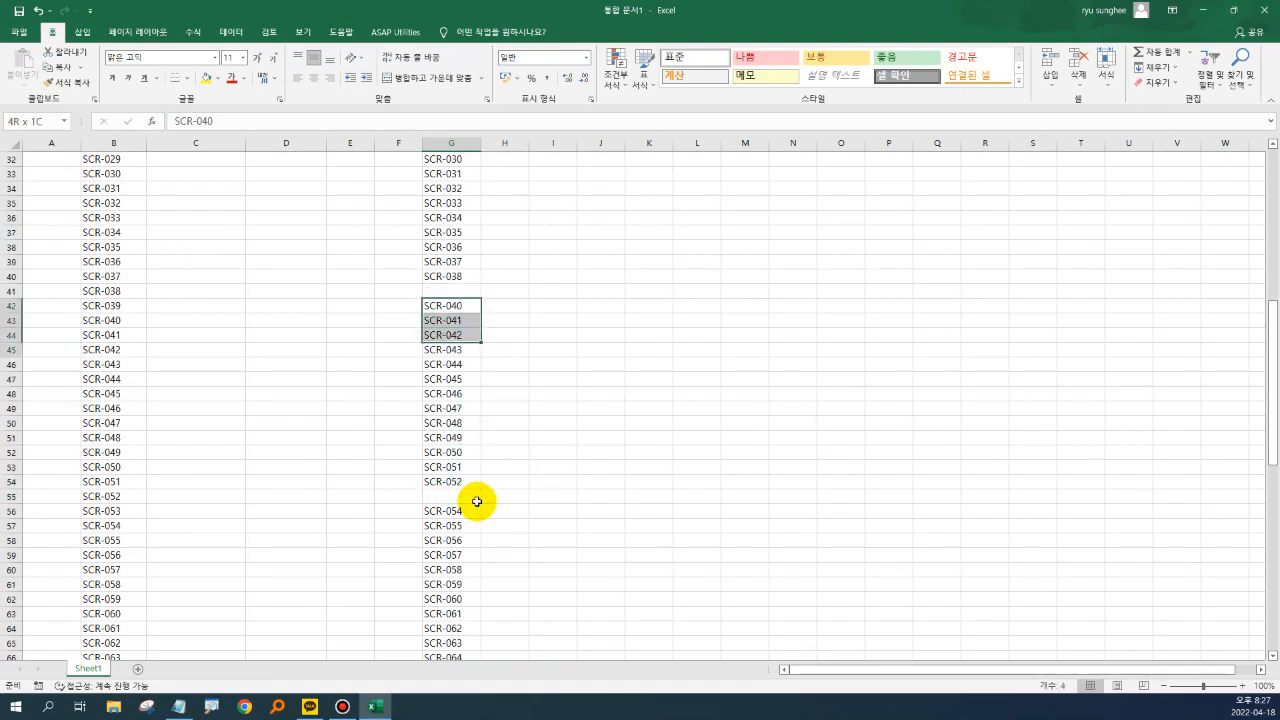
key("ctrl+c")
key("ctrl+v")
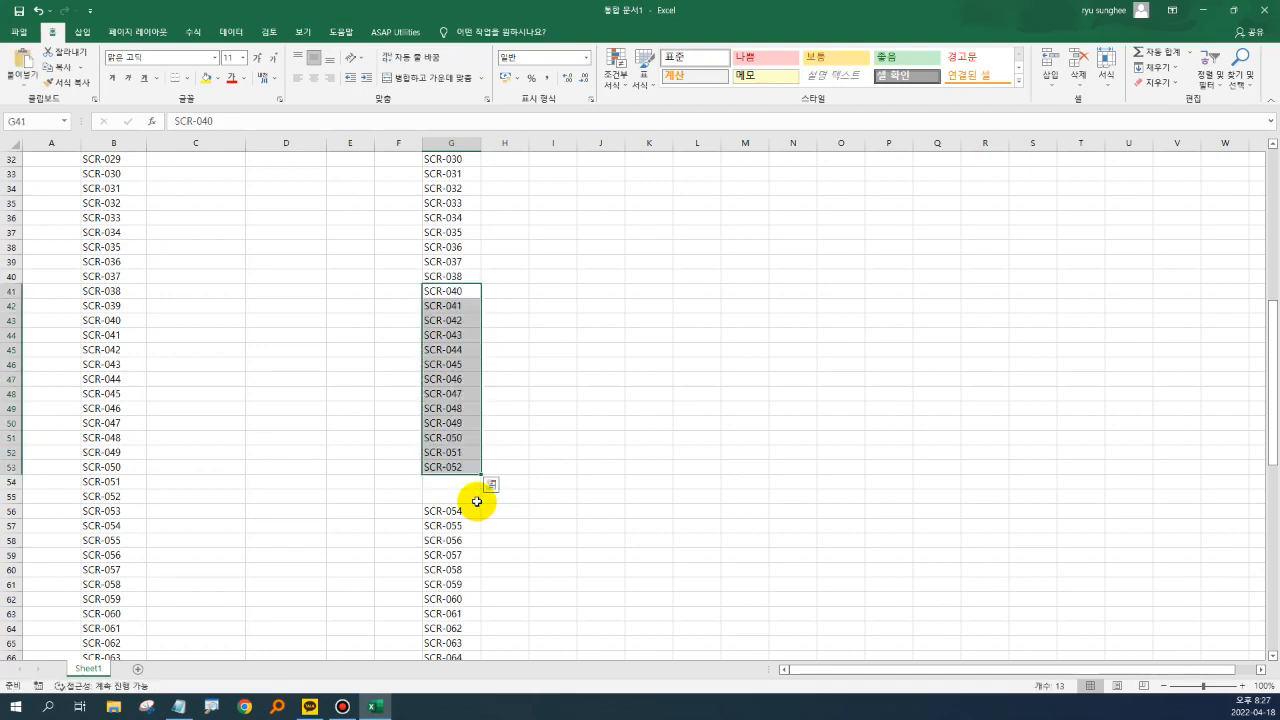
Move the screen IDs SCR-054 through SCR-100 in column G up to start at G54, closing the blank cells
key("Down")
key("Down")
key("Down")
key("Down")
key("Down")
key("Down")
key("Down")
key("Down")
key("Down")
key("Down")
key("Down")
key("Down")
key("Down")
key("Down")
key("Down")
double_click(479, 507)
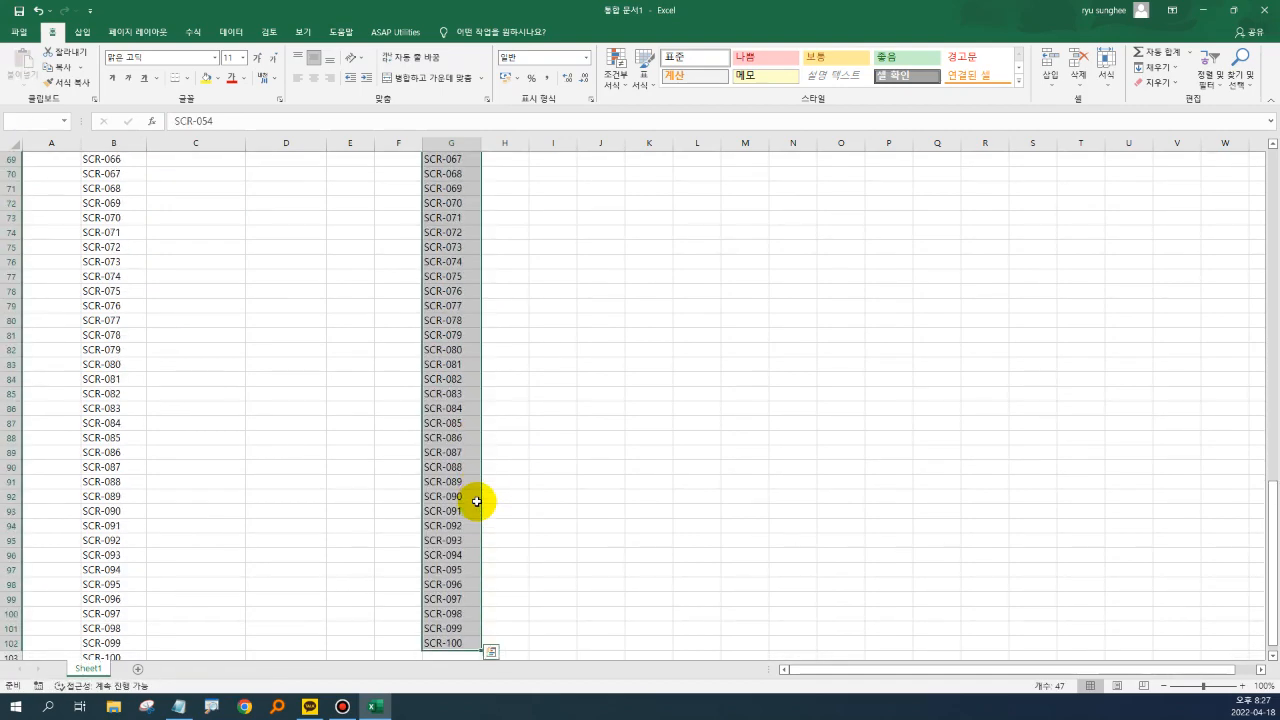
key("ctrl+x")
key("Up")
key("Up")
key("ctrl+v")
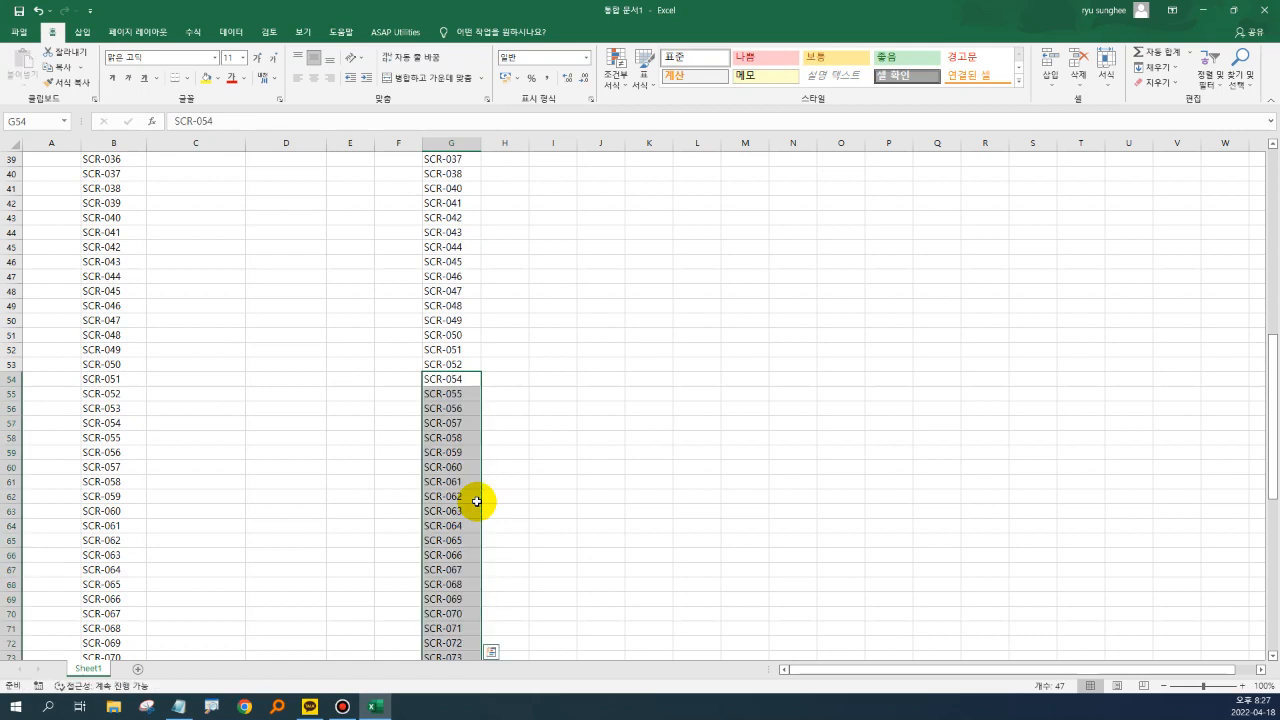
Copy the last screen ID, SCR-100 in B103, into B104 and B105
key("Left")
key("Left")
key("Left")
key("Left")
key("Left")
key("Down")
key("Down")
key("Down")
key("Down")
key("Down")
key("Down")
key("Down")
key("Down")
key("Down")
key("Down")
key("Down")
key("Down")
key("Down")
key("Down")
key("Down")
key("Down")
key("Down")
key("Down")
key("Down")
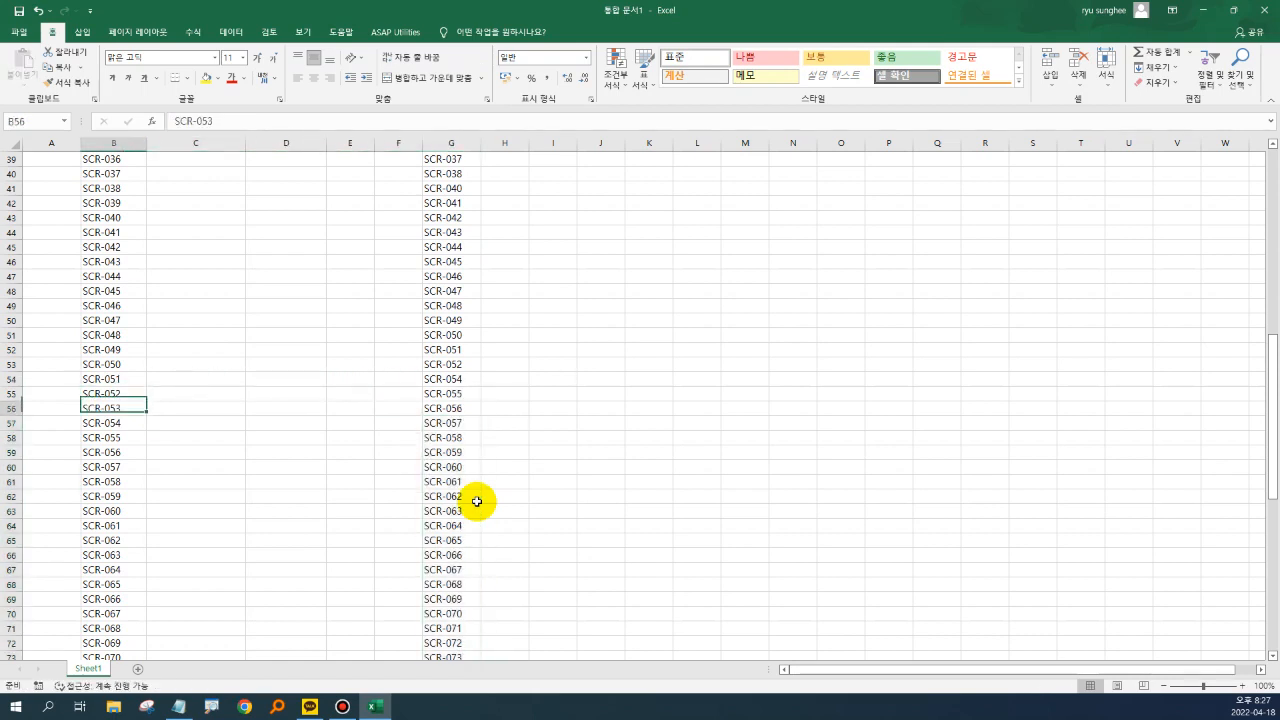
key("Down")
key("Down")
key("Down")
key("Down")
key("Down")
key("Down")
key("Down")
key("Down")
key("Down")
key("Down")
key("Down")
key("Down")
key("Down")
key("Down")
key("Down")
key("Down")
key("Down")
key("Down")
key("Down")
key("Down")
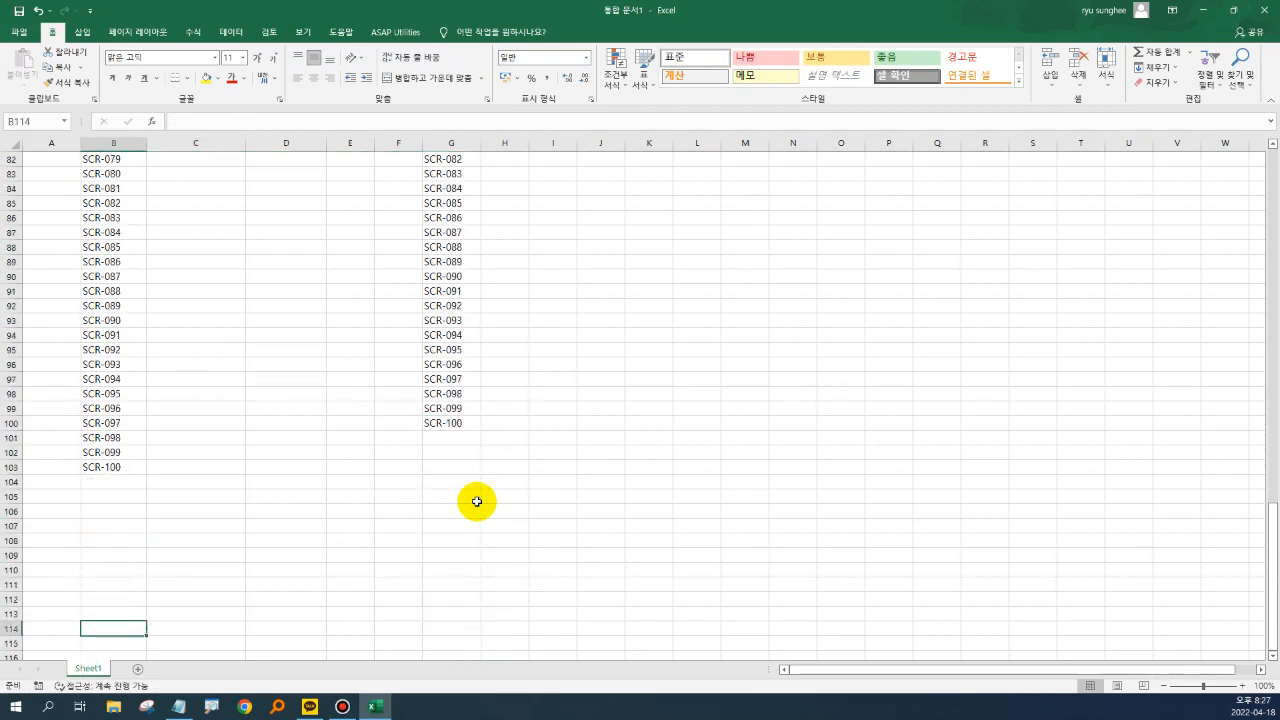
key("Up")
key("Up")
key("Up")
key("Up")
key("Up")
key("Up")
key("Up")
key("Up")
key("Up")
key("Up")
key("Up")
key("Up")
key("Down")
key("Down")
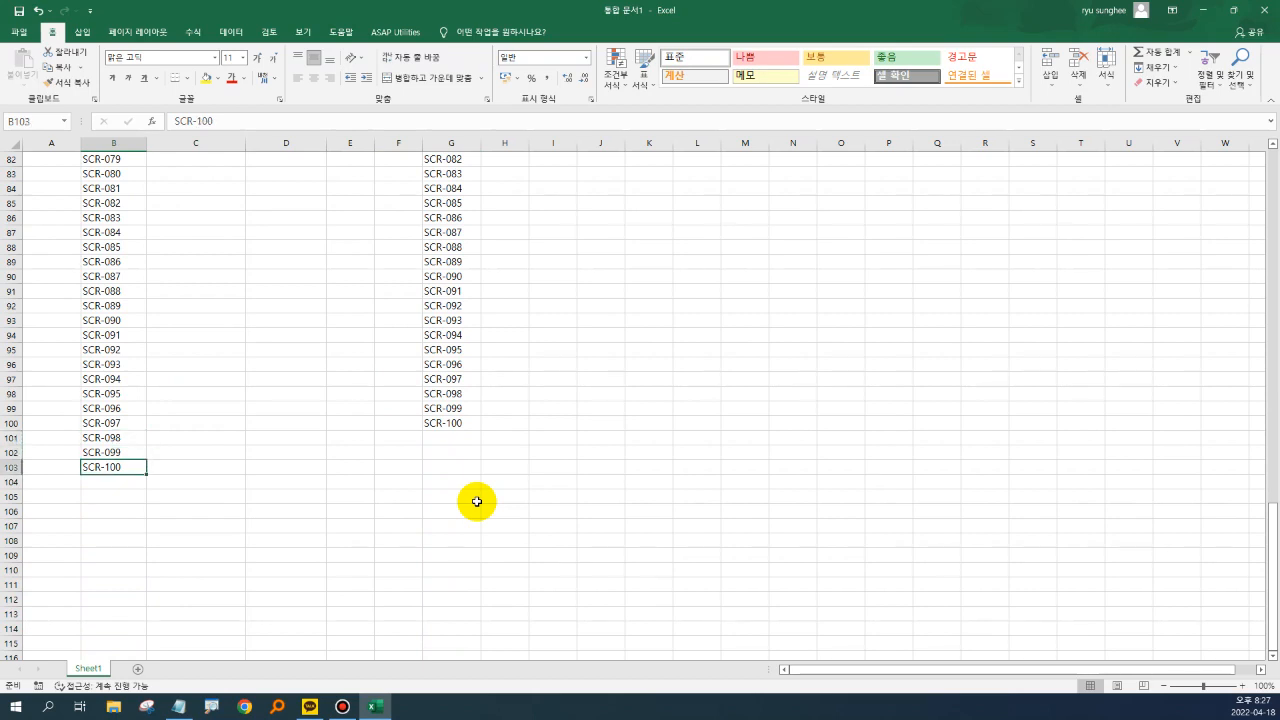
key("ctrl+c")
key("Down")
key("ctrl+v")
key("Down")
key("ctrl+v")
Change the screen IDs in B104 and B105 to SCR-101 and SCR-102
key("F2")
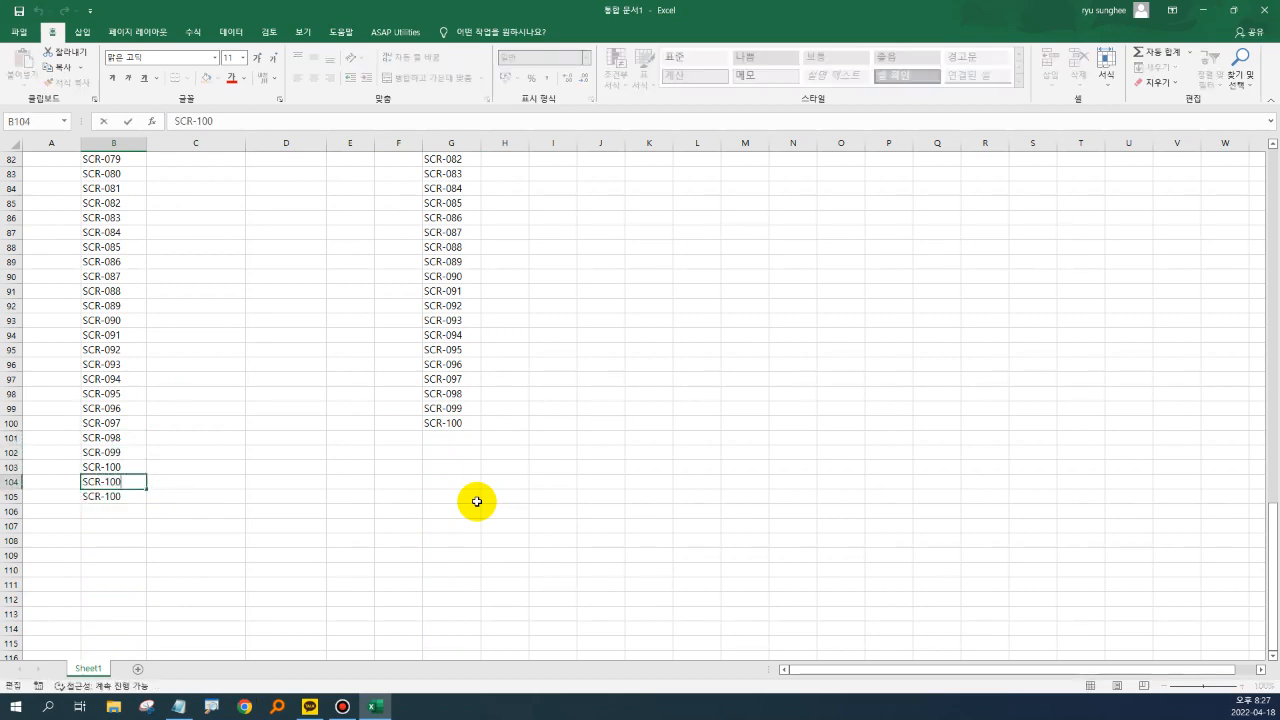
key("BackSpace")
type("1")
key("Return")
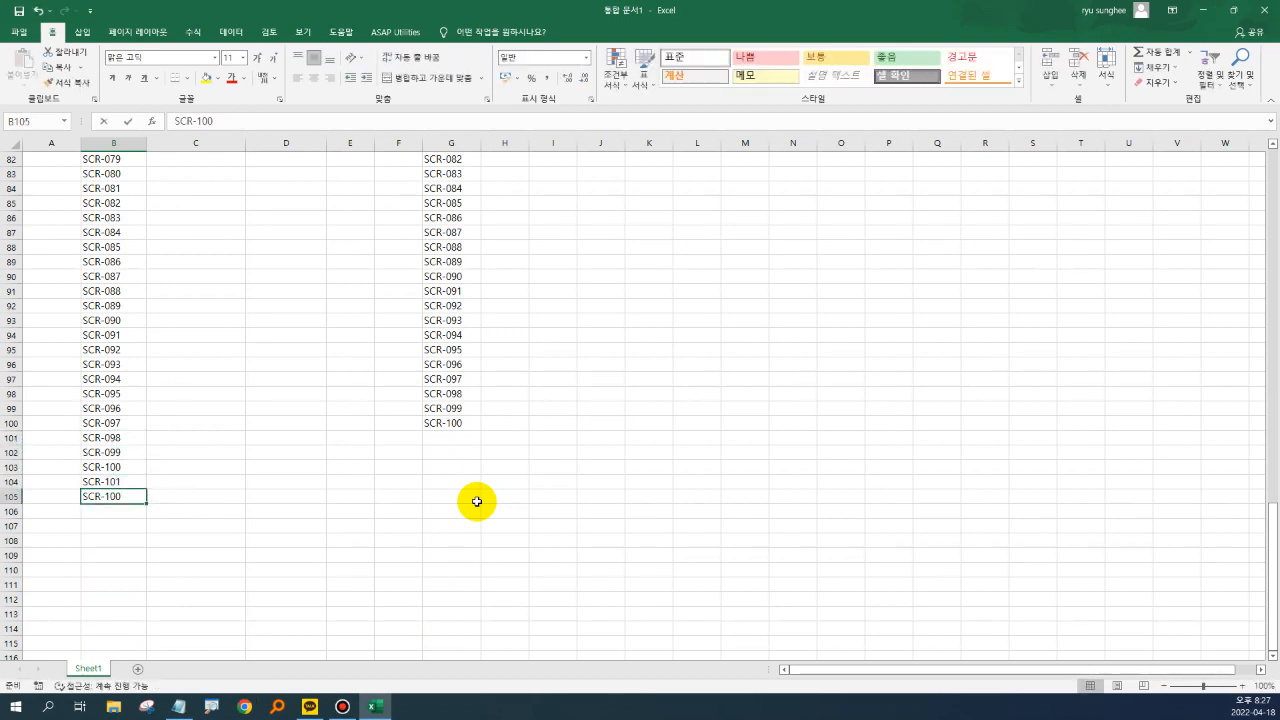
key("F2")
key("BackSpace")
type("2")
key("ctrl+Return")
Examine the 화면ID columns B and G of the 요구사항추적표 and 화면정의서 lists from the top
scroll(476, 502, "up", 11)
scroll(476, 502, "up", 16)
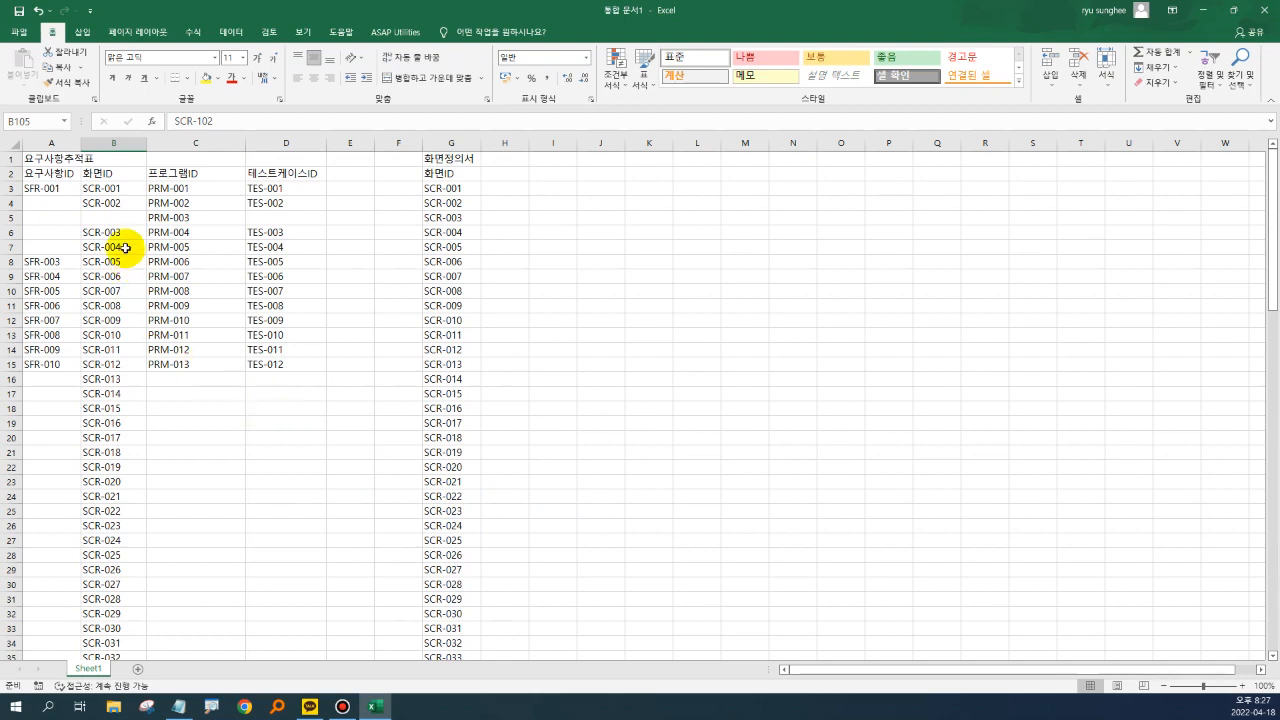
left_click(114, 143)
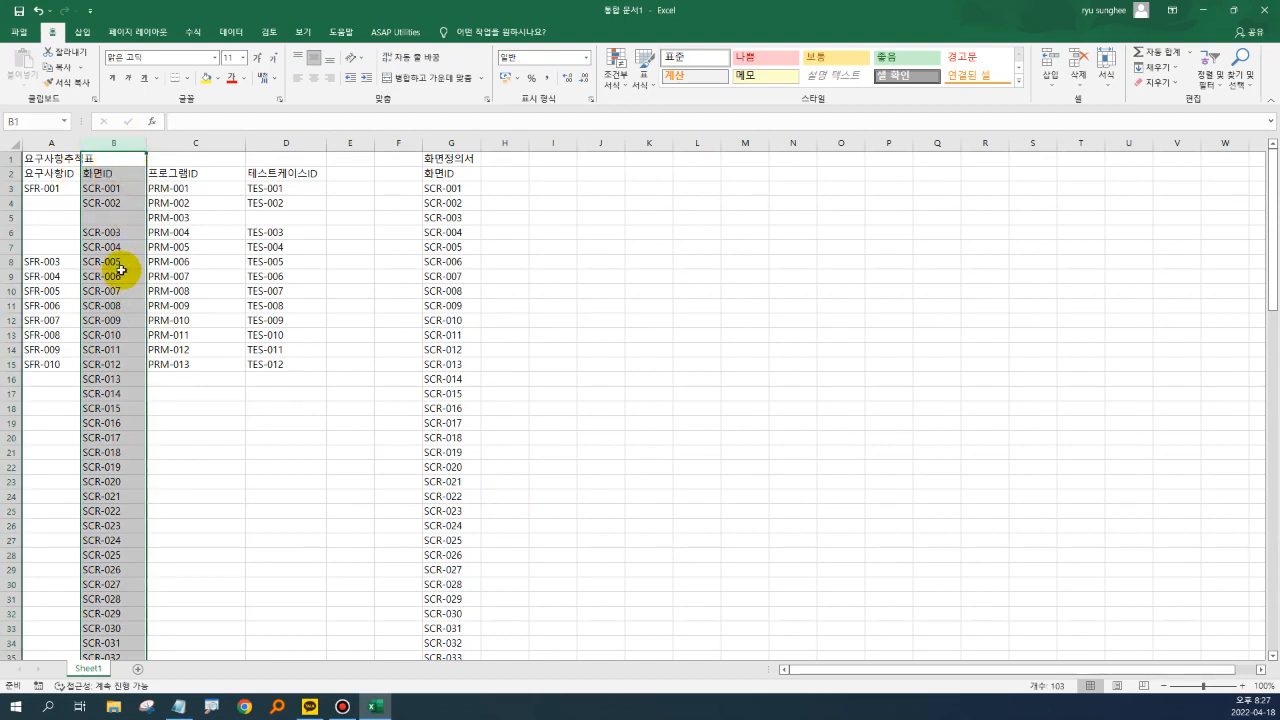
left_click(462, 143)
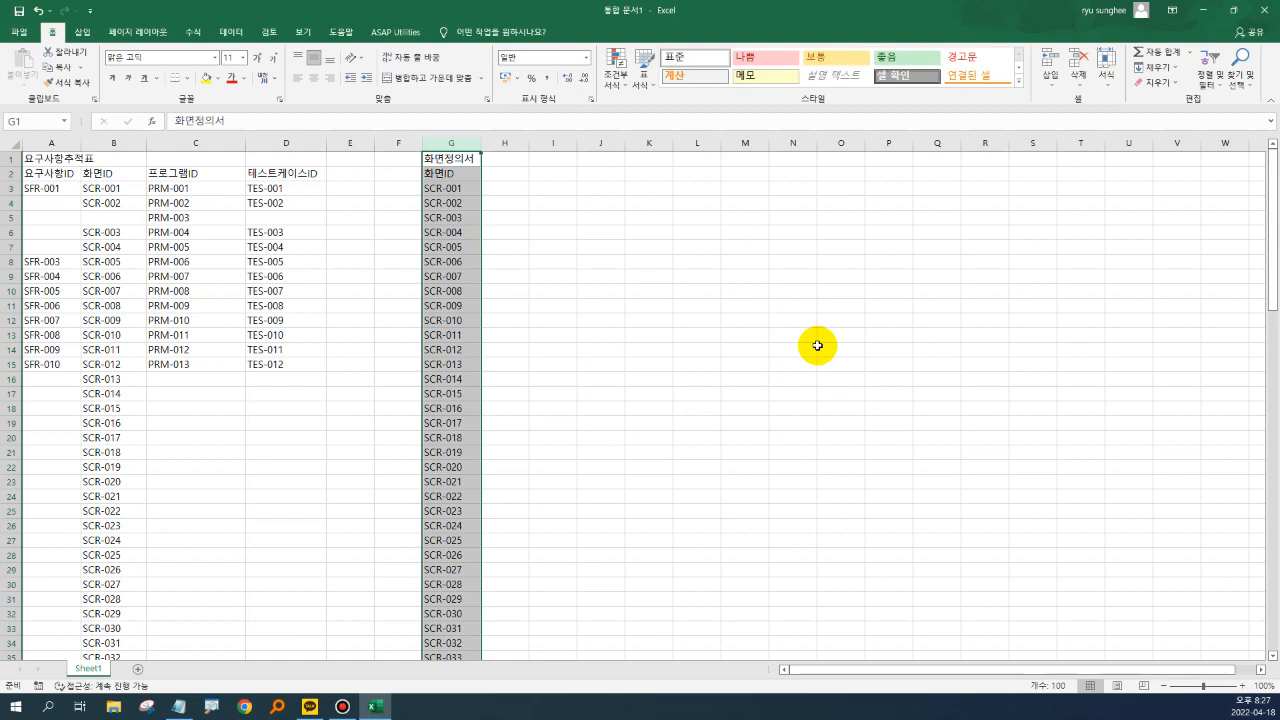
left_click(194, 376)
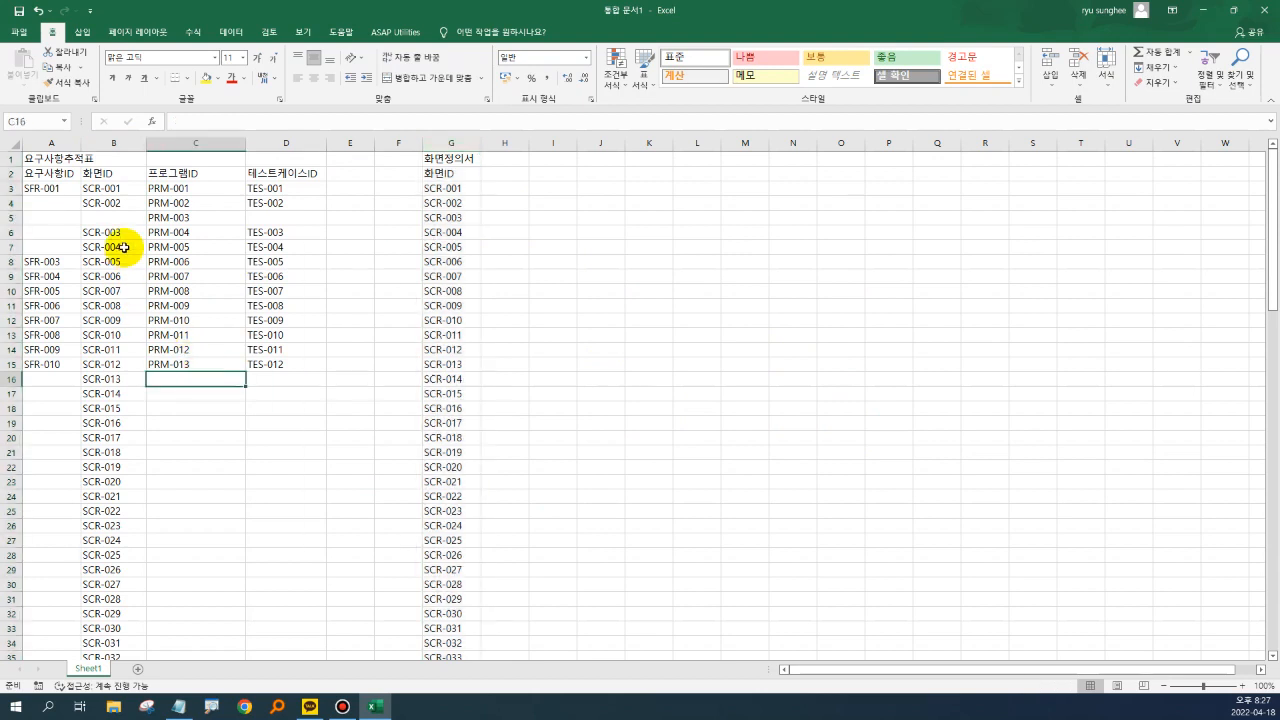
left_click(126, 235)
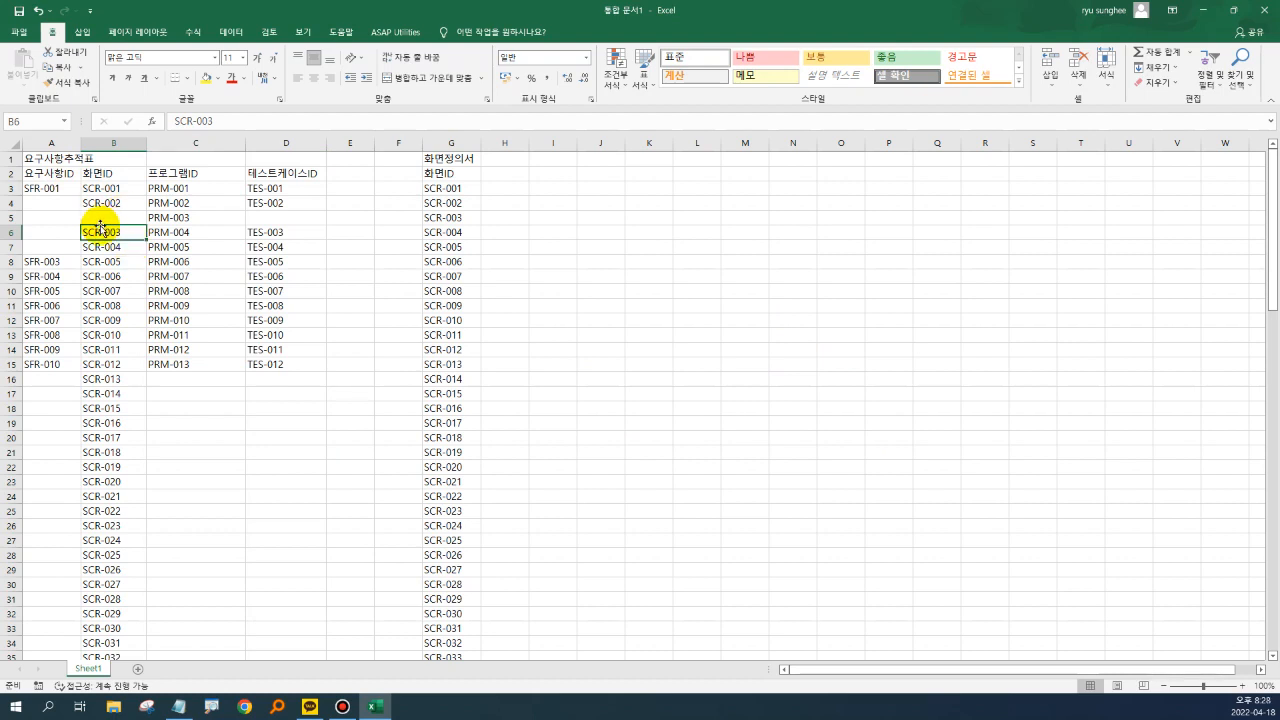
Copy the 화면ID header and full screen ID list from B2:B105 to K2
left_click_drag(100, 170, 127, 199)
key("shift+Down")
key("shift+Down")
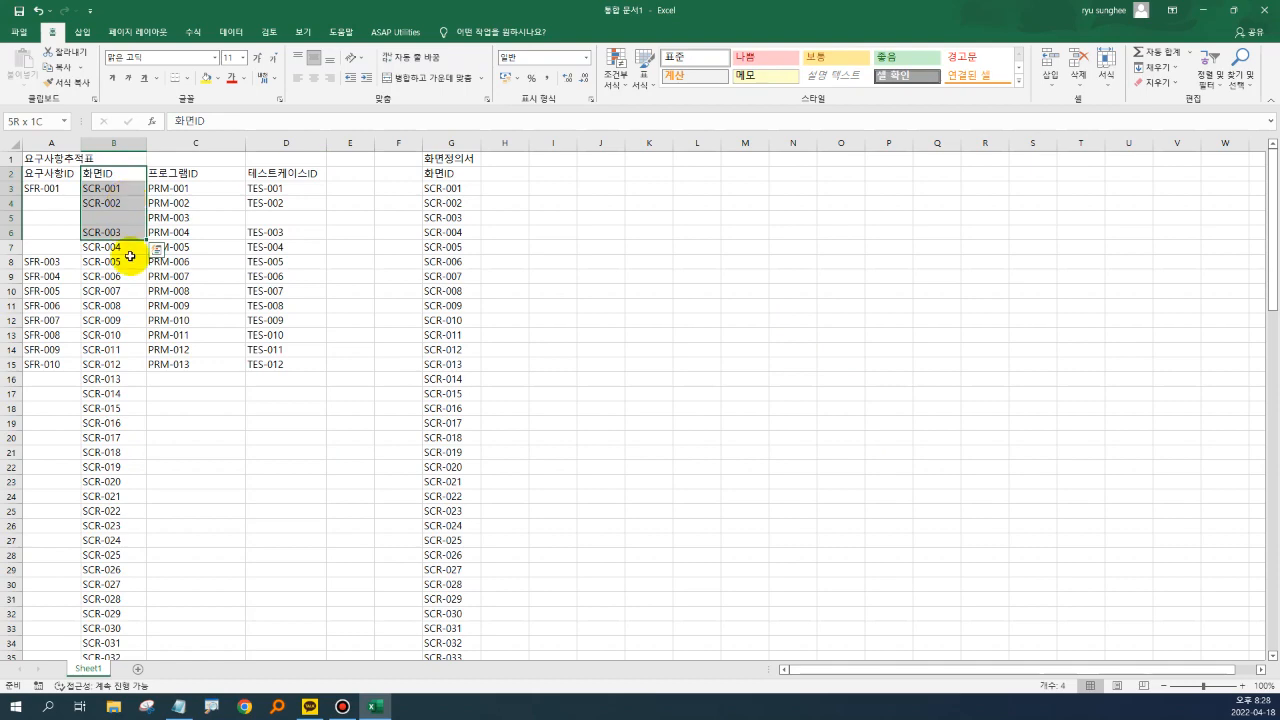
key("ctrl+shift+Down")
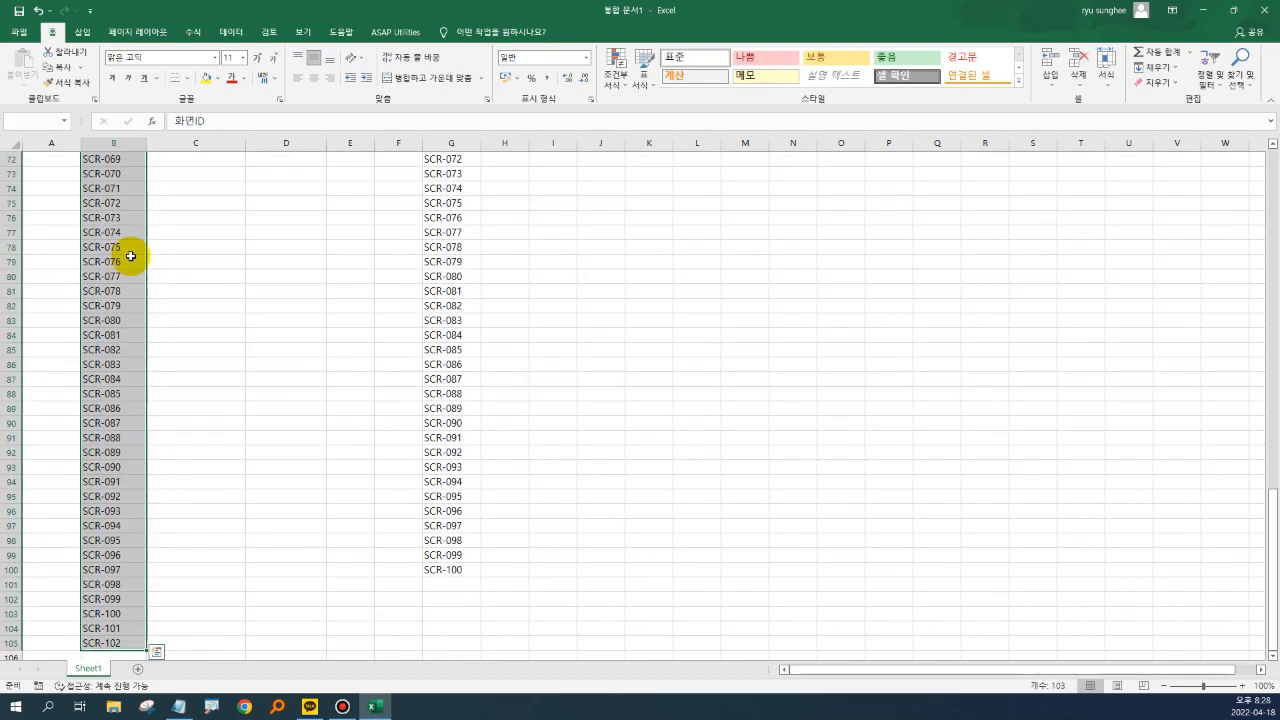
key("ctrl+c")
key("ctrl+Up")
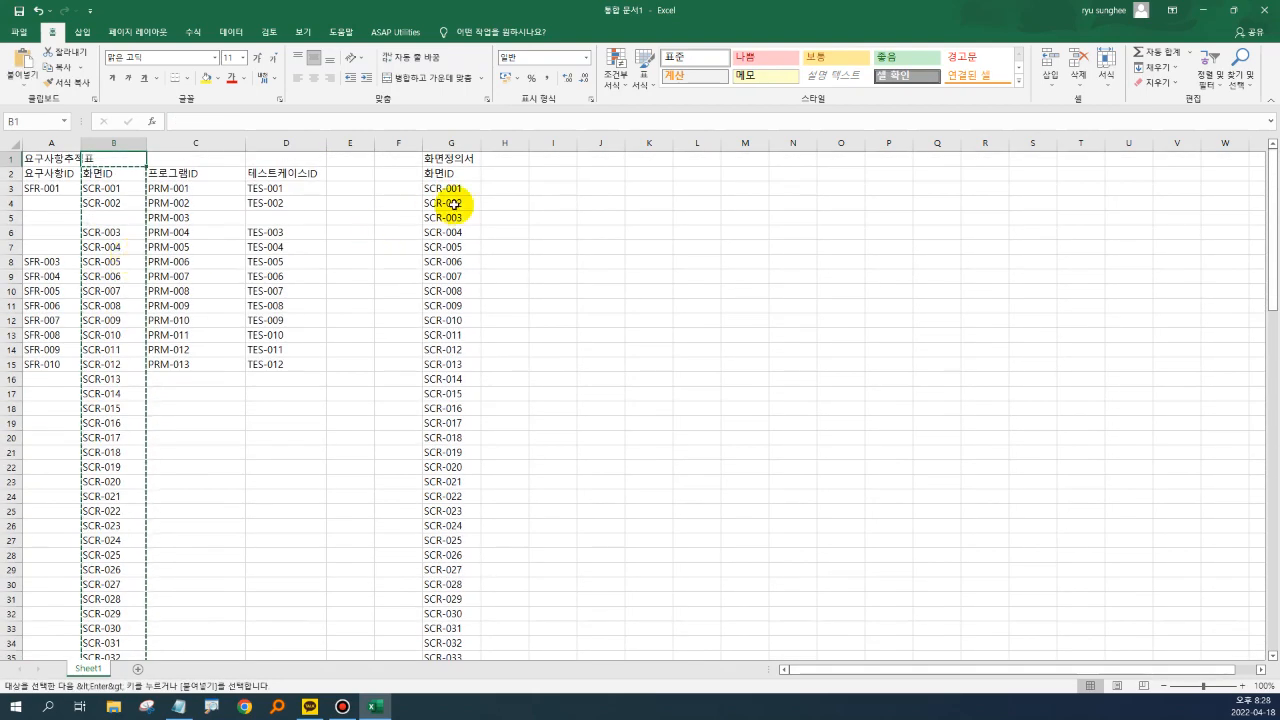
left_click(640, 174)
key("ctrl+v")
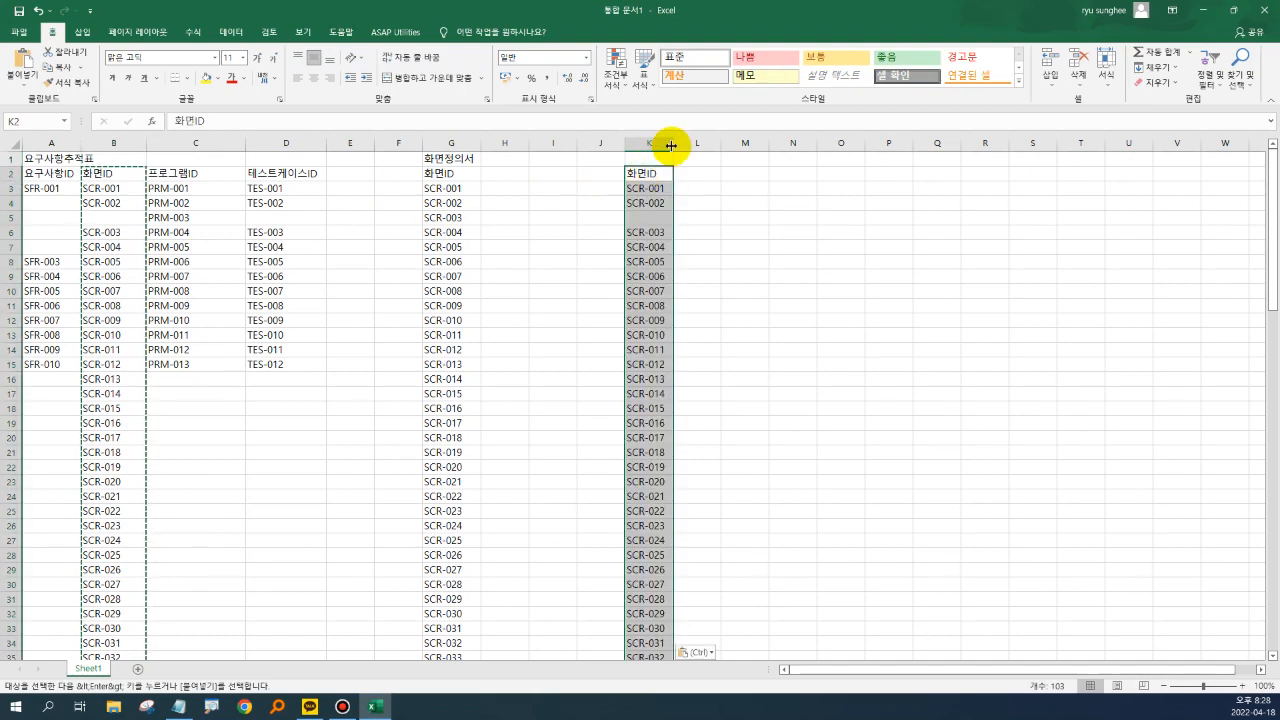
Move the screen IDs from K6 downward up one row to K5, closing the blank cell in the copied list
left_click(652, 234)
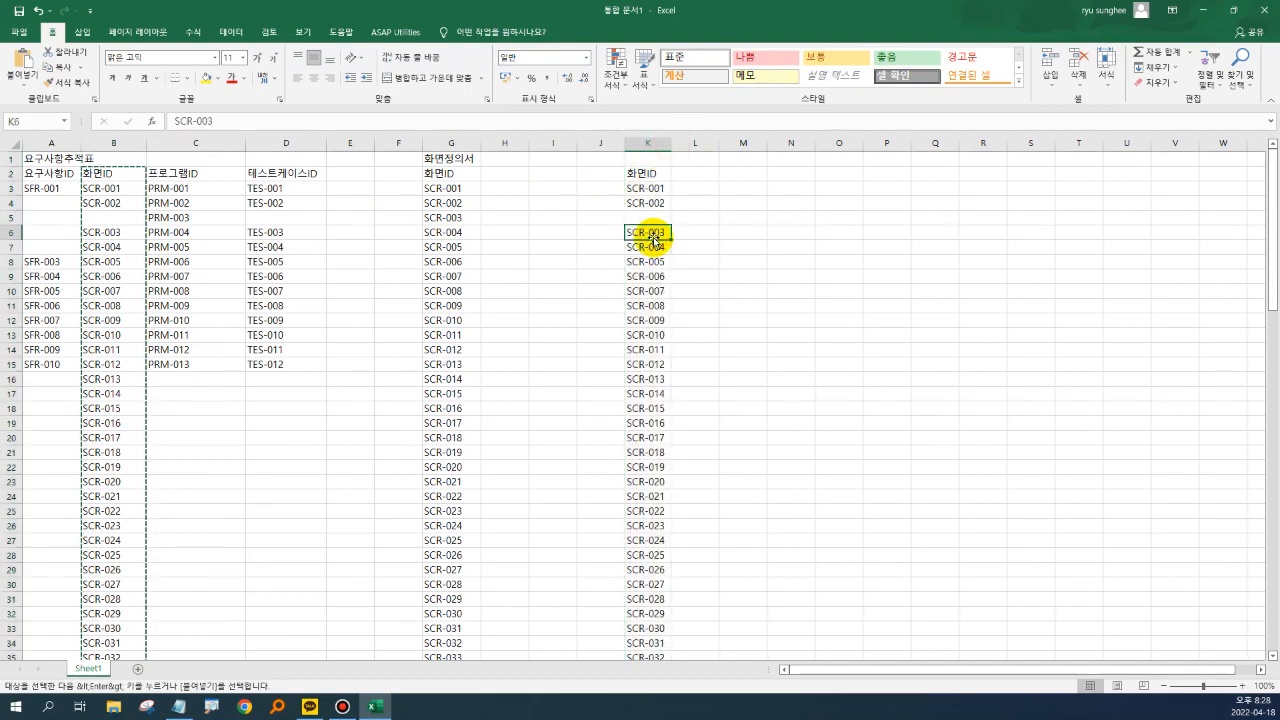
key("ctrl+shift+Down")
key("ctrl+x")
key("Up")
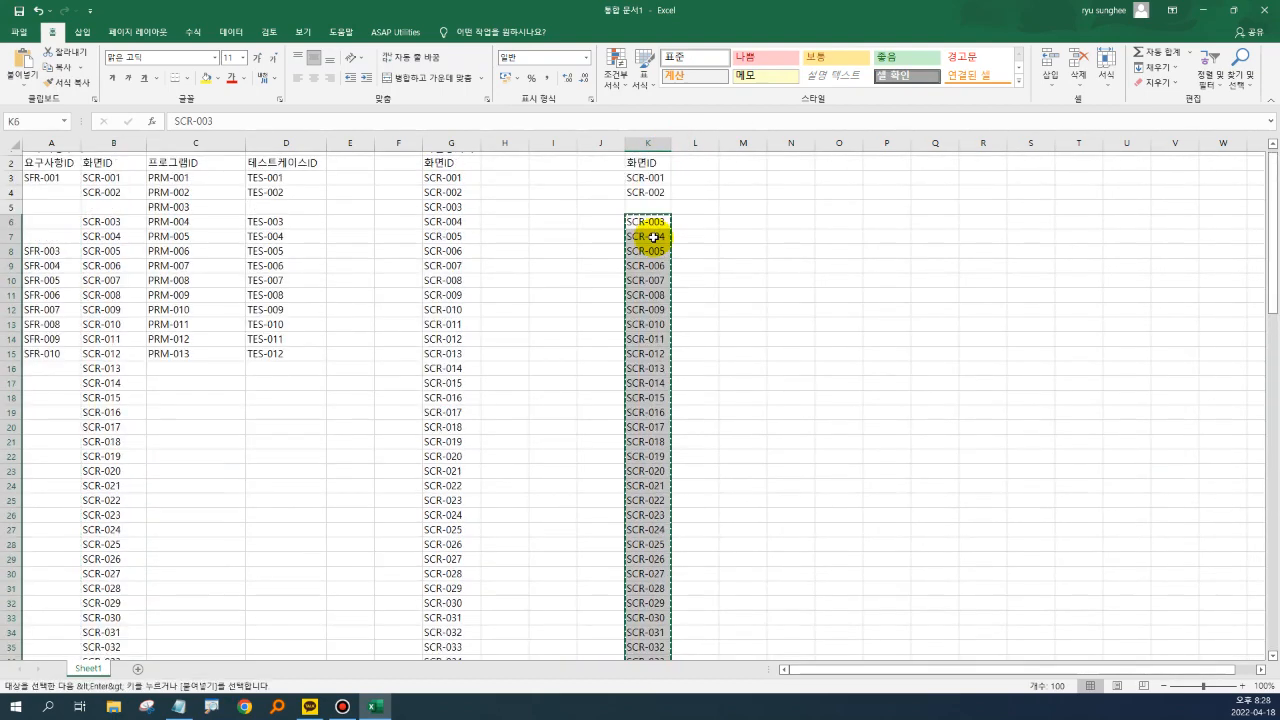
key("ctrl+v")
left_click(653, 237)
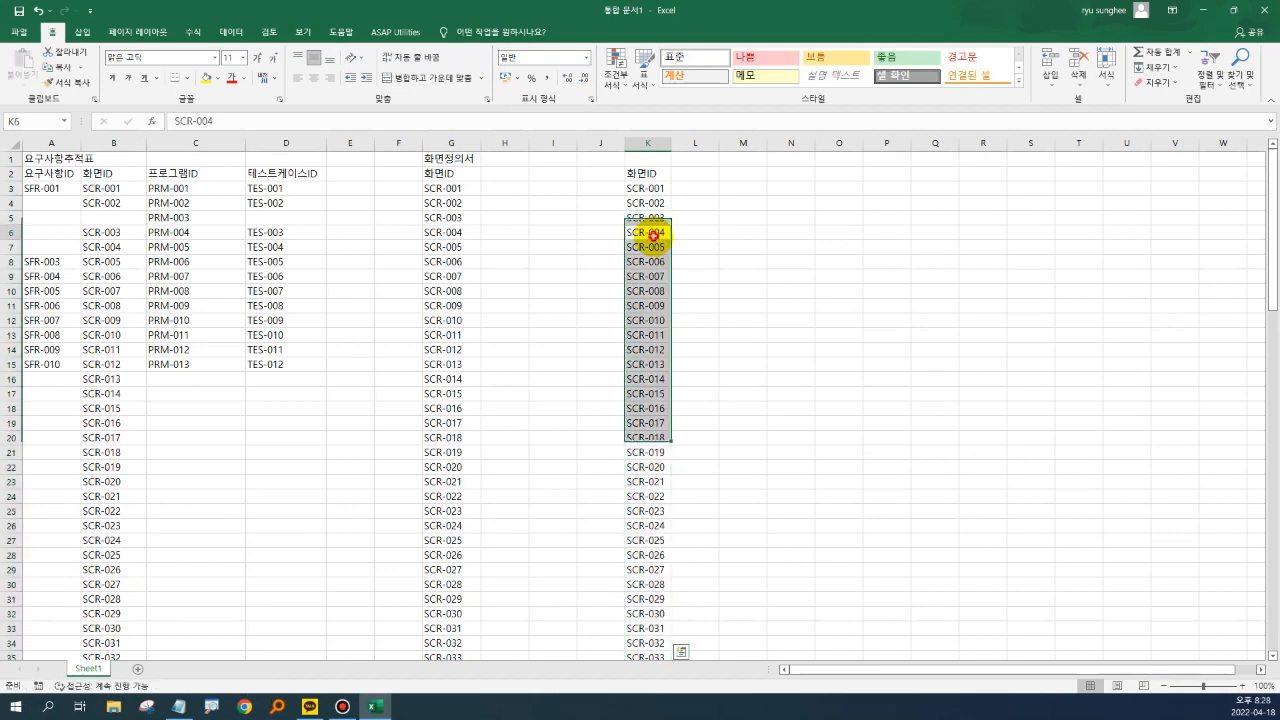
Copy the 화면정의서 list's 화면ID header and full screen ID list from G2:G100 to L2
left_click(466, 175)
key("ctrl+shift+Down")
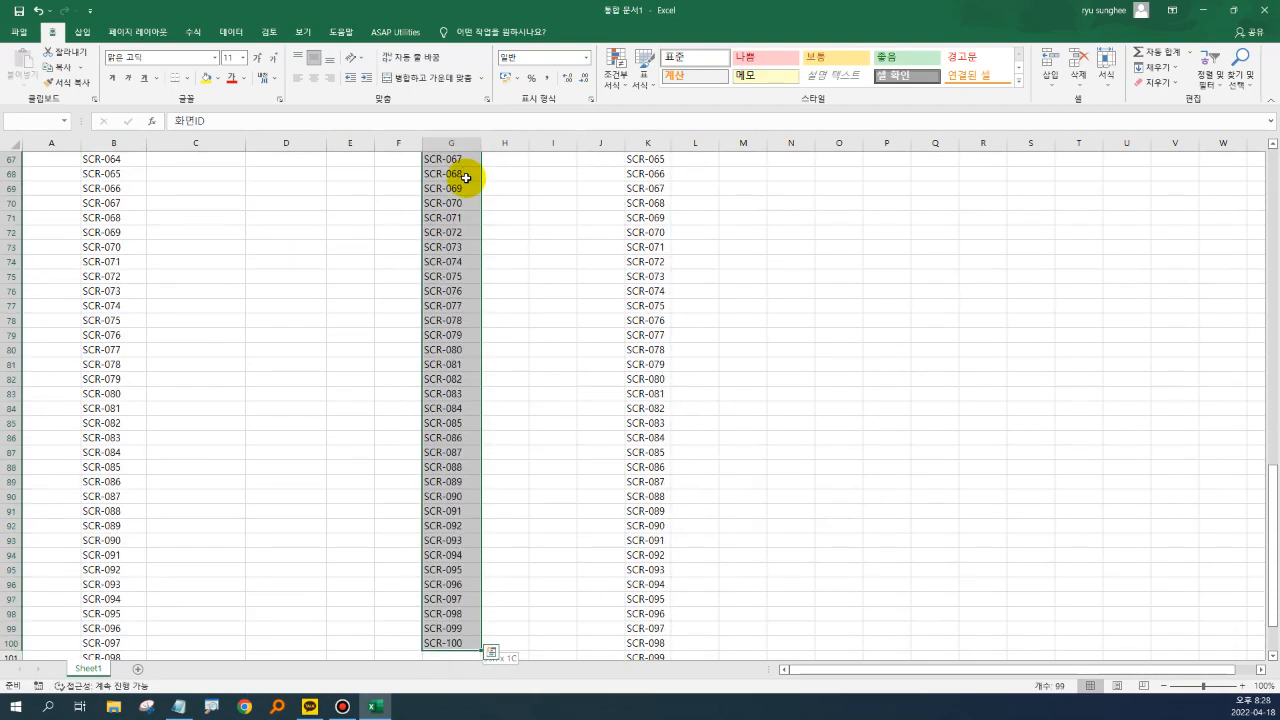
key("ctrl+c")
key("Up")
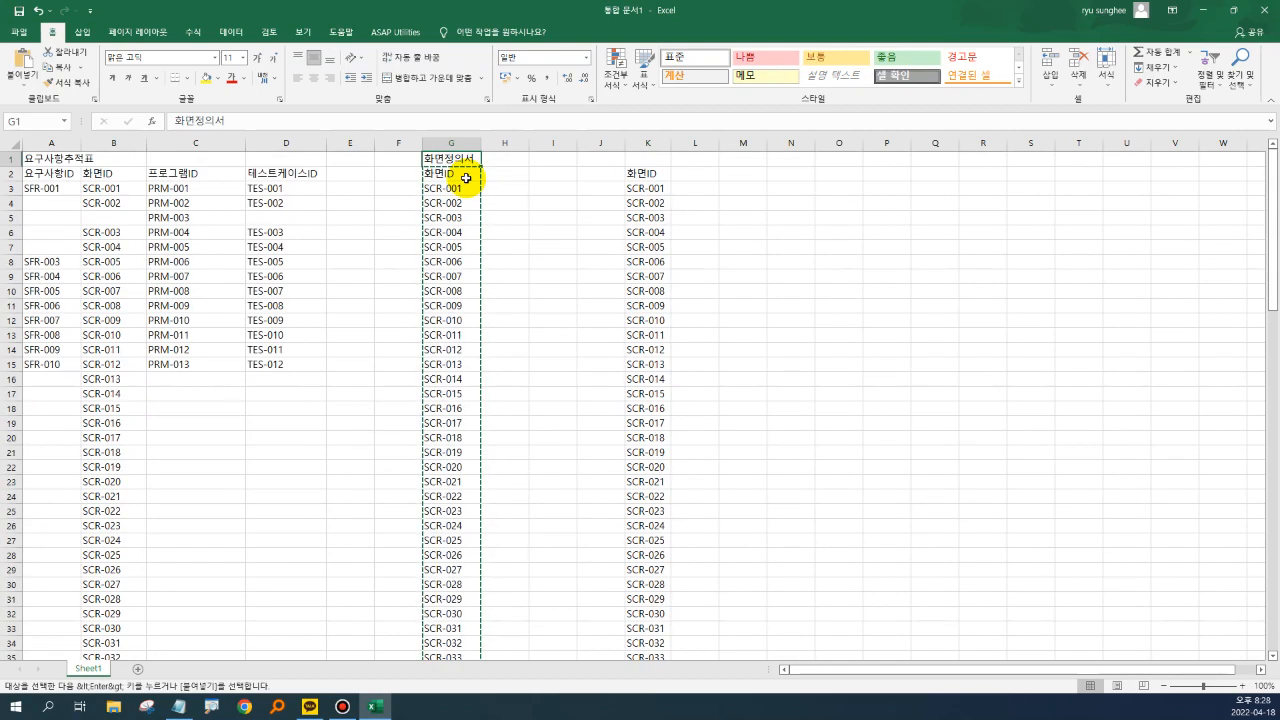
key("Right")
key("Right")
key("Right")
key("Right")
key("Right")
key("Down")
key("ctrl+v")
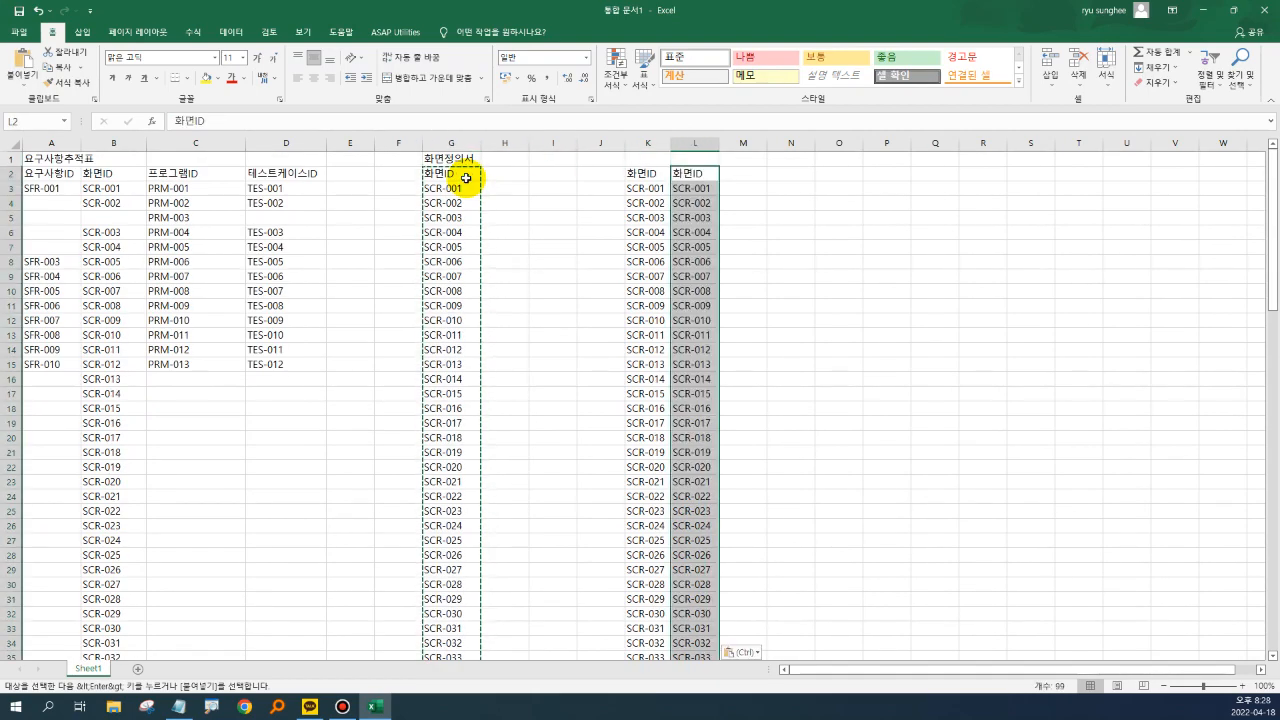
Copy the 요구사항추적표 title from A1 to K1, above the first copied ID list
key("Left")
key("Up")
key("Left")
key("Left")
key("Left")
key("Home")
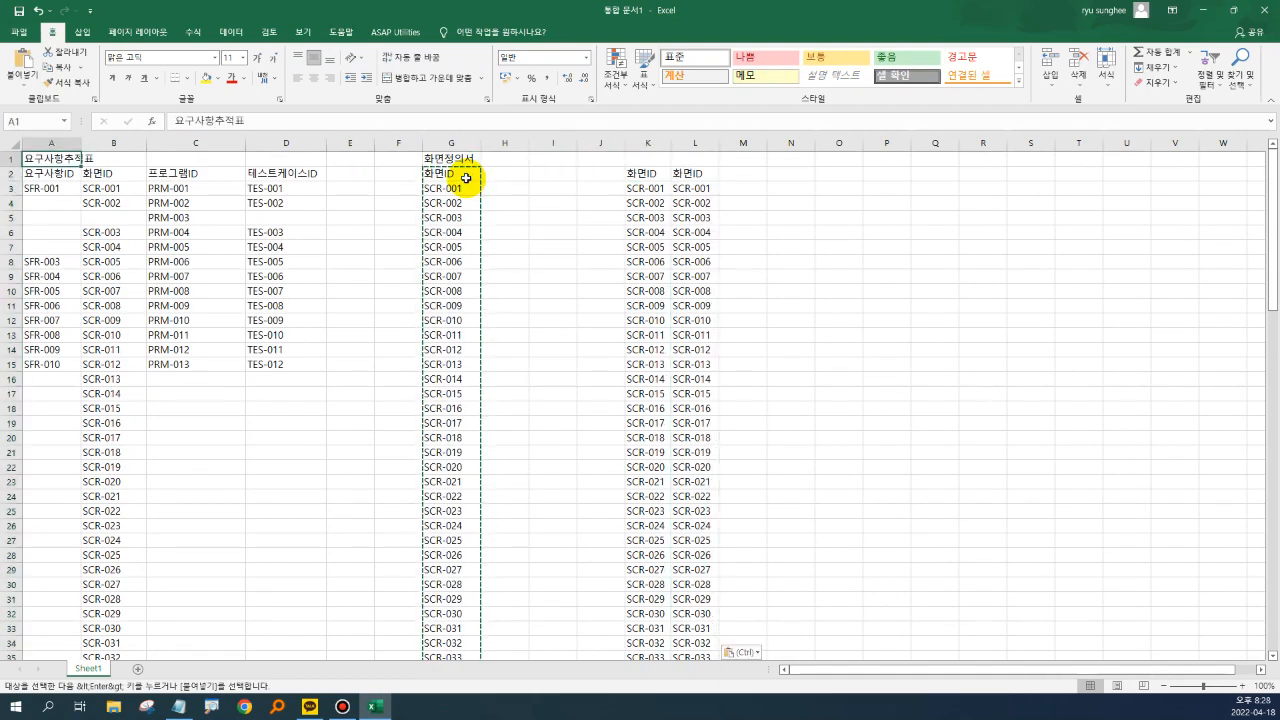
key("ctrl+c")
key("Right")
key("Right")
key("Right")
key("Right")
key("Right")
key("Right")
key("Right")
key("Right")
key("Right")
key("Right")
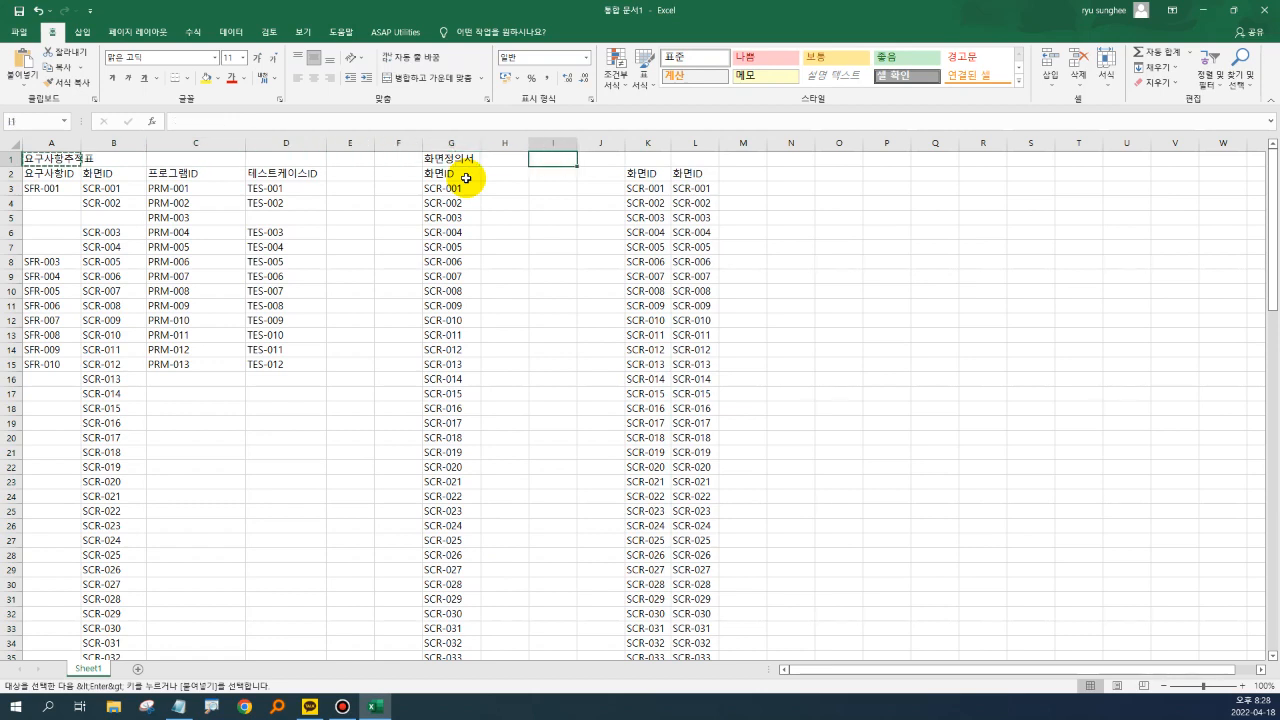
key("ctrl+v")
Copy the 화면정의서 title from G1 to L1, above the second copied ID list
key("Left")
key("Left")
key("Left")
key("Left")
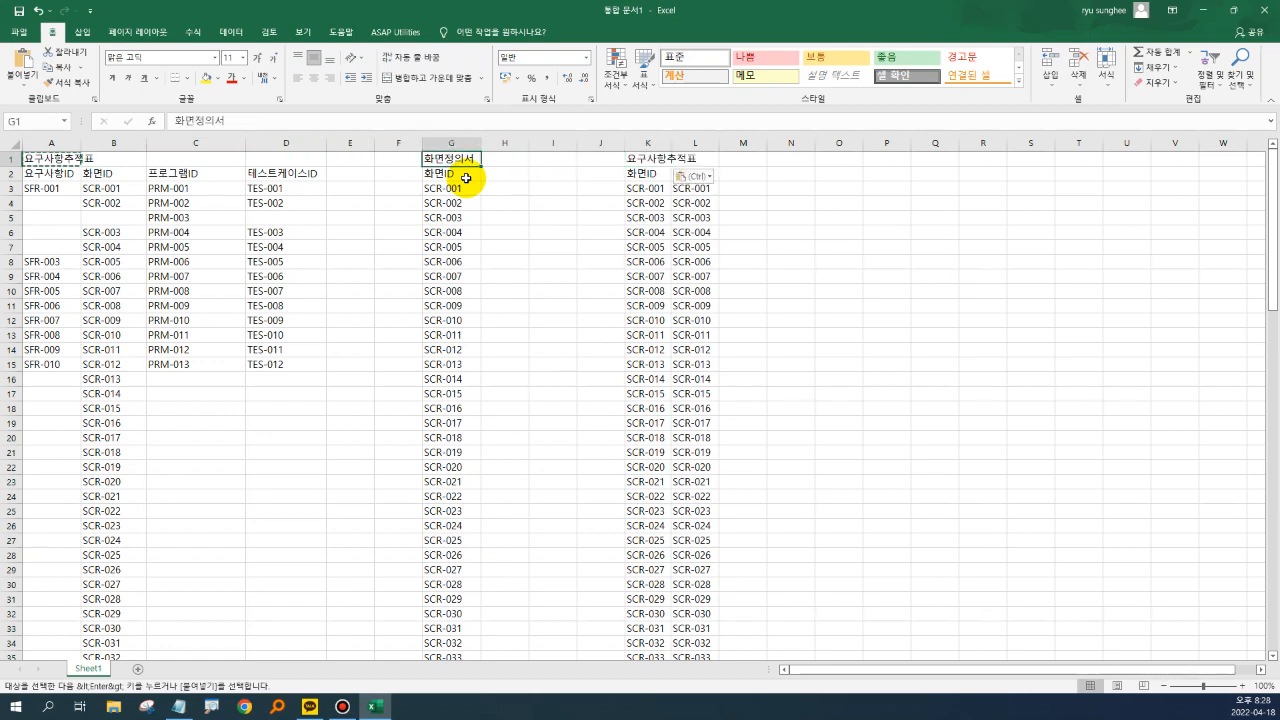
key("ctrl+c")
key("Right")
key("Right")
key("Right")
key("Right")
key("Right")
key("ctrl+v")
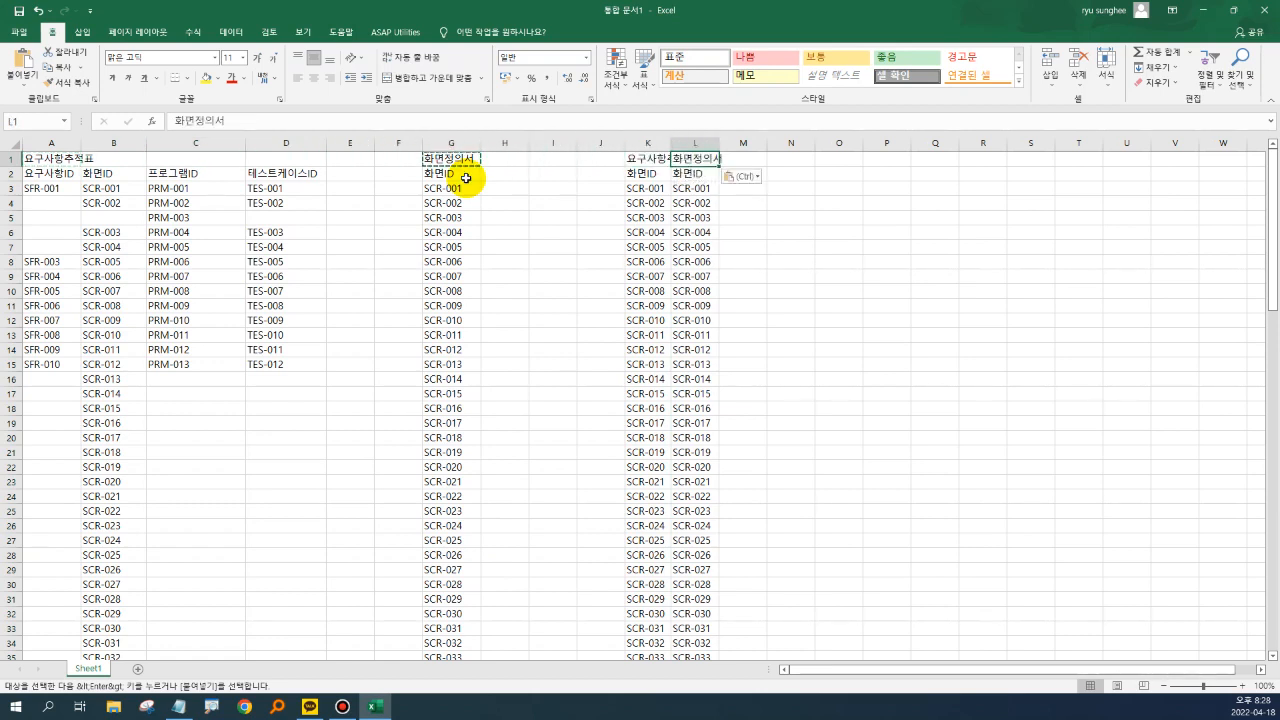
key("Escape")
Auto-fit the widths of columns K and L to their contents
key("Left")
left_click(648, 143)
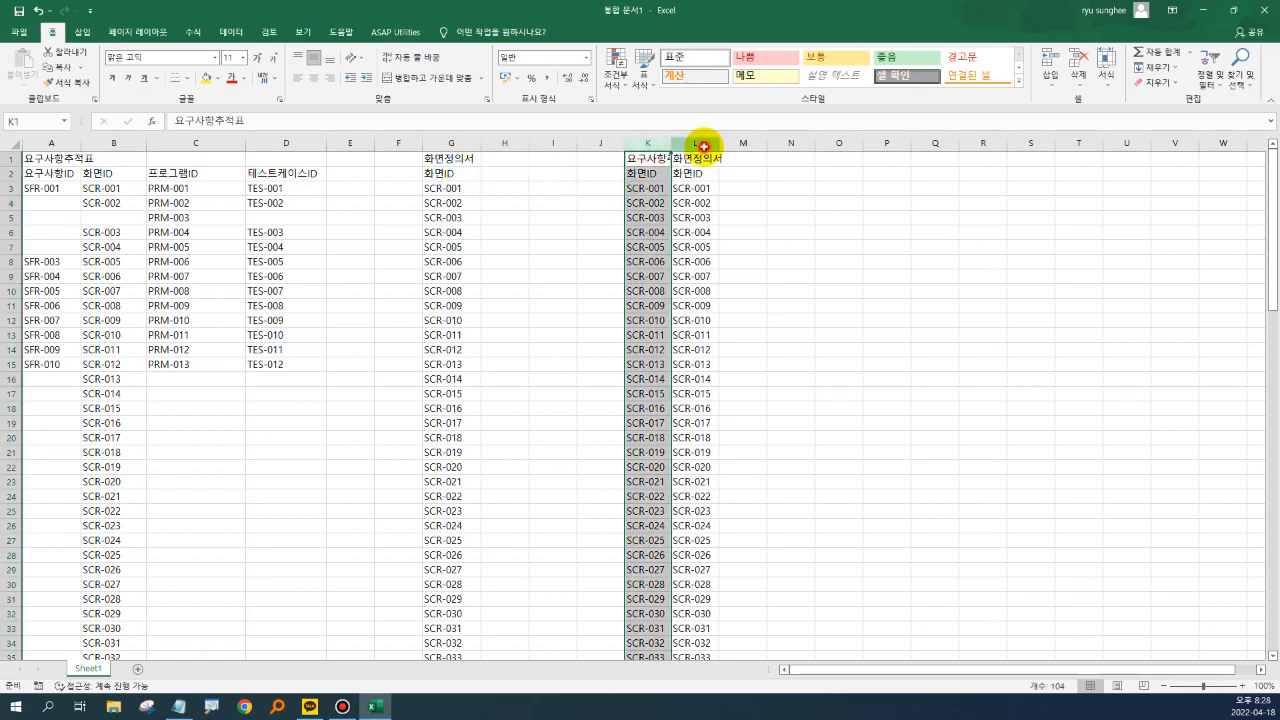
left_click_drag(704, 146, 720, 143)
double_click(720, 143)
left_click(848, 333)
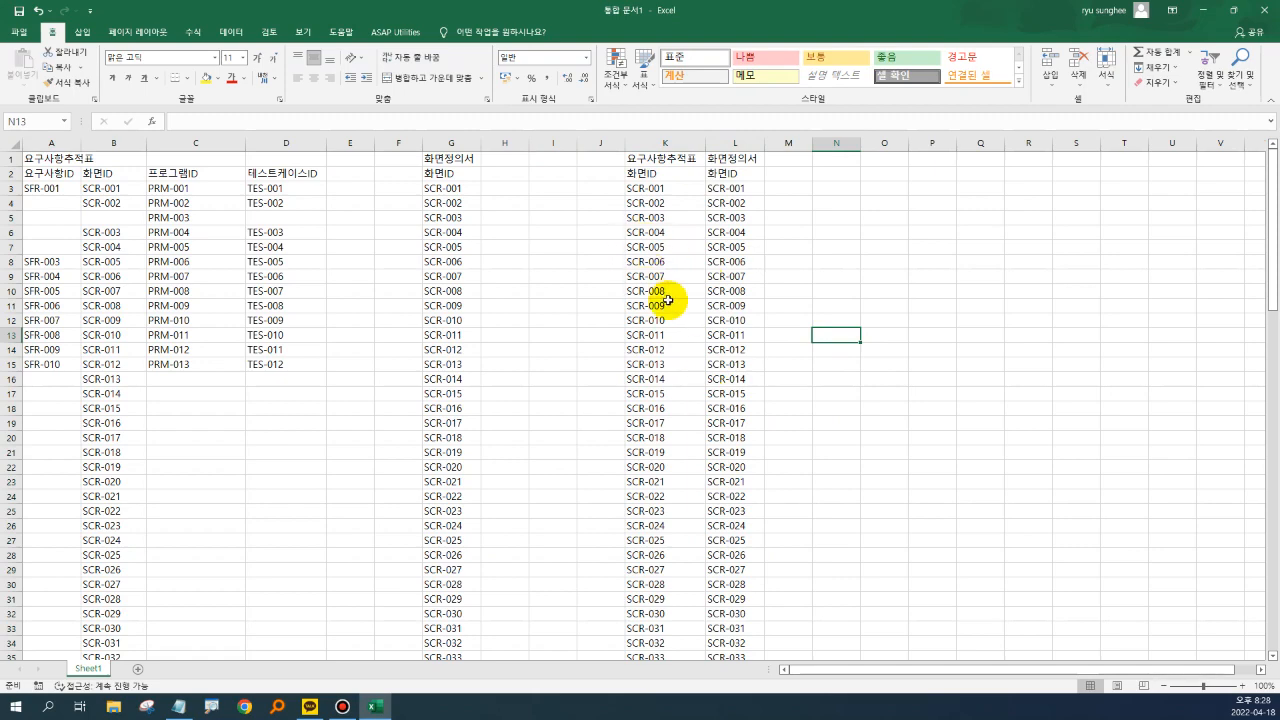
Insert a blank column between the copied 요구사항추적표 and 화면정의서 ID lists
scroll(667, 300, "down", 10)
scroll(667, 300, "down", 19)
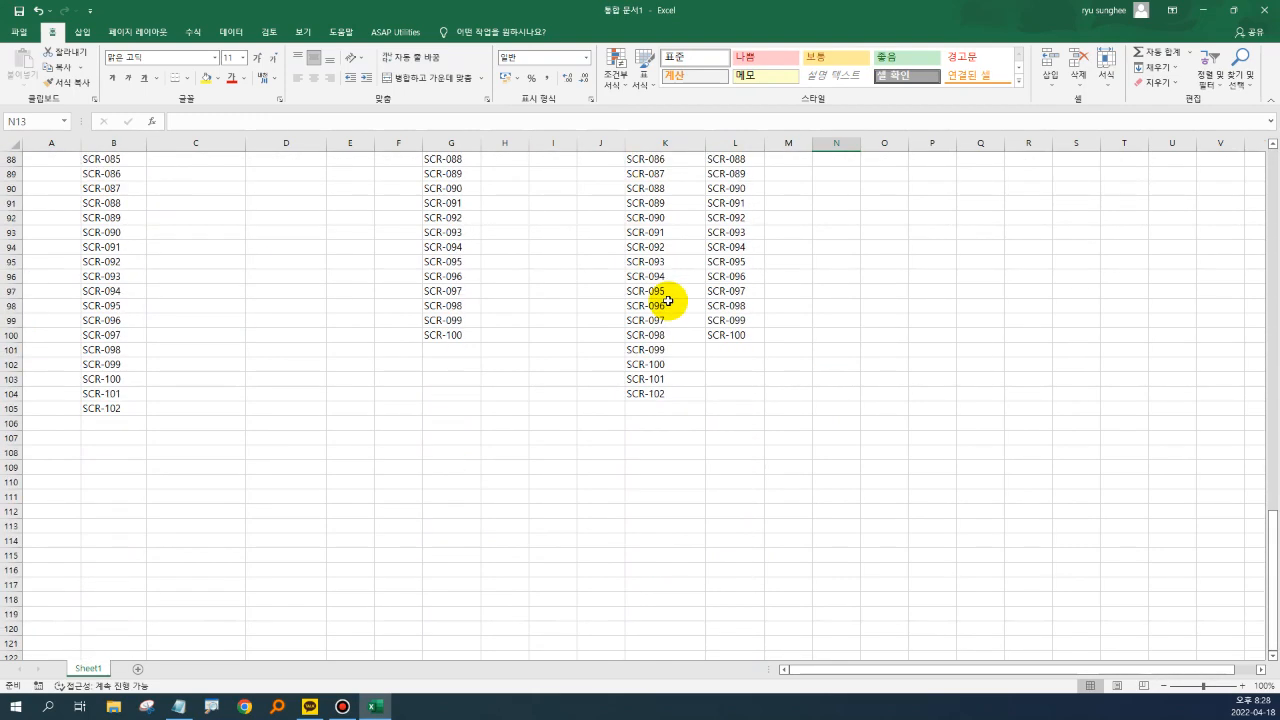
scroll(667, 300, "up", 20)
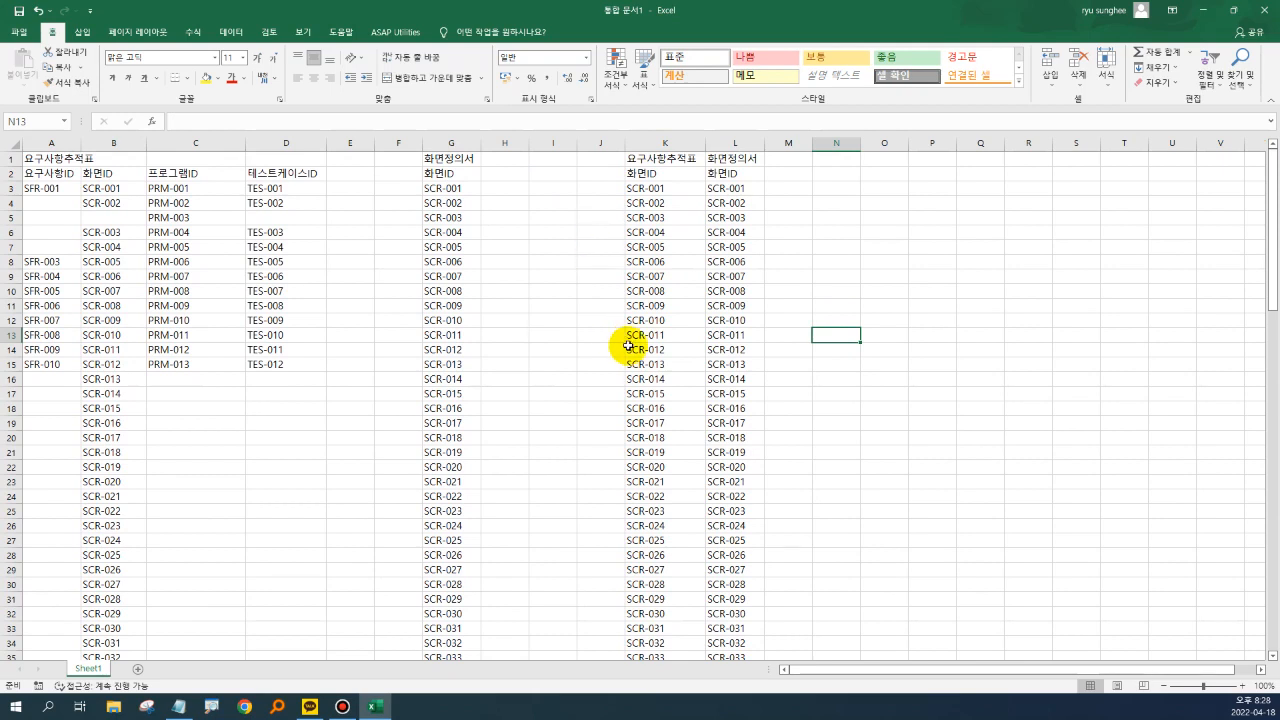
right_click(726, 146)
left_click(770, 243)
left_click(798, 216)
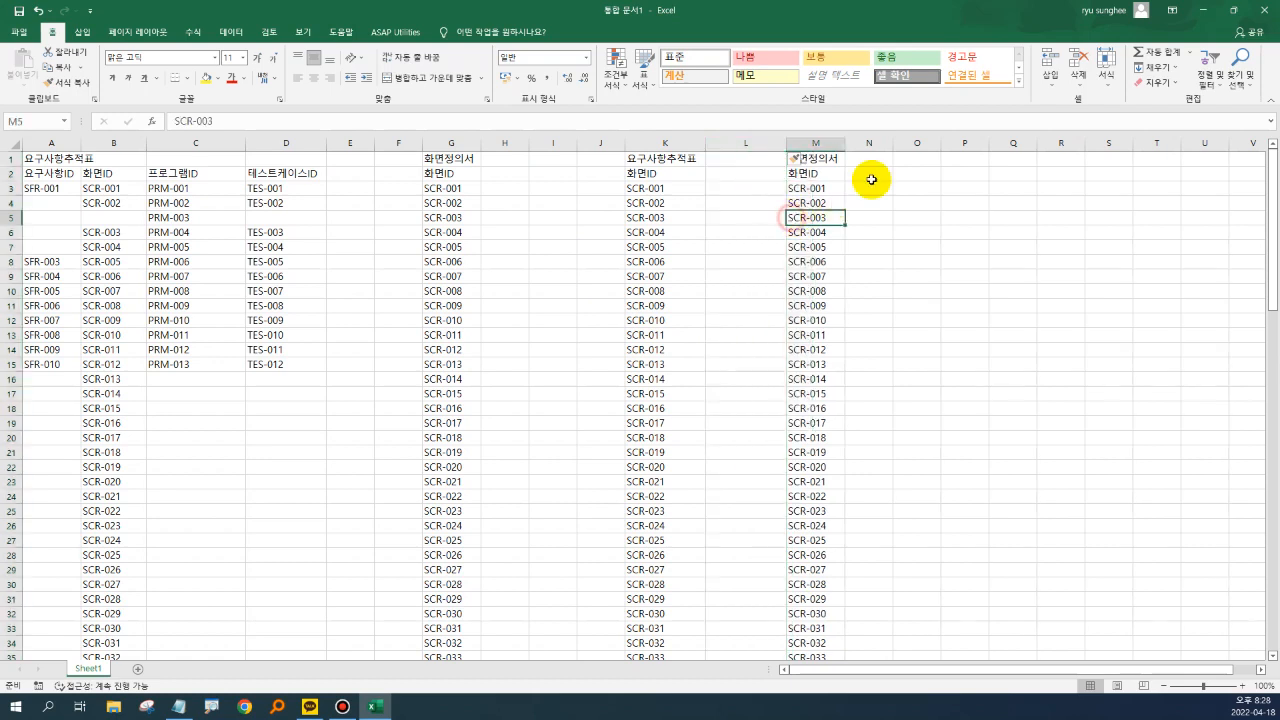
Compare the first screen IDs of the copied lists in columns K and M, rows 3 to 7
left_click(755, 185)
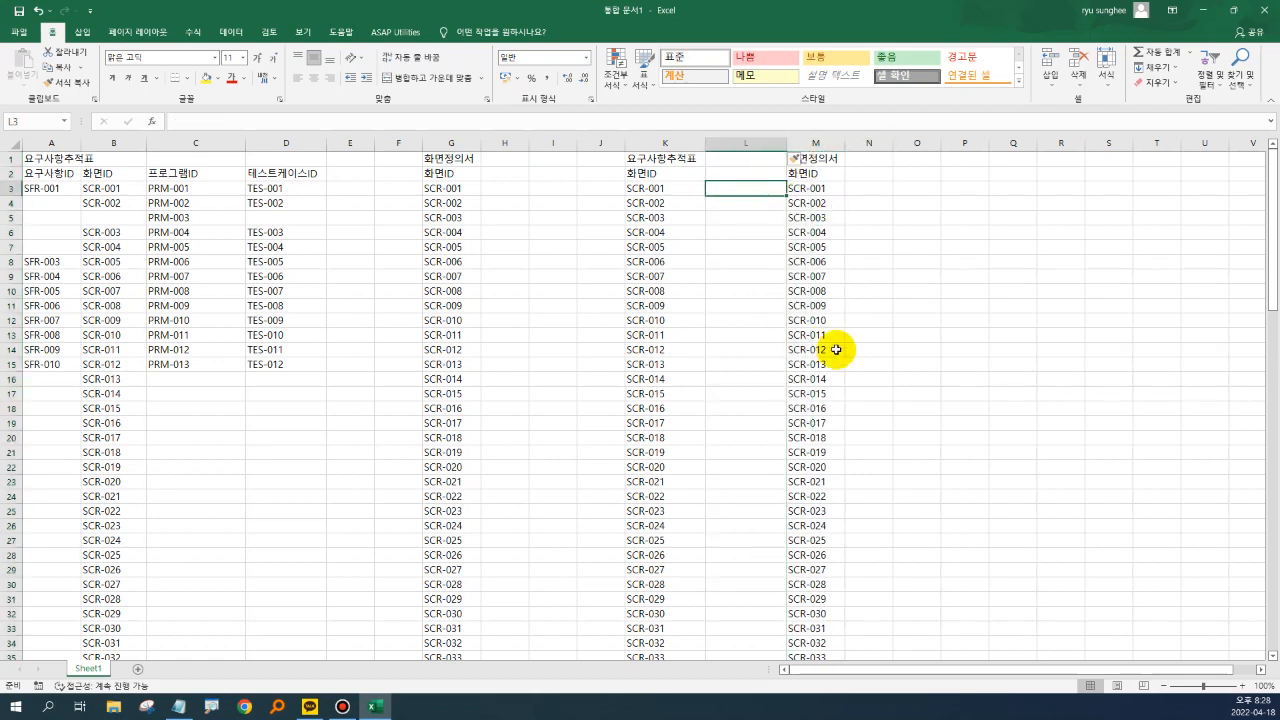
key("Left")
key("Right")
key("Left")
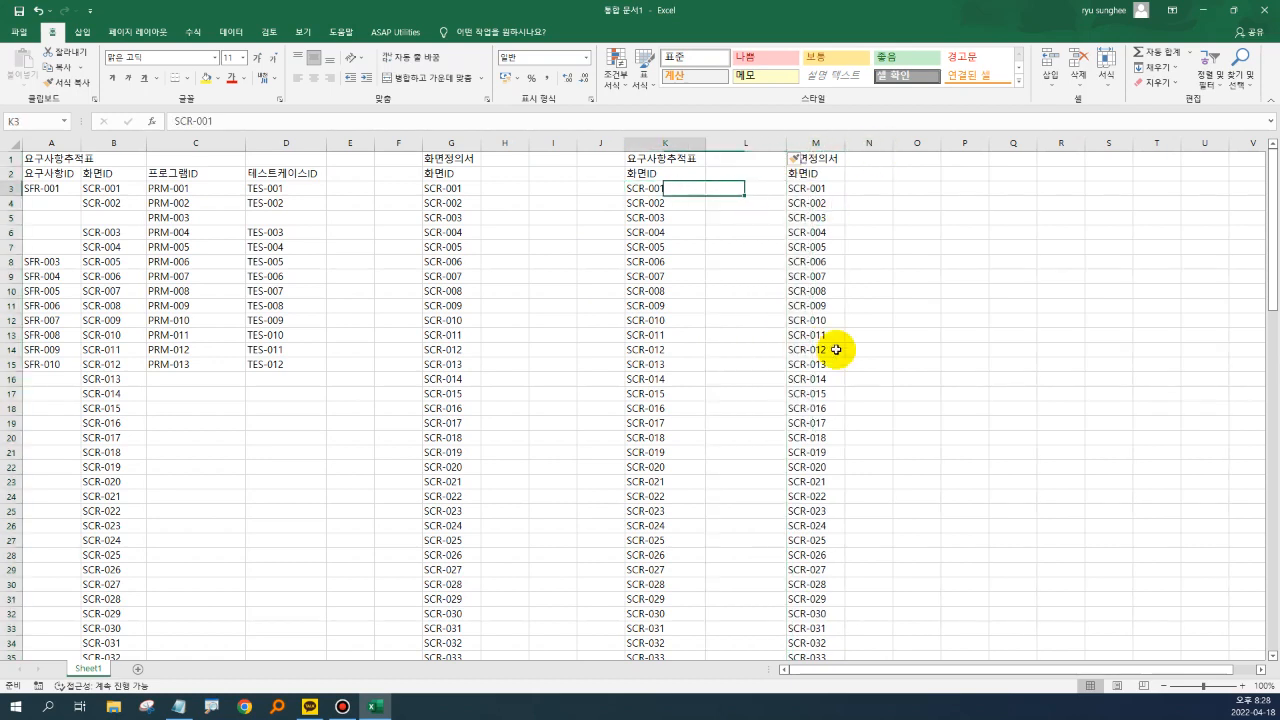
key("Down")
key("Down")
key("Down")
key("Down")
key("Right")
key("Right")
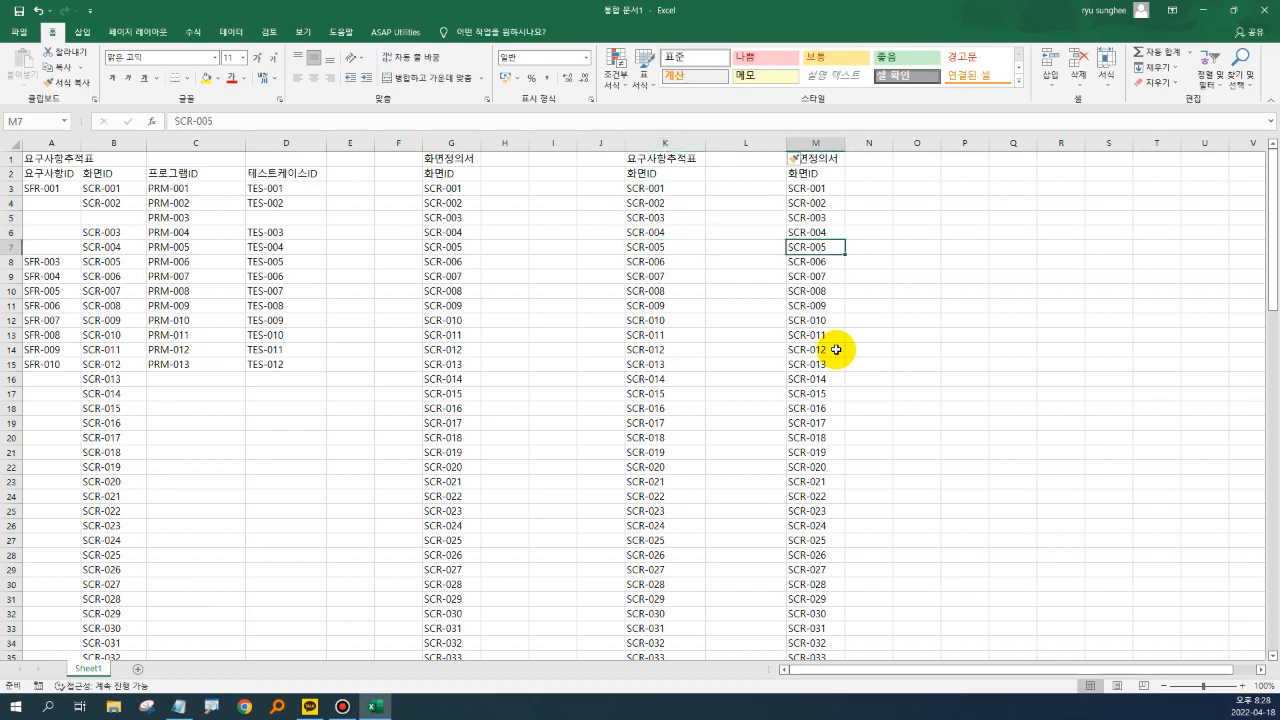
key("Up")
key("Up")
key("Up")
key("Up")
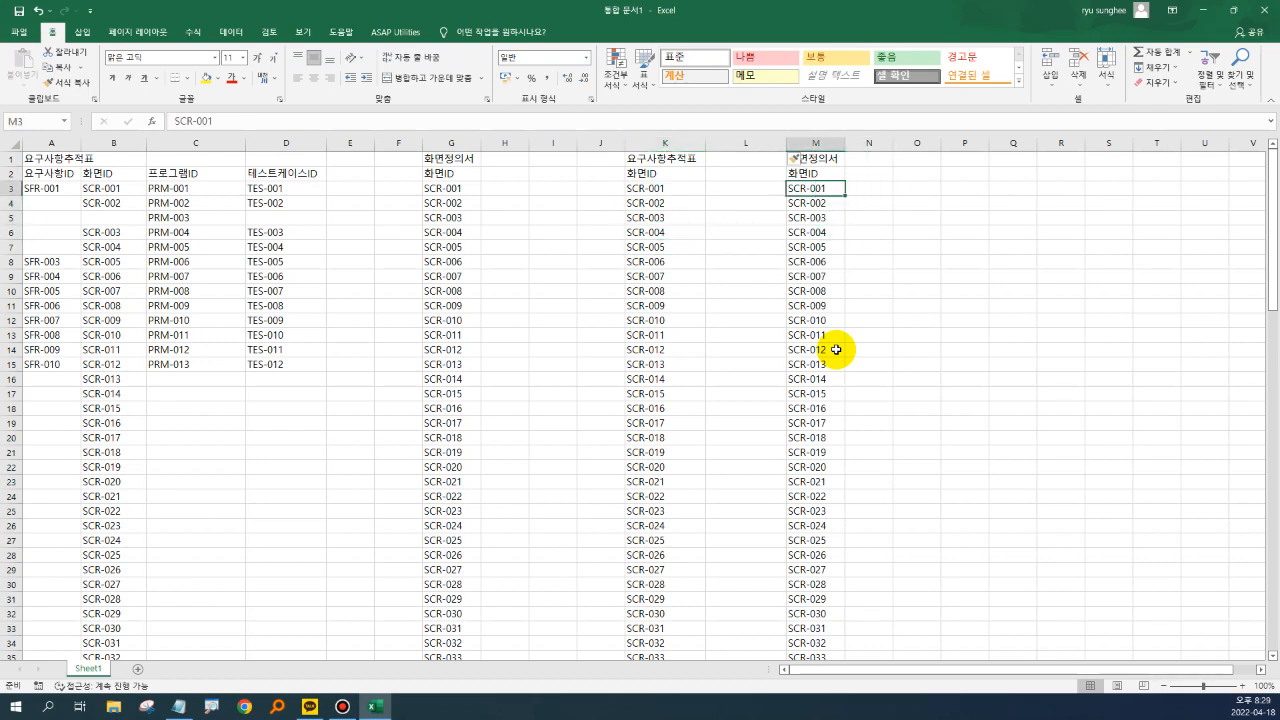
key("Down")
key("Down")
key("Down")
key("Down")
key("Left")
key("Left")
key("Left")
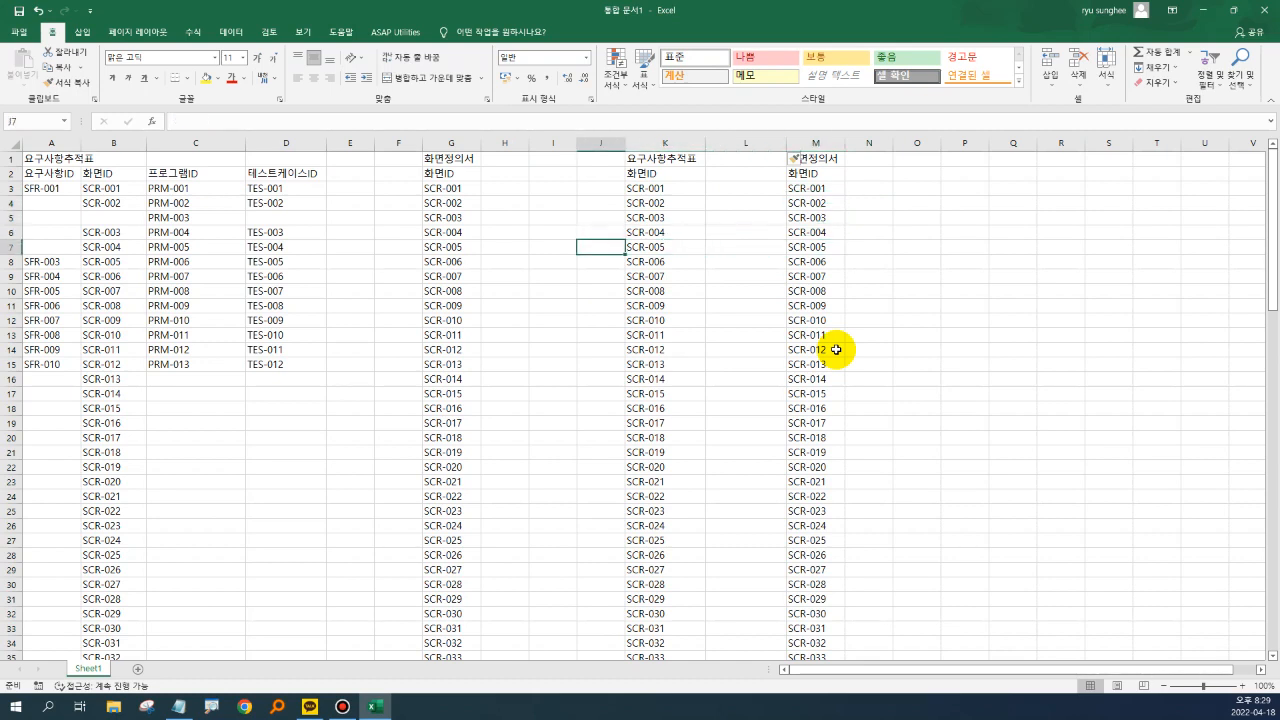
Enter =VLOOKUP(K3,M2:M100,1,FALSE) in L3 to look up the first screen ID in the 화면정의서 list
key("Right")
key("Right")
key("Up")
key("Up")
key("Up")
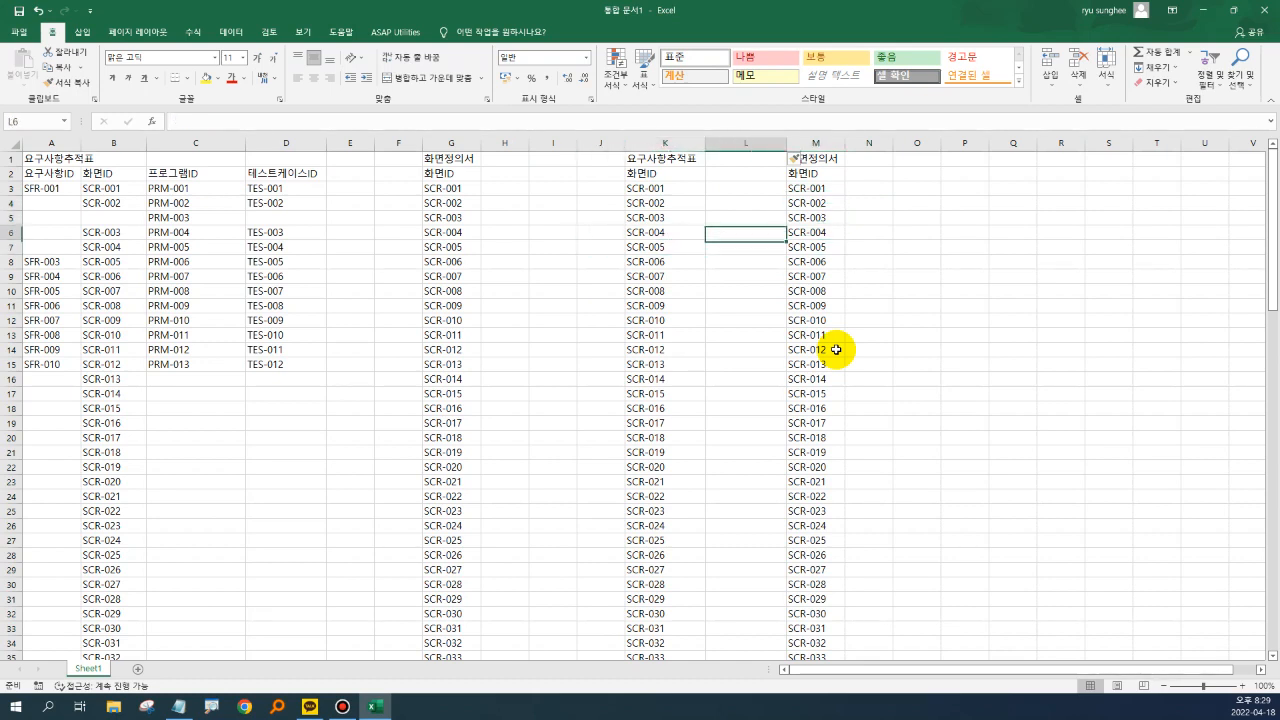
key("Up")
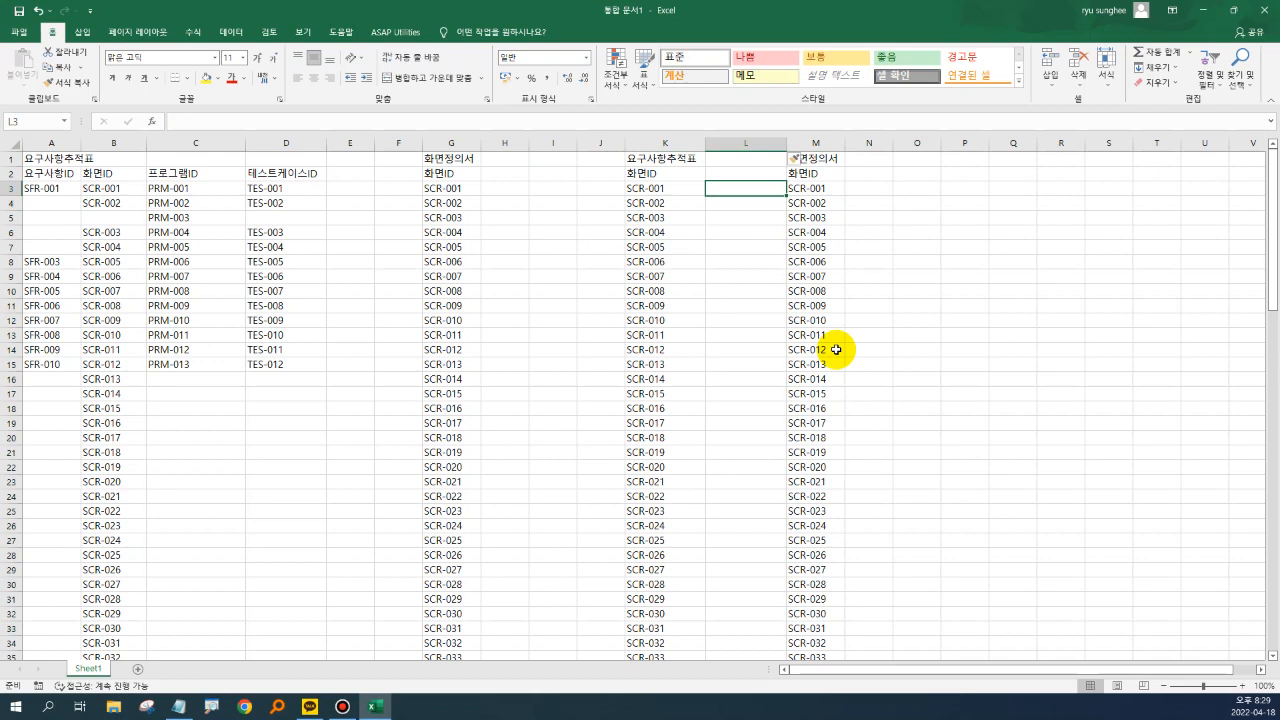
type("=")
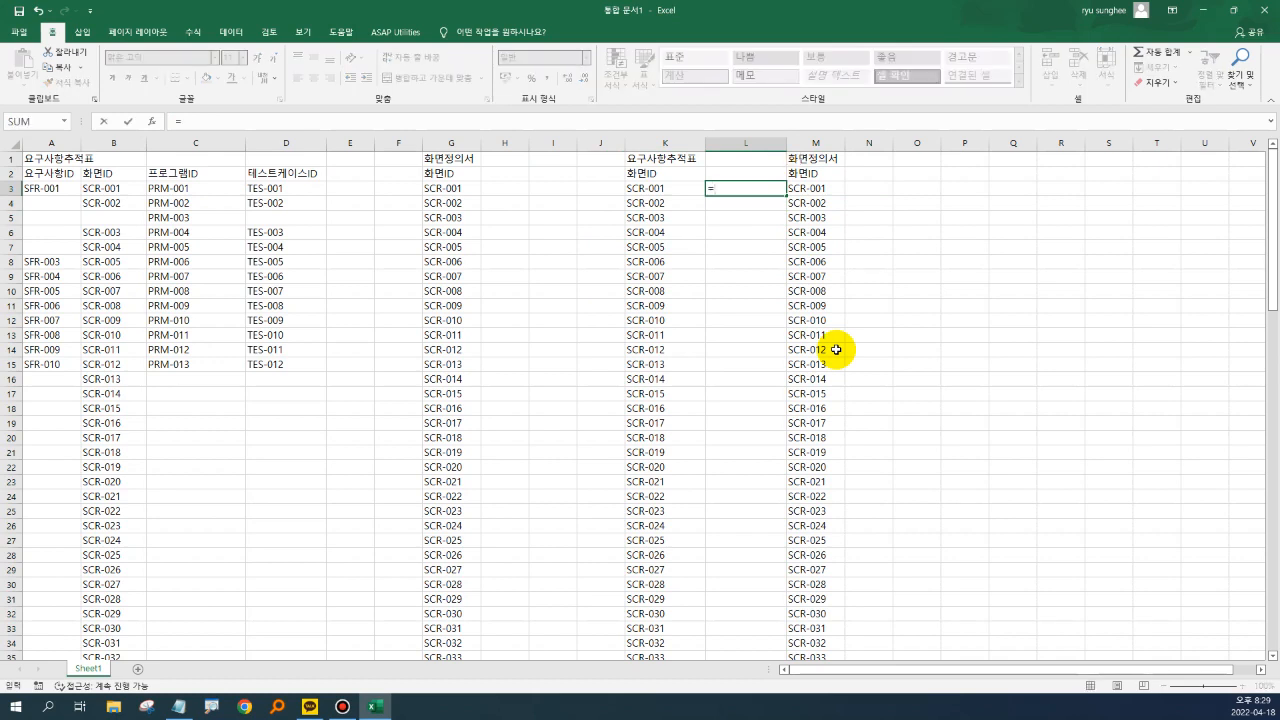
type("v")
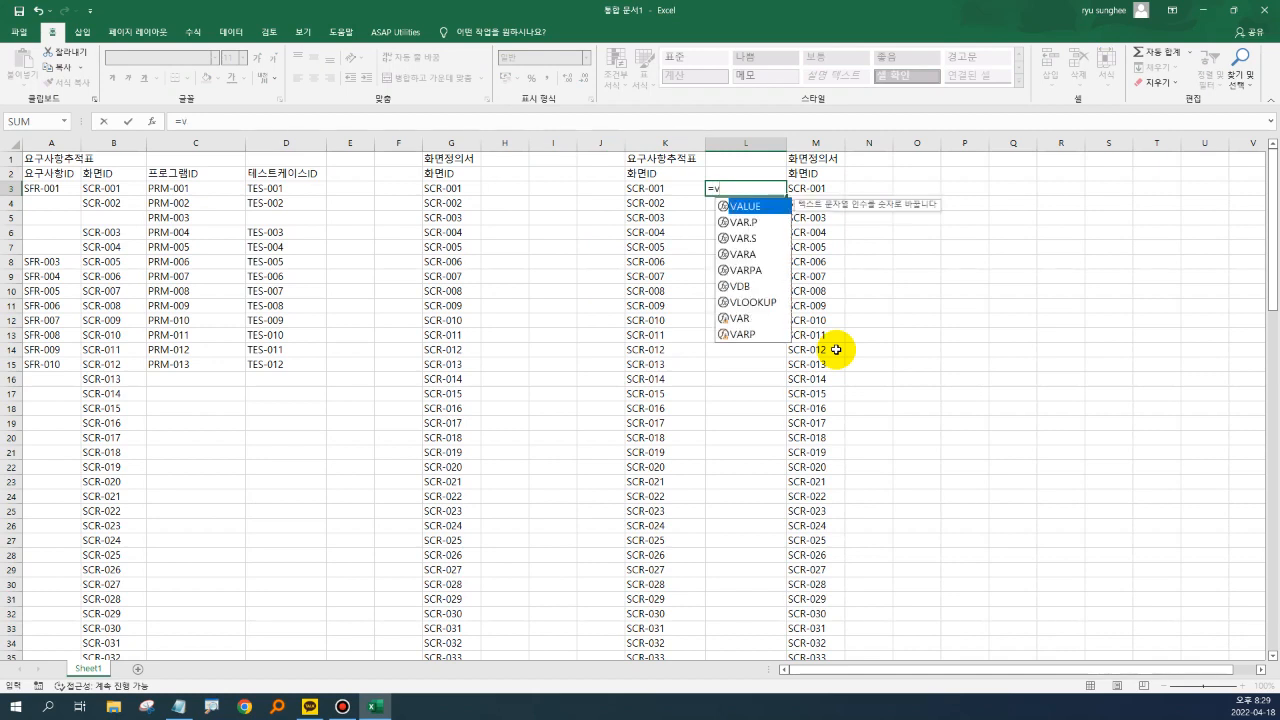
type("looku")
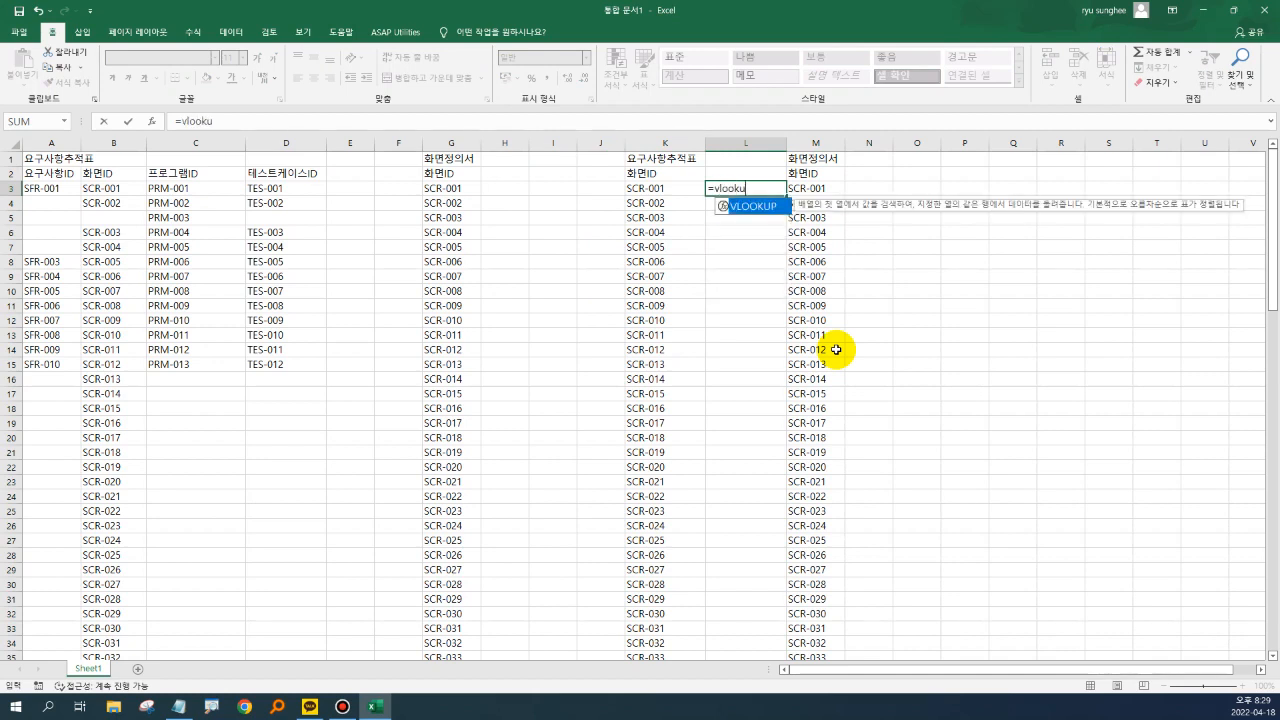
type("p(")
key("Left")
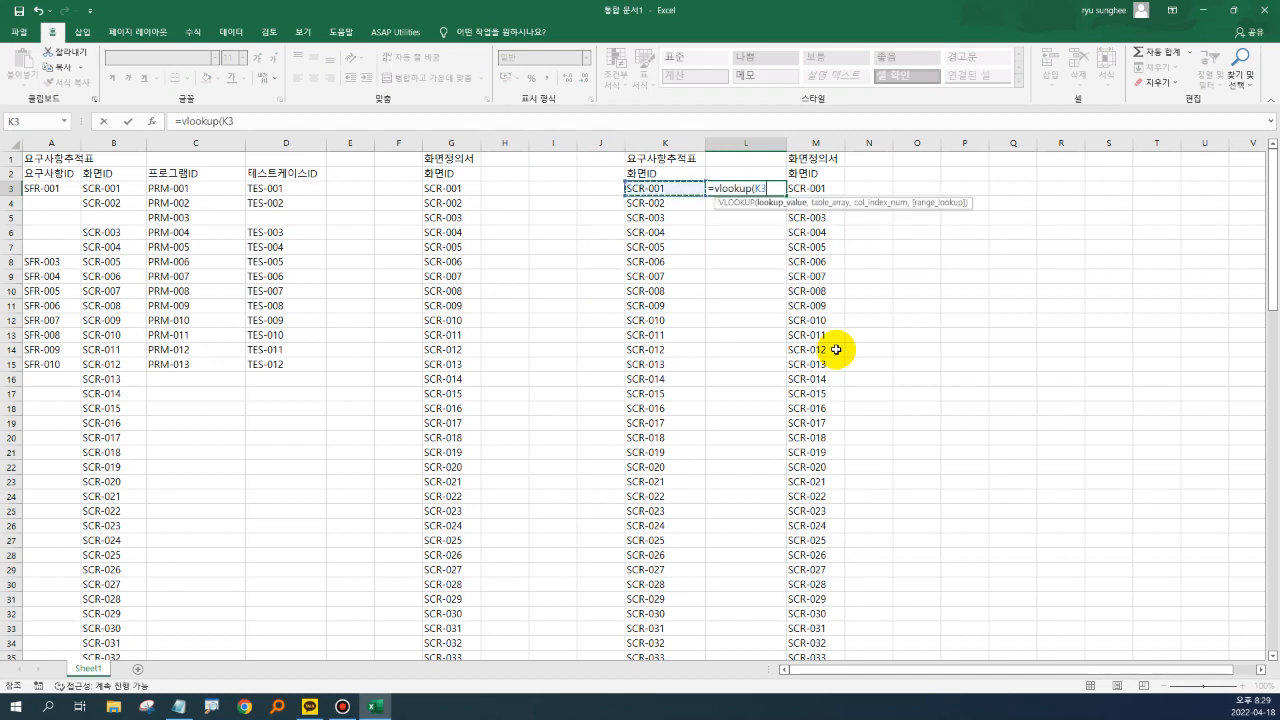
type(",")
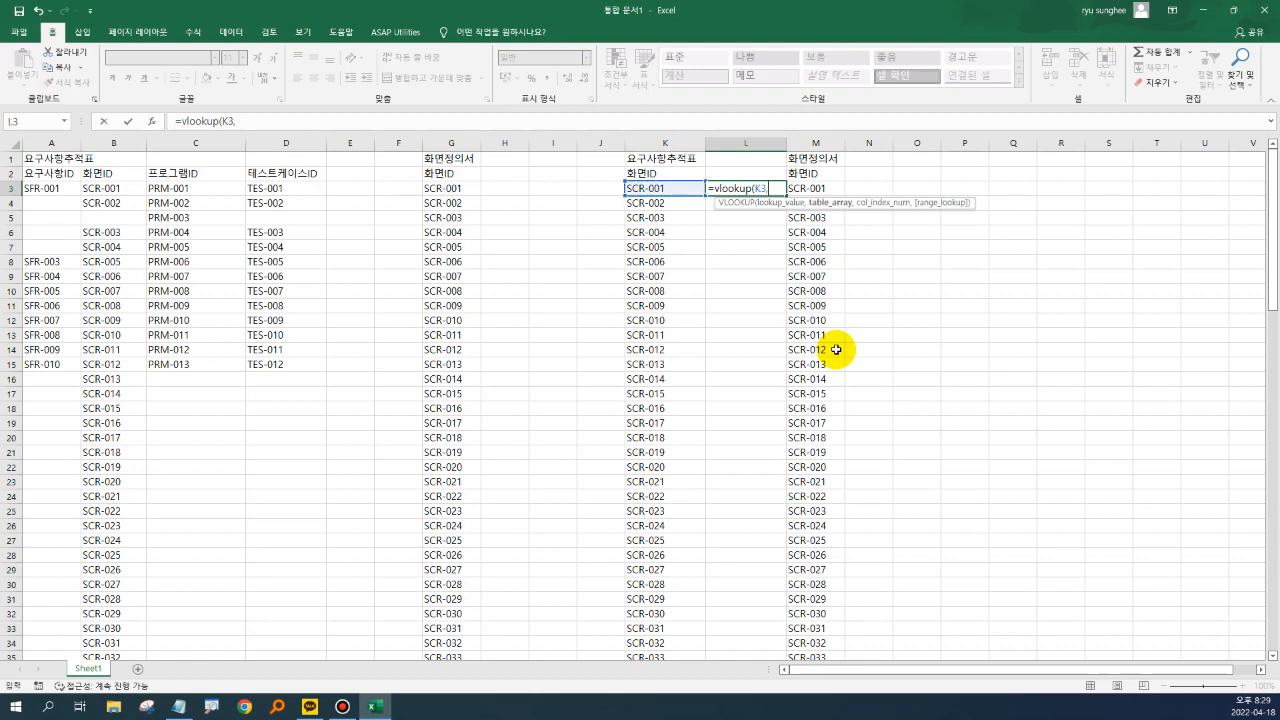
left_click(820, 173)
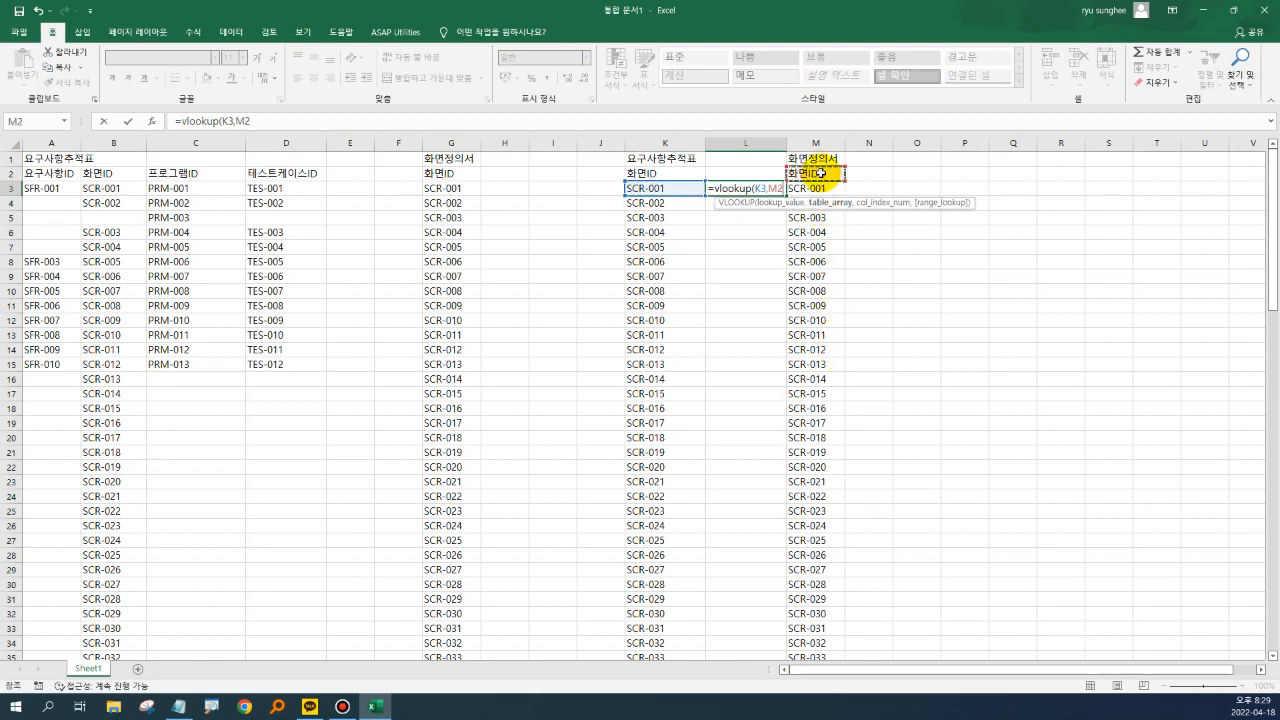
key("ctrl+shift+Down")
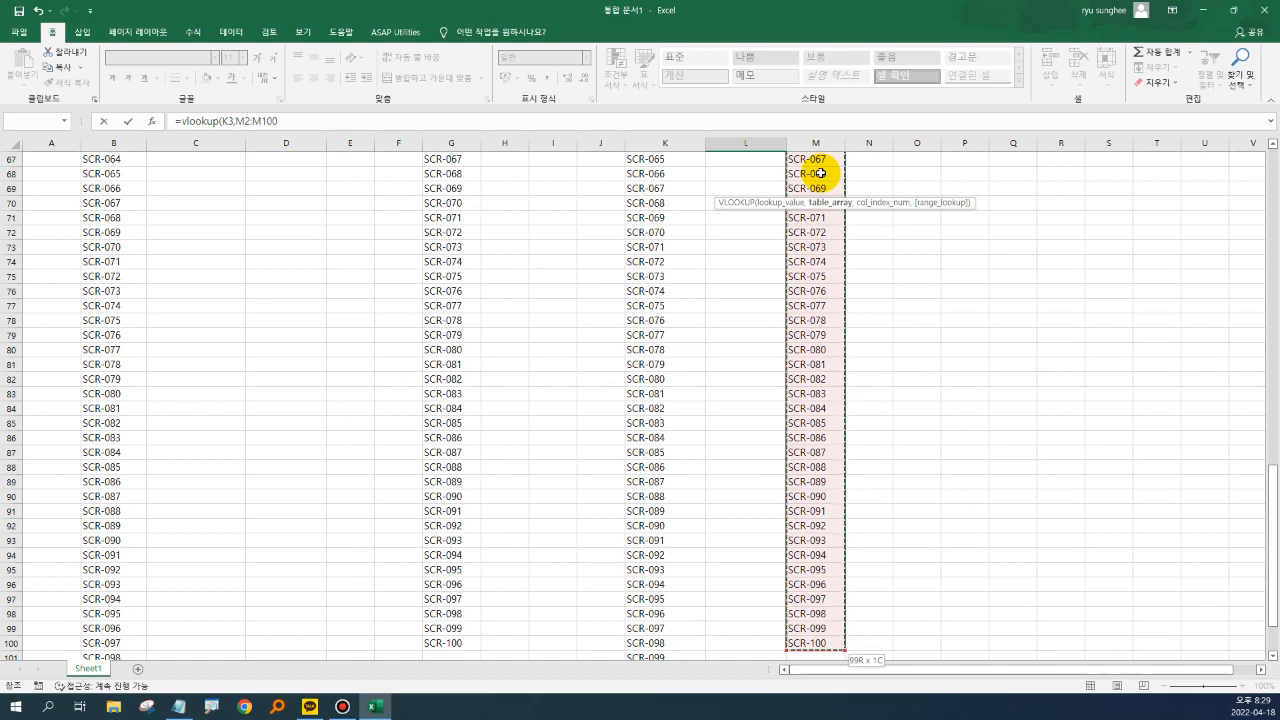
left_click(313, 122)
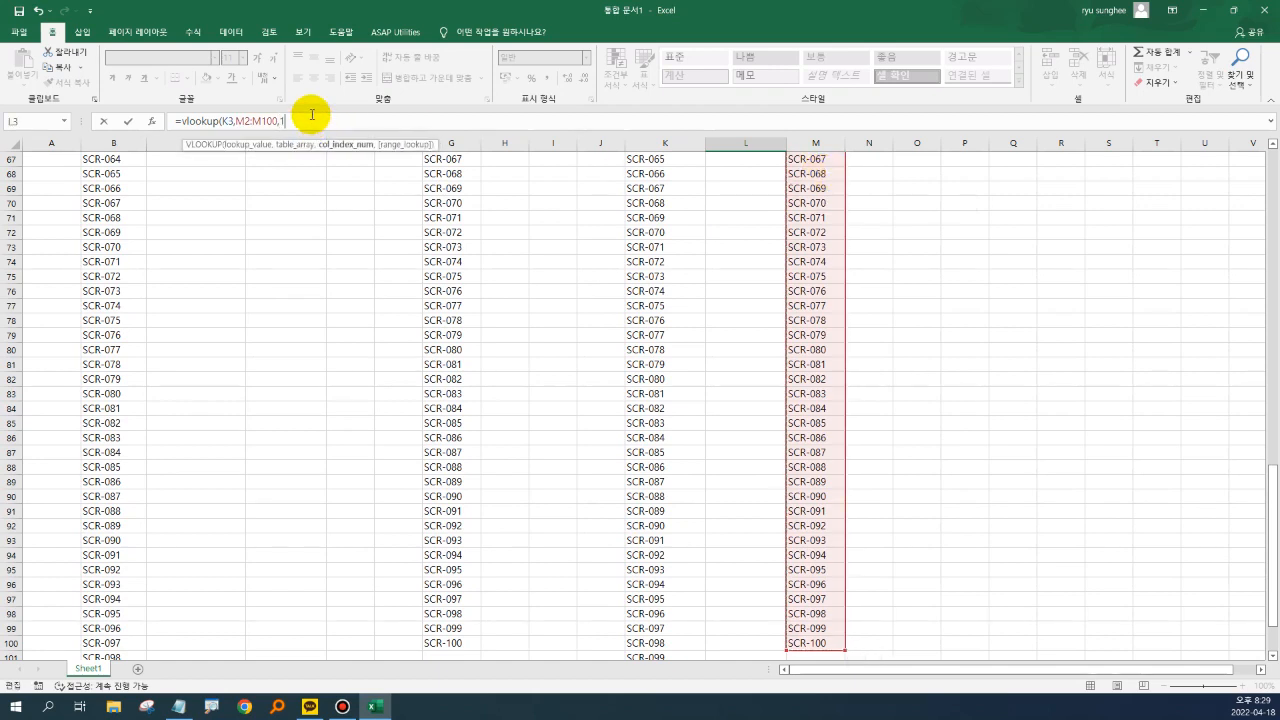
type(",1,fa")
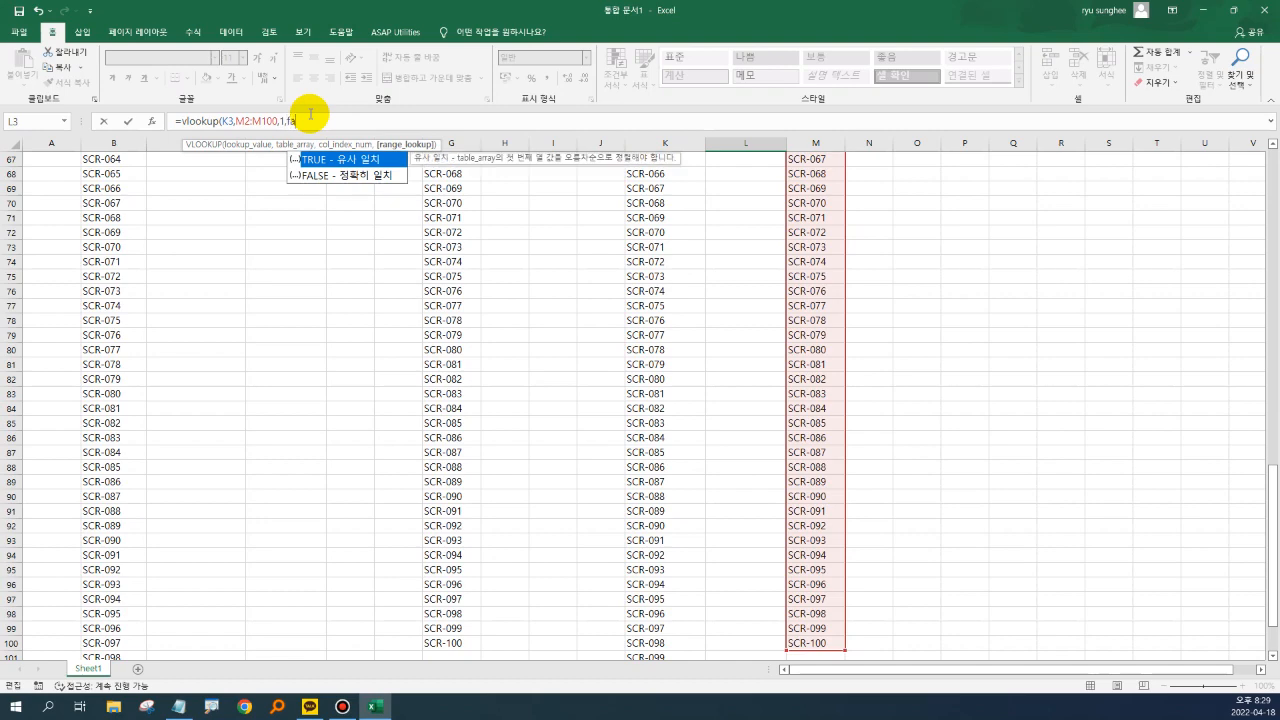
type("lse)")
key("Return")
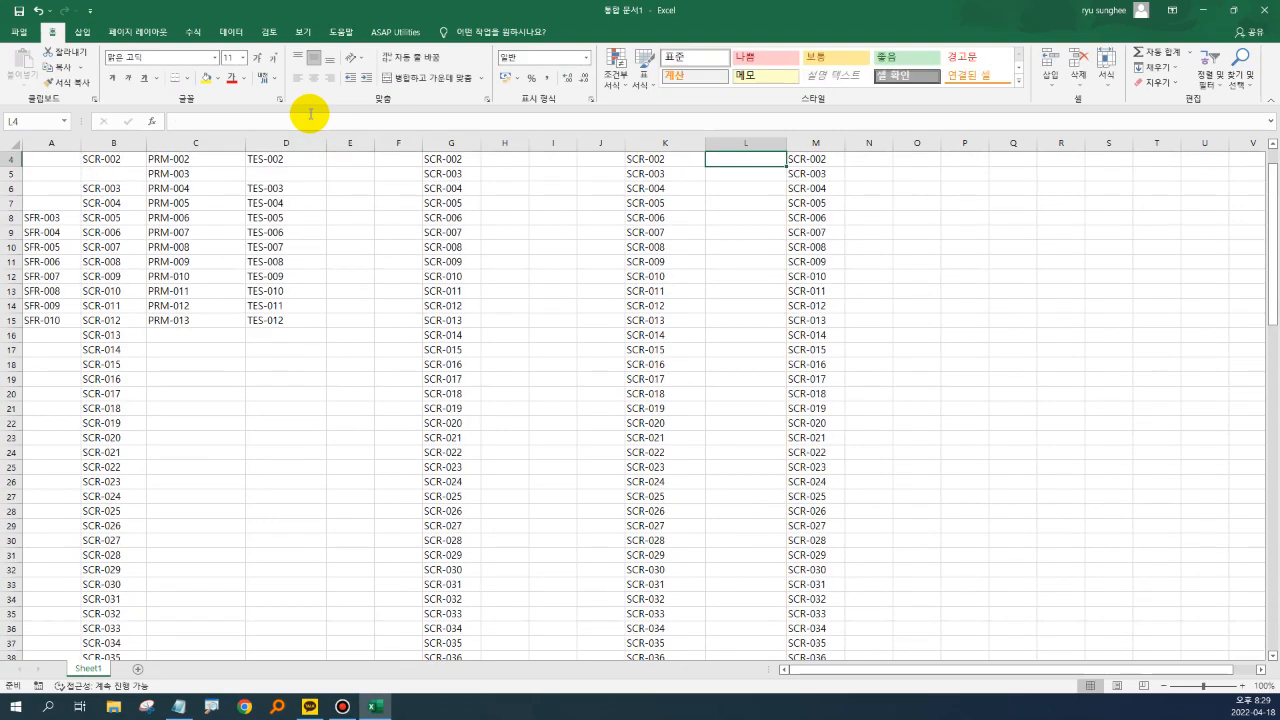
Check the lookup result in L3 against the neighbouring screen IDs in K3 and M3
key("Up")
key("Up")
key("Down")
key("Left")
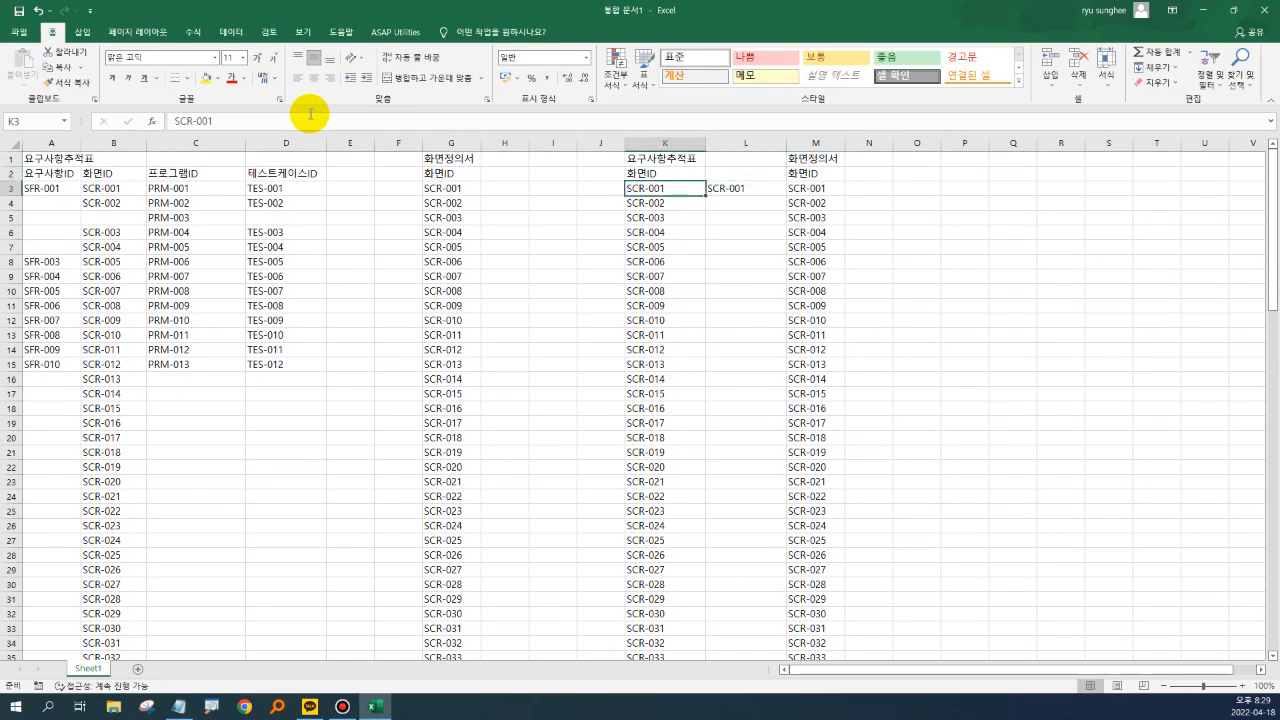
key("Right")
key("Left")
key("Right")
key("Right")
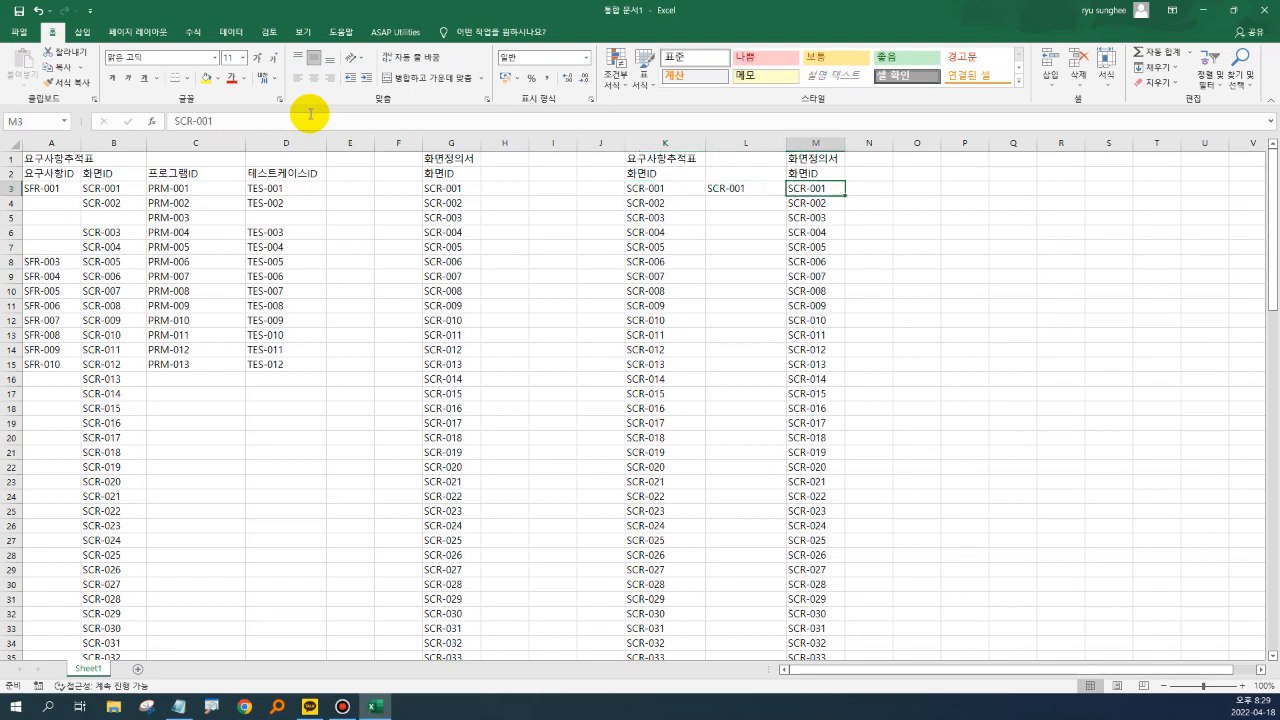
key("Right")
key("Up")
key("Left")
key("Left")
key("Down")
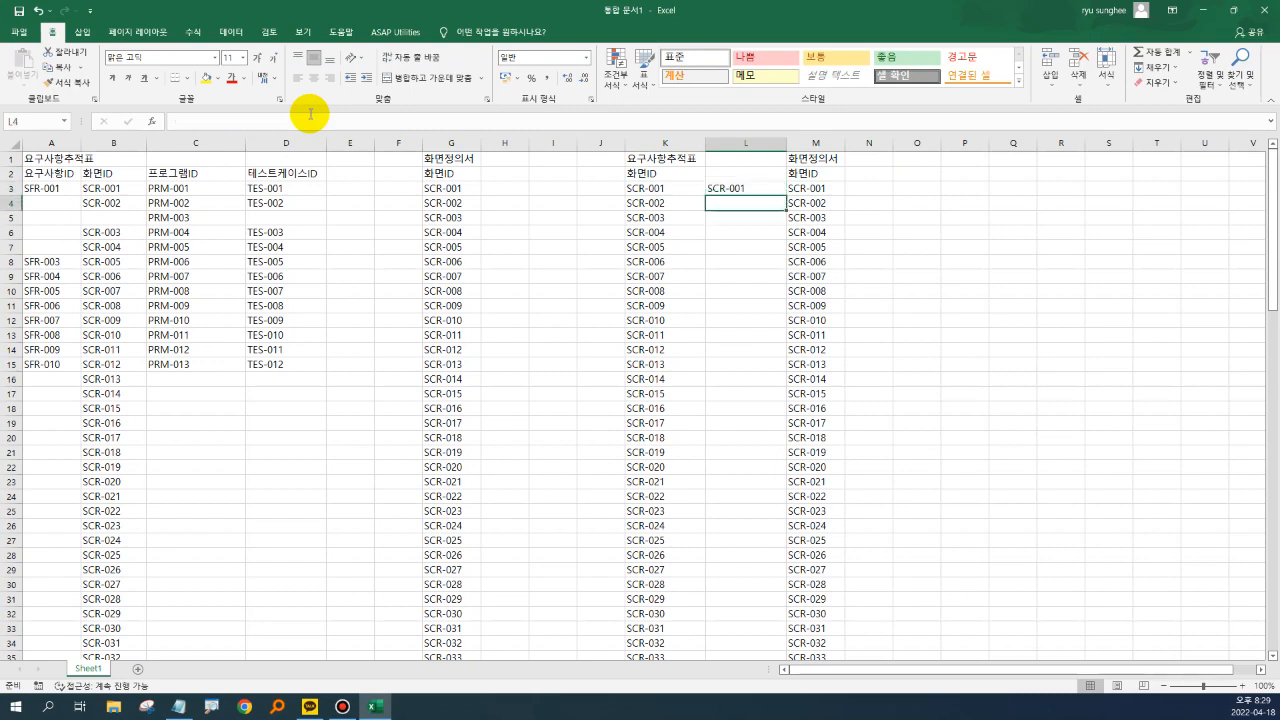
Make the lookup range in L3 absolute as $M$2:$M$100 and fill the formula down column L alongside the 요구사항추적표 IDs
left_click(243, 121)
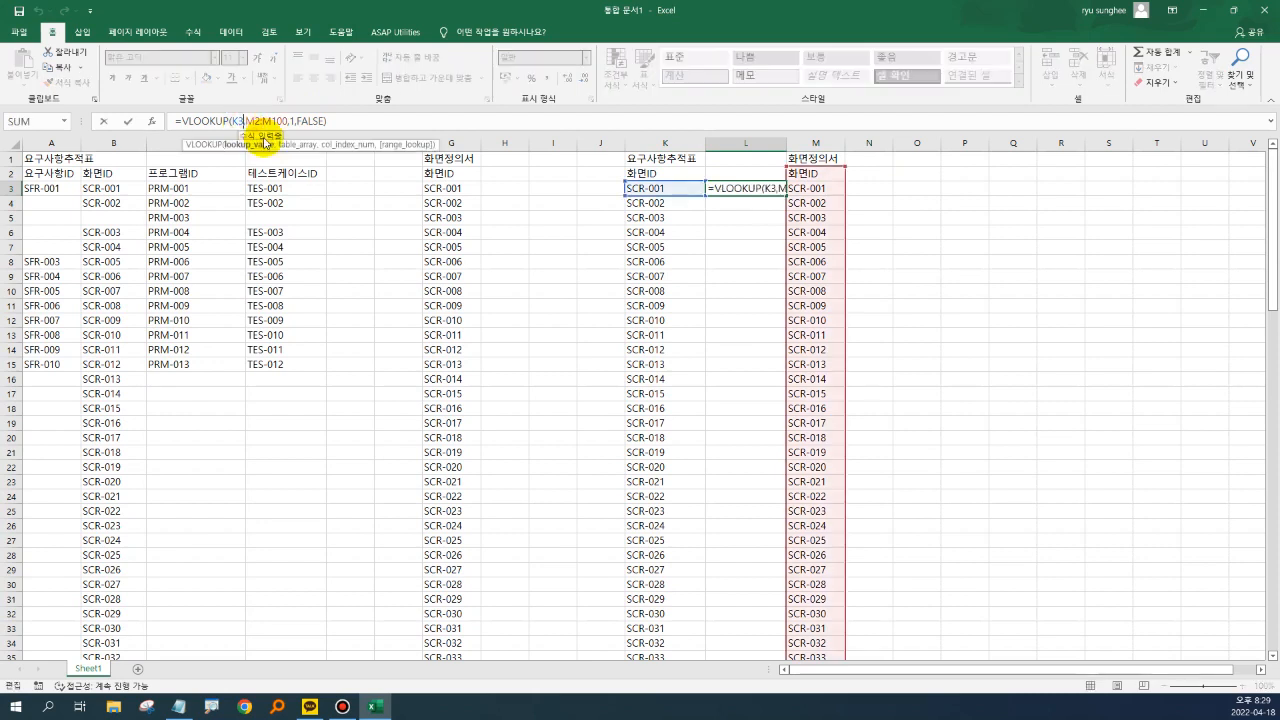
key("Right")
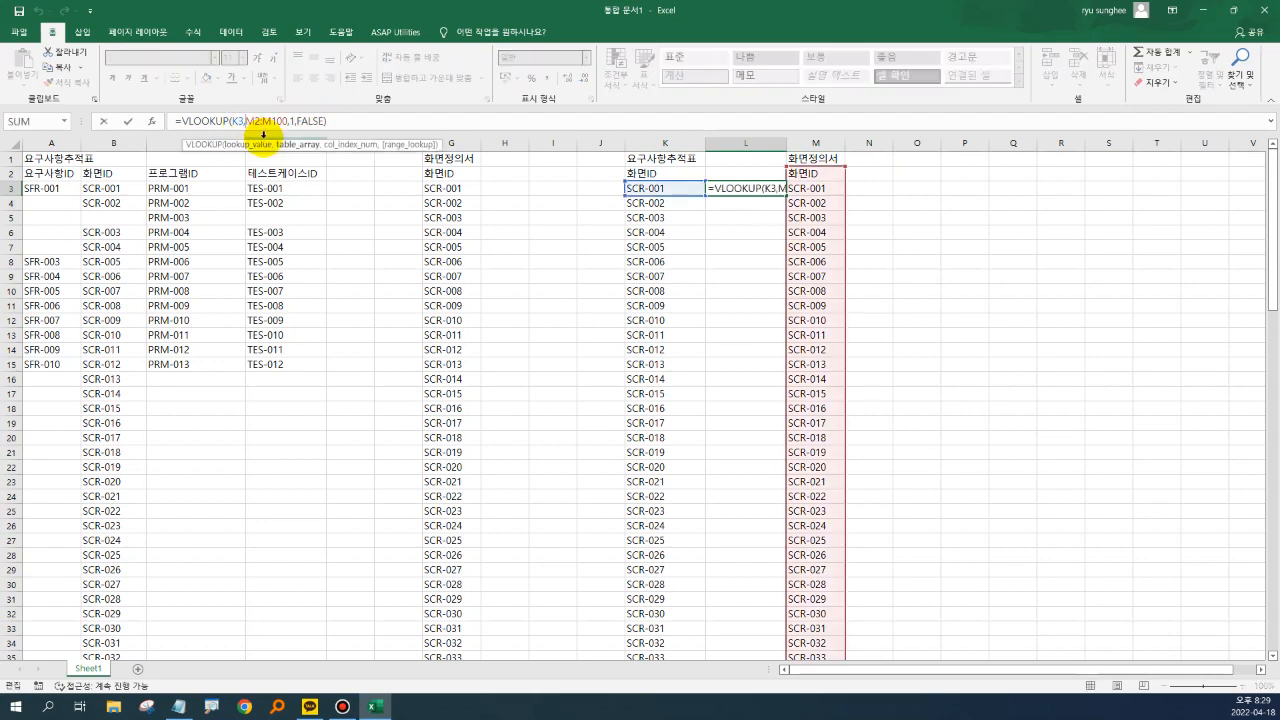
key("F4")
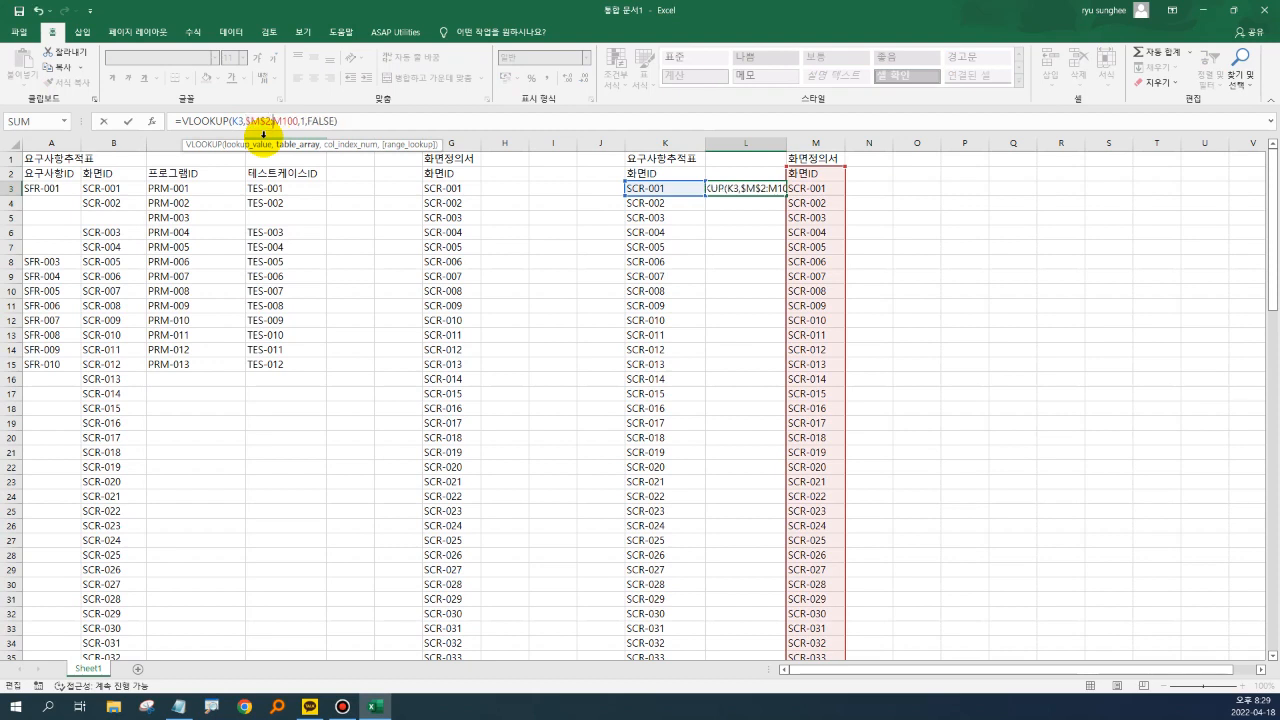
key("F4")
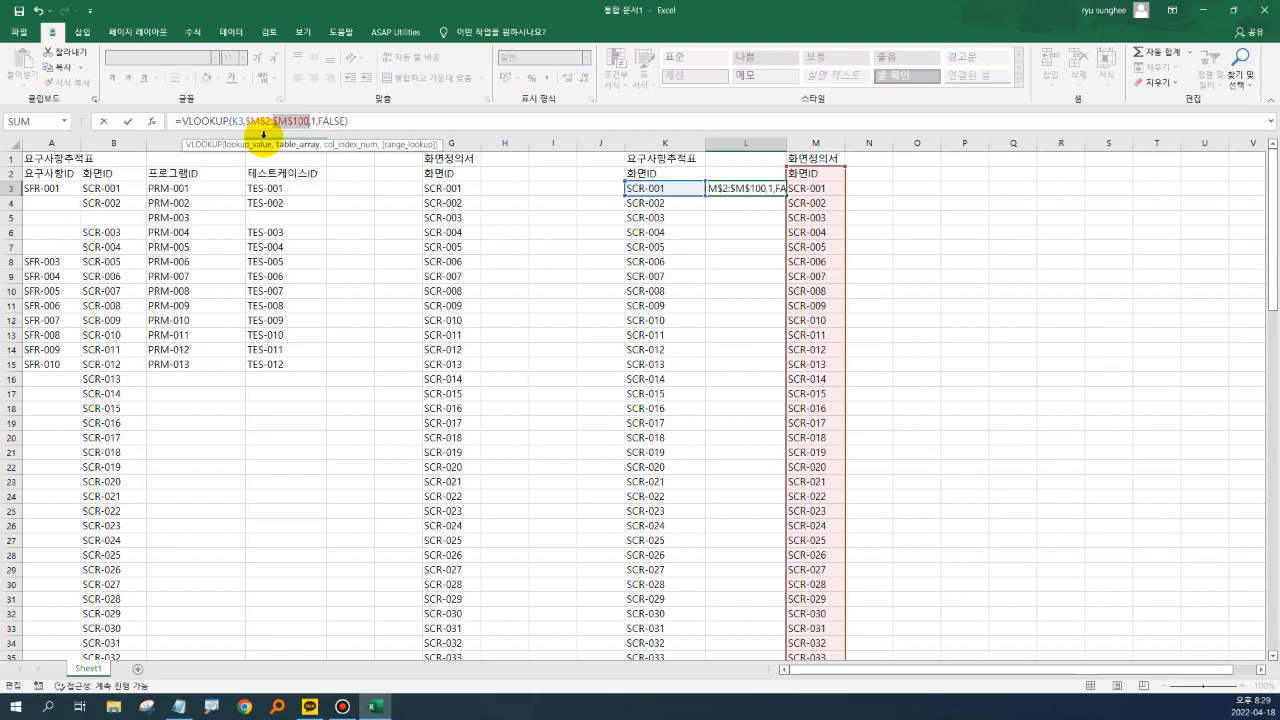
key("Return")
key("Up")
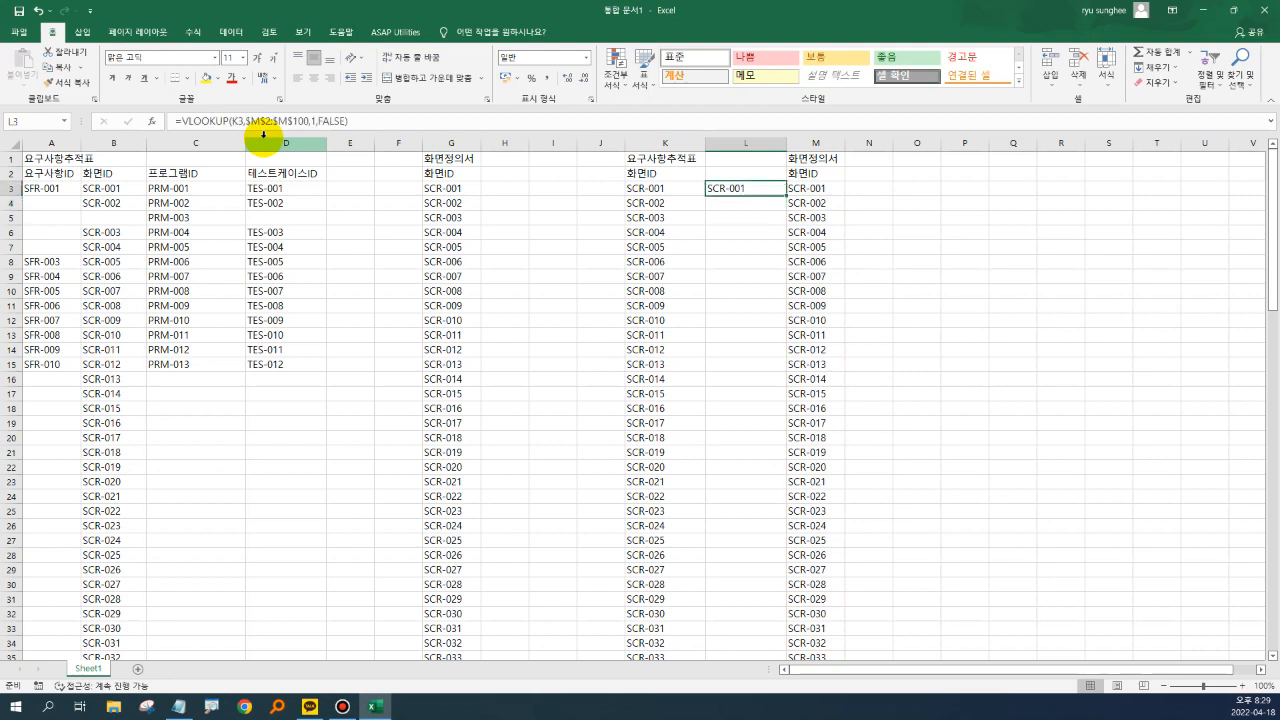
double_click(787, 199)
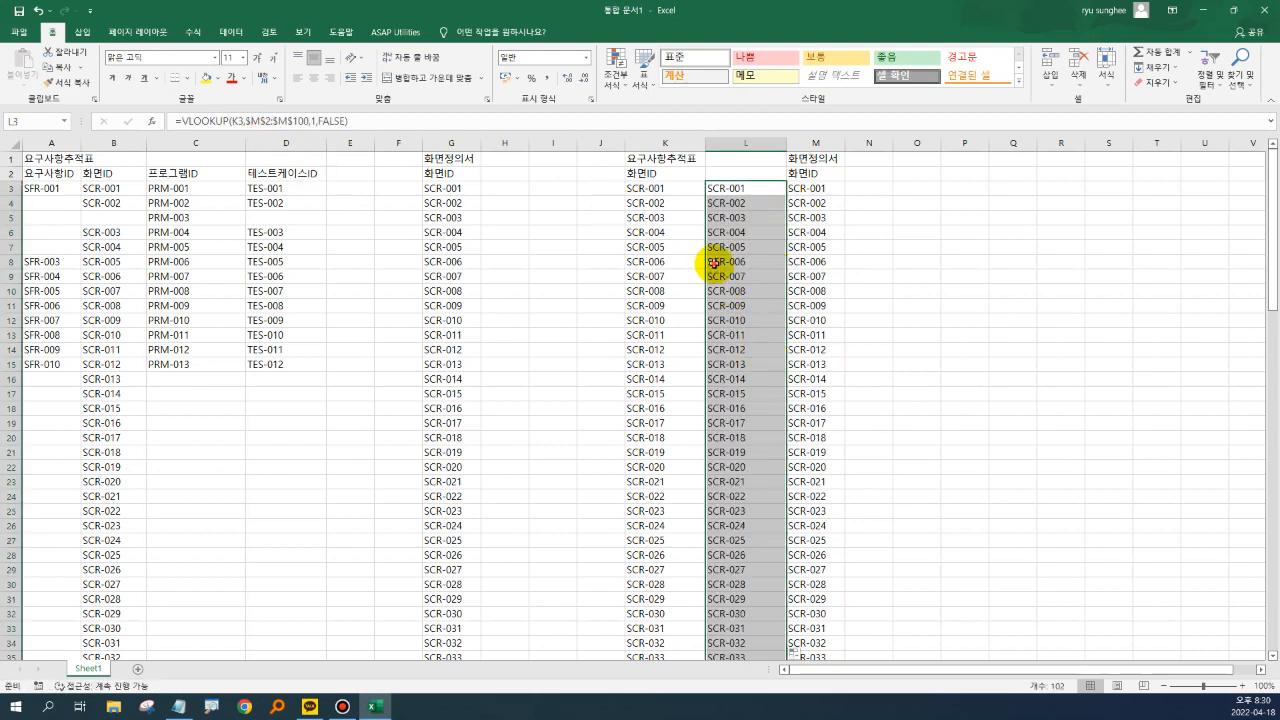
Check the filled formulas in column L against the neighbouring screen IDs in columns K and M, rows 3 to 5
left_click(734, 190)
key("Down")
key("Down")
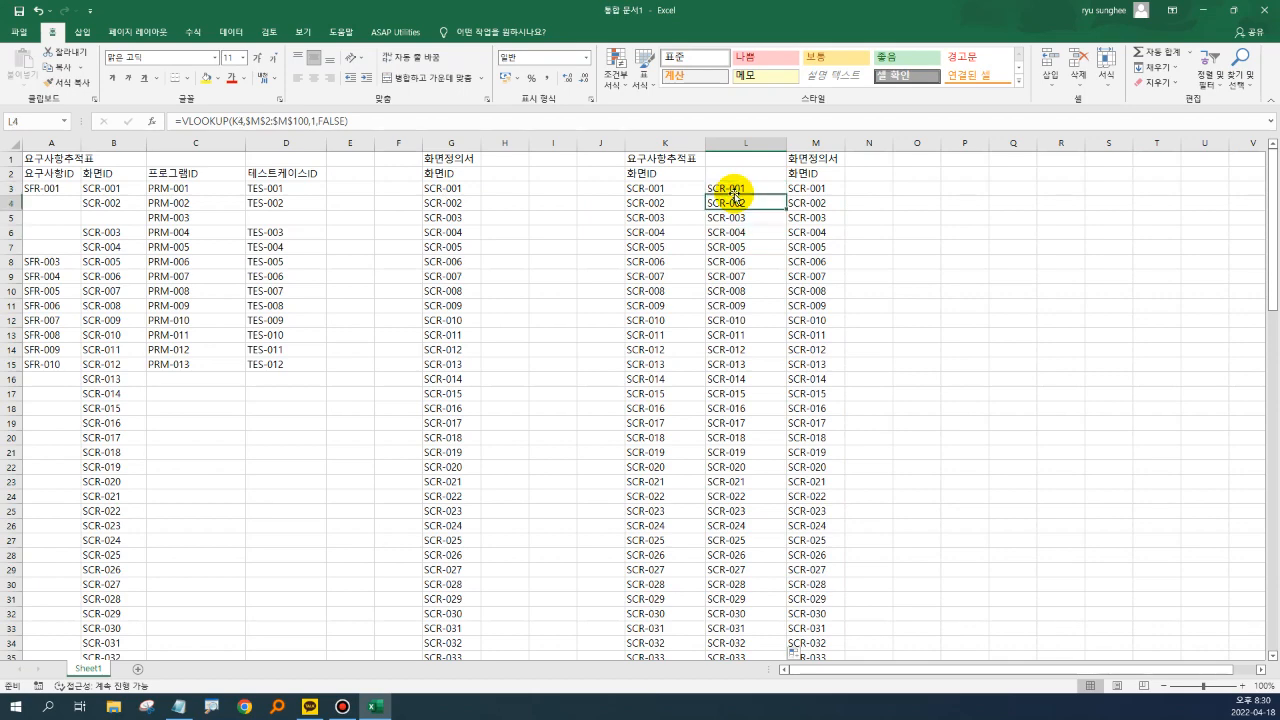
key("Left")
key("Right")
key("Right")
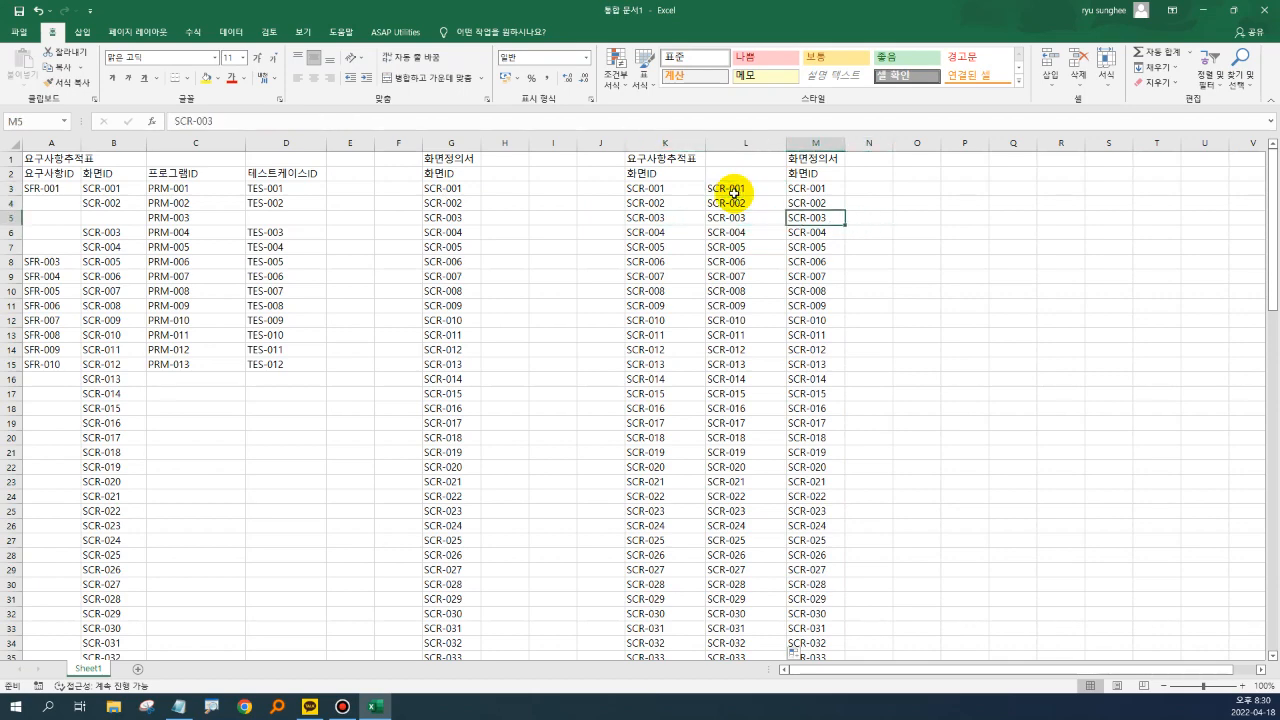
key("Left")
Examine column L through row 104 for #N/A results and compare those rows with the screen IDs in columns K and M
scroll(730, 360, "down", 7)
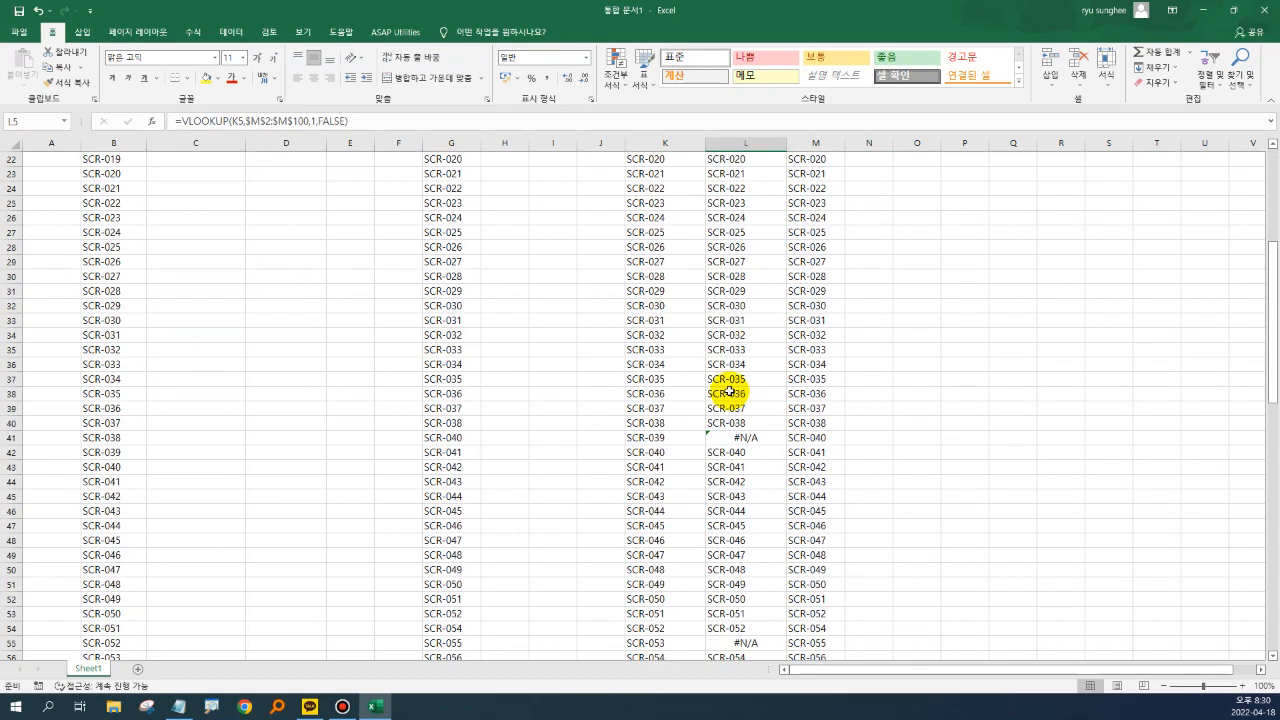
scroll(729, 392, "down", 2)
left_click(736, 349)
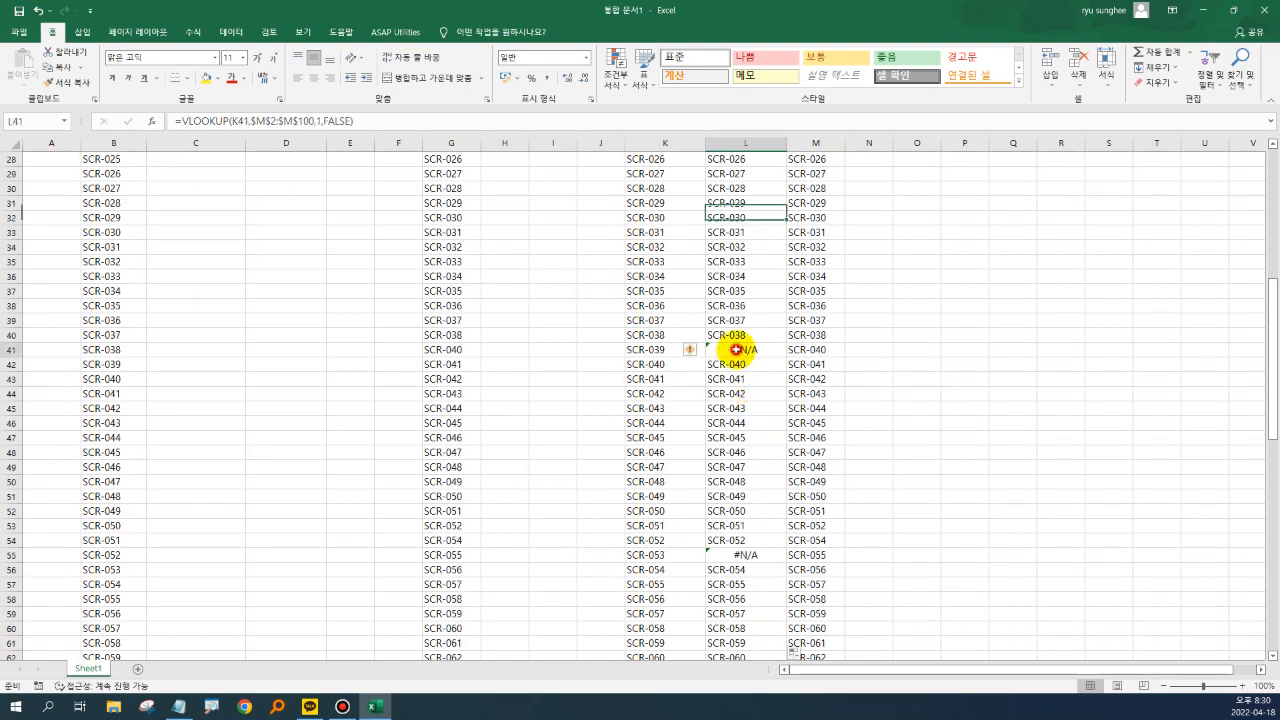
left_click(758, 555)
left_click(662, 349)
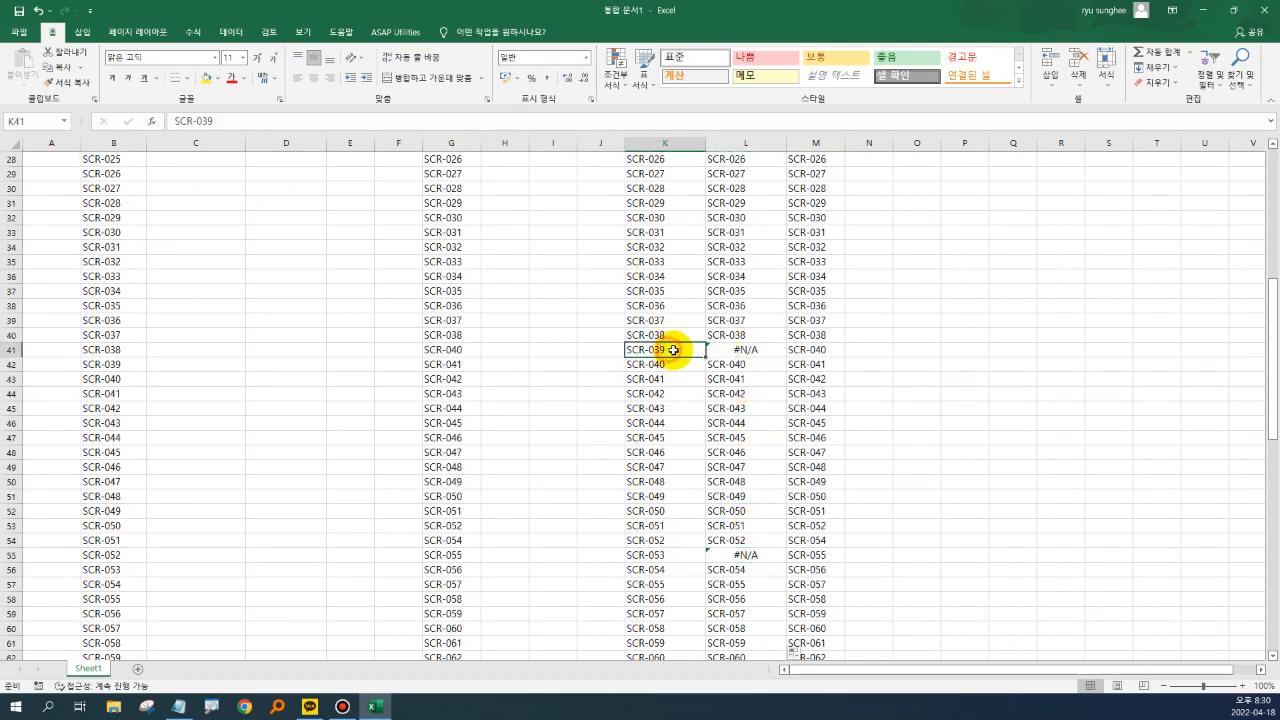
left_click(828, 348)
scroll(740, 425, "down", 3)
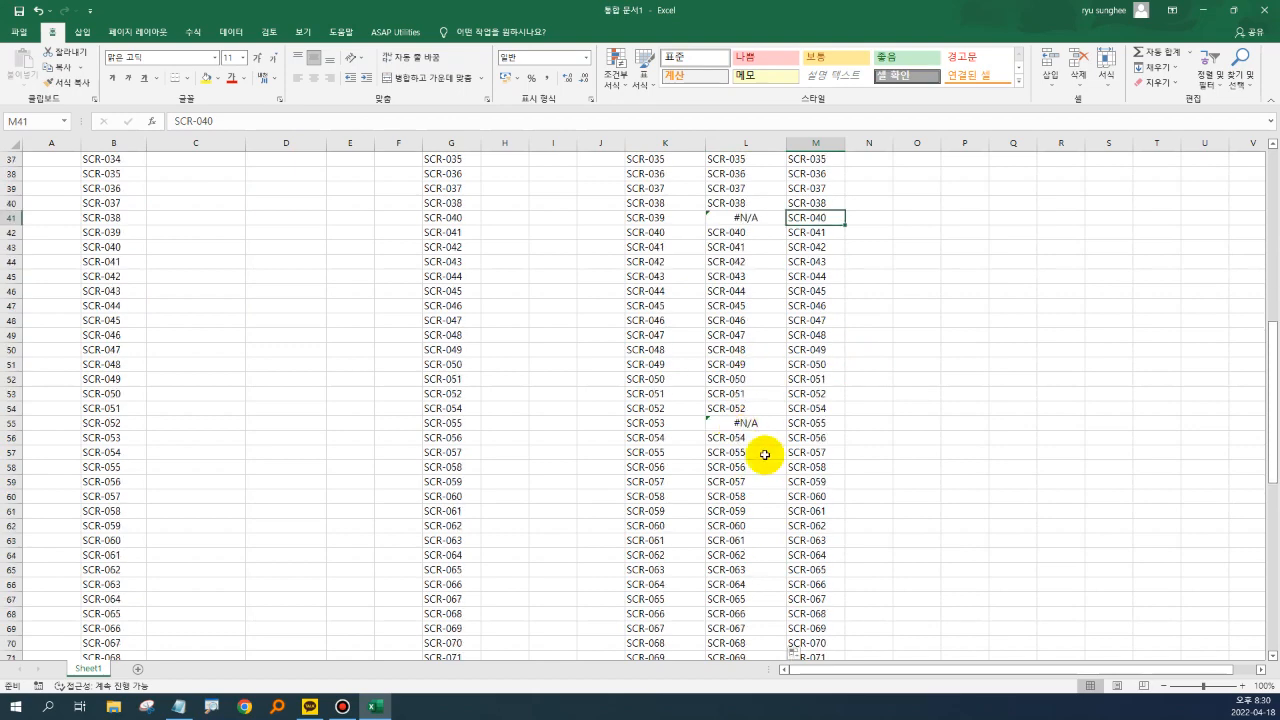
left_click(675, 420)
scroll(820, 409, "down", 12)
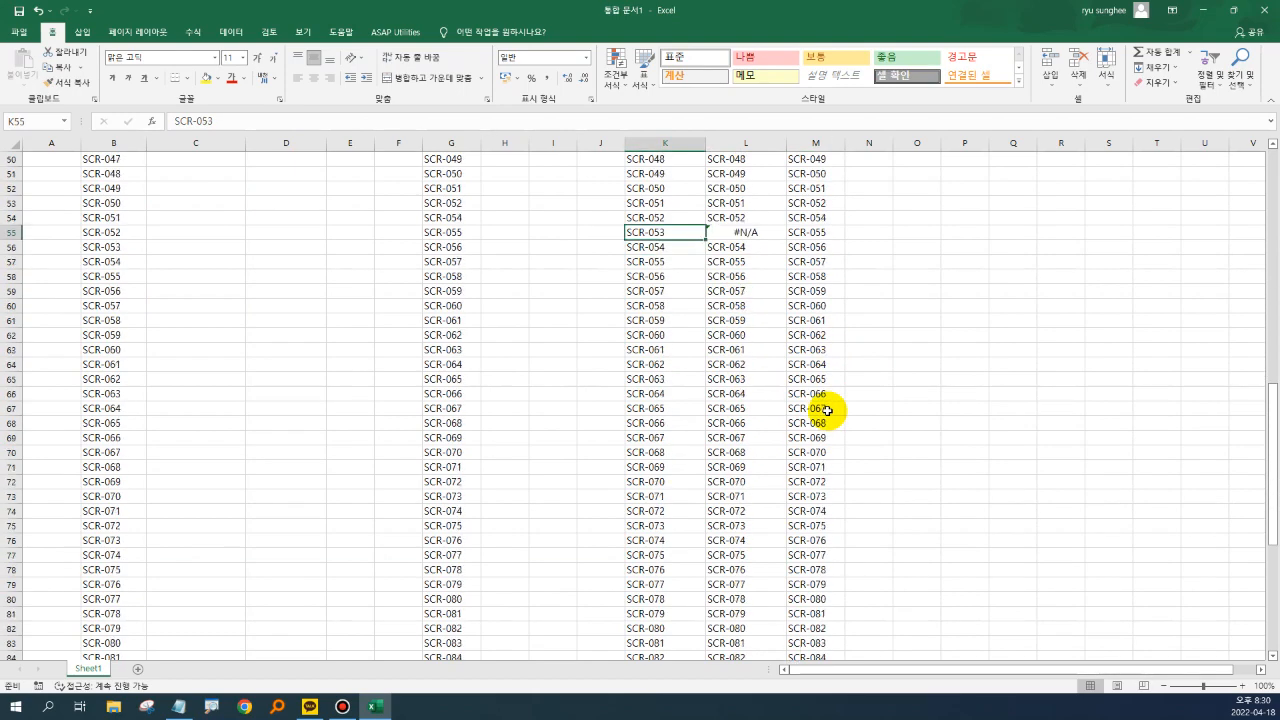
scroll(828, 410, "down", 4)
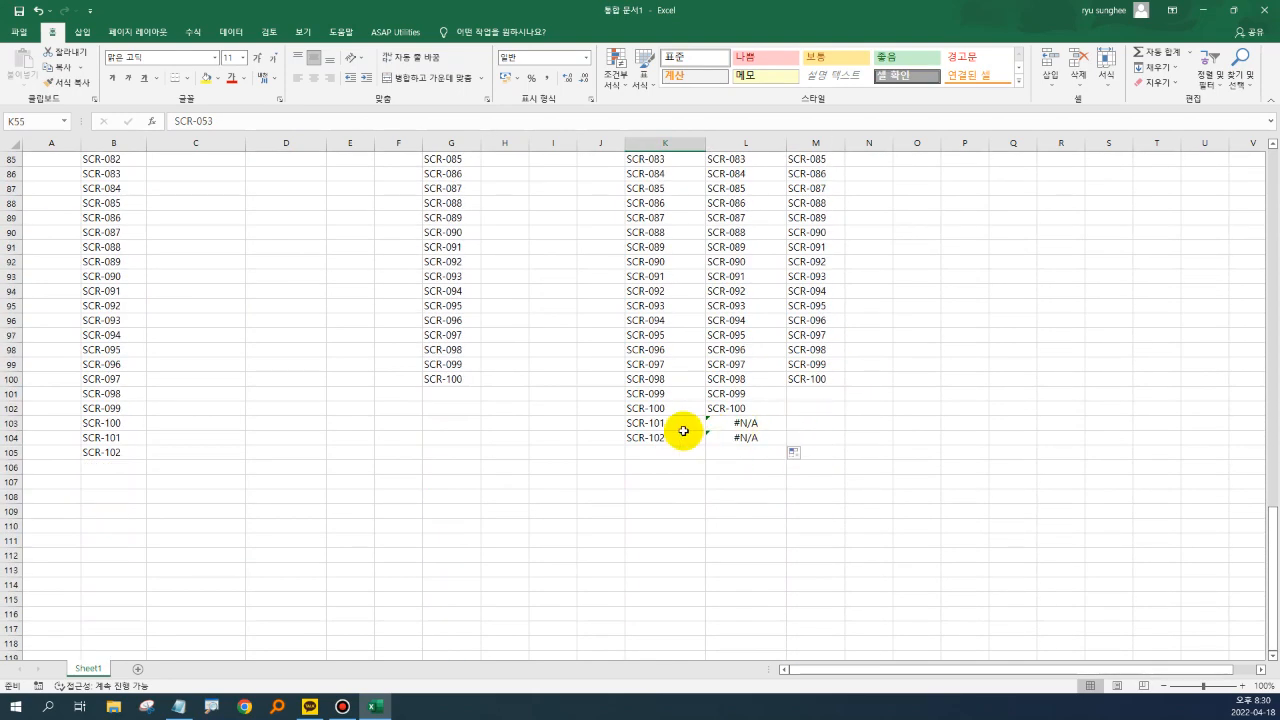
left_click(684, 428)
left_click(689, 439)
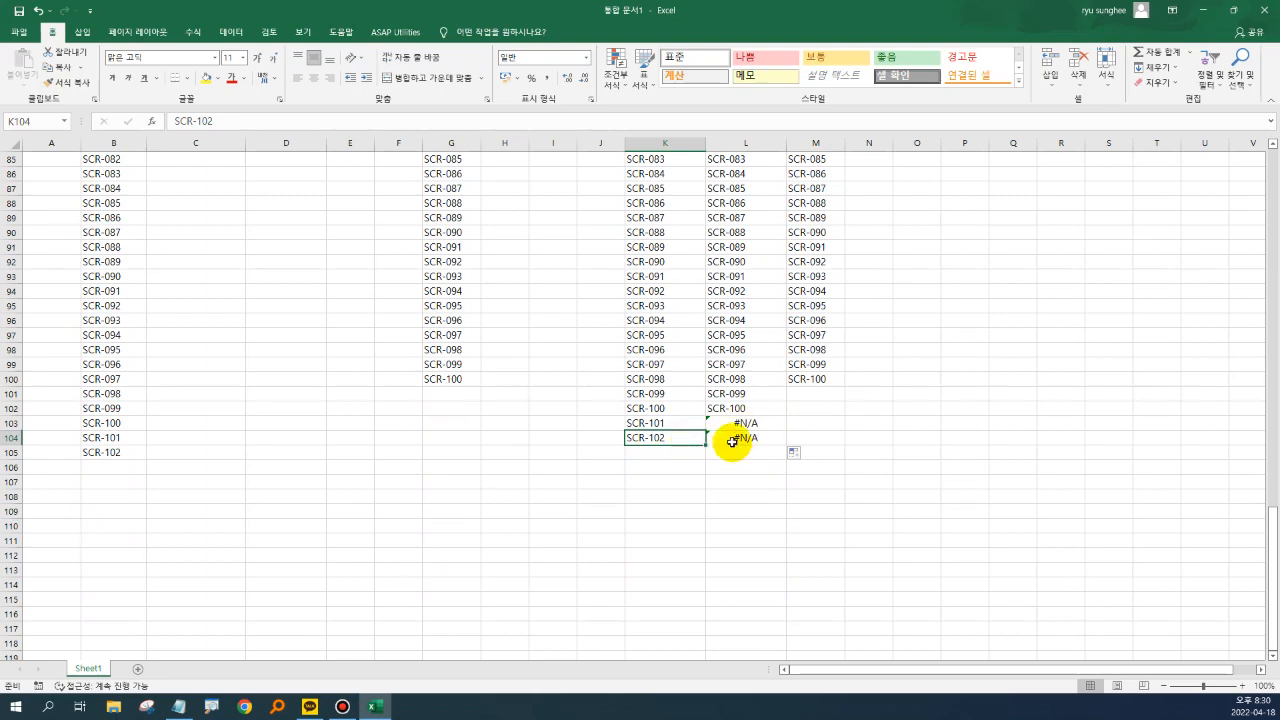
scroll(732, 441, "up", 20)
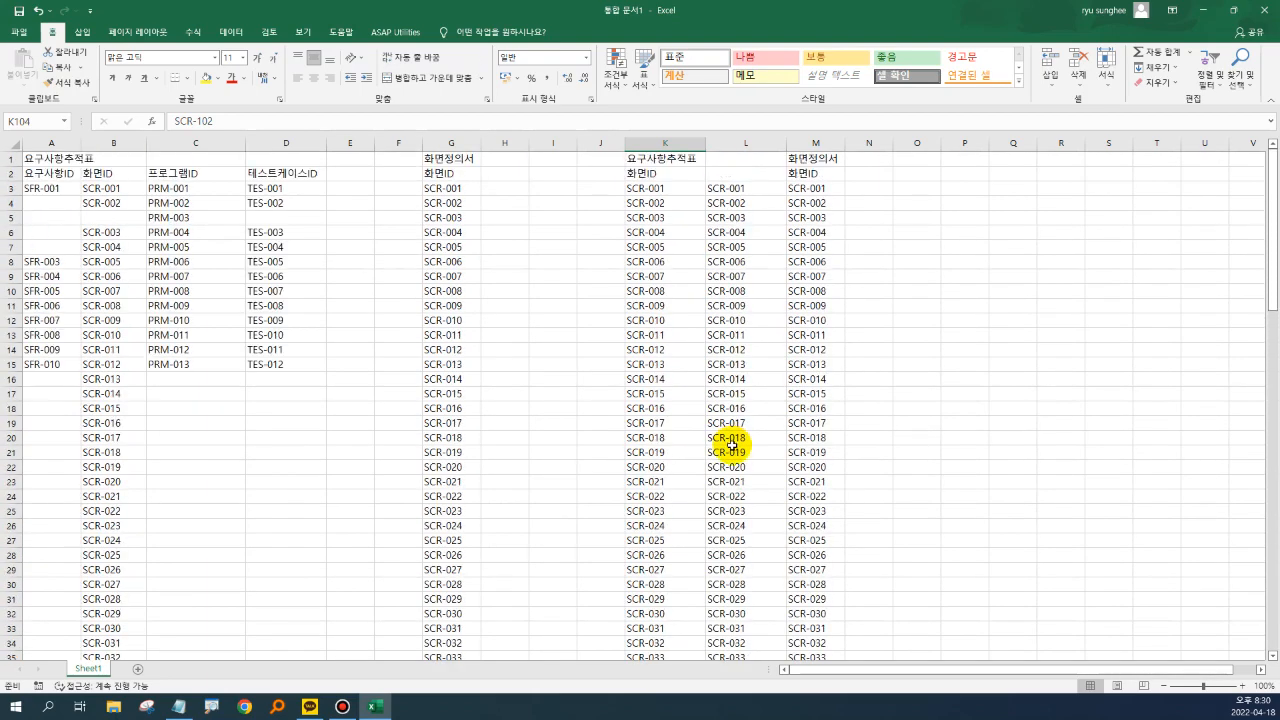
Enter =VLOOKUP(M3,K2:K104,1,FALSE) in N3 to look up the first 화면정의서 screen ID in the 요구사항추적표 list
left_click(864, 188)
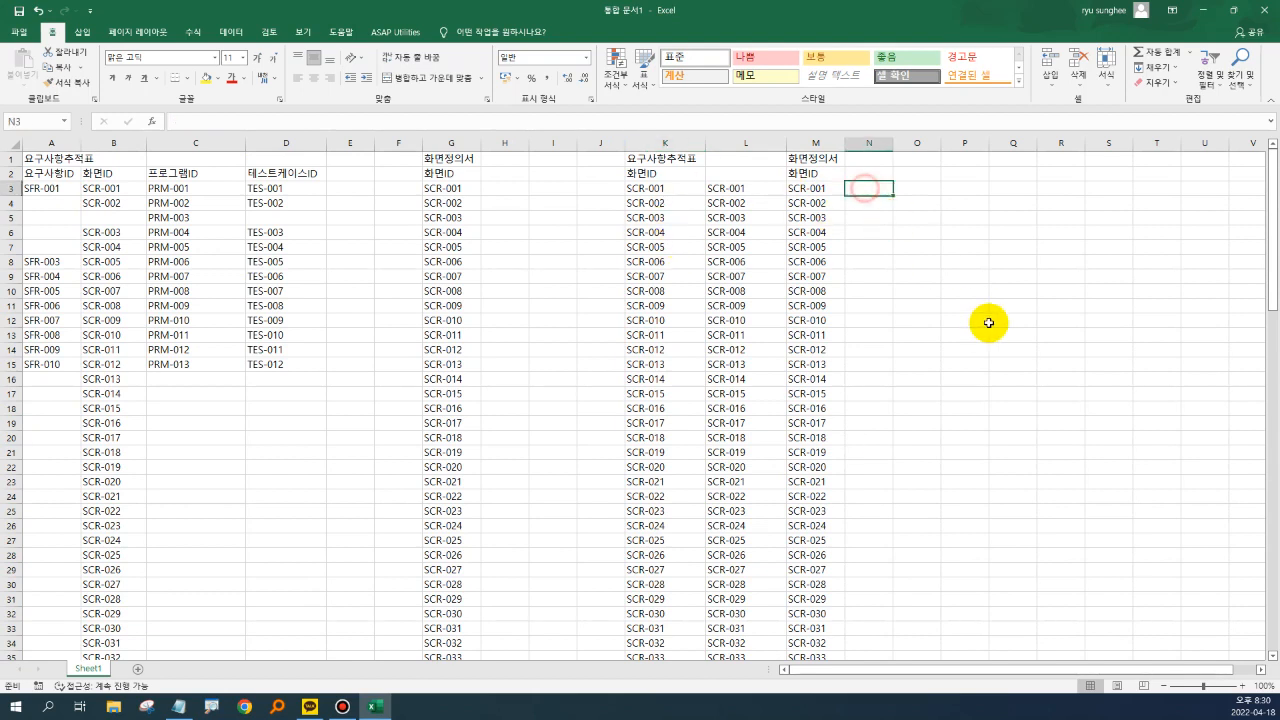
type("=")
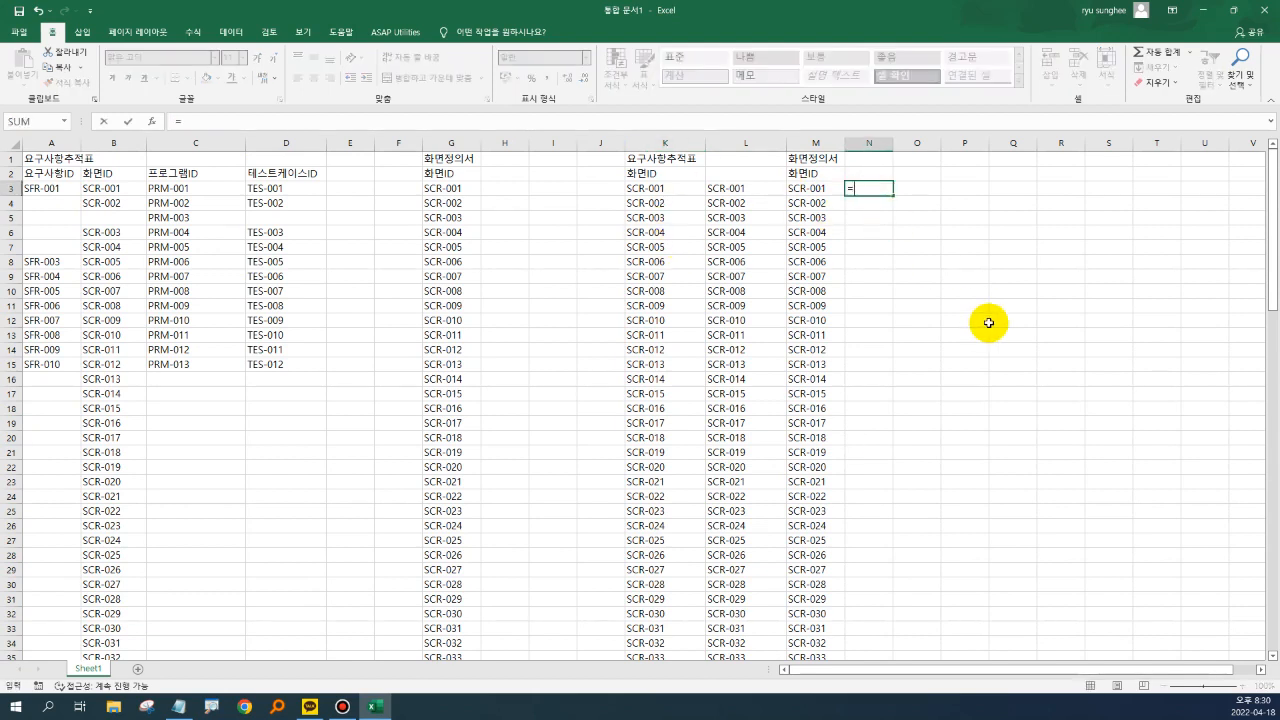
type("vloo")
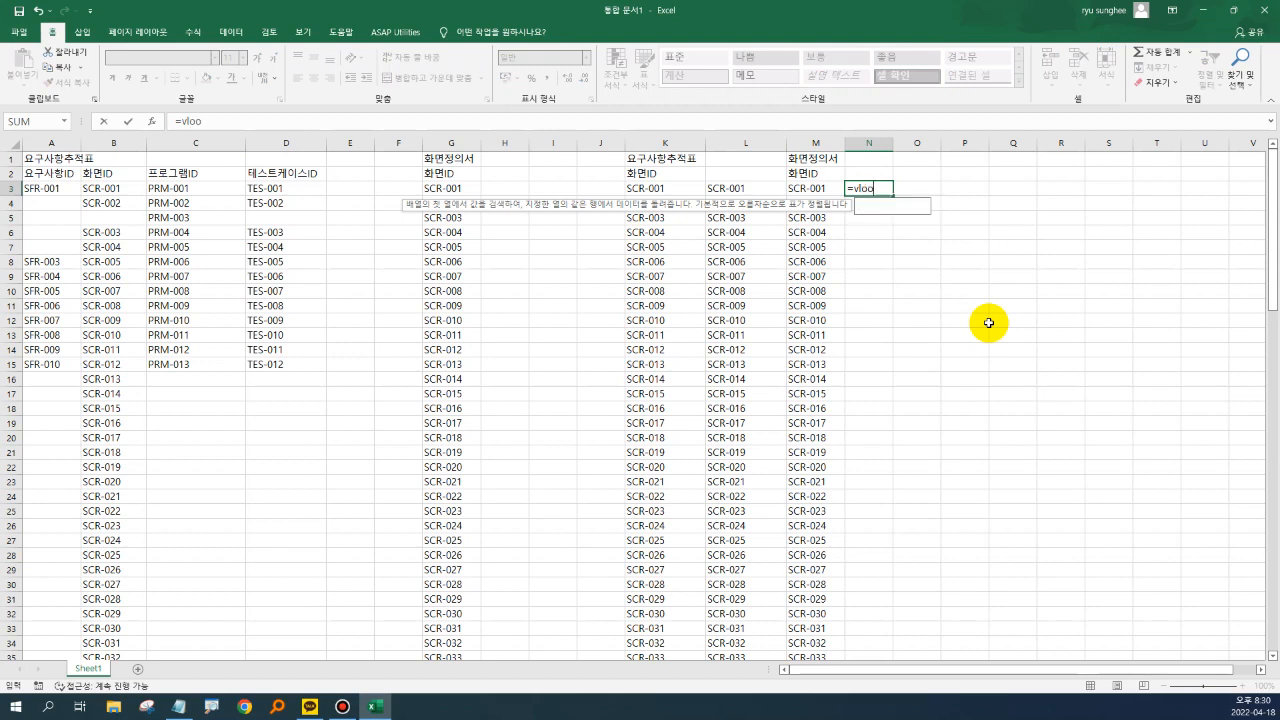
type("kup(")
key("Left")
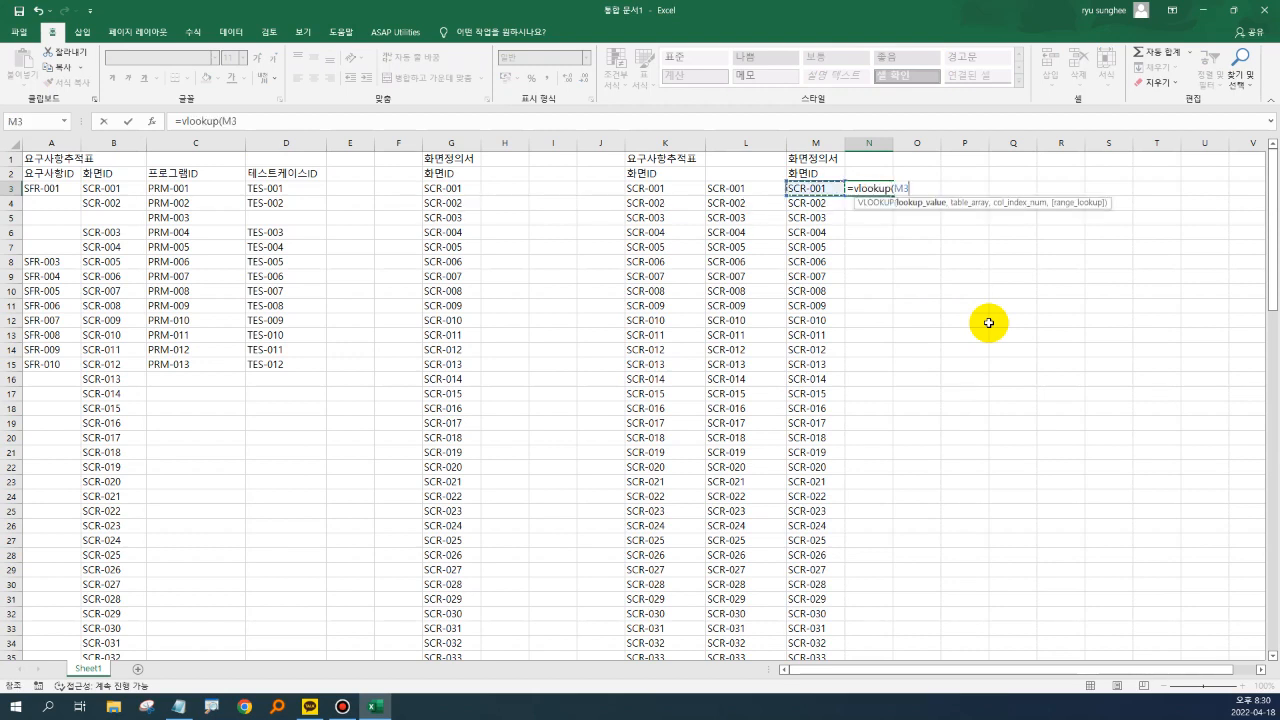
type(",")
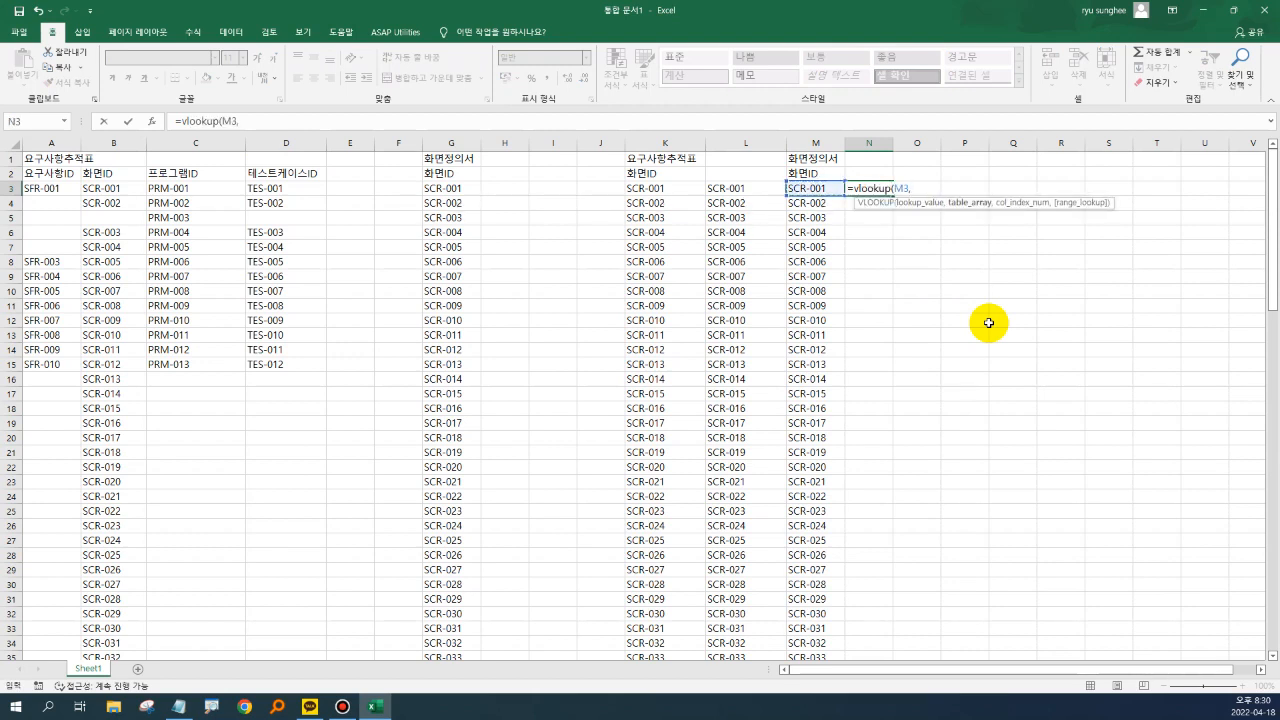
left_click(675, 176)
key("ctrl+shift+Down")
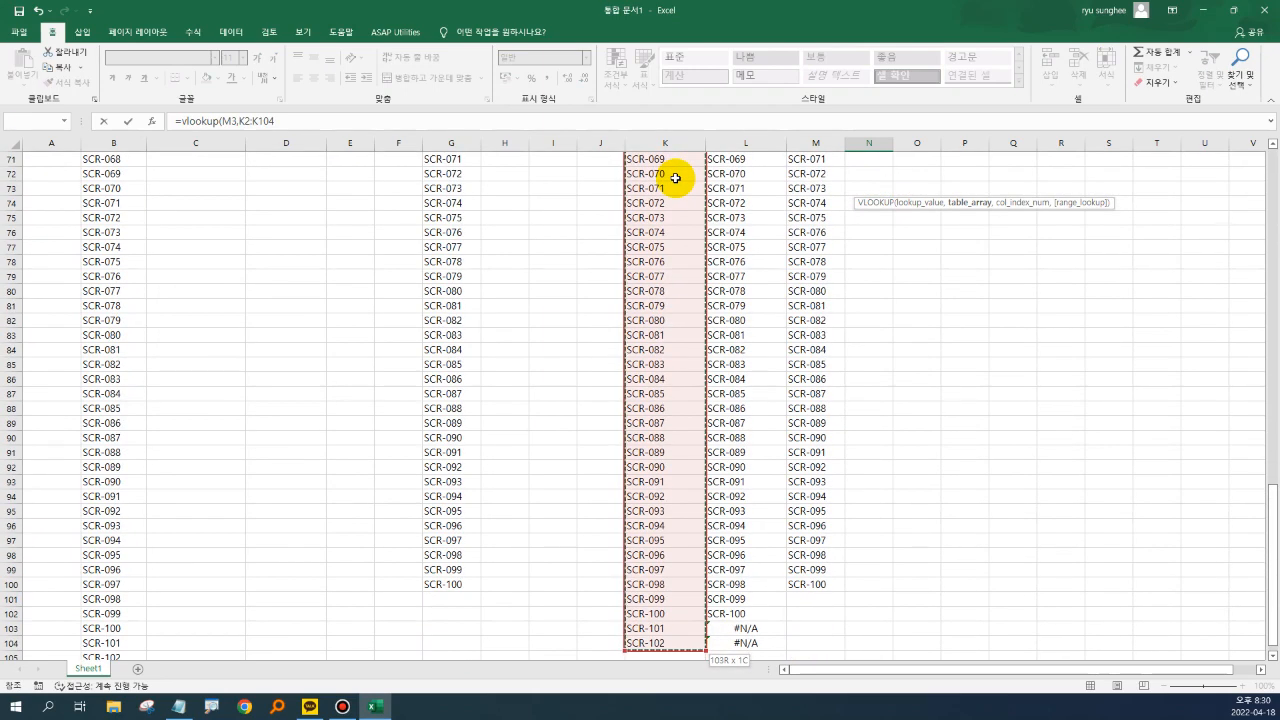
type(",")
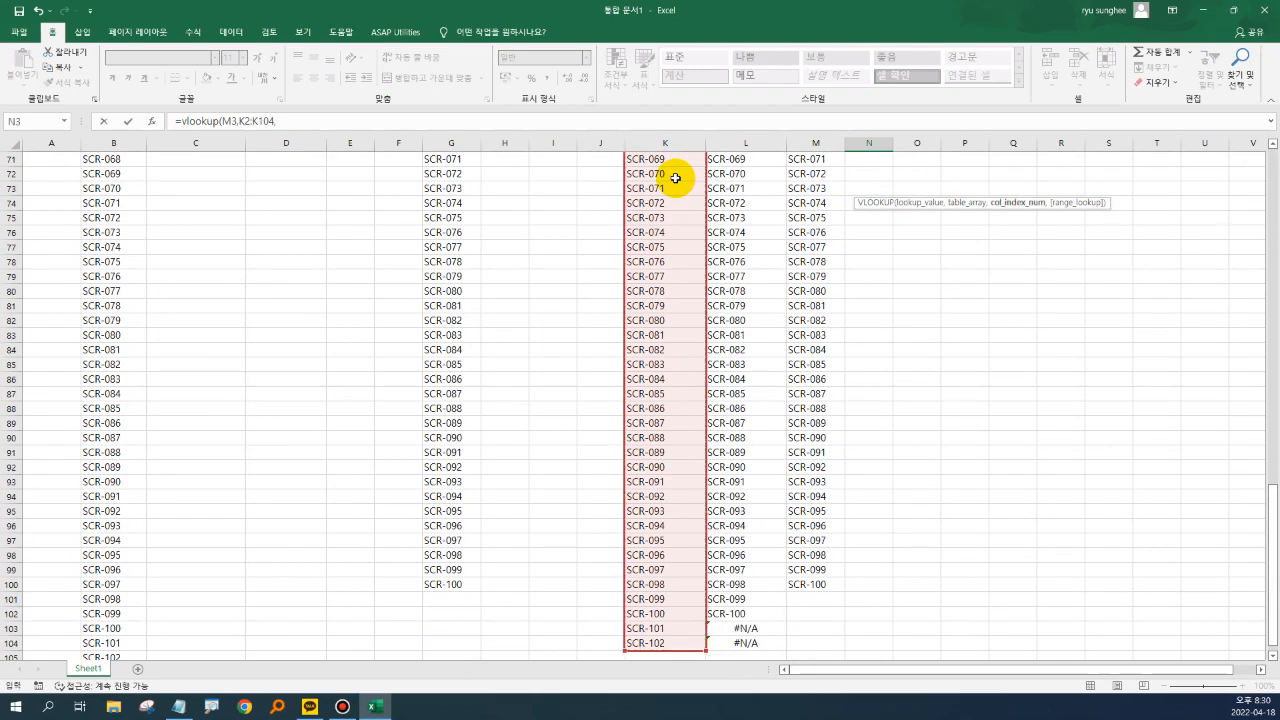
left_click(323, 121)
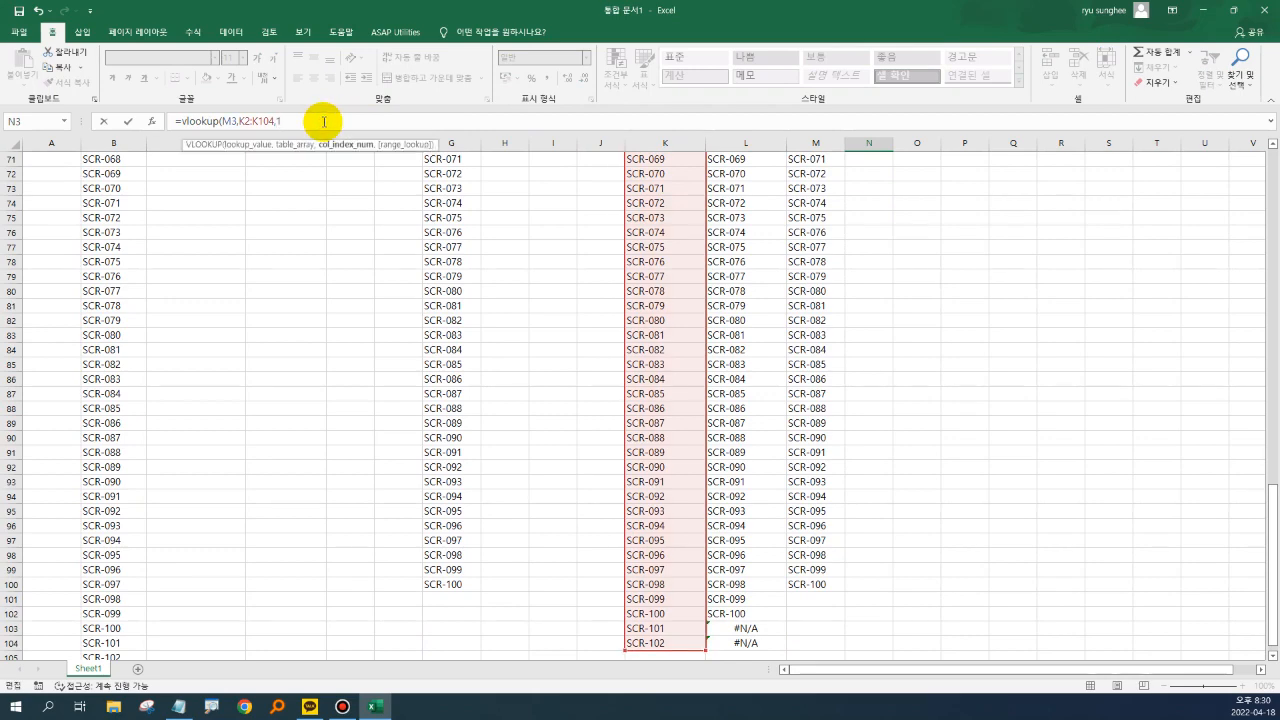
type("1,0)")
key("Return")
key("Up")
key("Up")
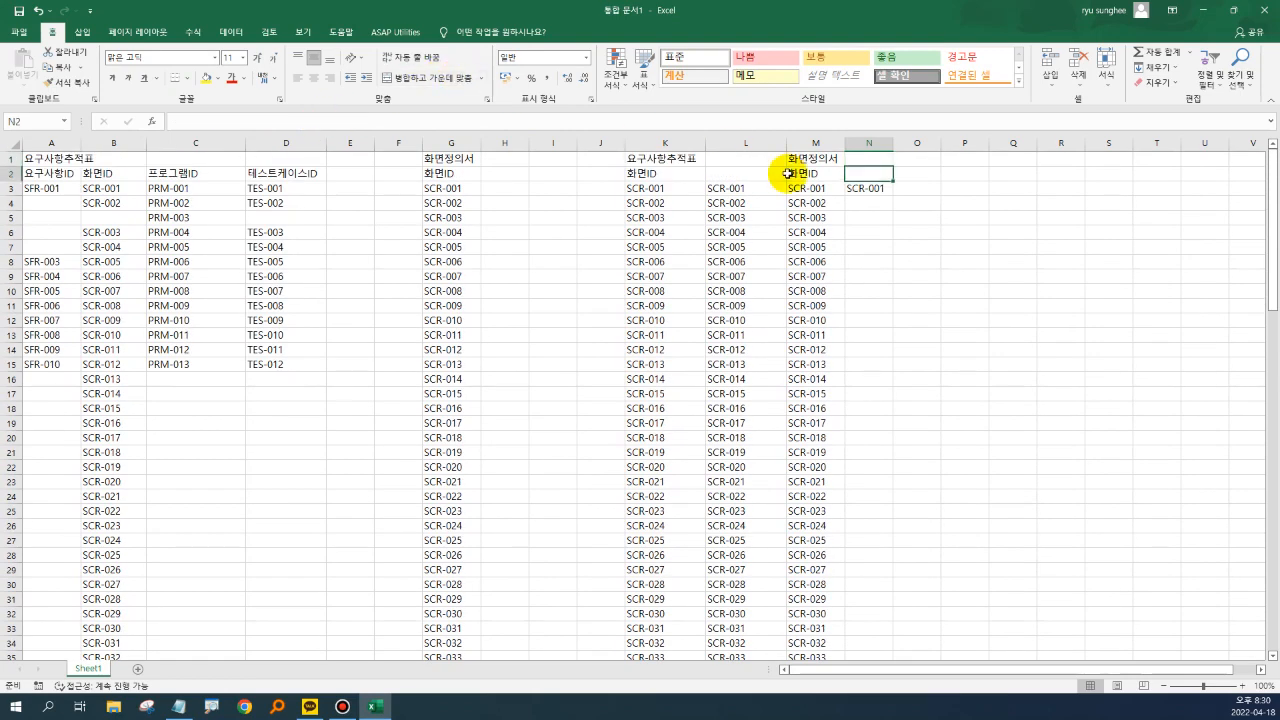
Make the lookup range in N3 absolute as $K$2:$K$104 and fill the formula down column N
left_click(816, 188)
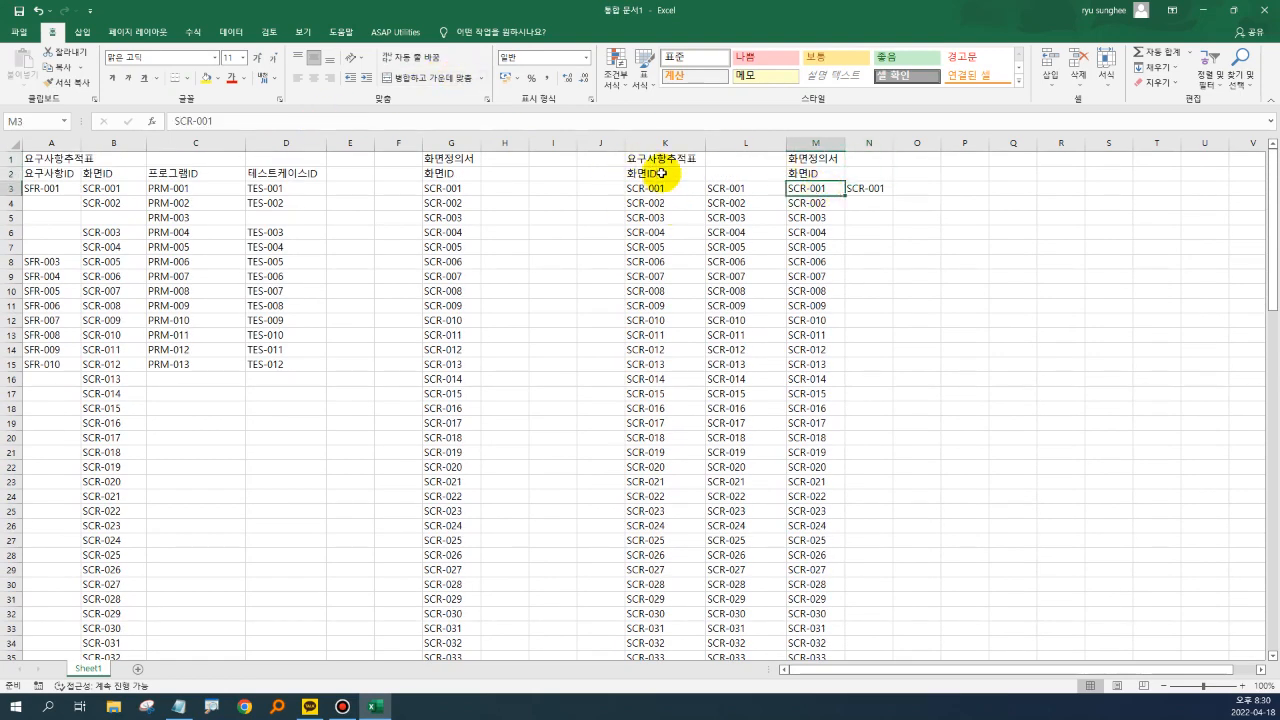
left_click(879, 189)
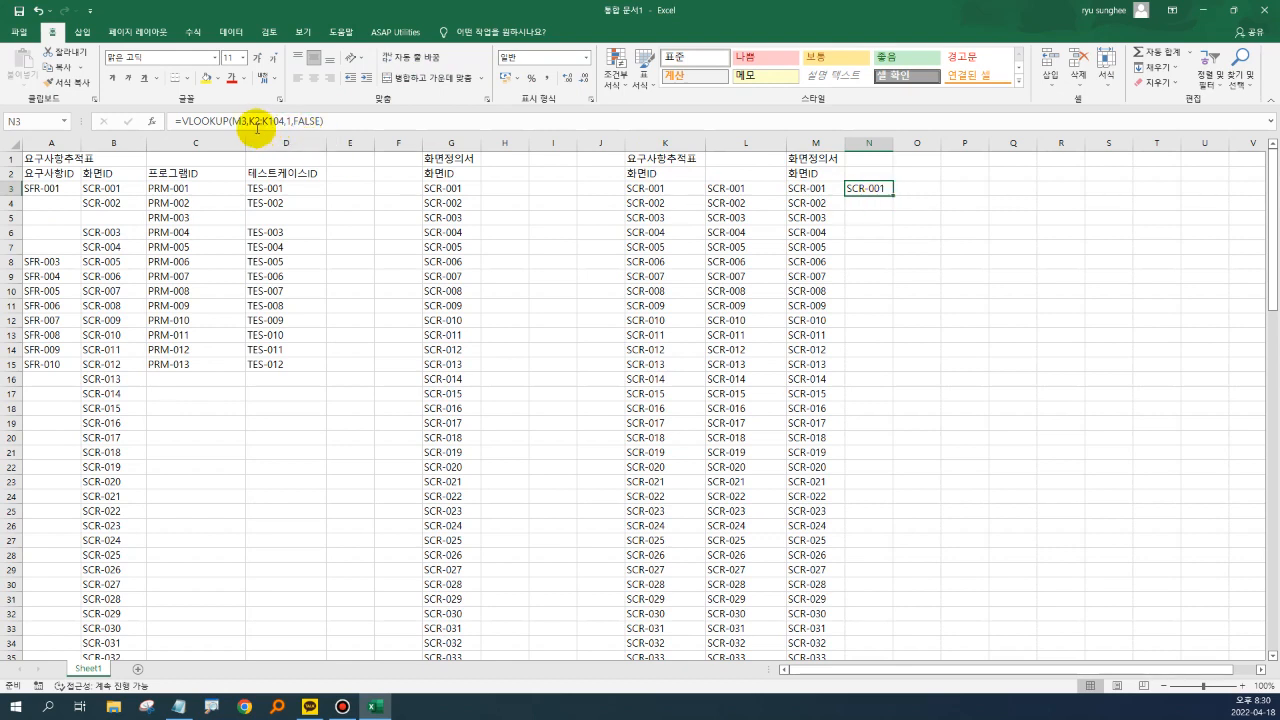
left_click(252, 121)
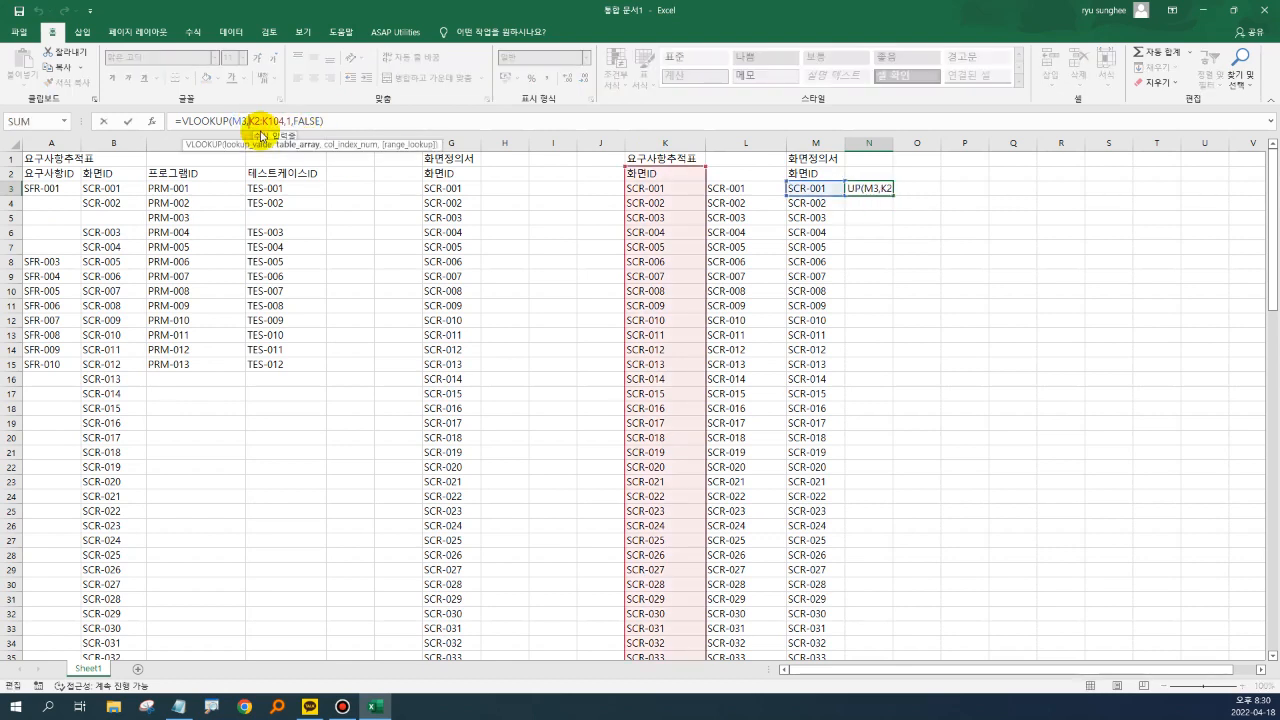
key("F4")
key("F4")
key("Return")
key("Up")
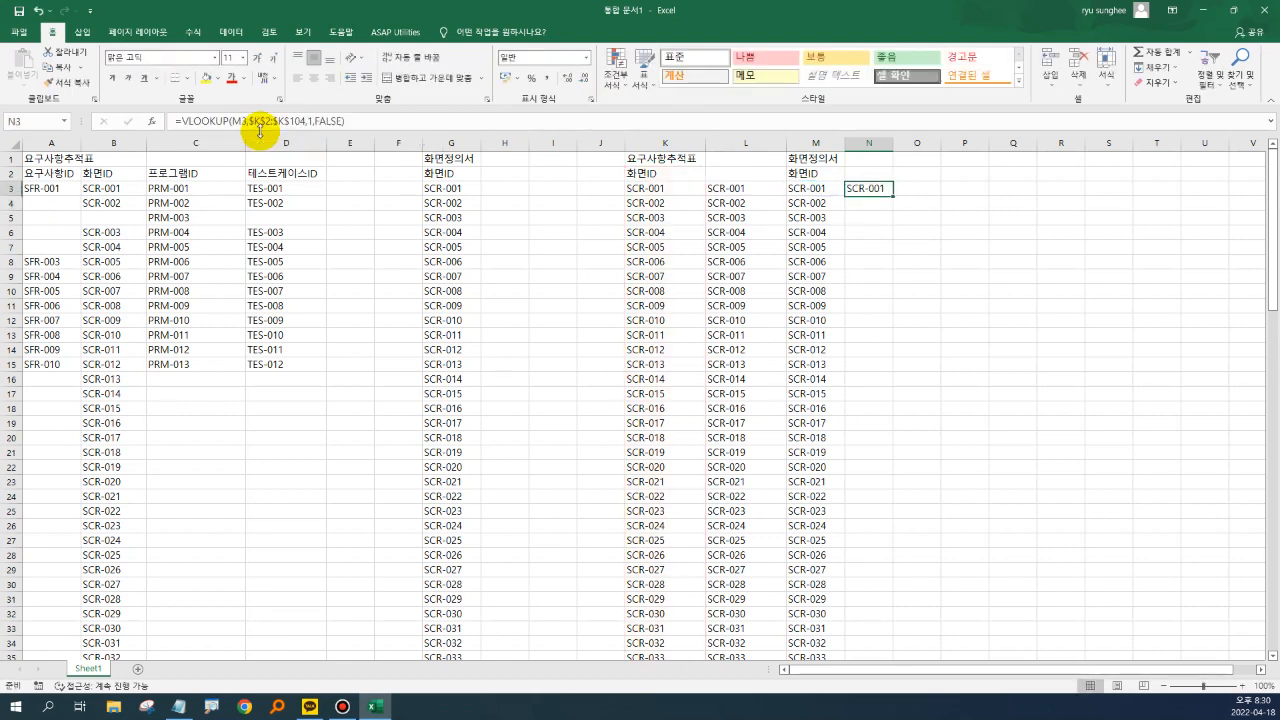
double_click(893, 196)
left_click(876, 318)
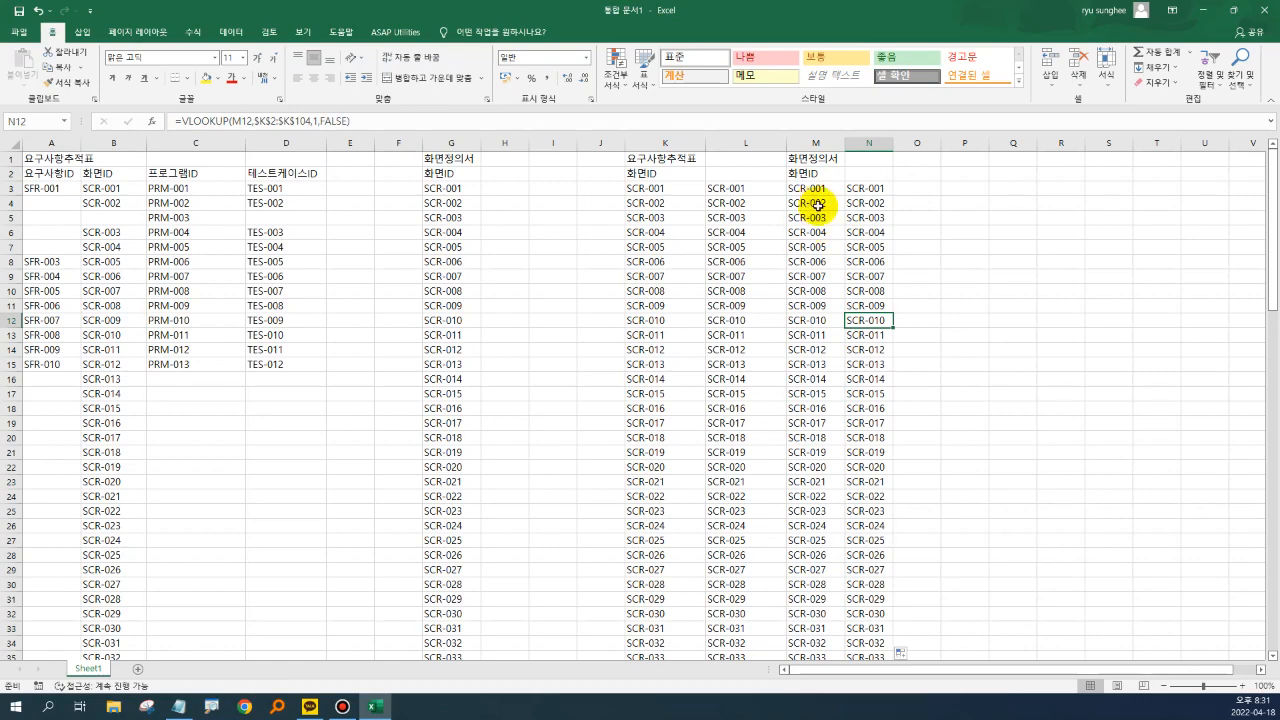
Clear the surplus lookup formulas in N101:N104, below the last 화면정의서 screen ID
scroll(871, 302, "down", 13)
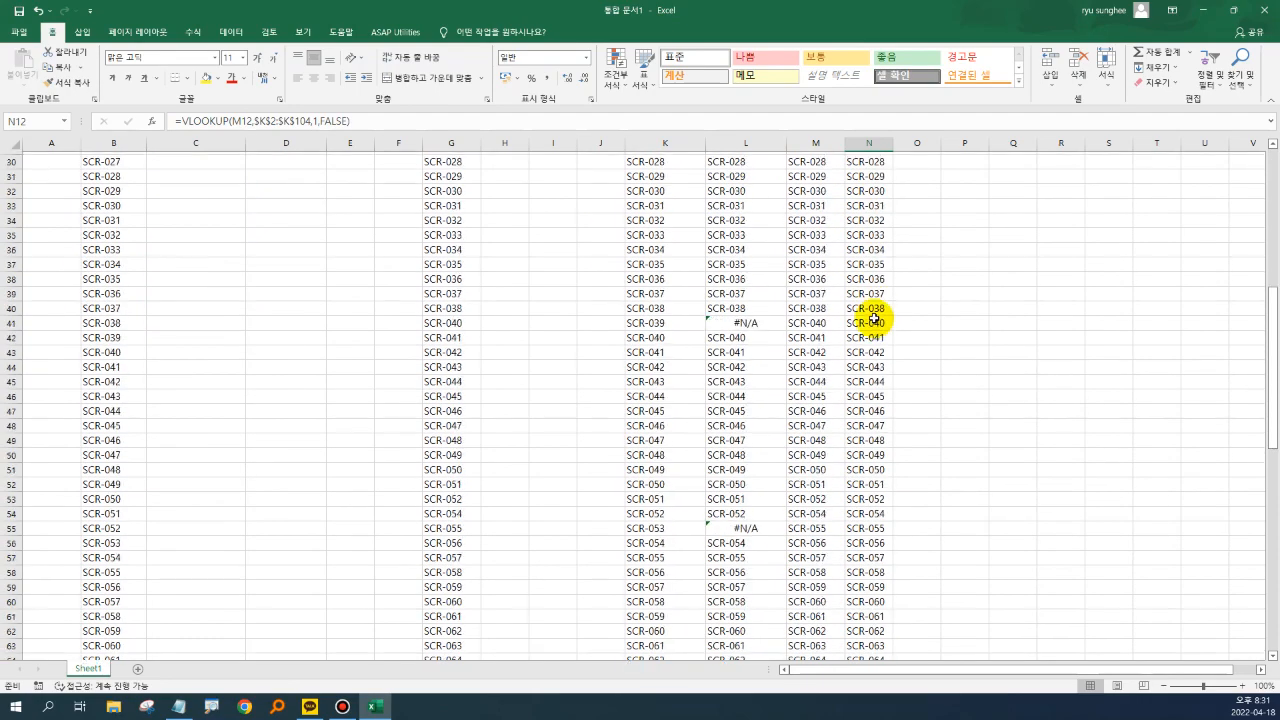
scroll(875, 318, "down", 15)
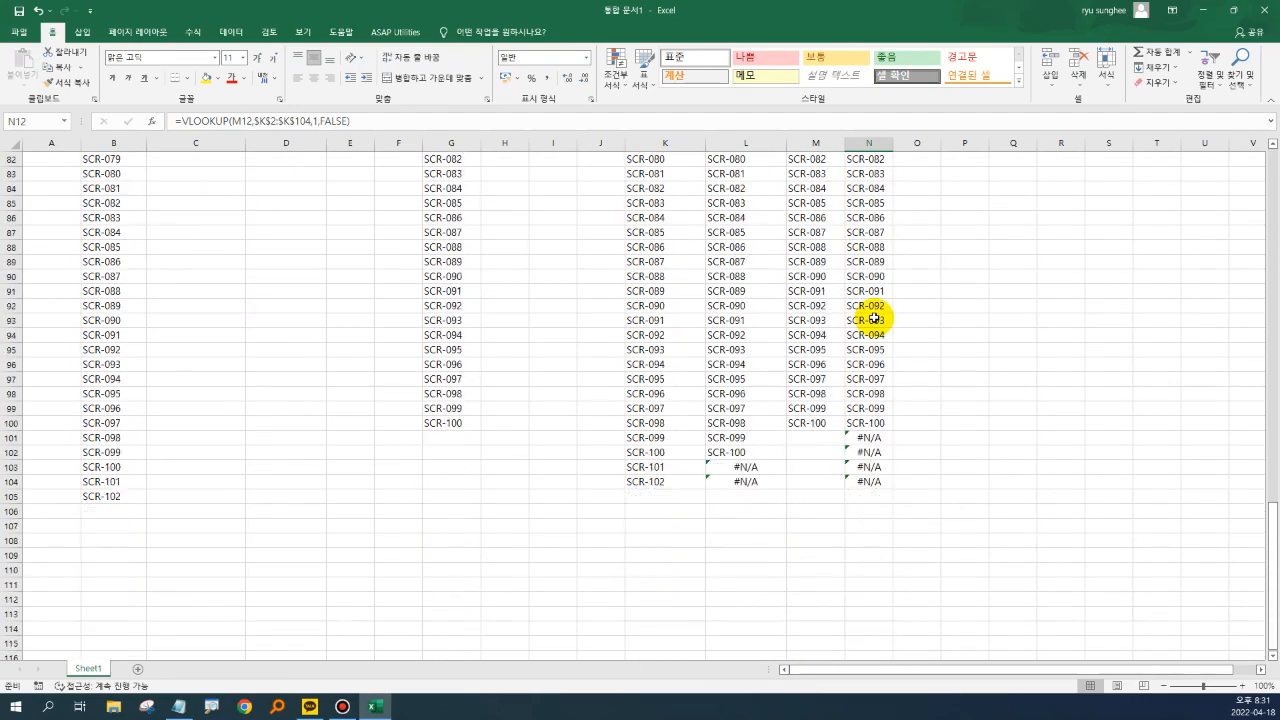
scroll(873, 316, "down", 1)
left_click(870, 408)
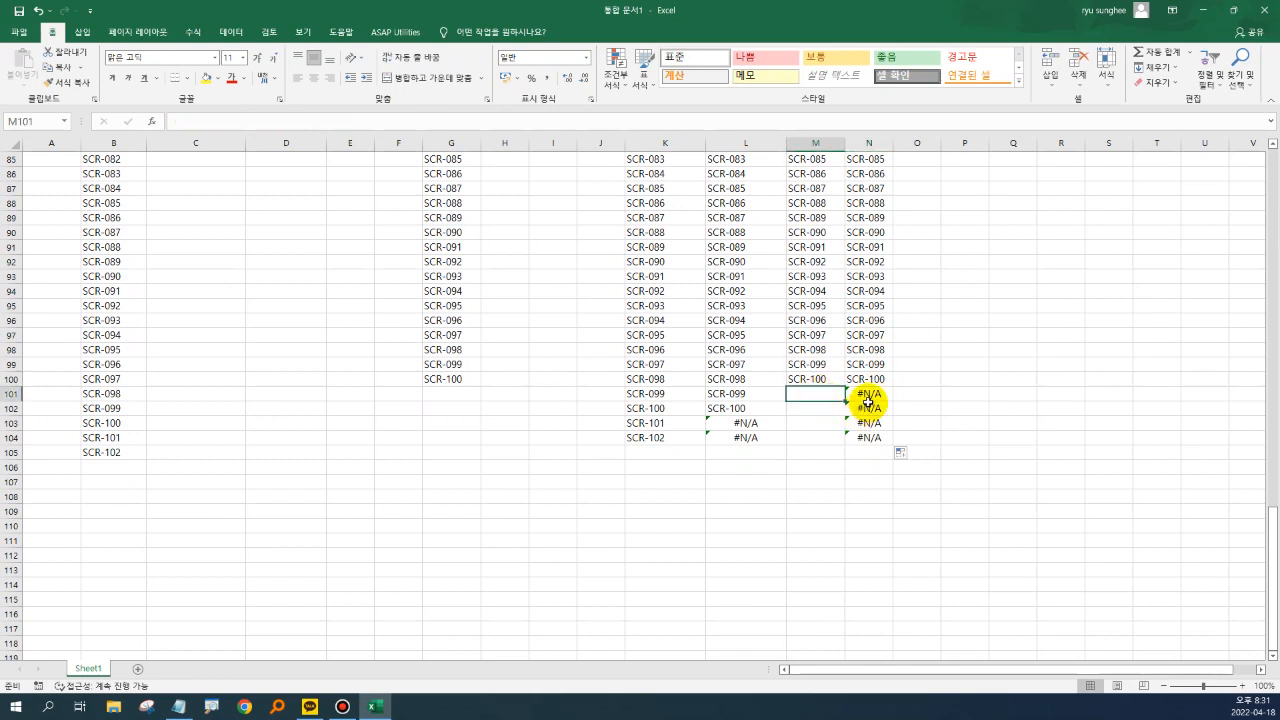
key("Up")
key("shift+Down")
key("shift+Down")
key("shift+Down")
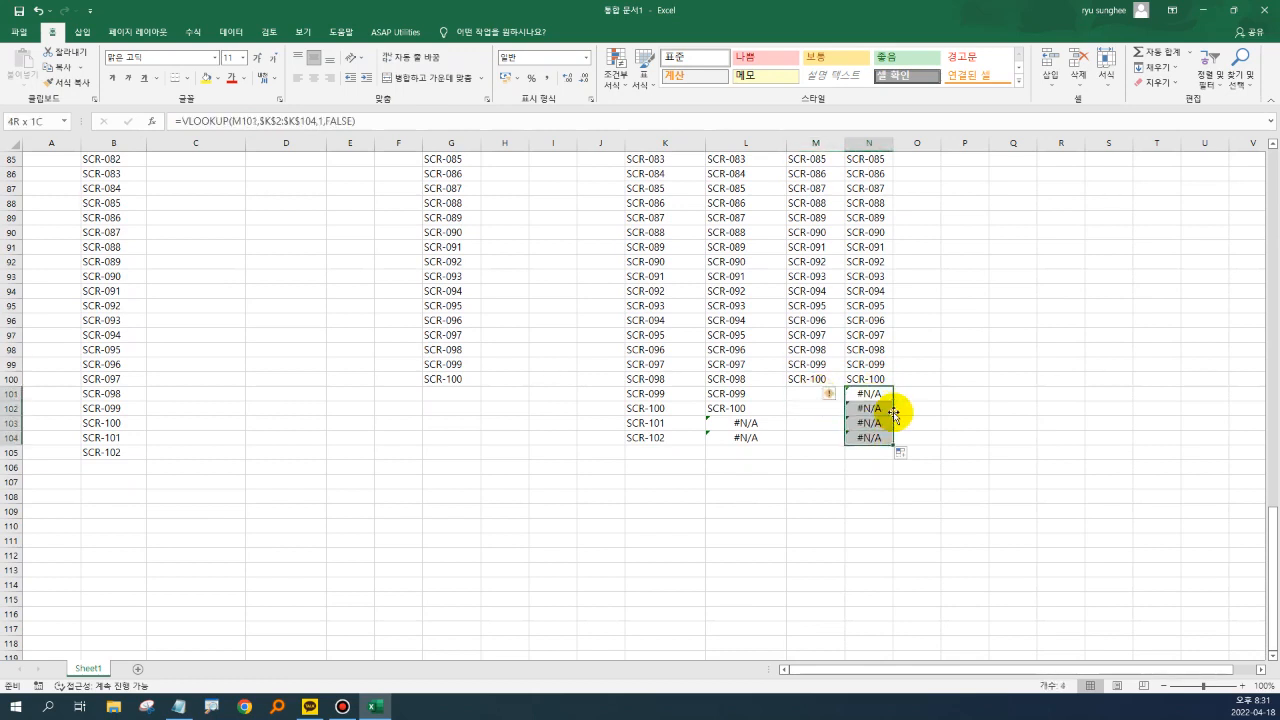
key("Delete")
key("Left")
key("Up")
key("Up")
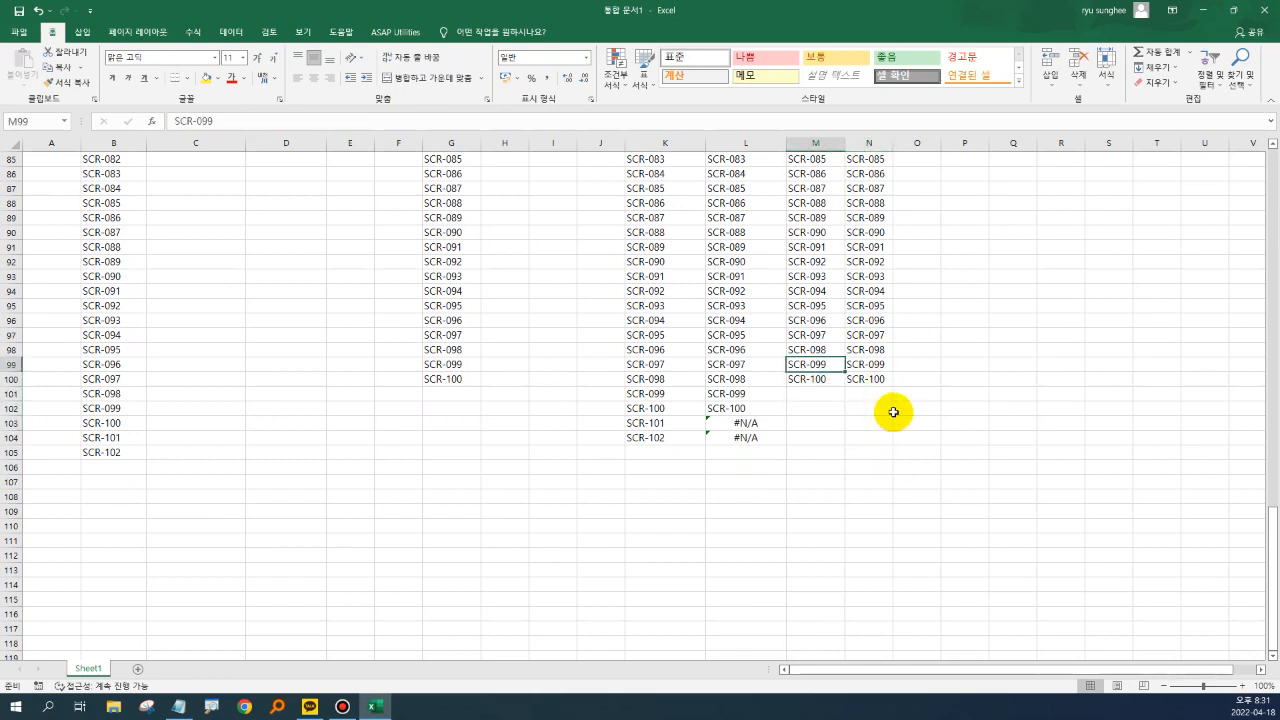
Compare the screen IDs and lookup results across K17:N17 to check the mismatch between 요구사항추적표 and 화면정의서
scroll(893, 411, "up", 10)
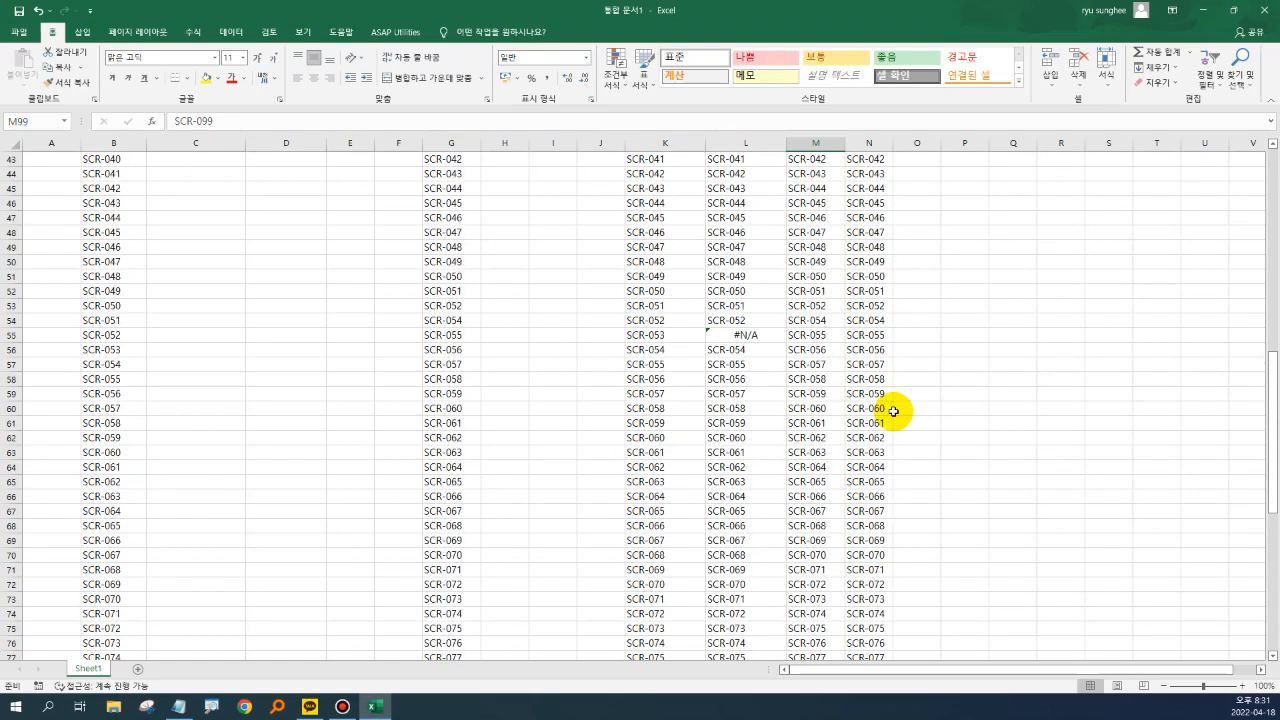
scroll(893, 411, "up", 18)
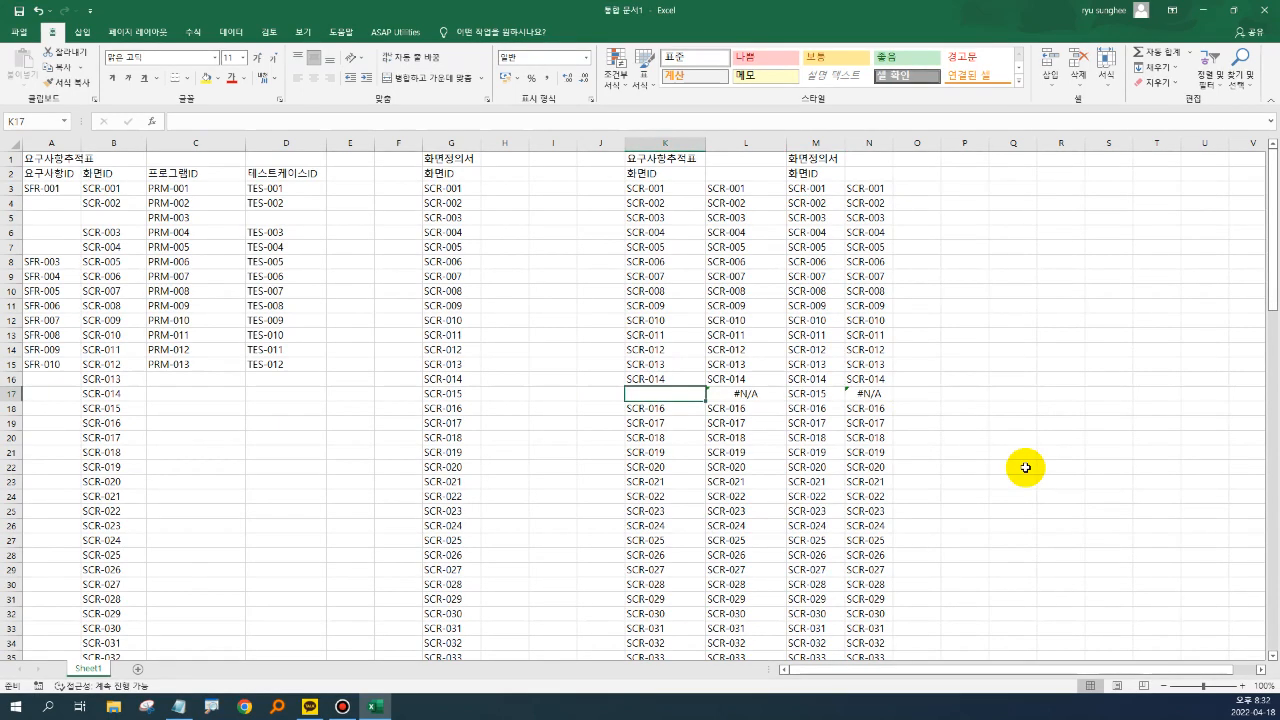
key("Right")
key("Right")
key("Right")
key("Left")
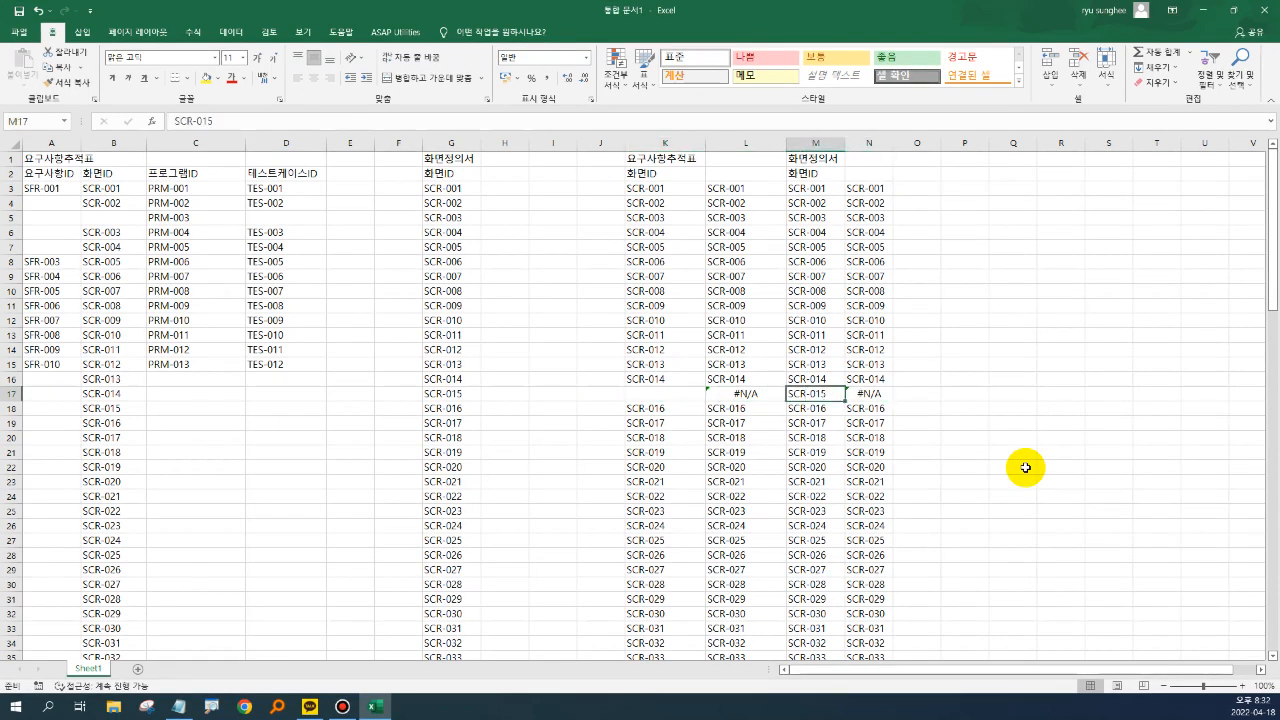
key("Left")
key("Left")
key("Right")
key("Right")
key("Right")
key("Left")
key("Left")
key("Left")
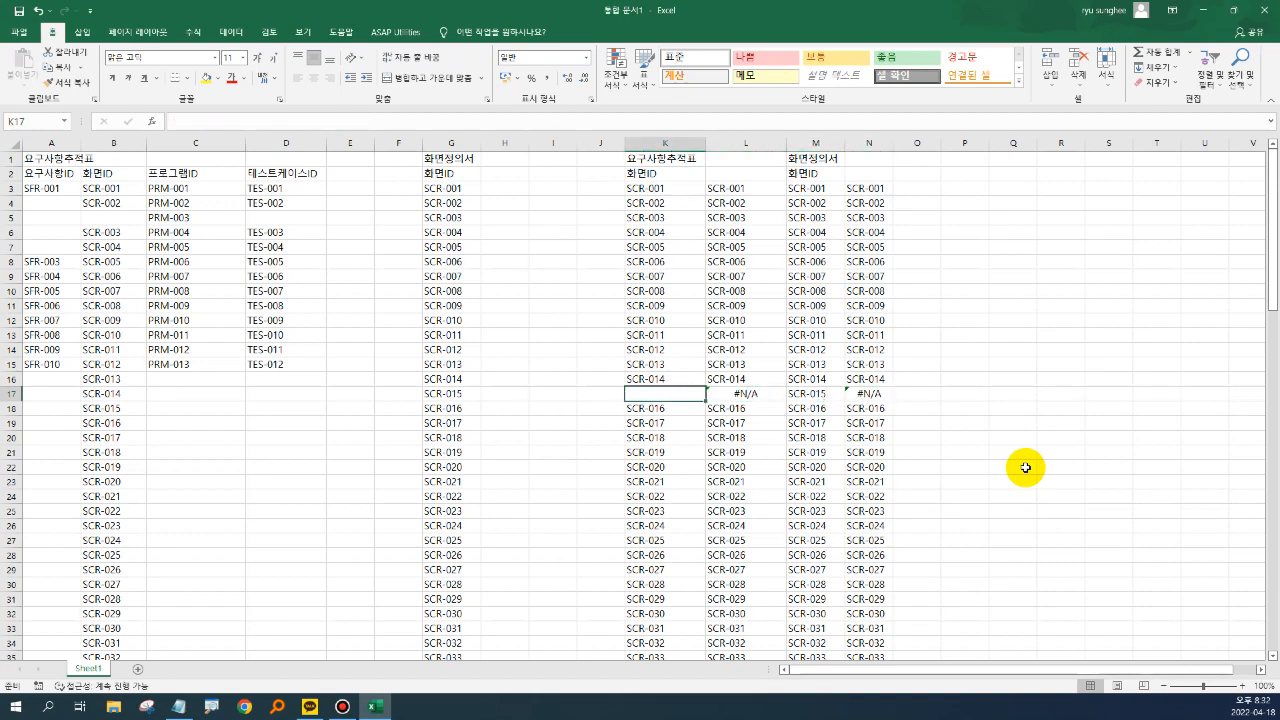
Review the lookup results in columns L and N down to row 104, then return to the 프로그램ID header in C2
key("Right")
key("Up")
key("Up")
key("Up")
key("Up")
key("Up")
key("Up")
key("Up")
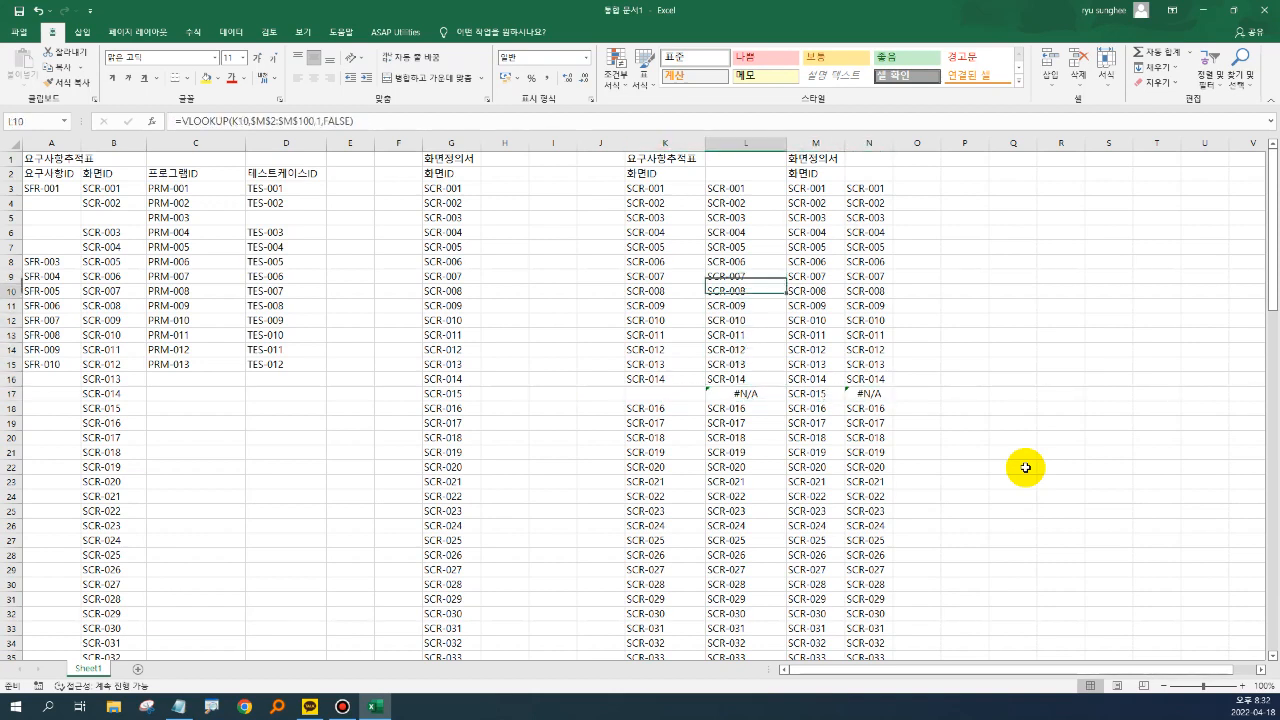
scroll(706, 466, "down", 8)
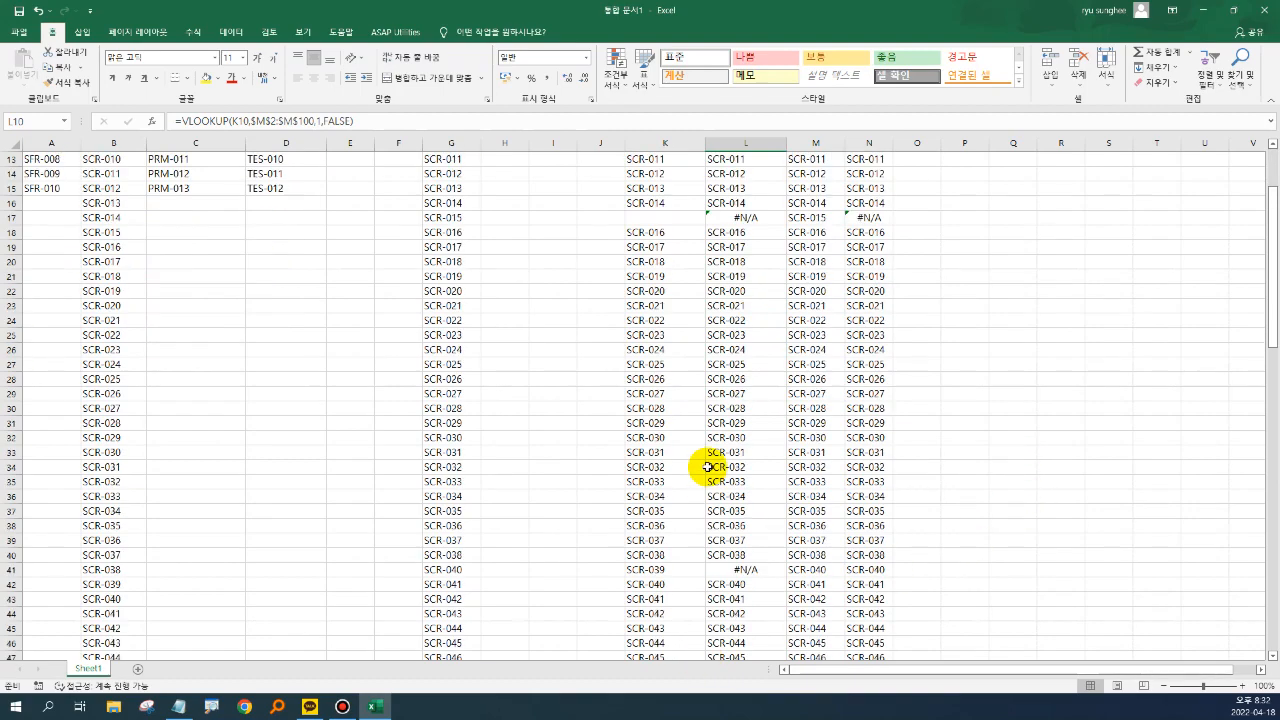
scroll(706, 466, "down", 20)
scroll(706, 466, "up", 14)
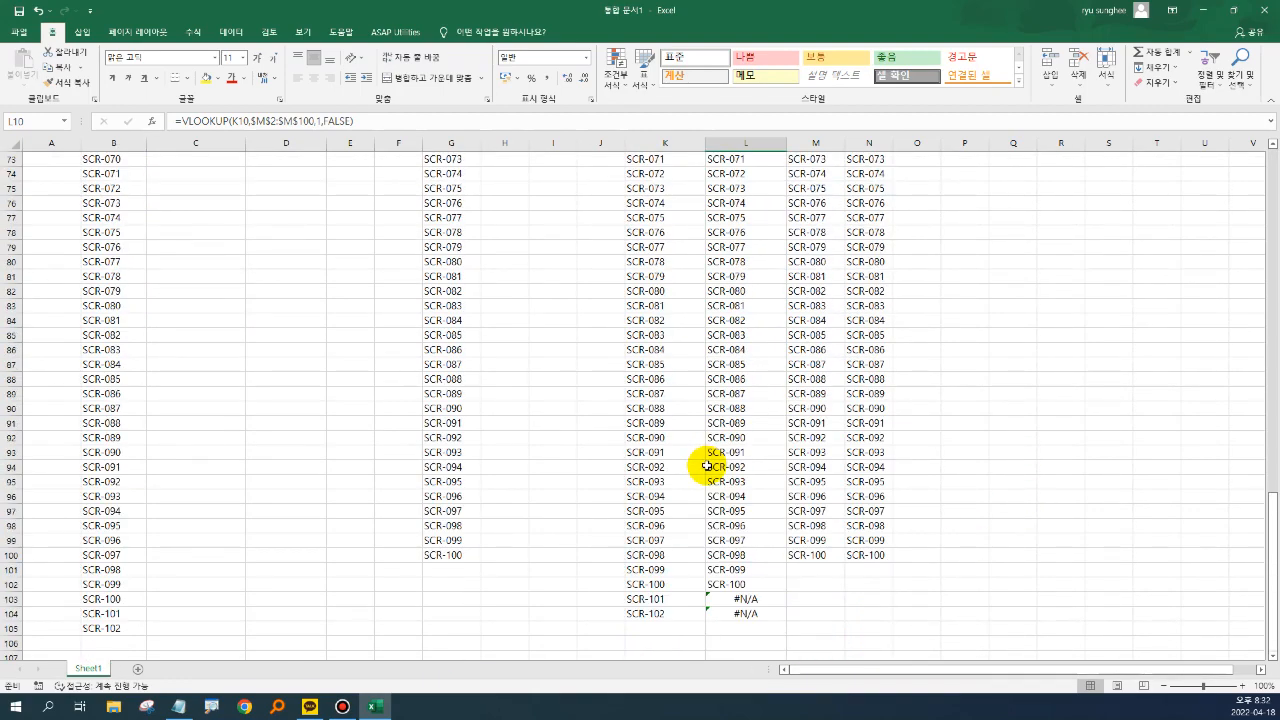
scroll(706, 466, "up", 14)
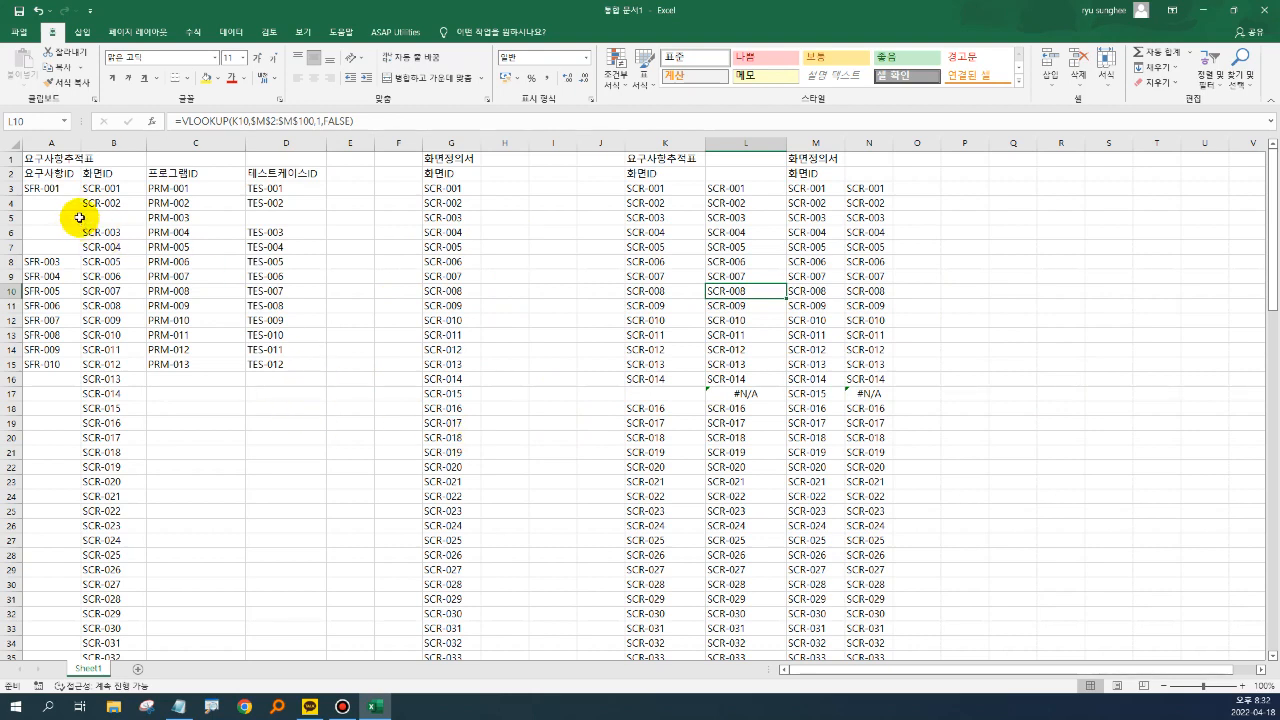
left_click(214, 173)
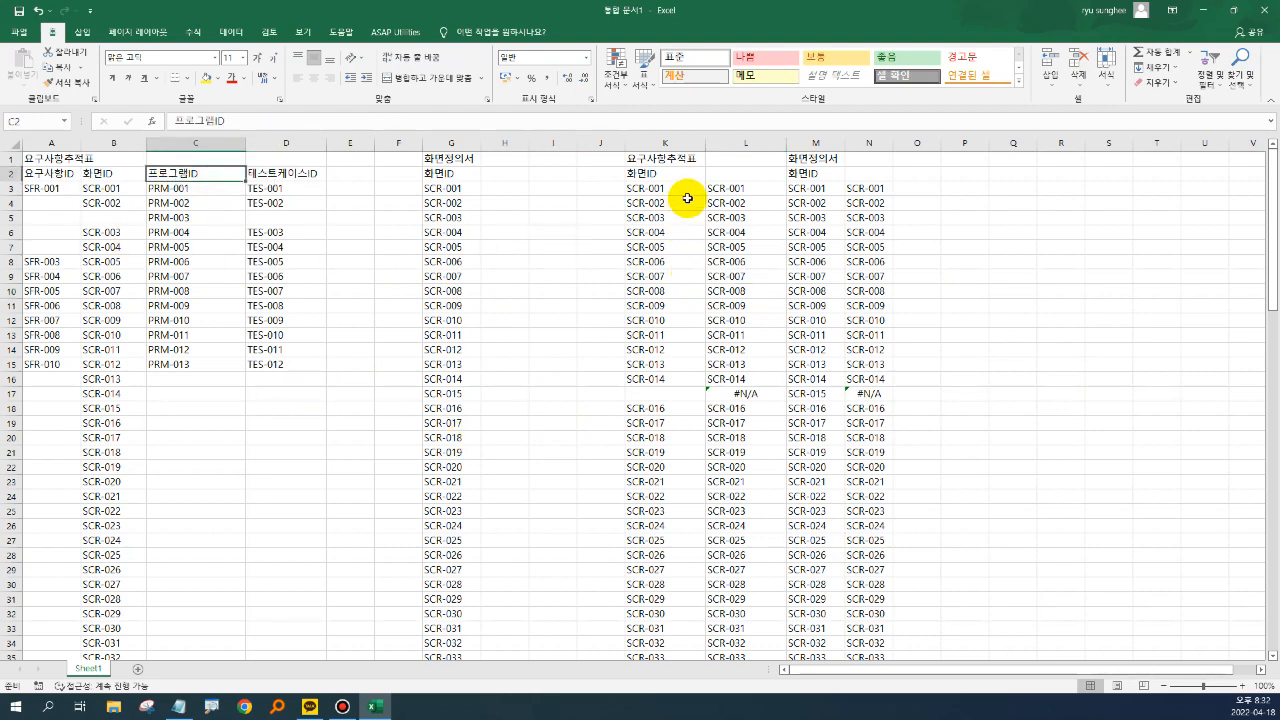